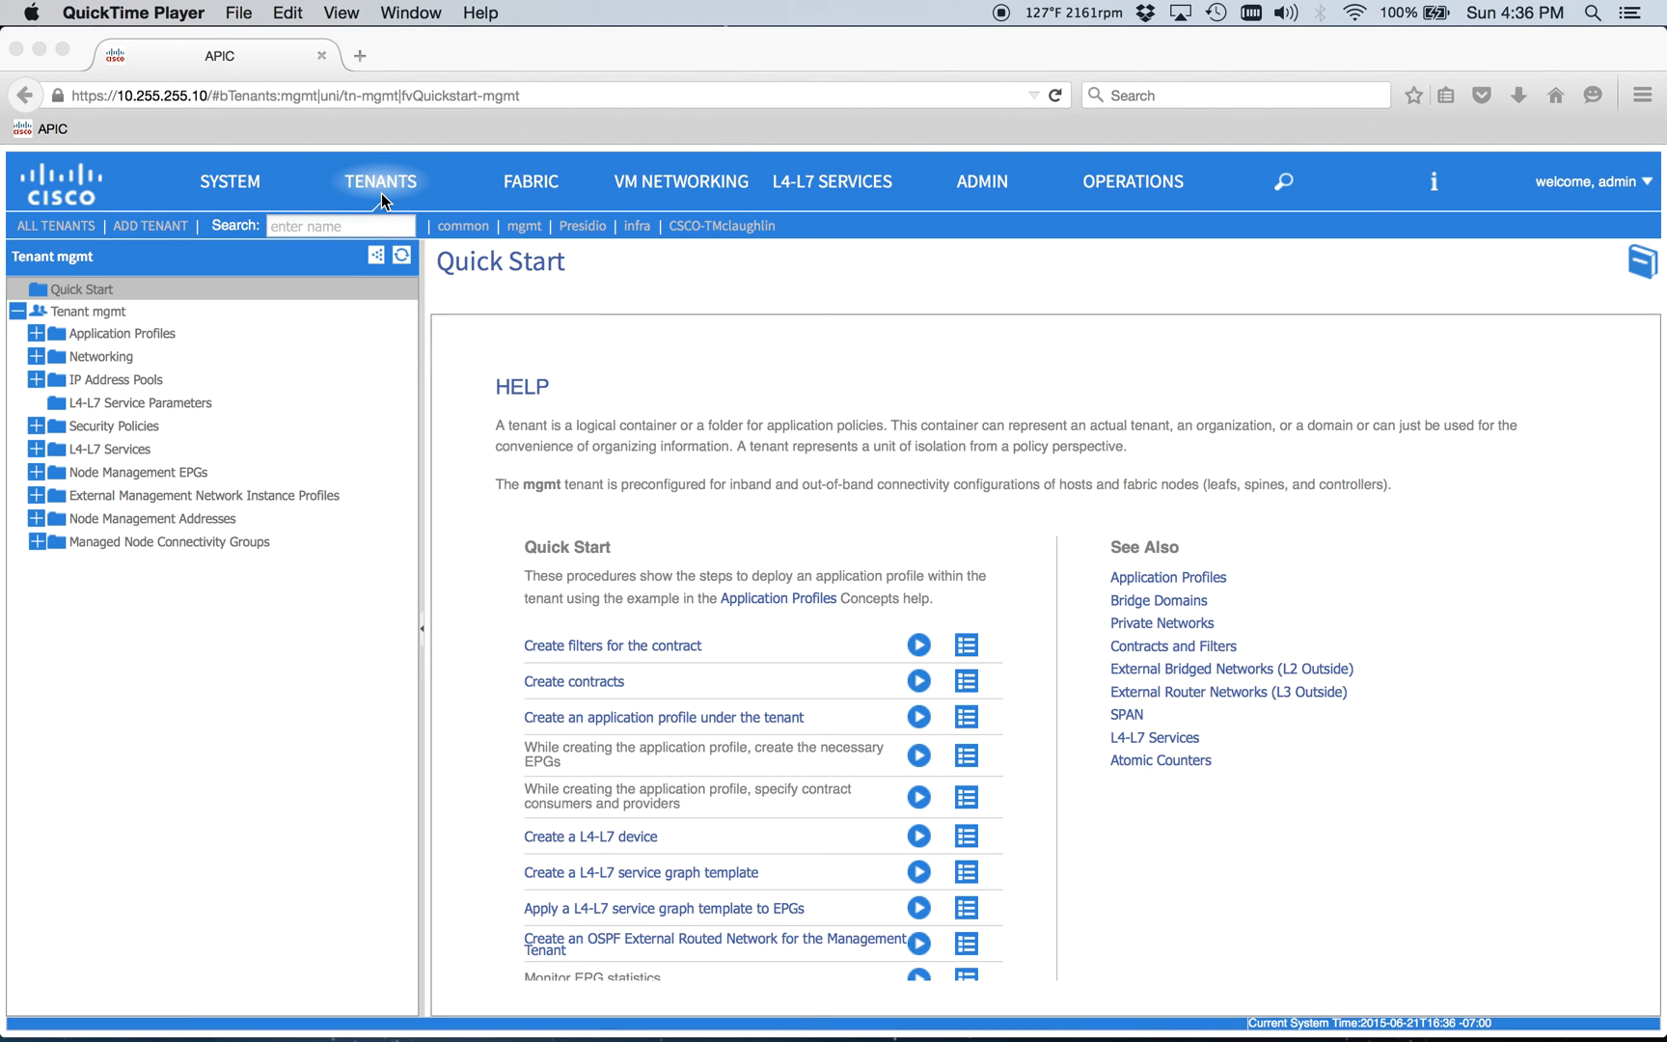
Start a new routed outside from the mgmt tenant's External Routed Networks folder.
click(524, 228)
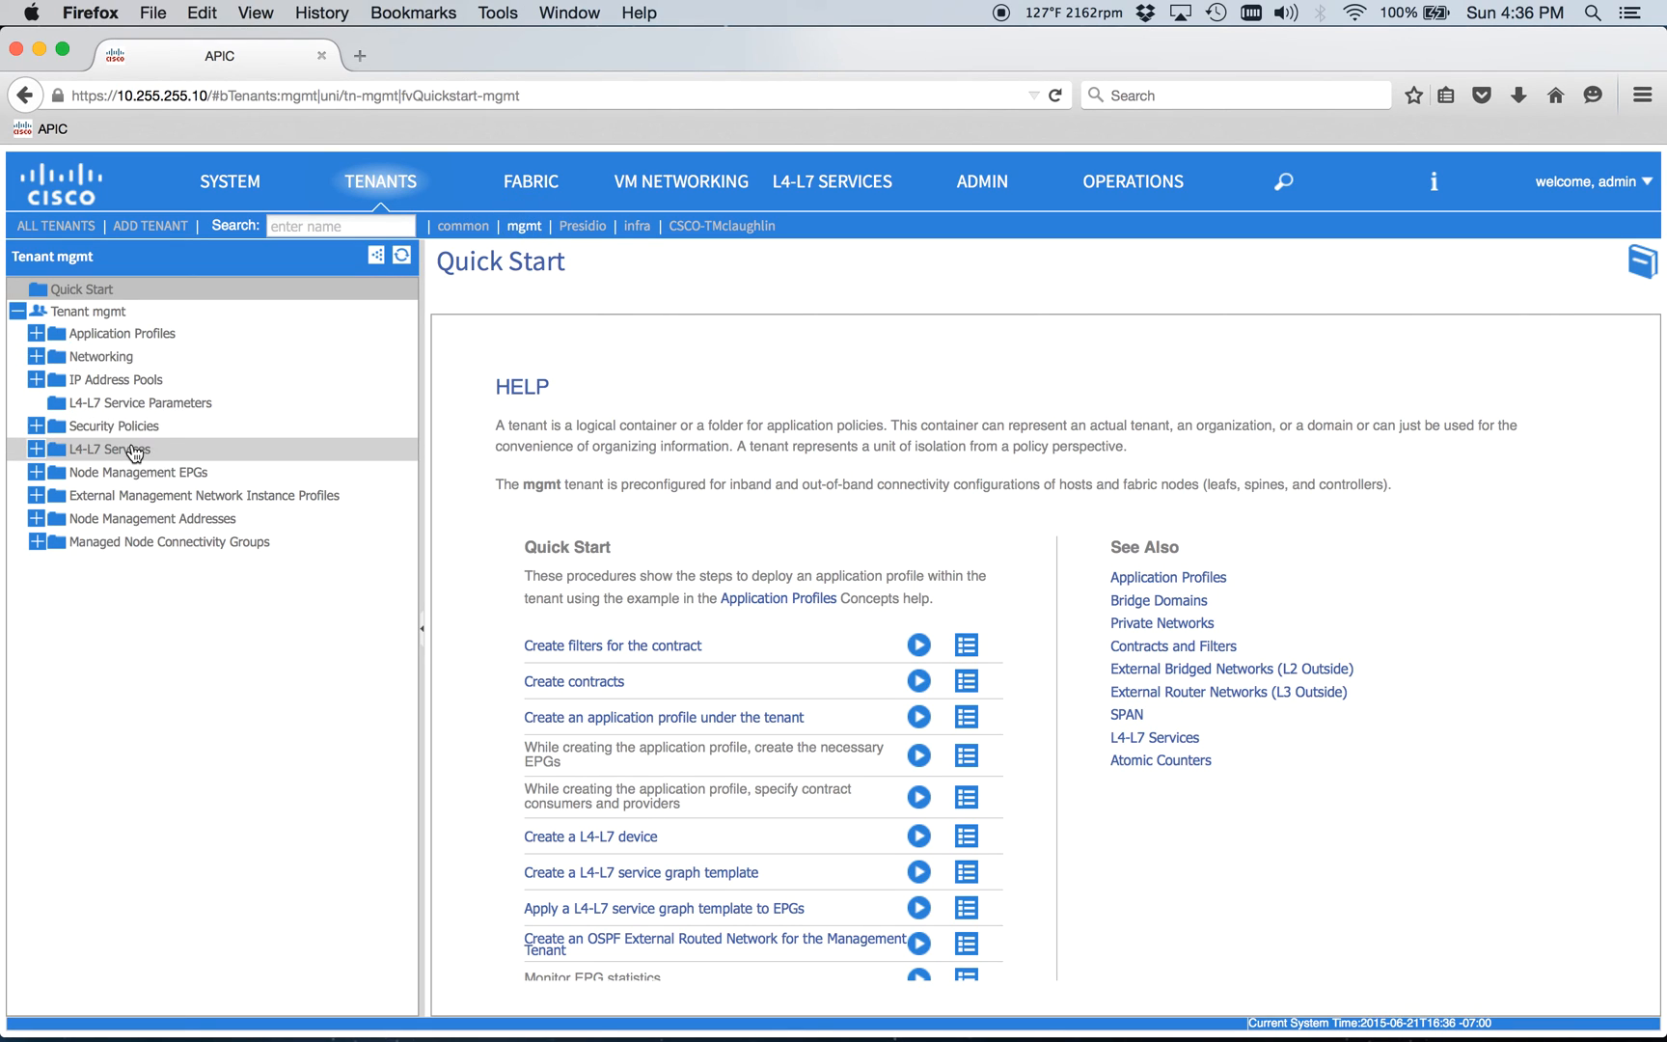
click(35, 356)
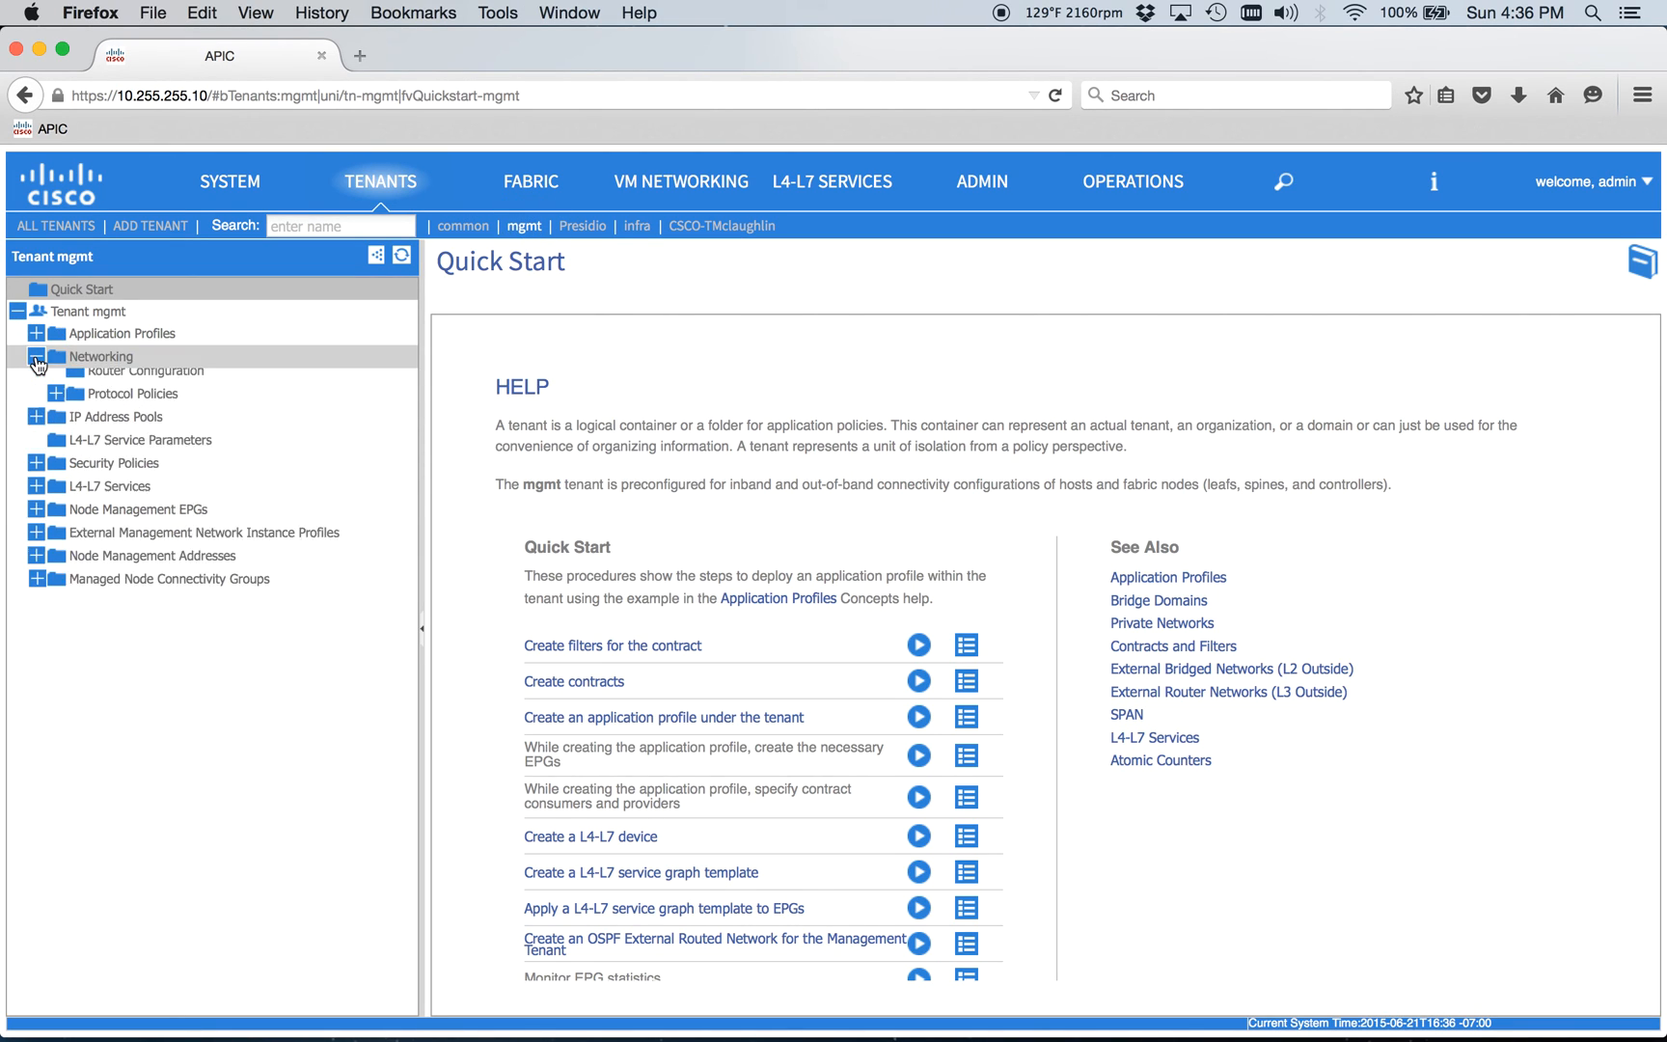
click(54, 451)
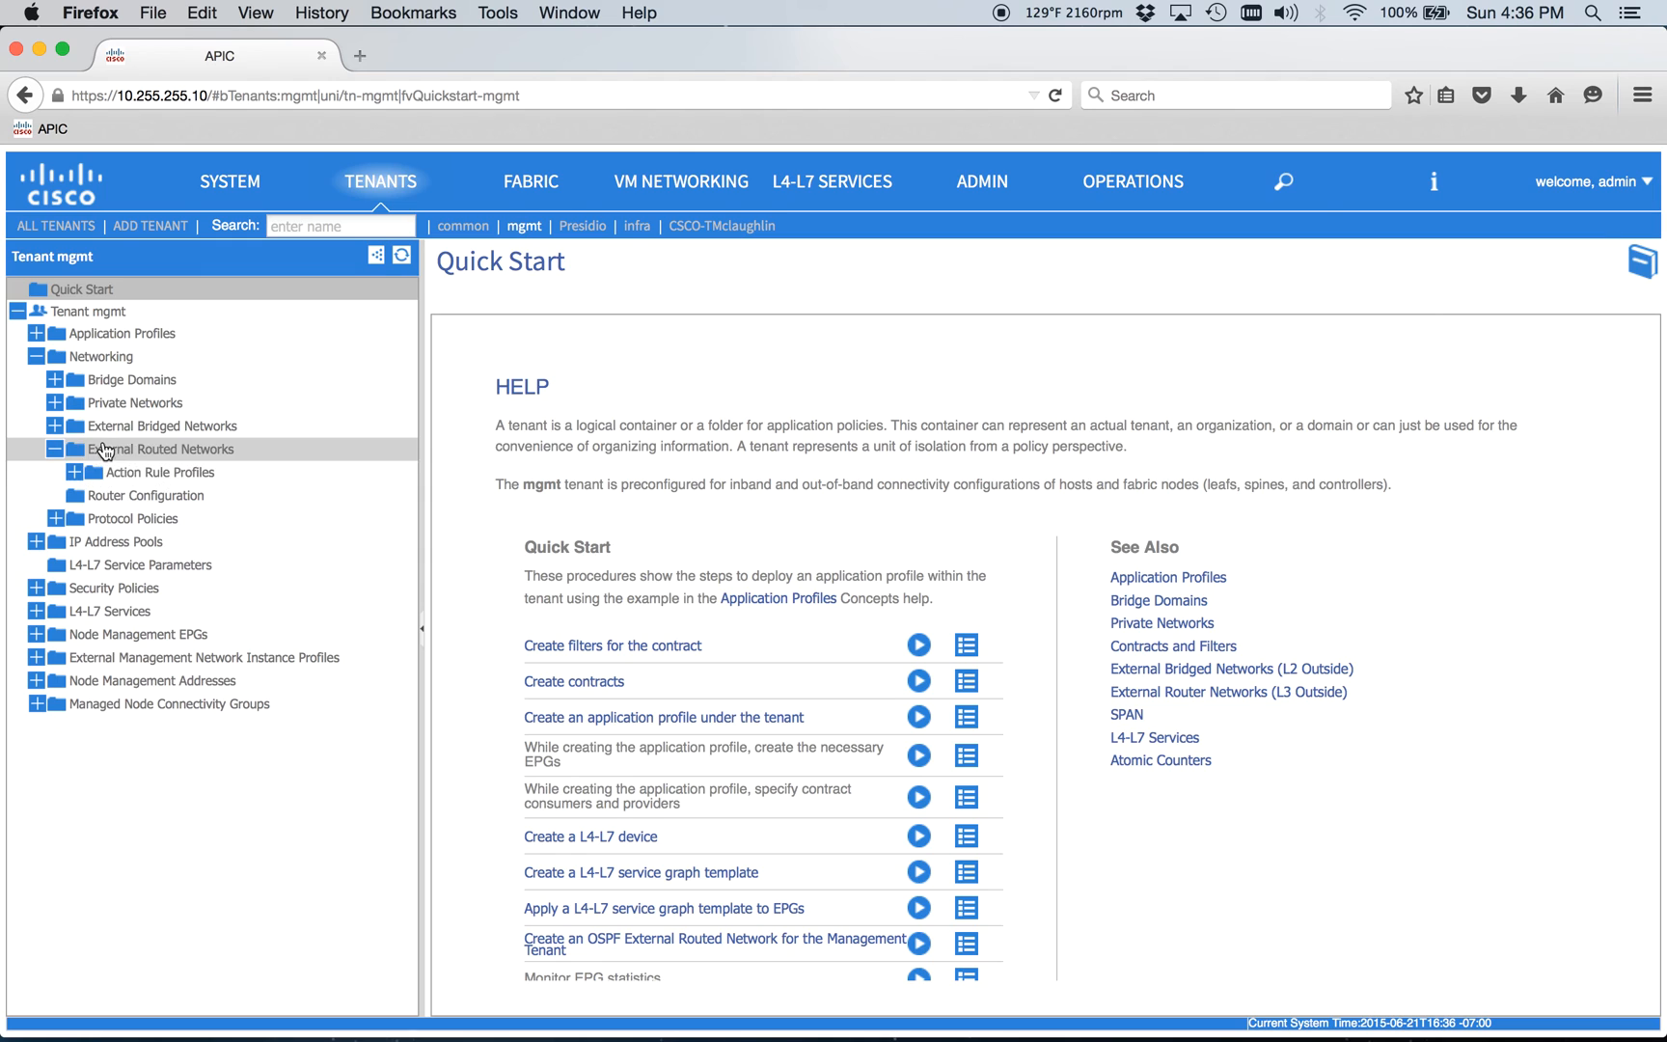
click(107, 449)
click(190, 463)
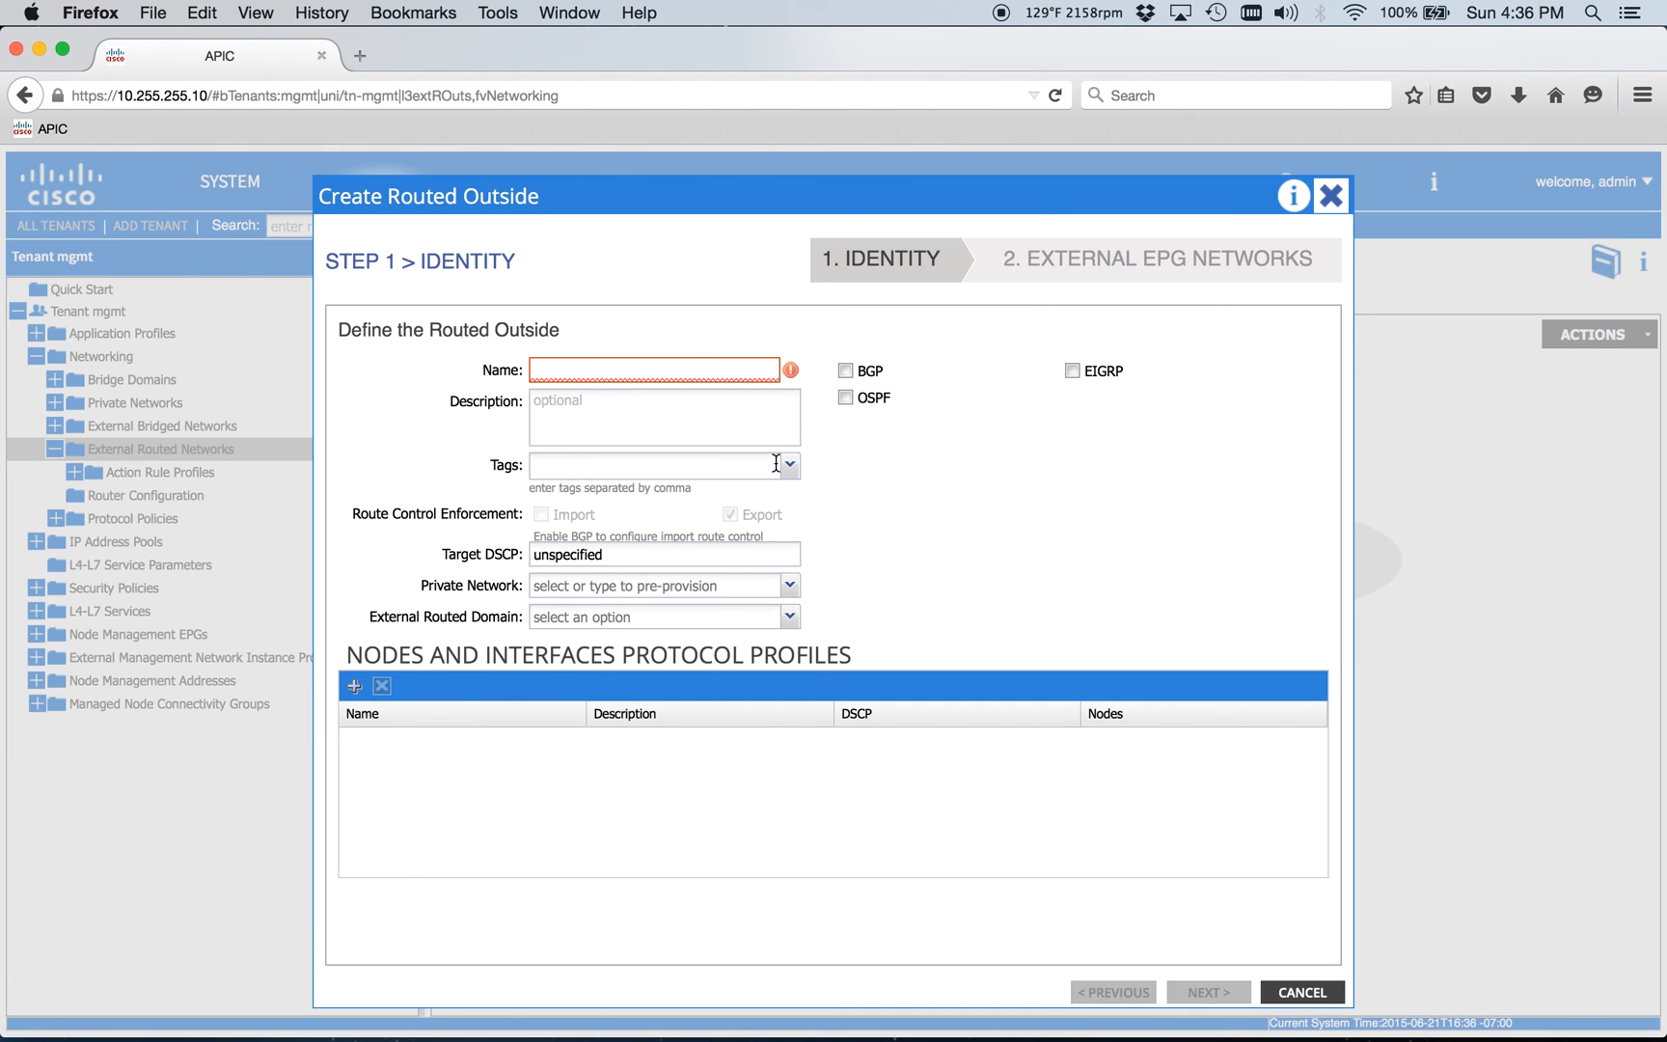
Enable OSPF in area 1 and name the outside INB_OSPF_Out.
click(844, 398)
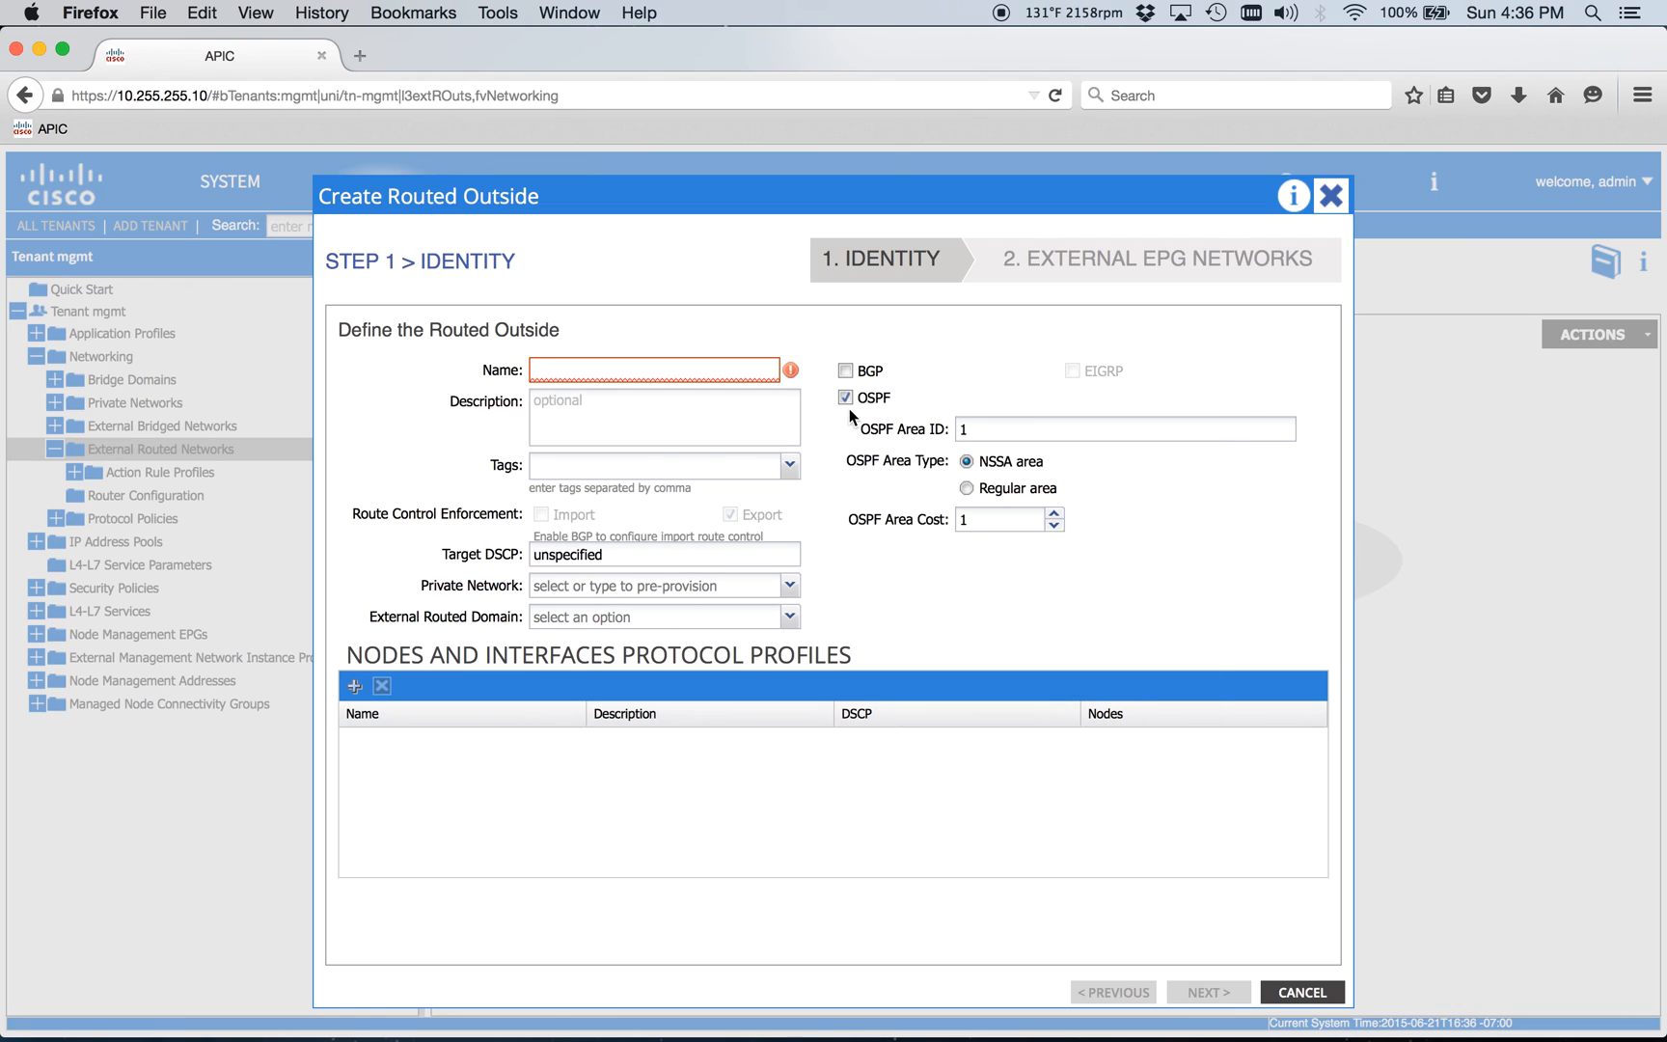
click(897, 428)
click(741, 372)
text(INB_L3)
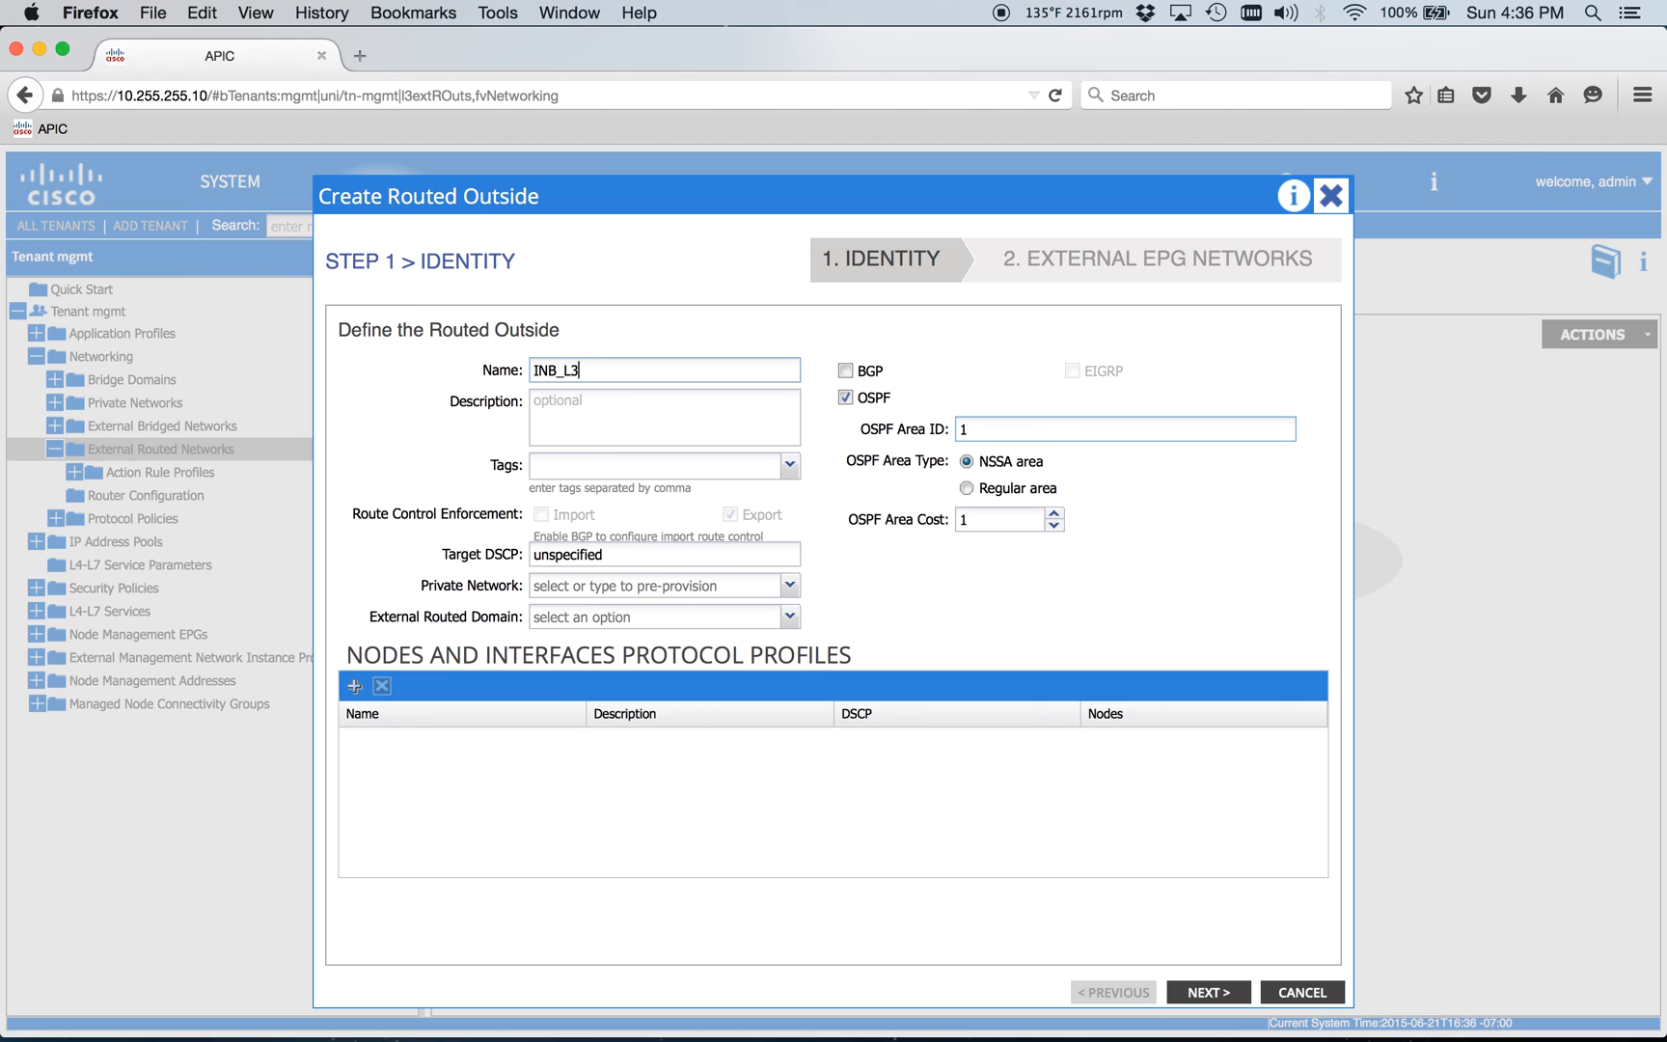
text(ut)
key(BackSpace)
key(BackSpace)
key(BackSpace)
key(BackSpace)
key(BackSpace)
text(OSPF_Out)
Choose inb as the private network and move on to the external routed domain choice.
click(778, 594)
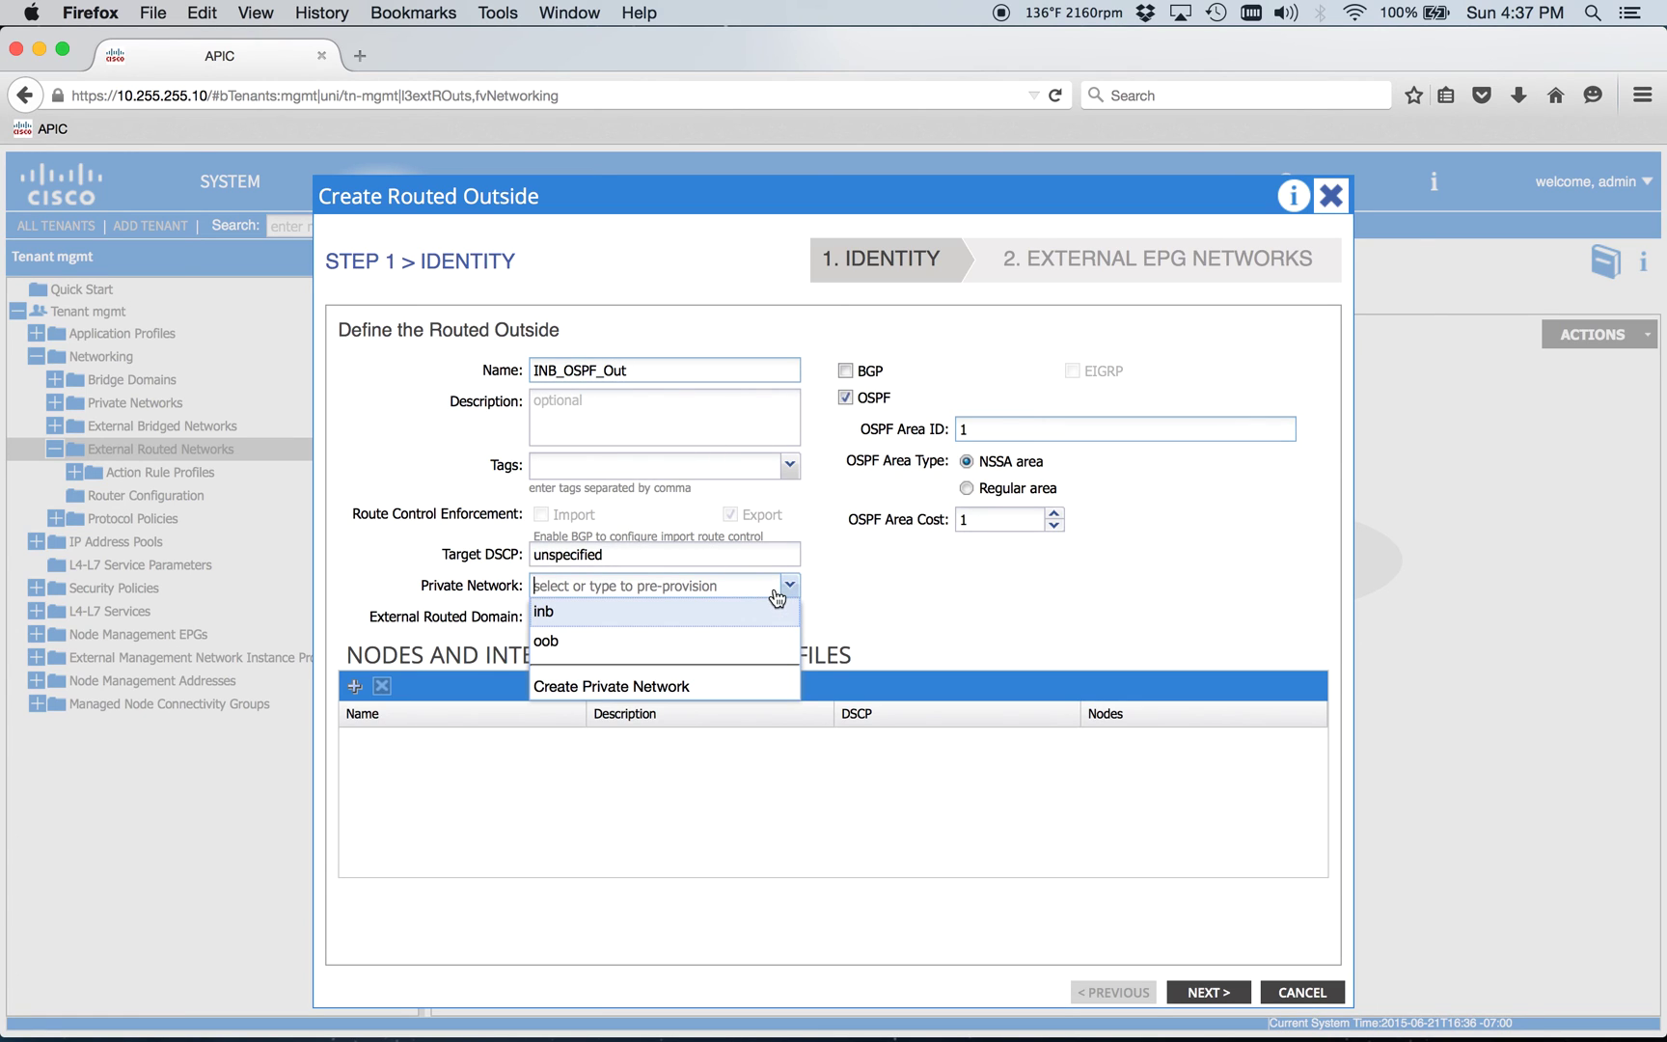
click(602, 617)
click(688, 620)
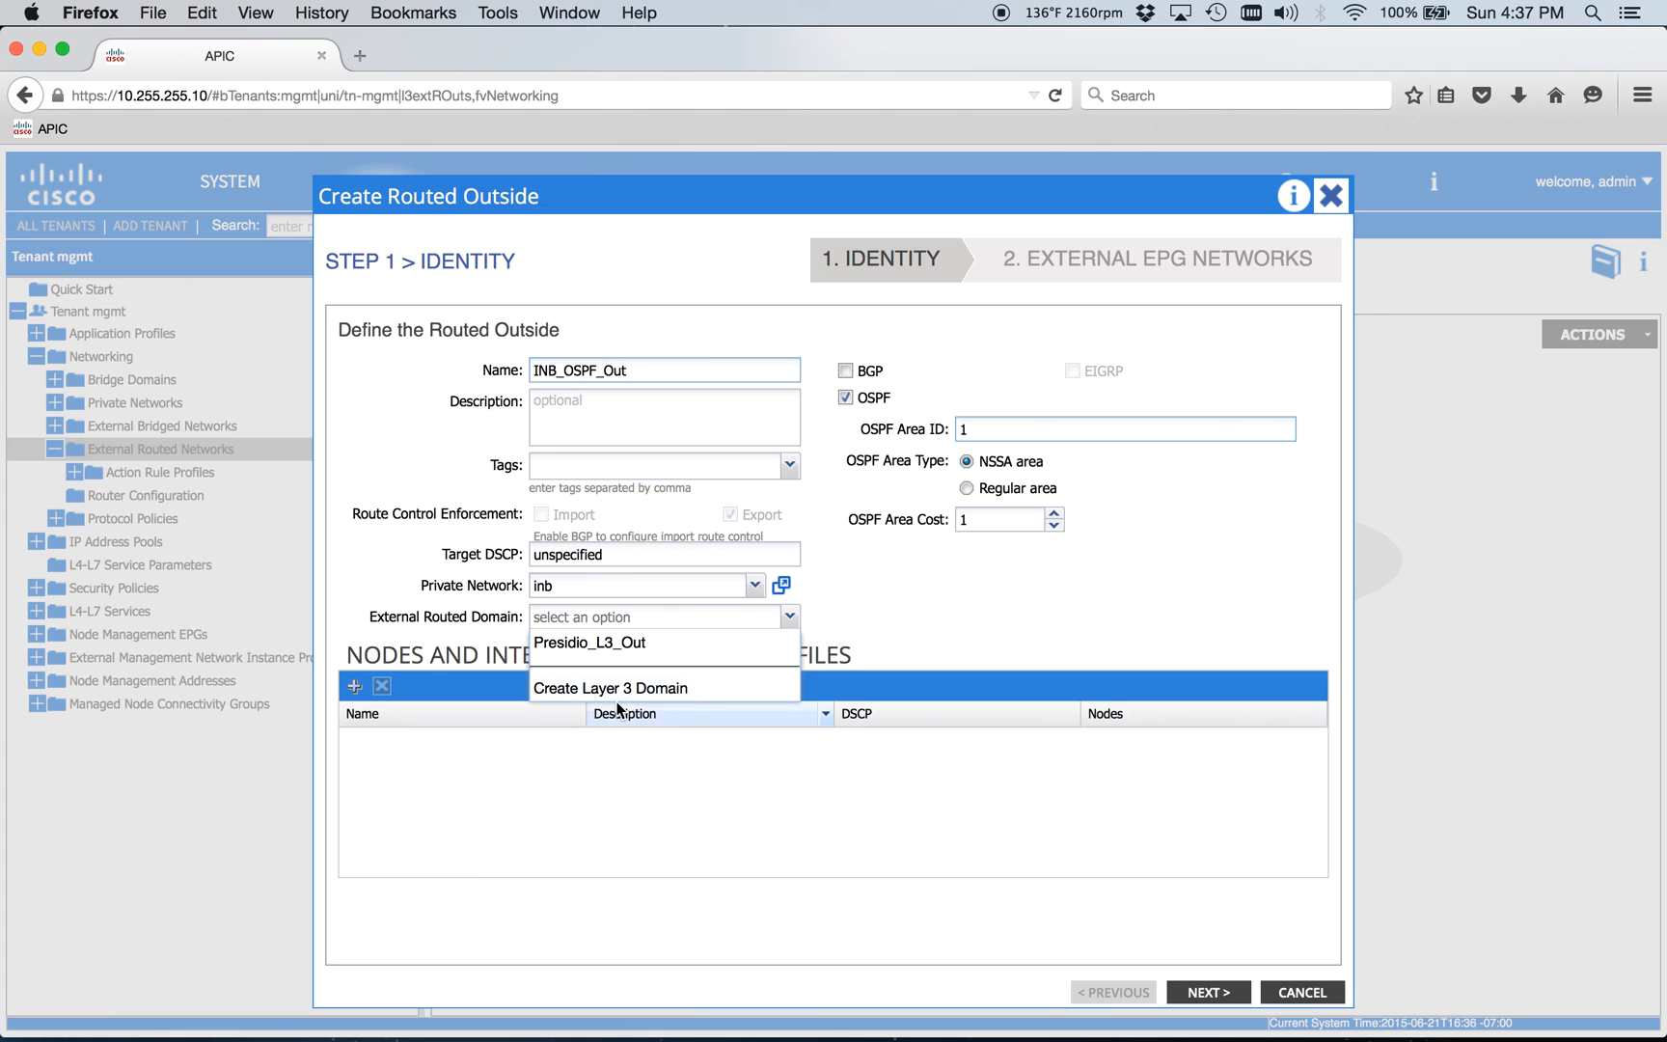
Create Layer 3 domain INB_L3_Out with INB_AEP and INB_VL_Pool(static) and submit it.
click(619, 691)
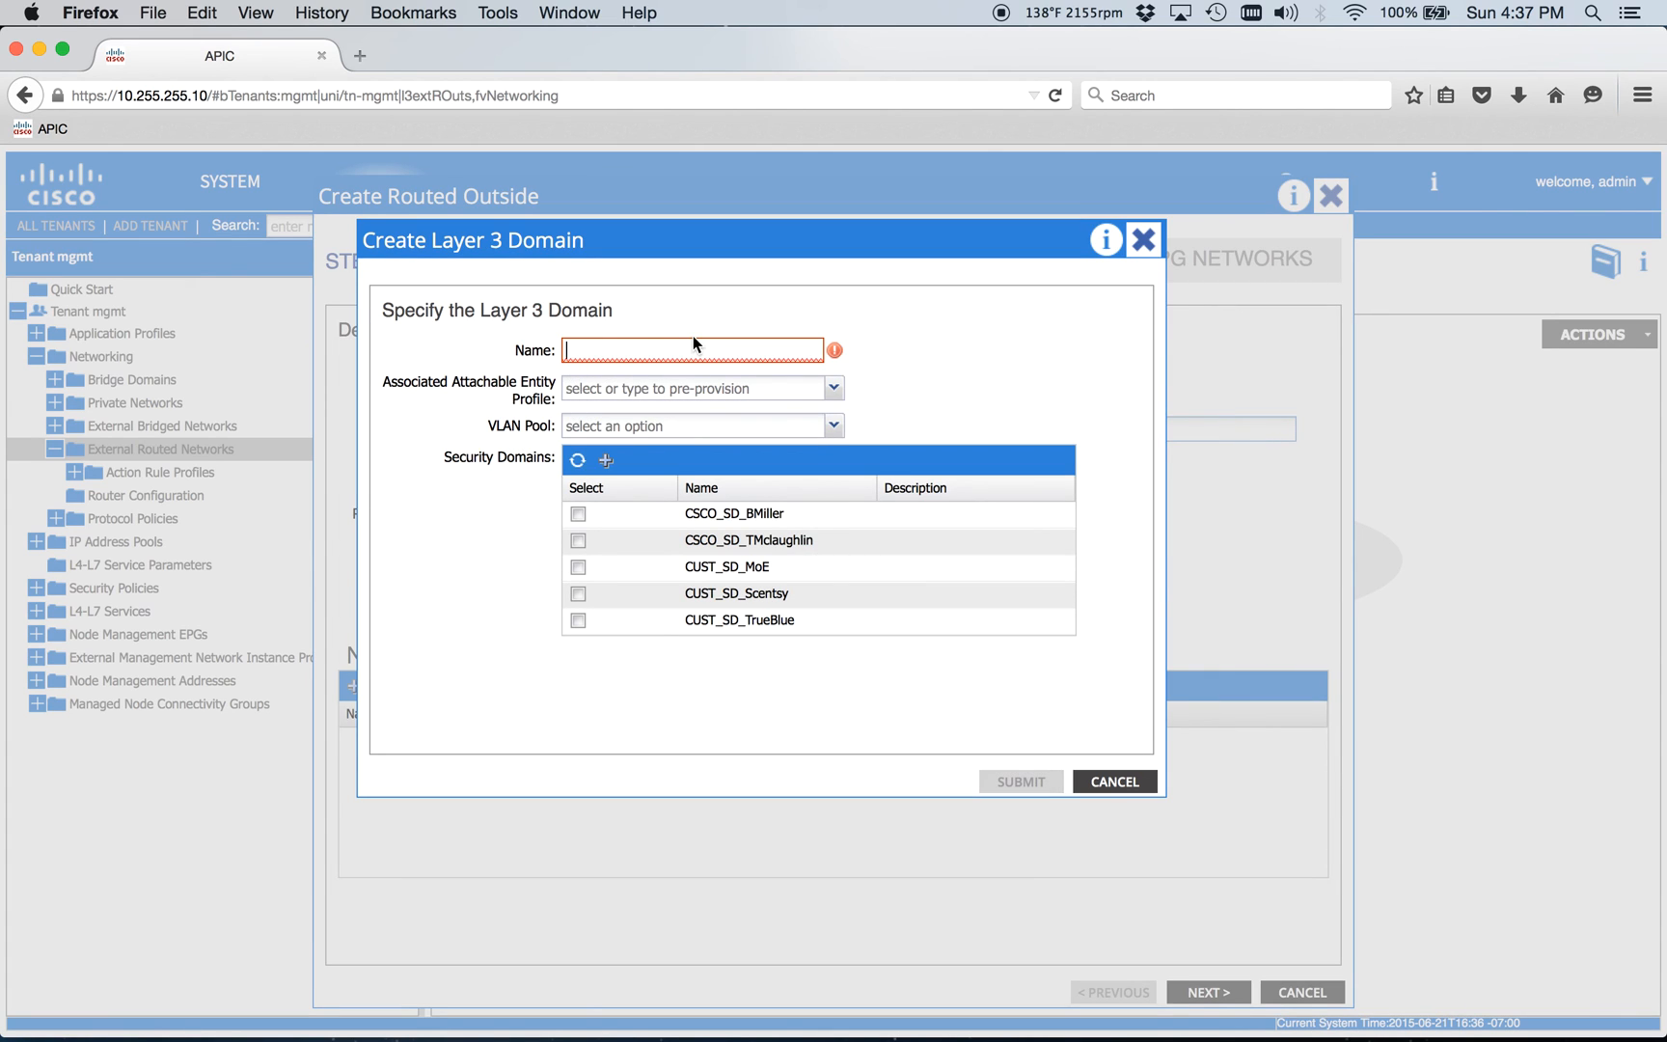
click(714, 389)
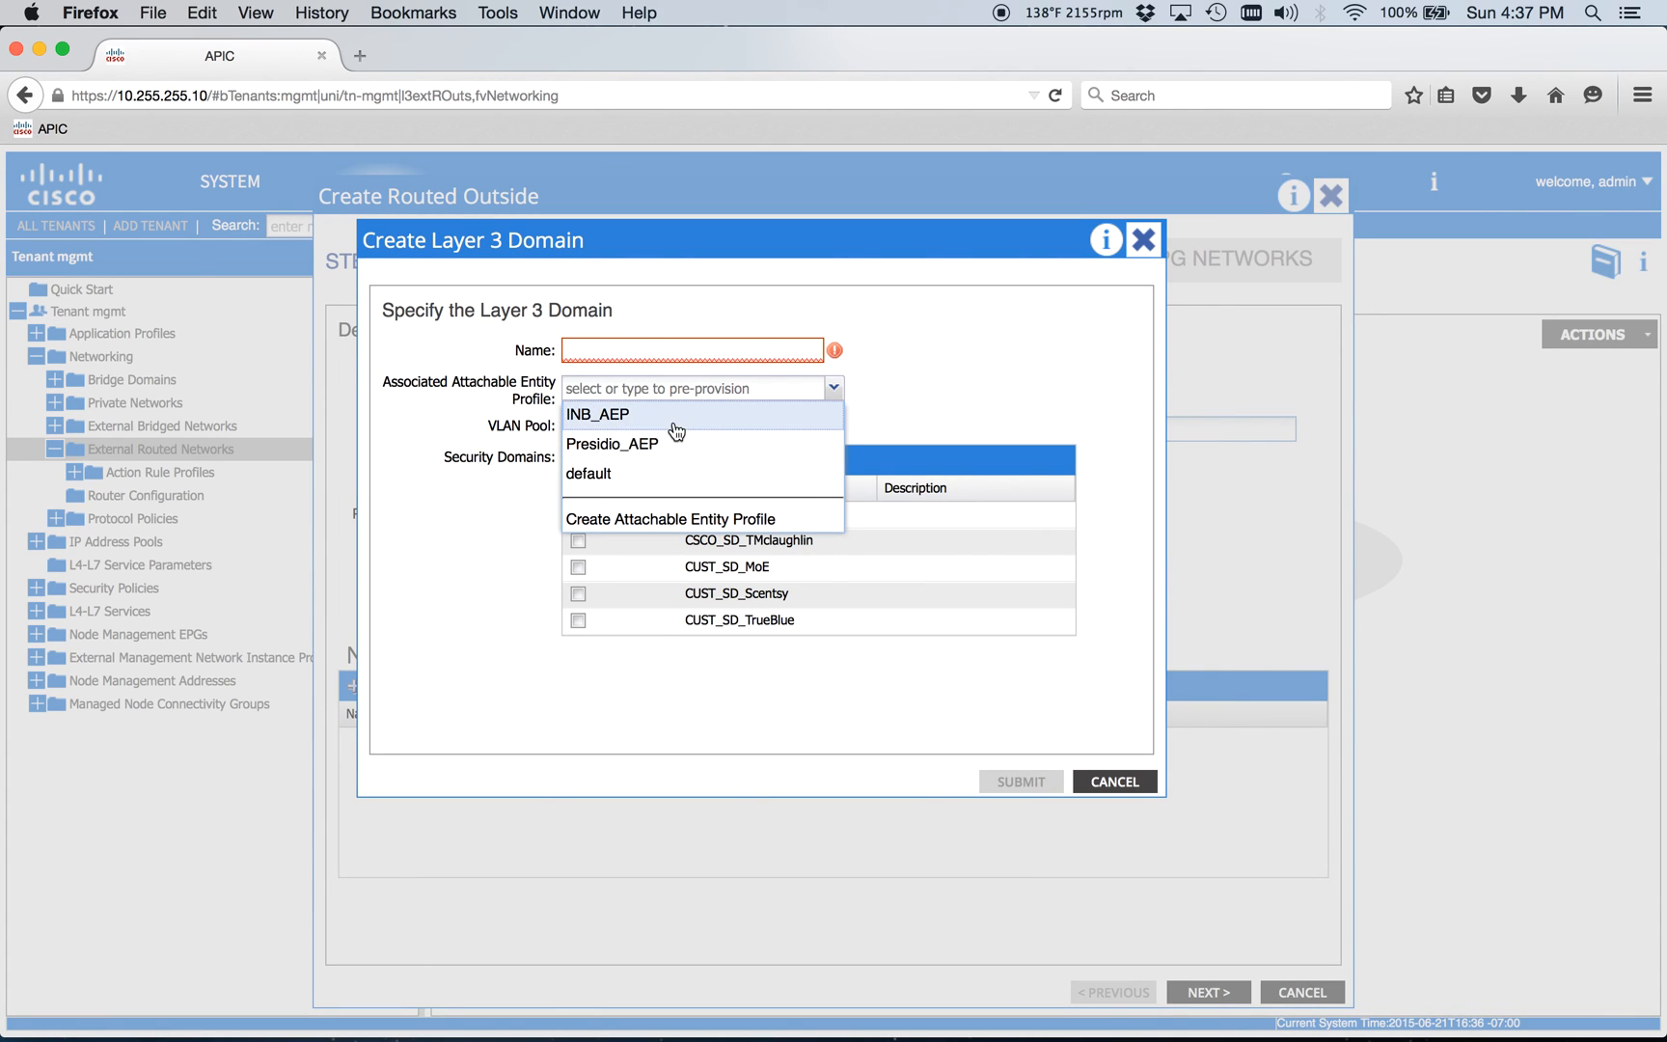
click(674, 430)
click(637, 454)
click(620, 342)
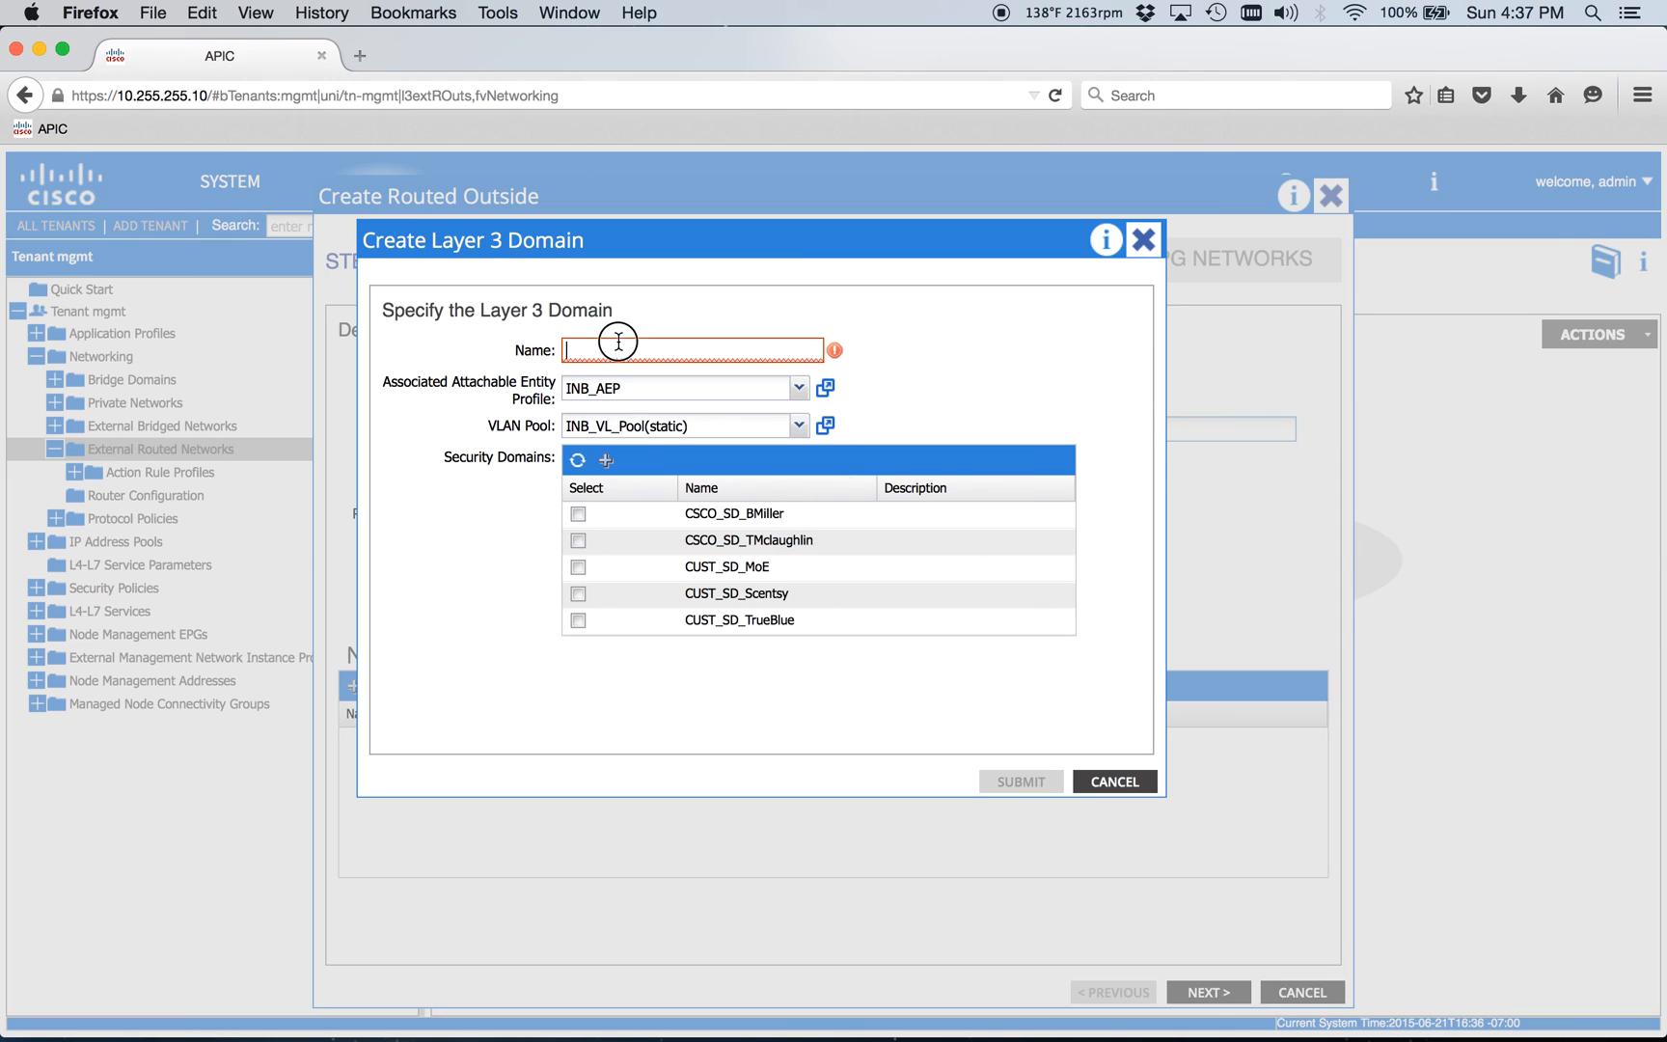
text(INB_L3_Out)
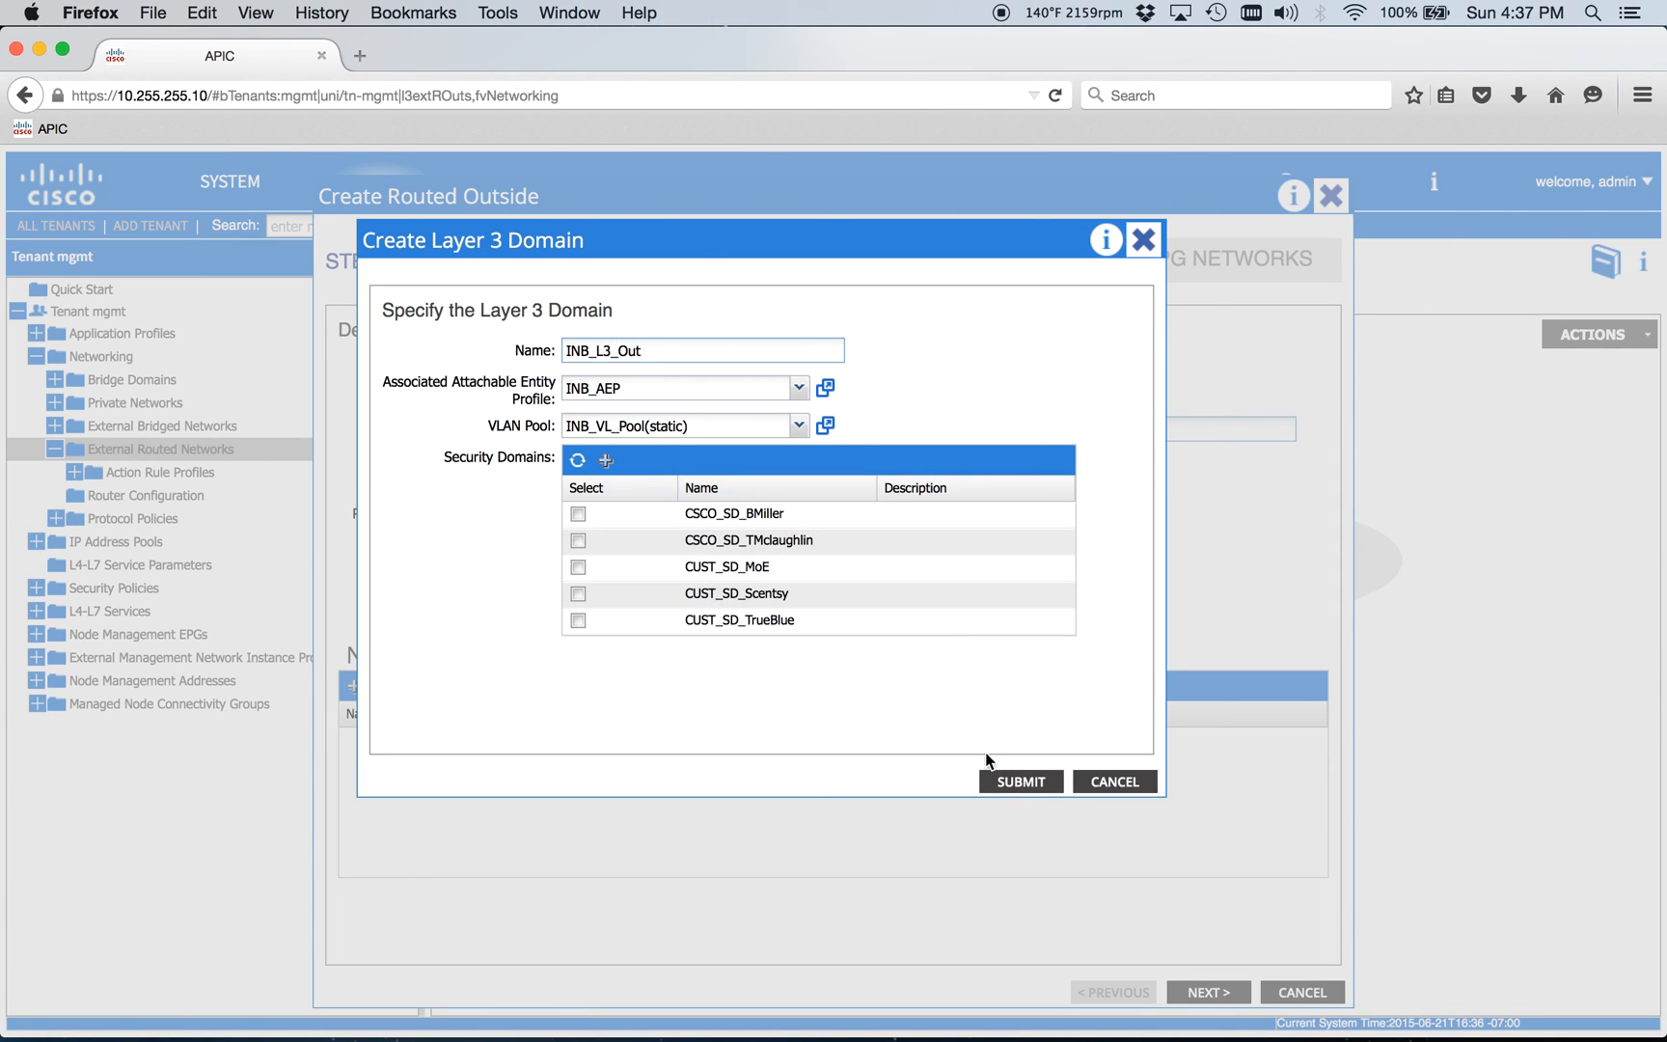
click(1002, 782)
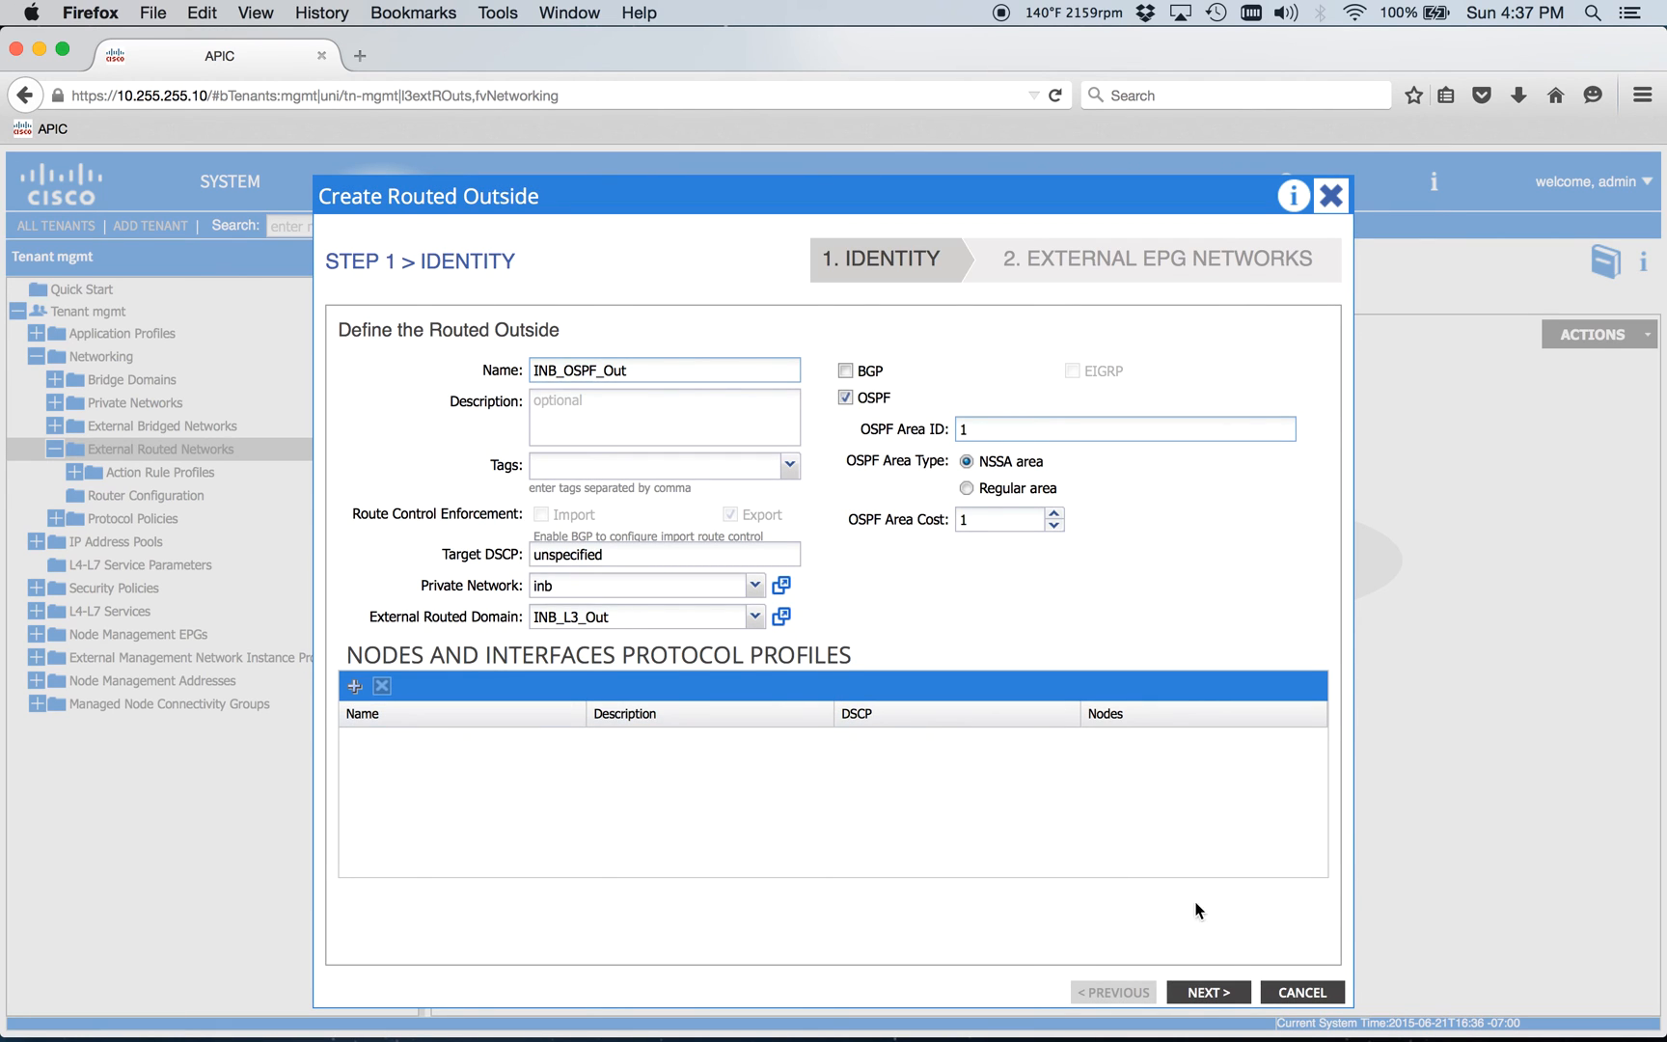
Finish the wizard and view INB_OSPF_Out's empty Logical Node Profiles list.
click(1211, 992)
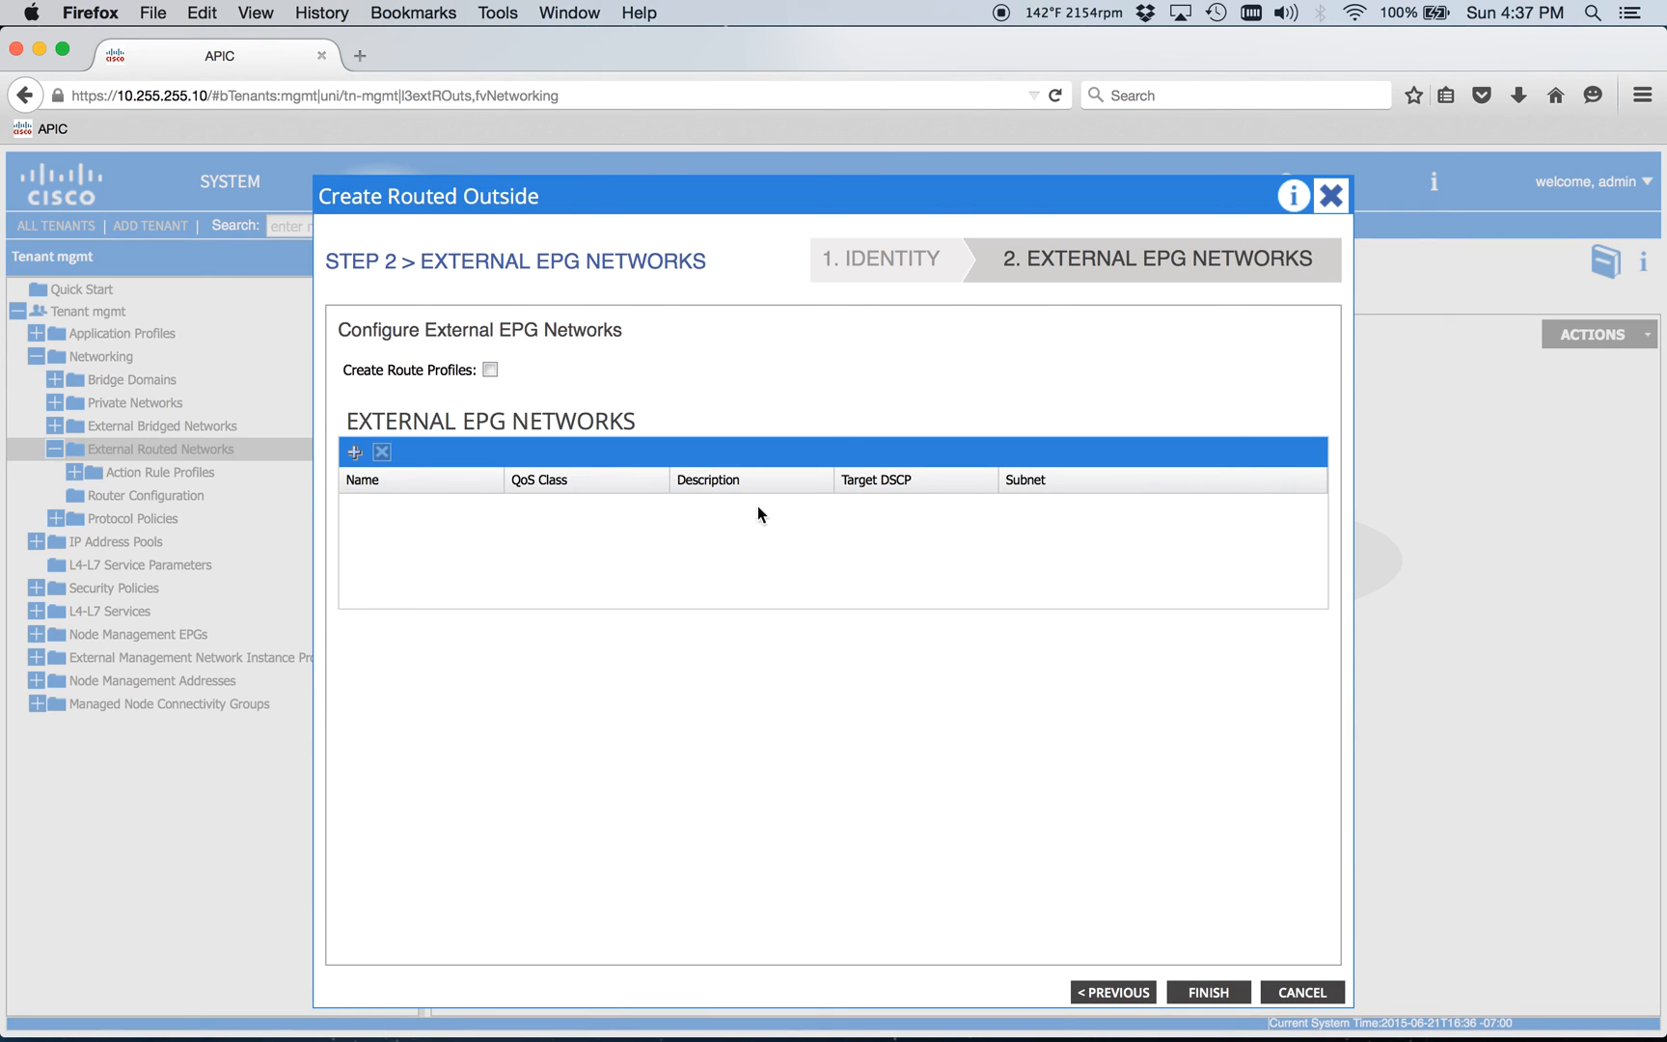
click(1209, 993)
click(135, 497)
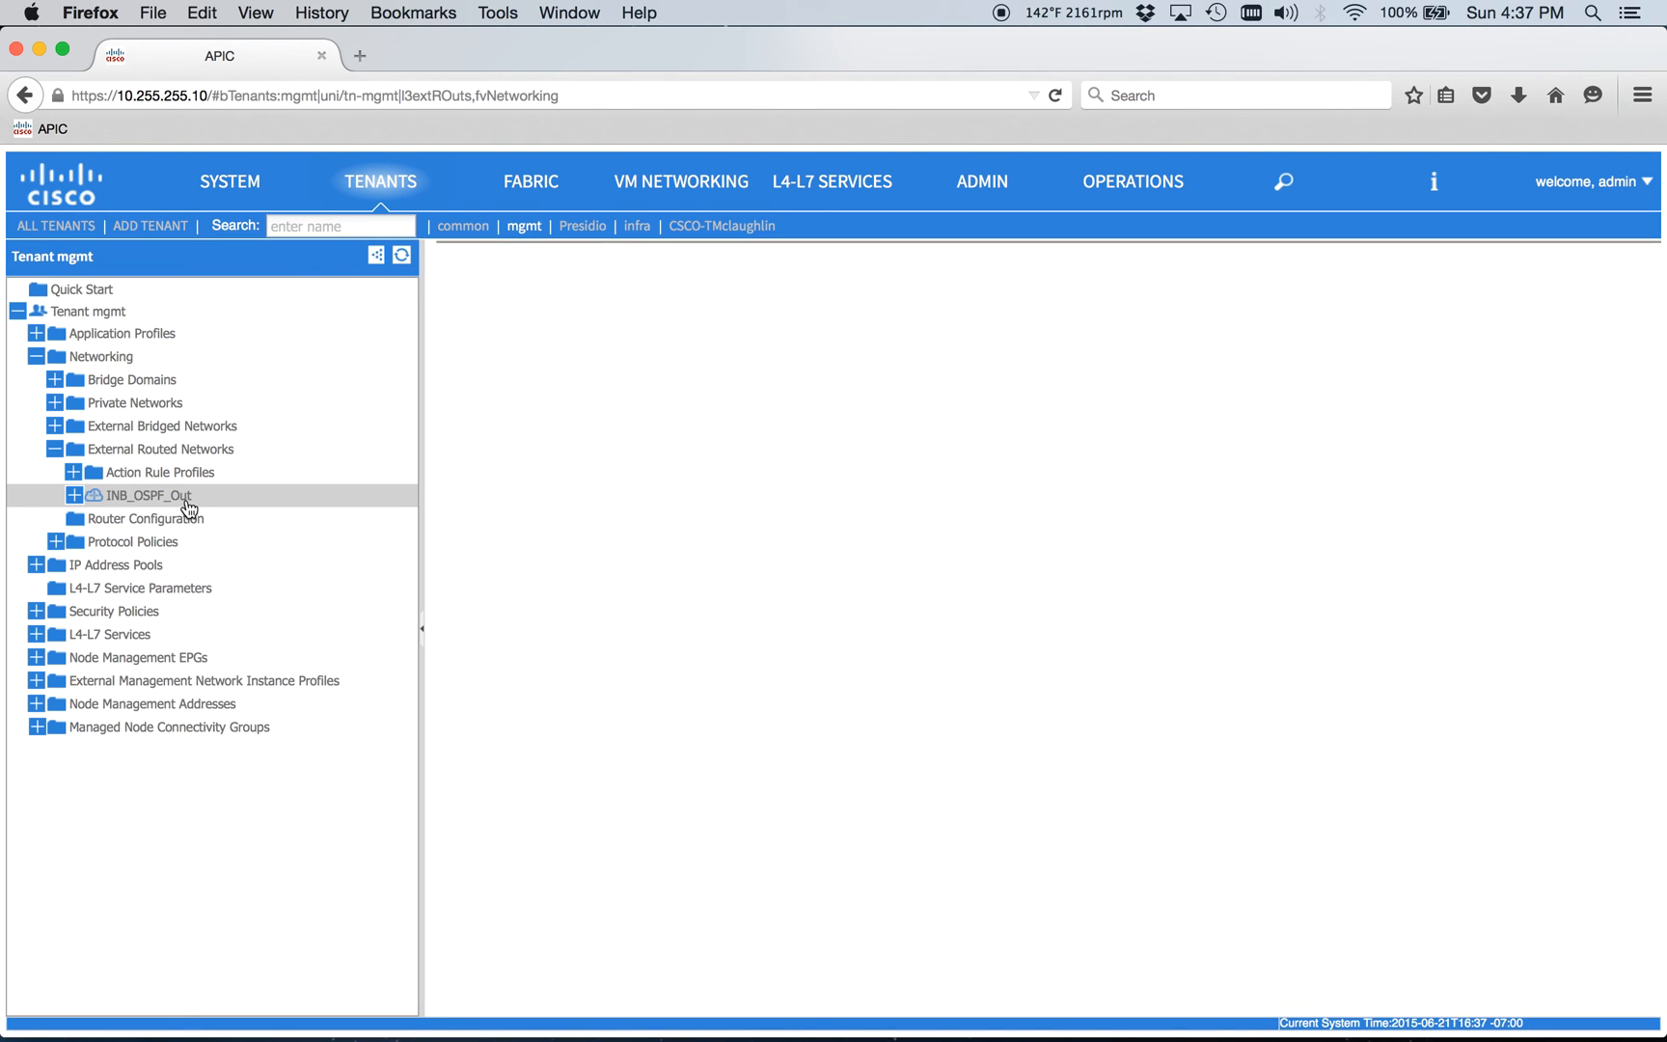
click(74, 496)
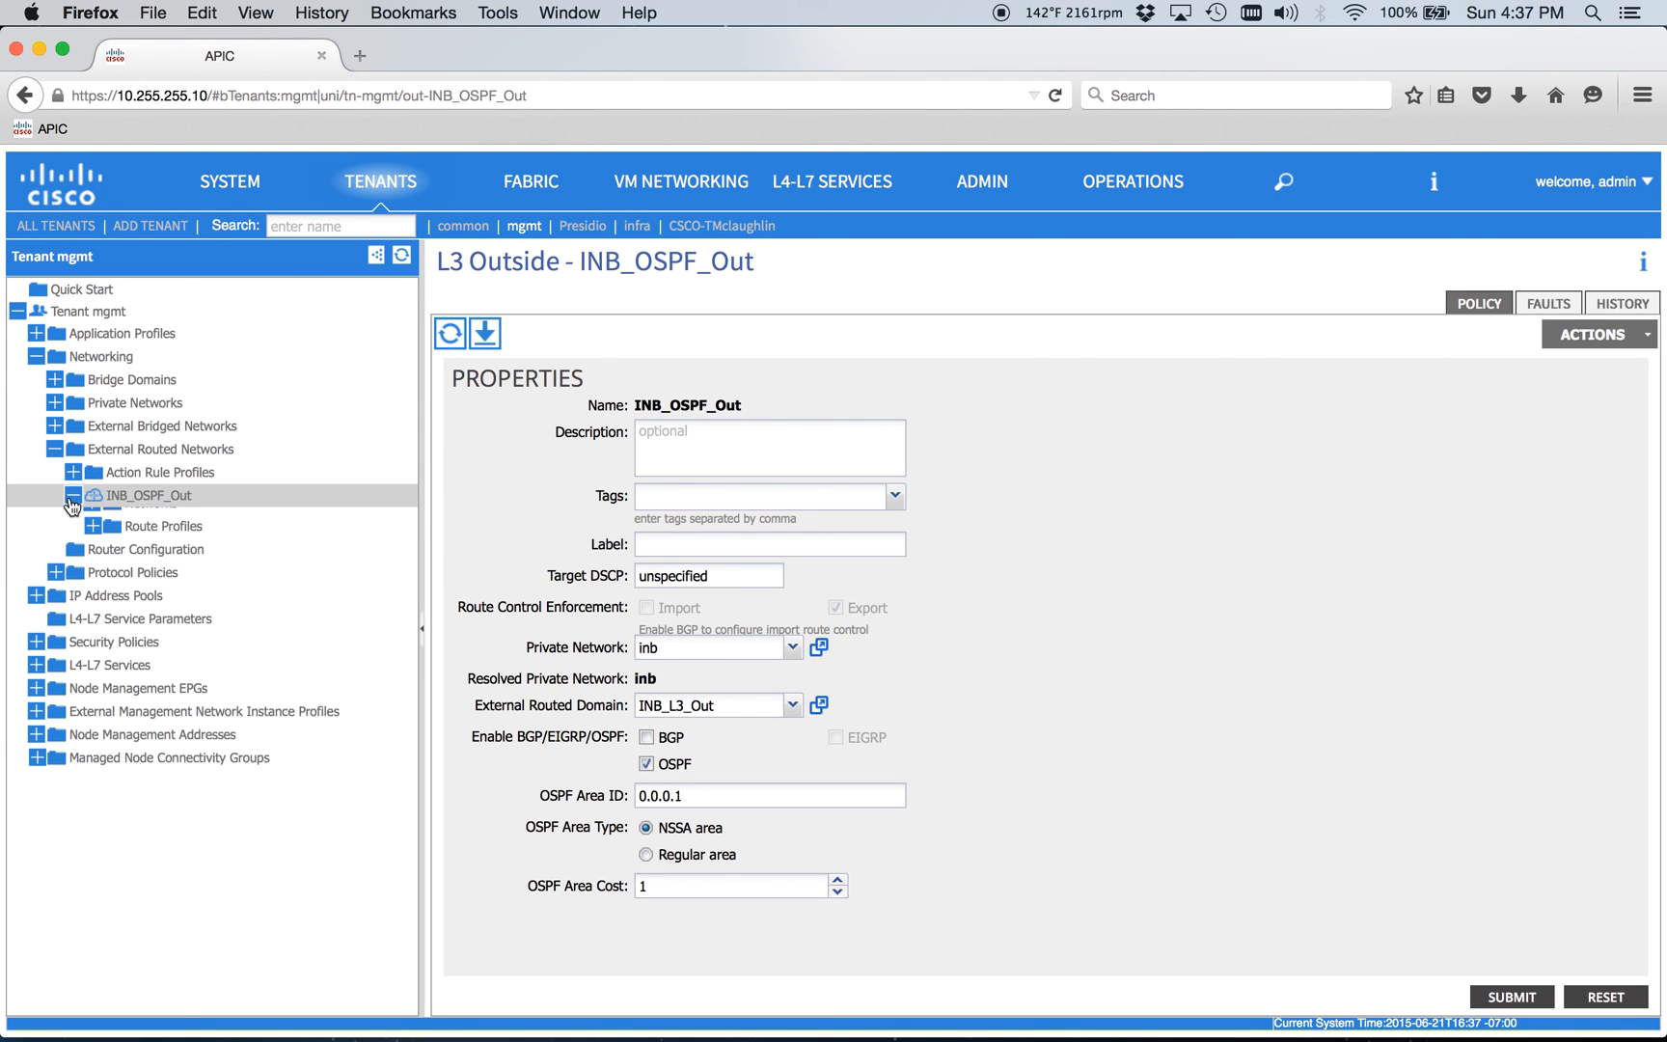
click(230, 519)
Start a node profile named INB_OSPF_Profile under INB_OSPF_Out.
right_click(229, 518)
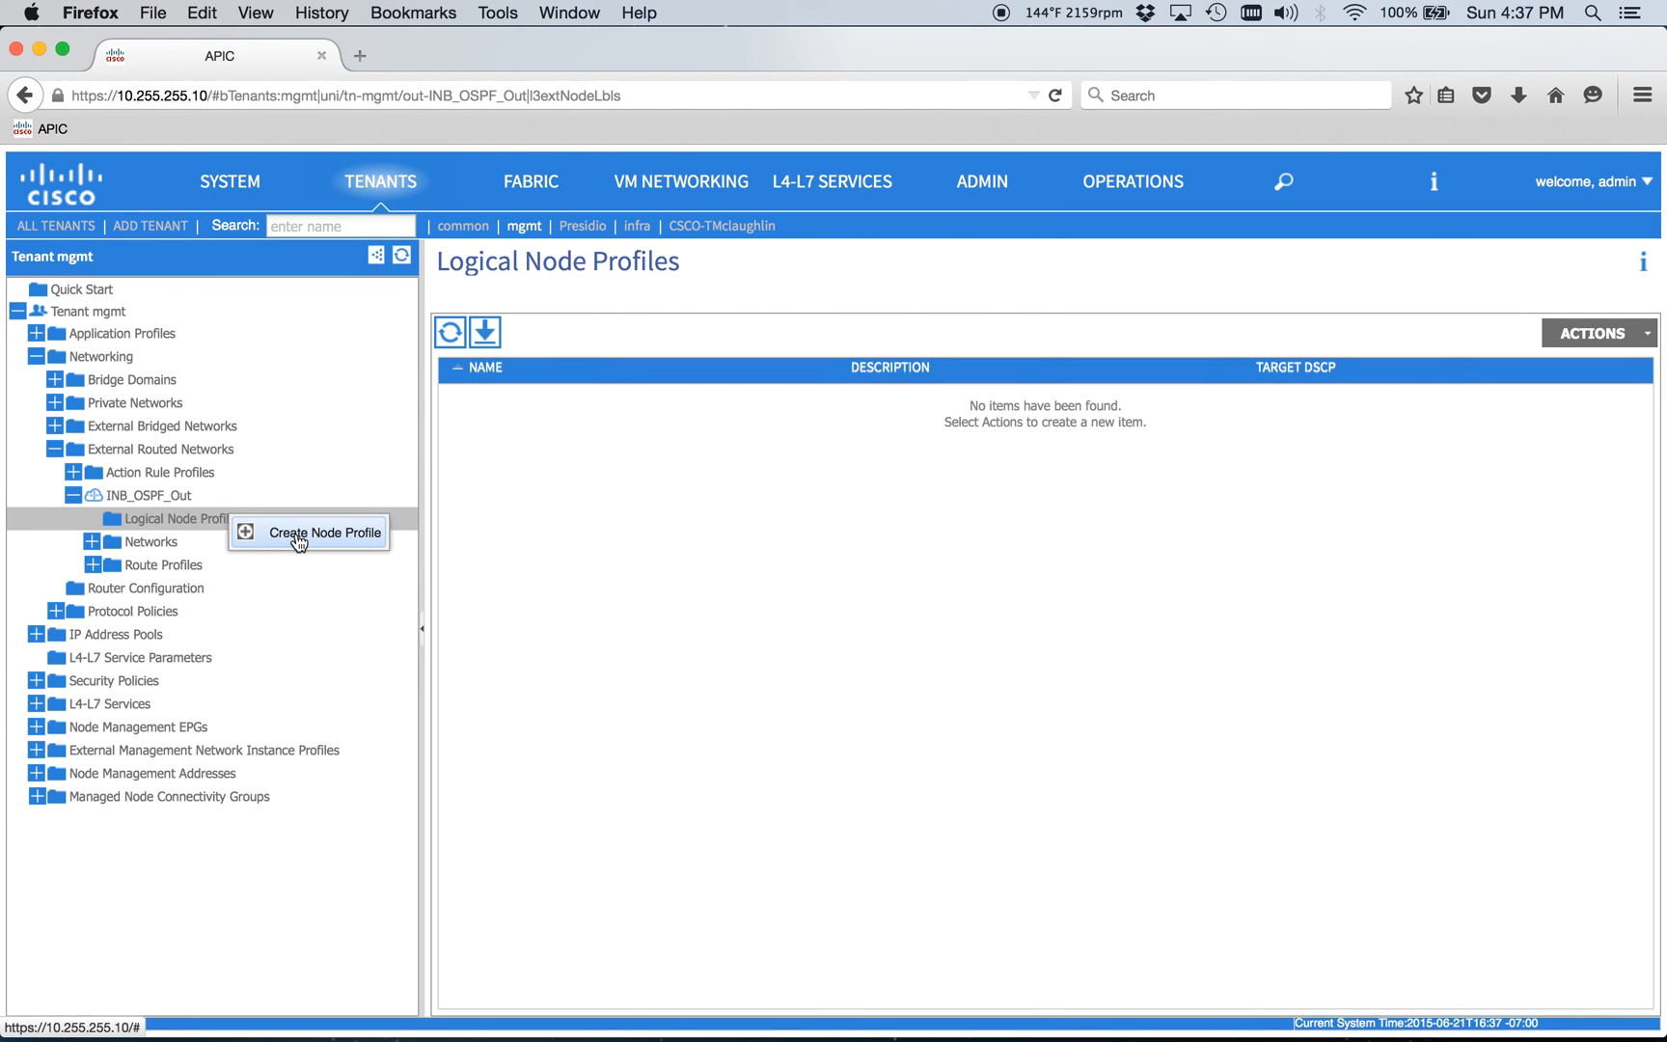
click(298, 538)
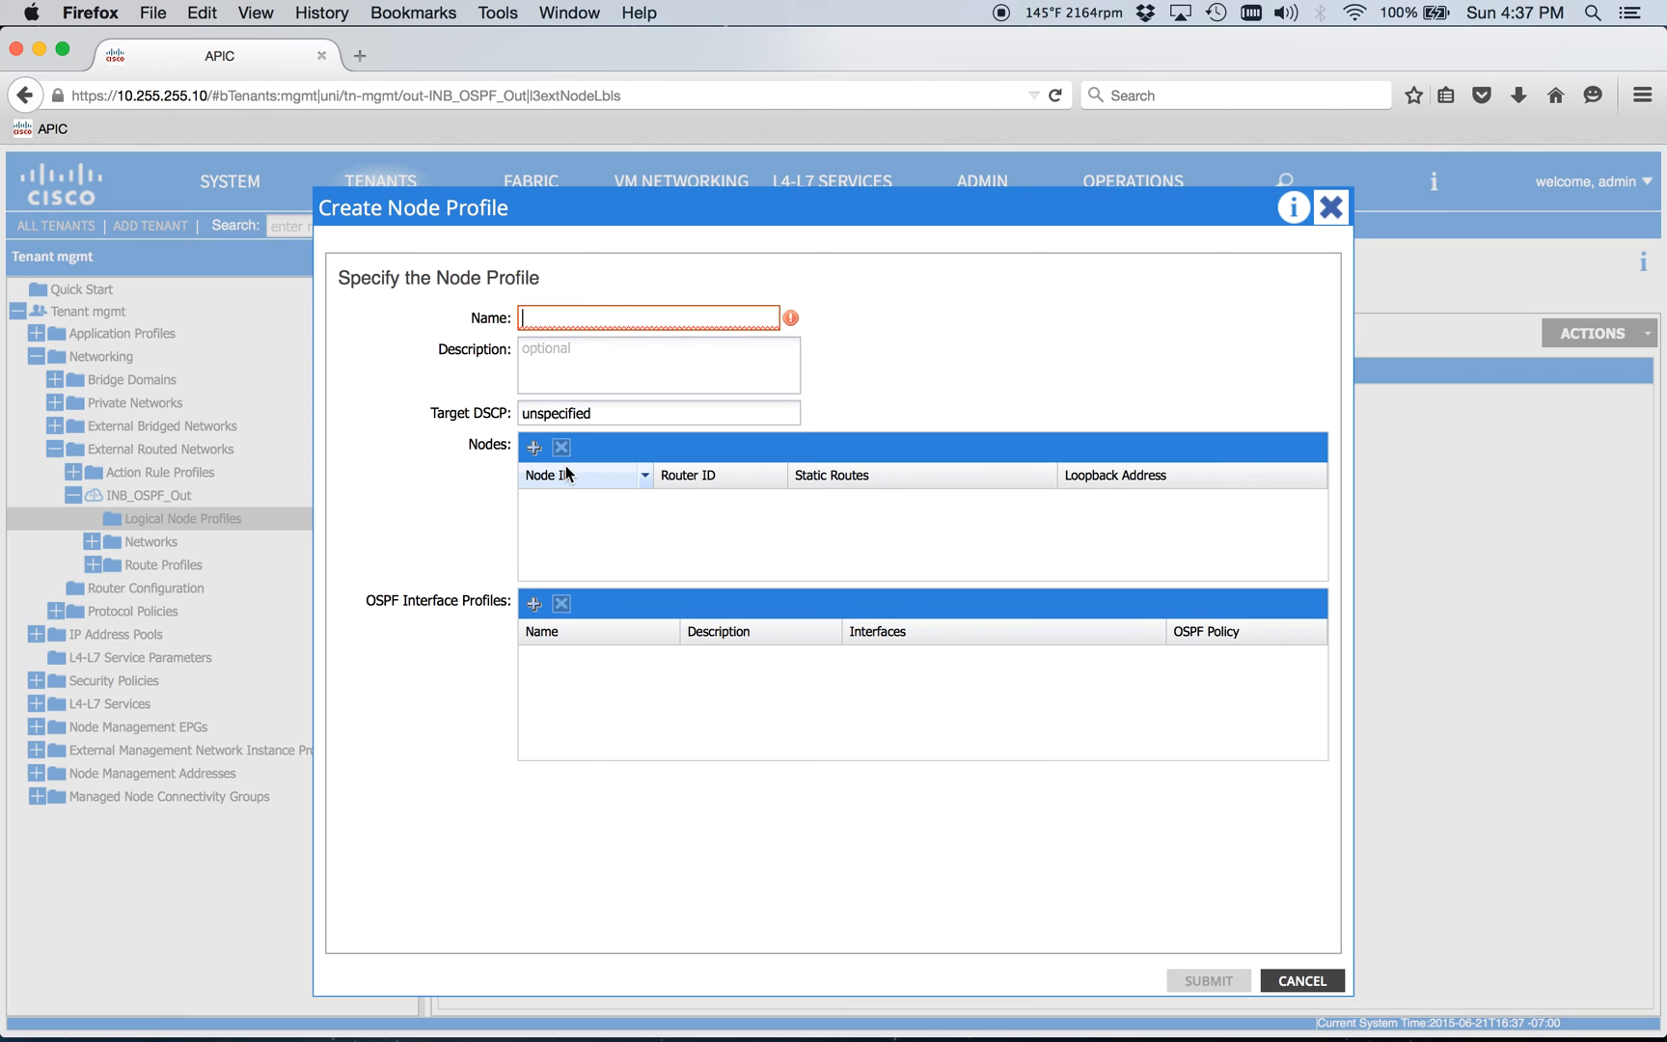
text(INB_OOS)
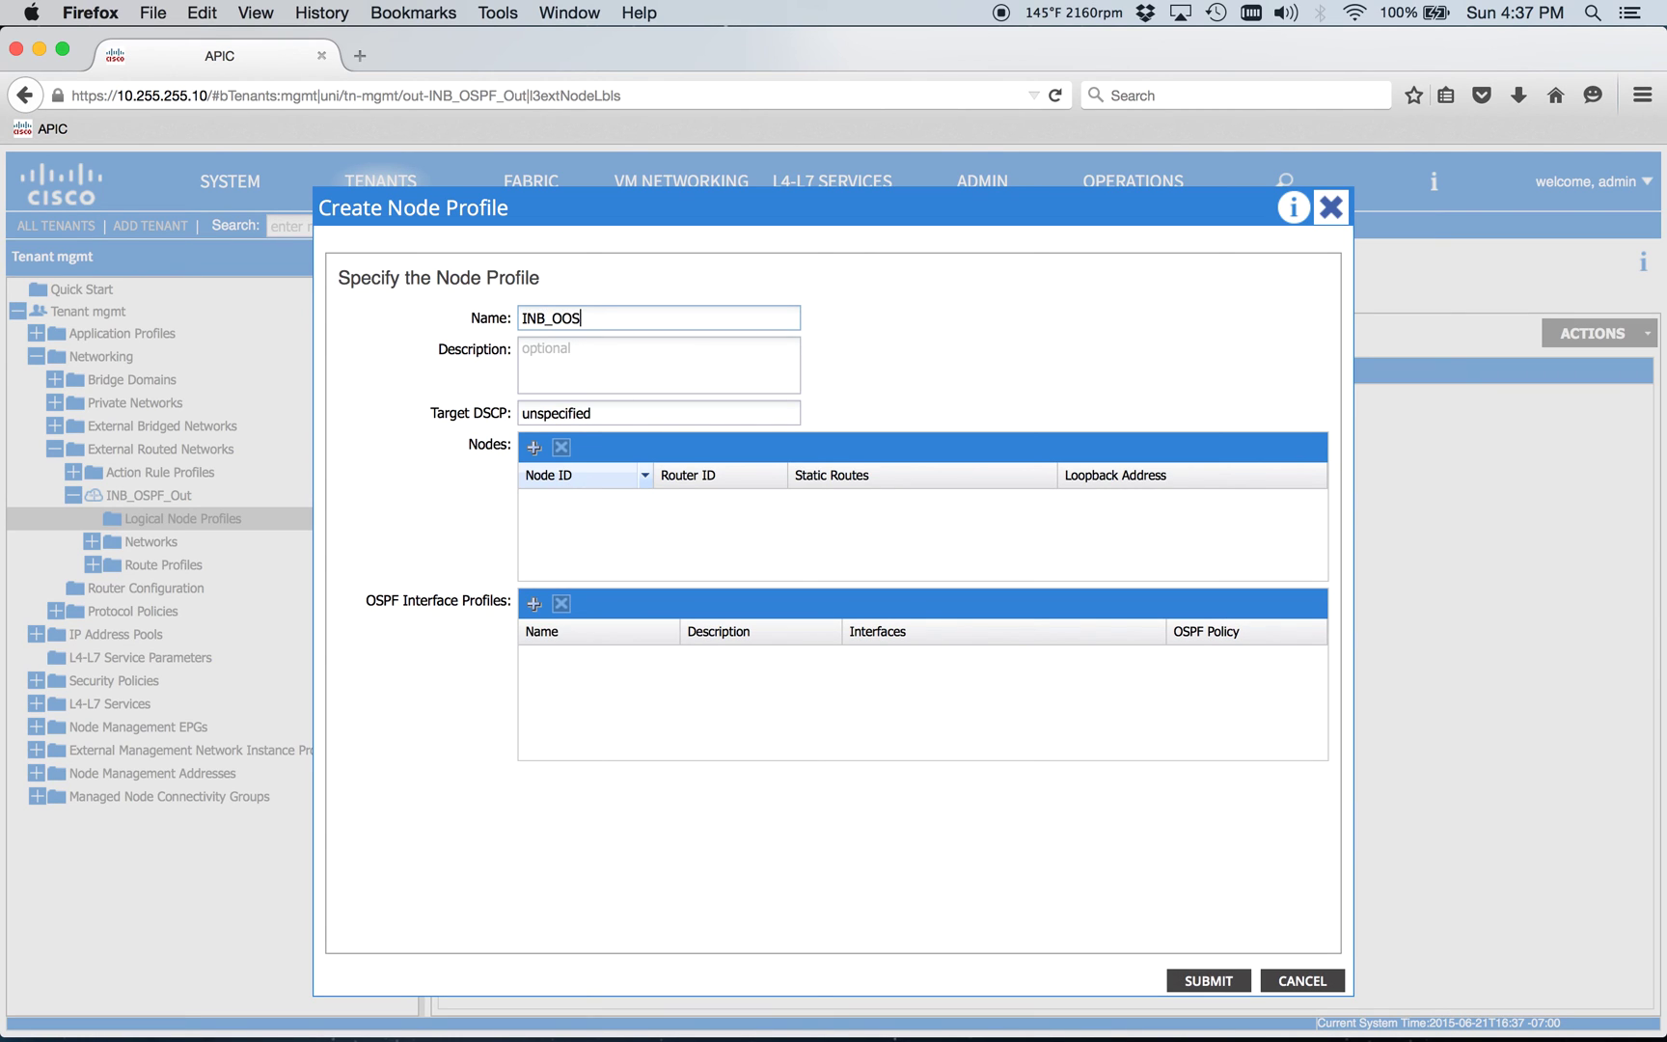
key(BackSpace)
text(SPF_Profile)
Add LEAF_2 (node-102) with router ID 10.255.255.129, submit the profile and view it.
click(534, 447)
click(839, 364)
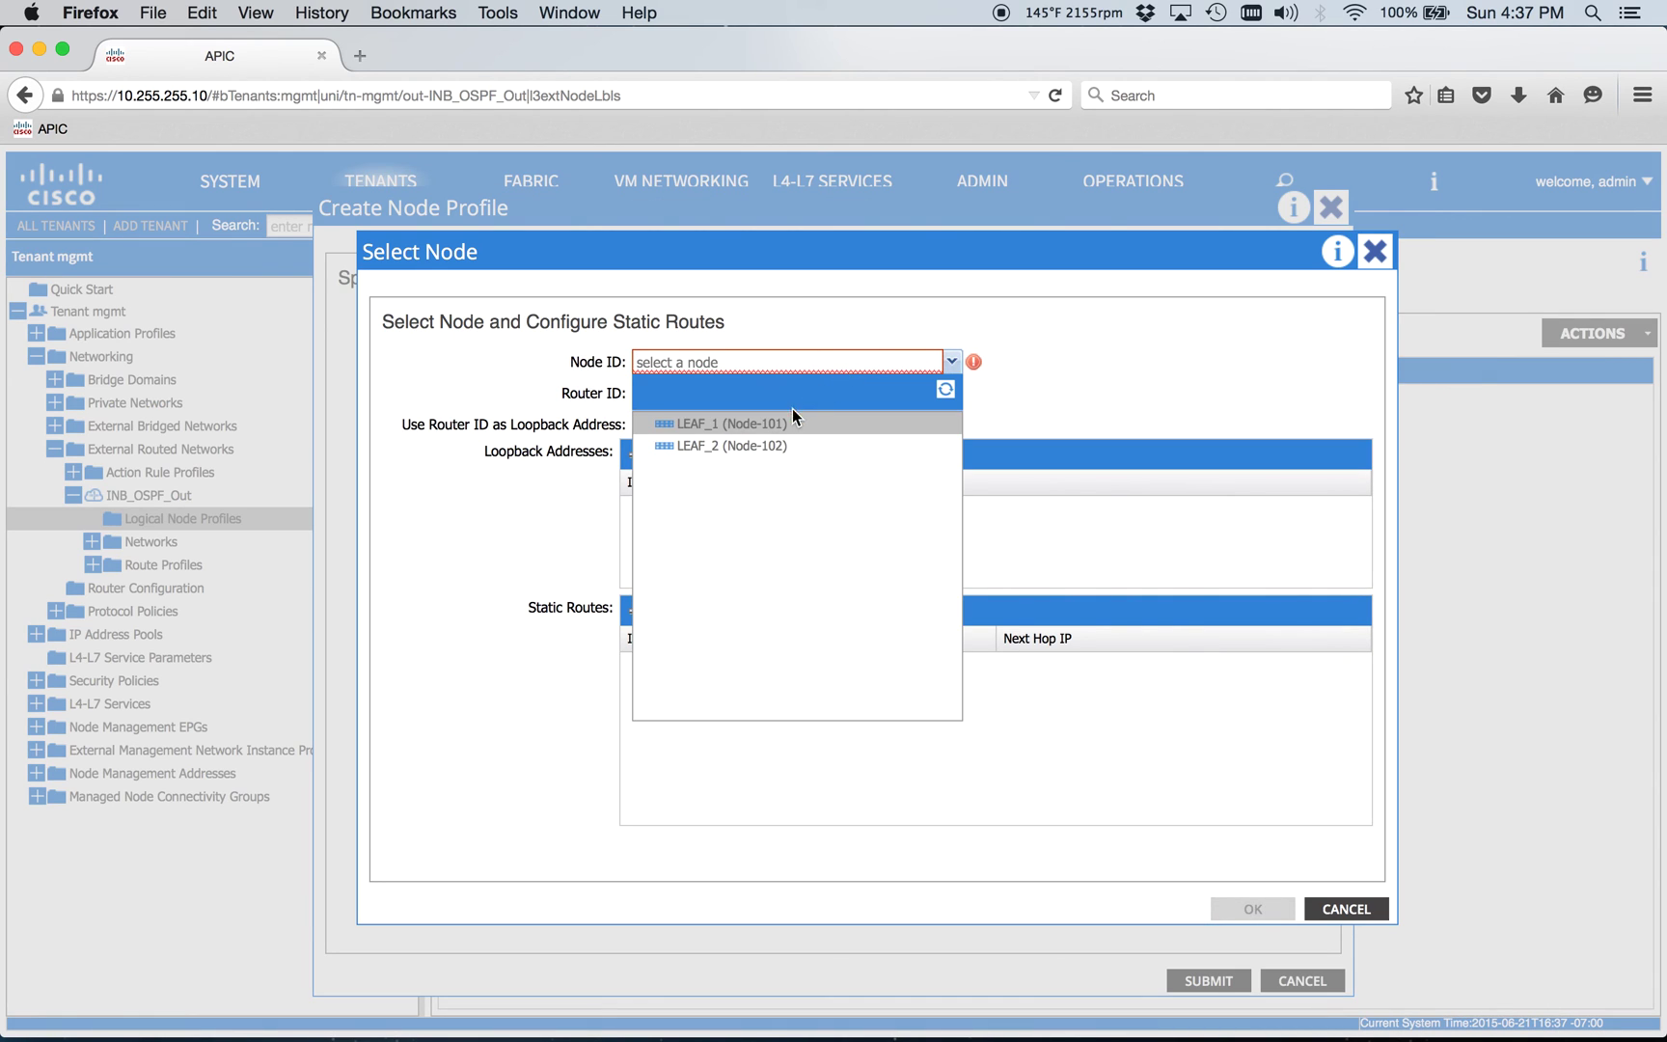
click(752, 447)
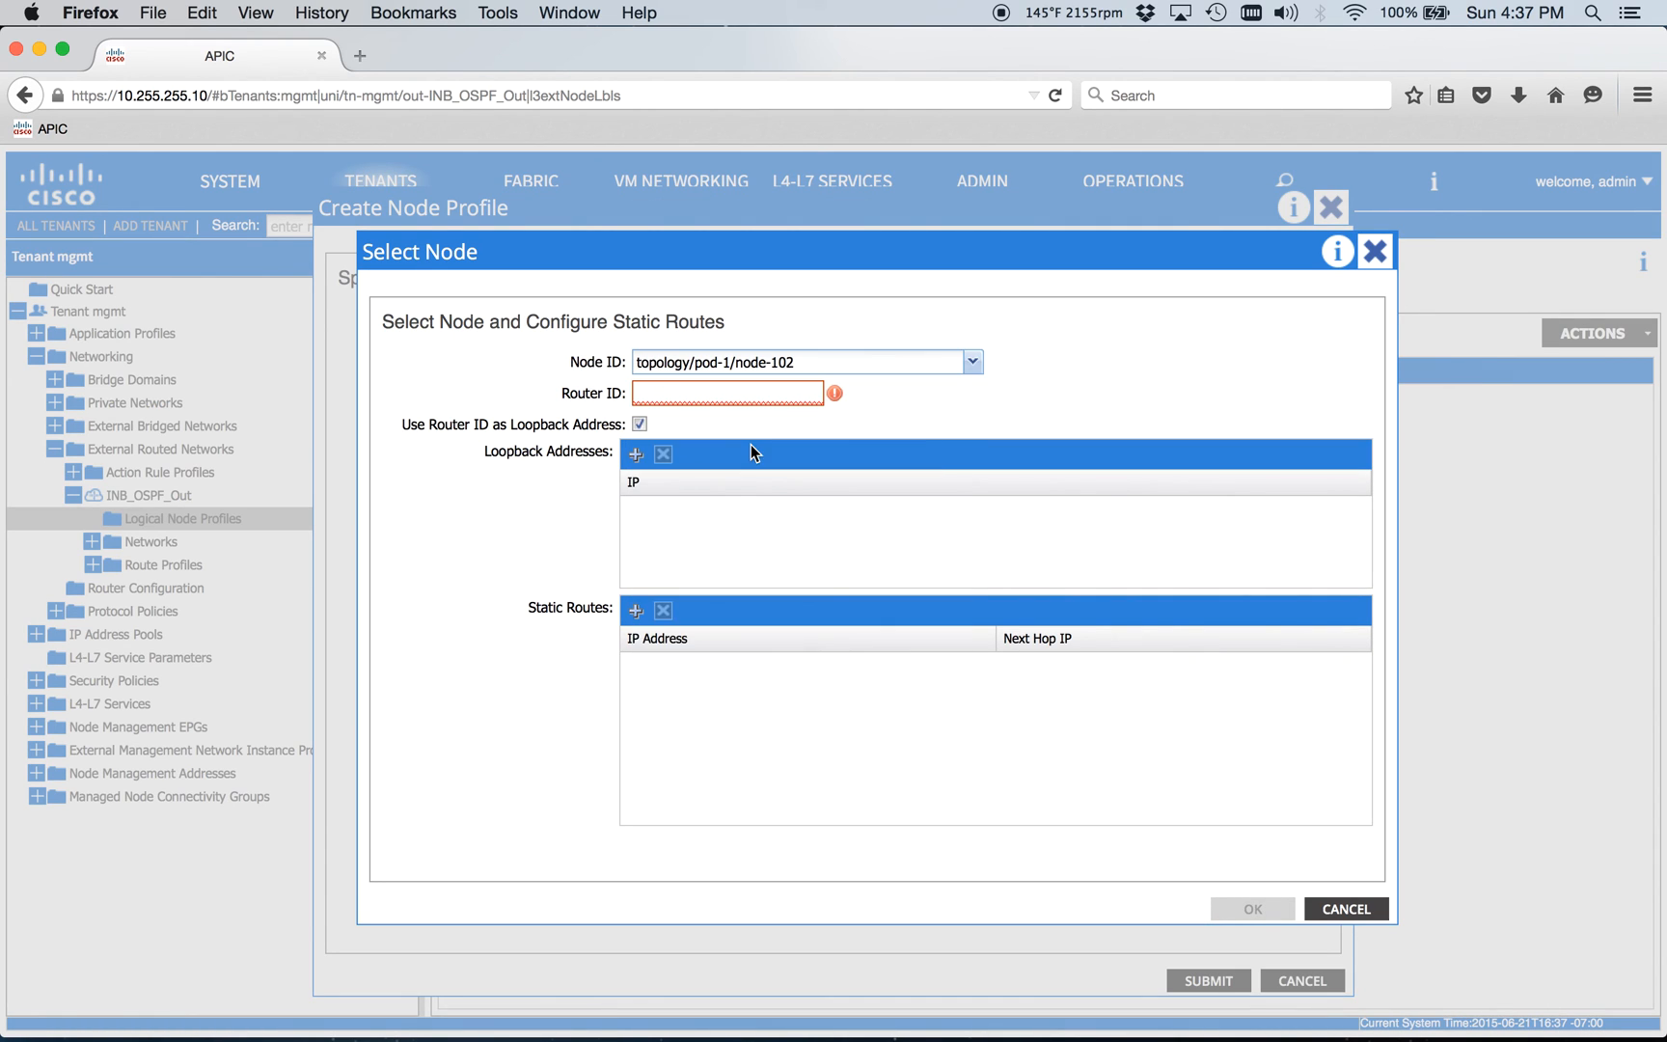
click(748, 391)
text(10.255.255.1)
text(29)
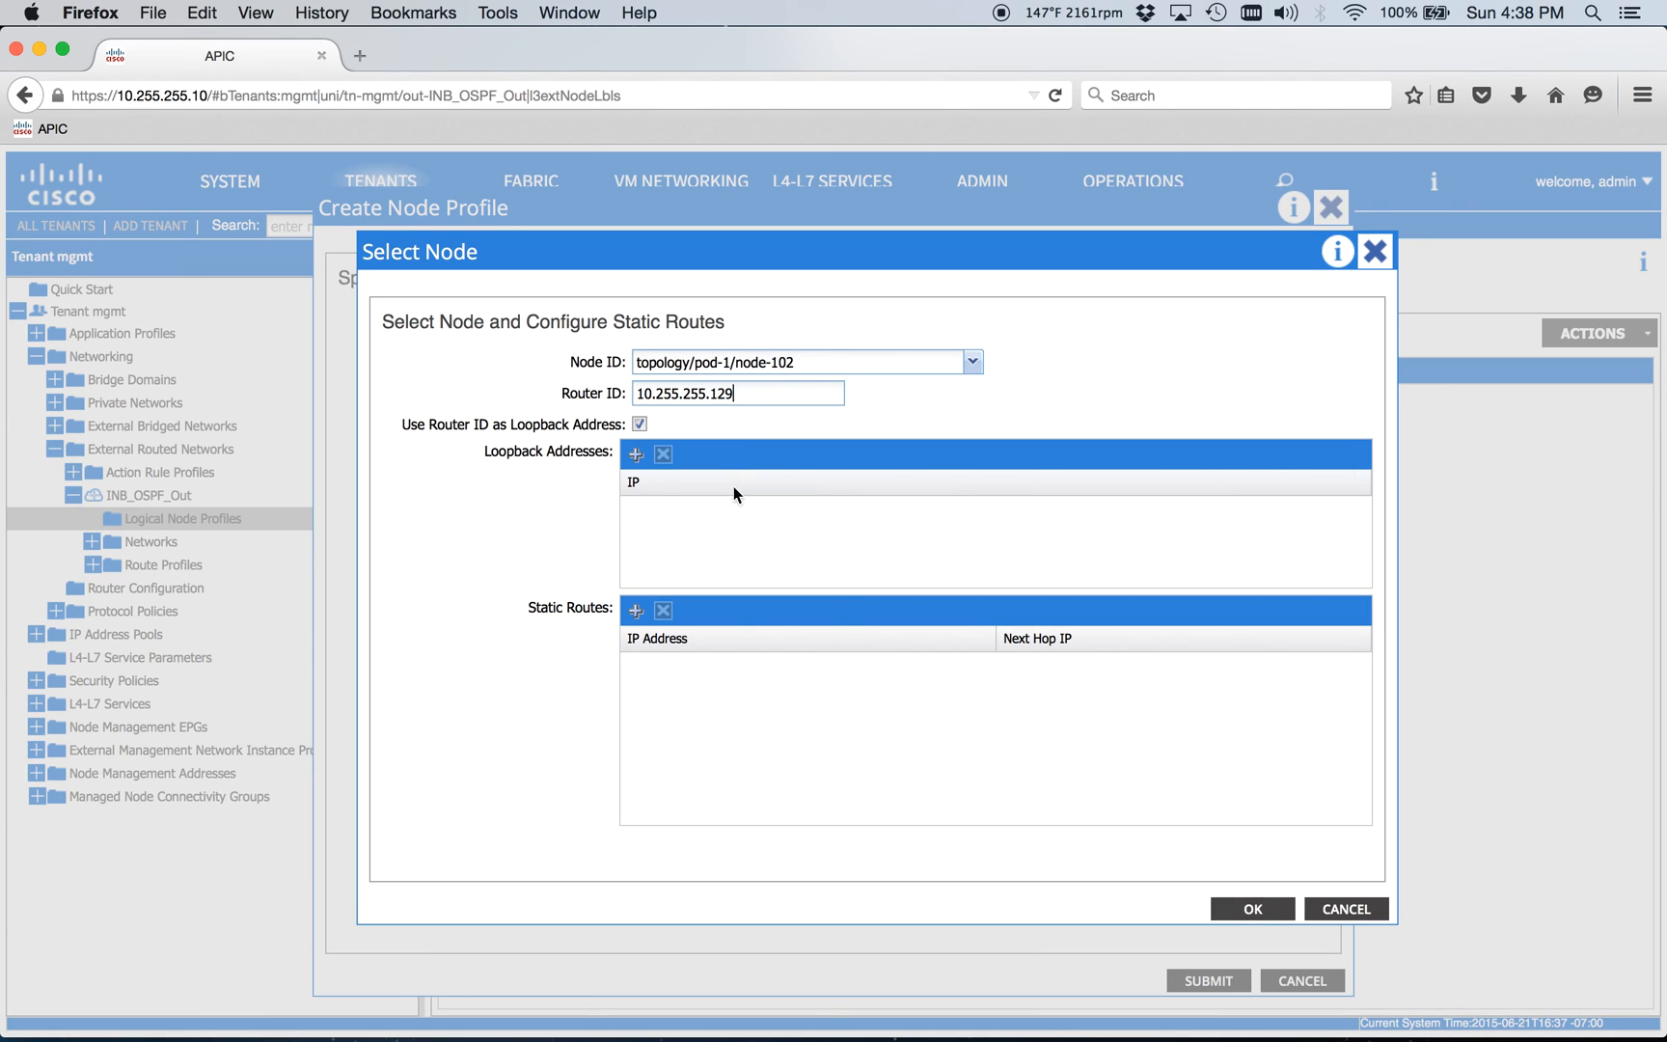
click(1248, 908)
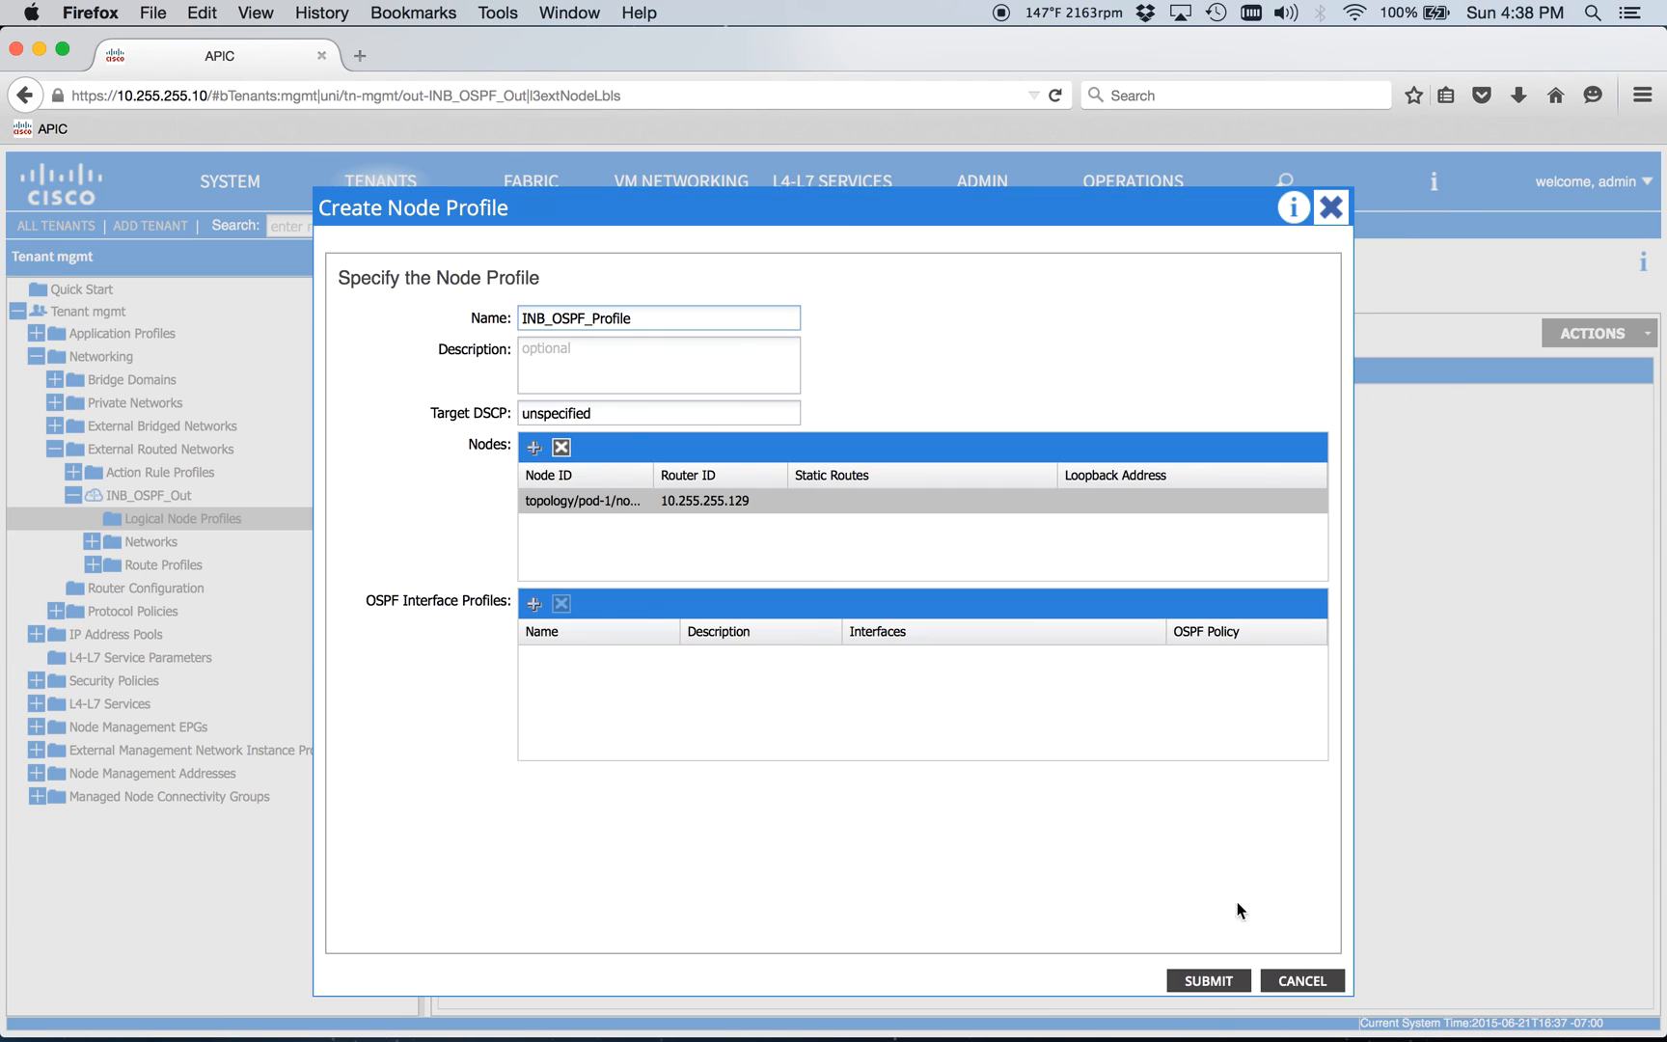
click(1205, 983)
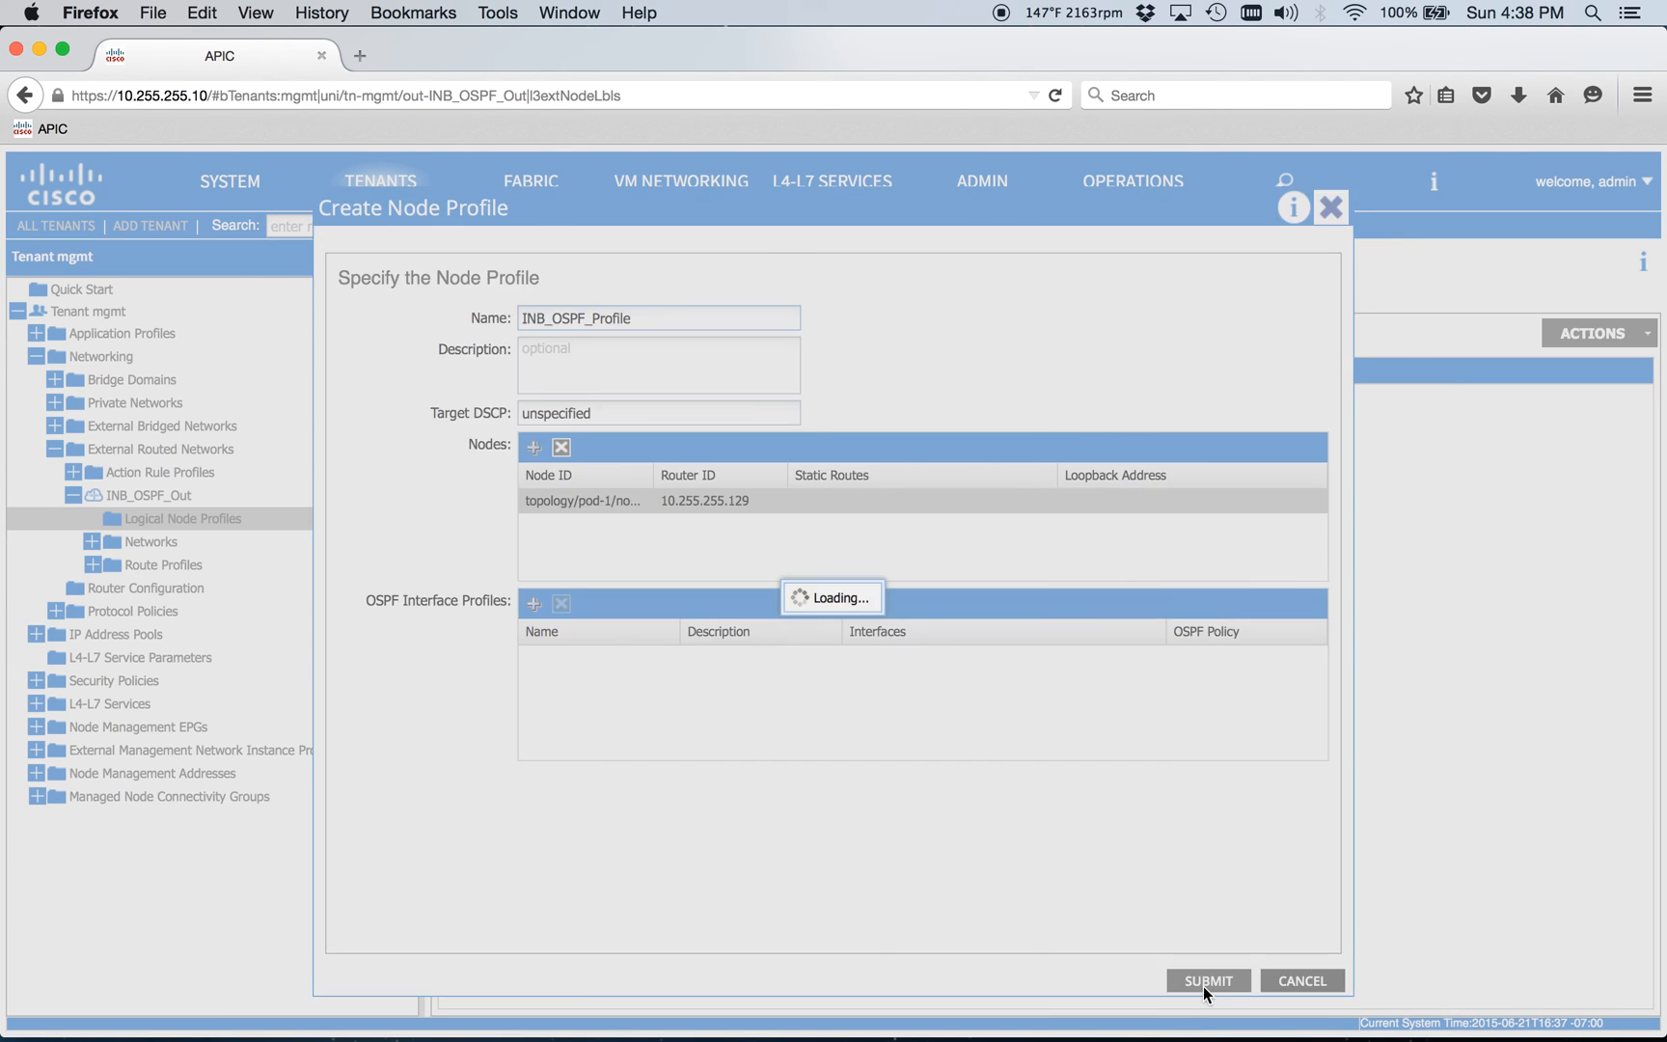
click(123, 542)
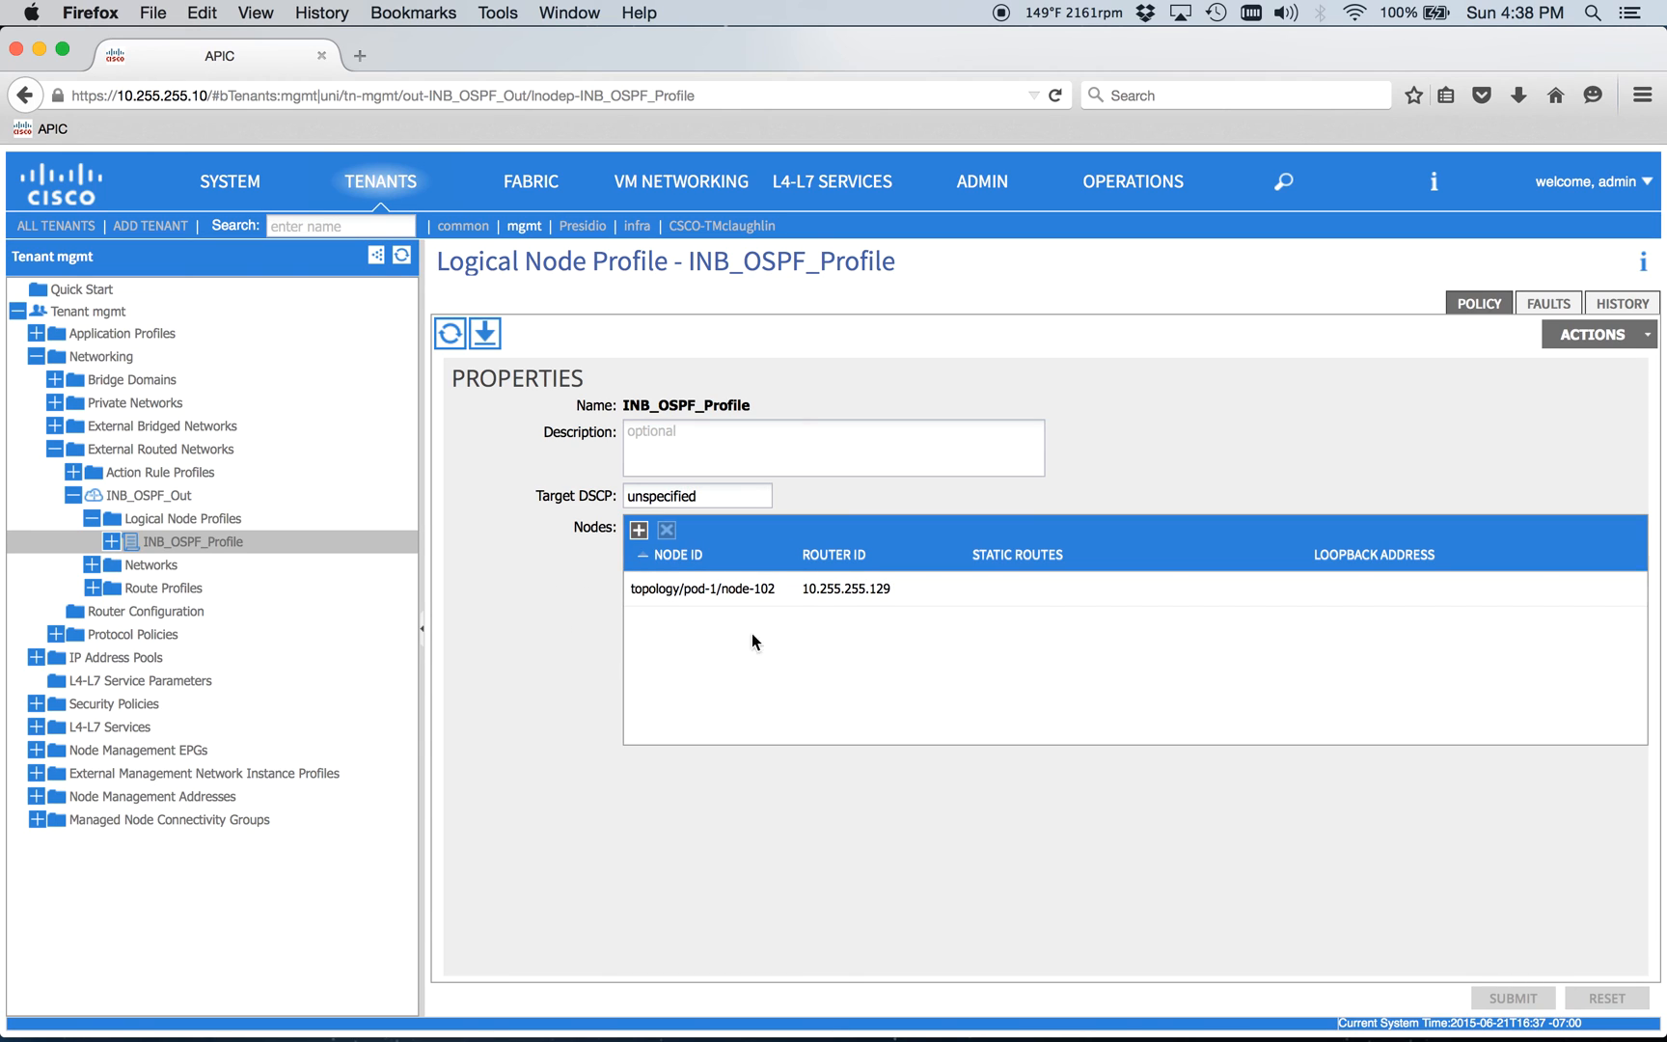
Start an interface profile named INB_OSPF_IntProfile under INB_OSPF_Profile.
double_click(190, 541)
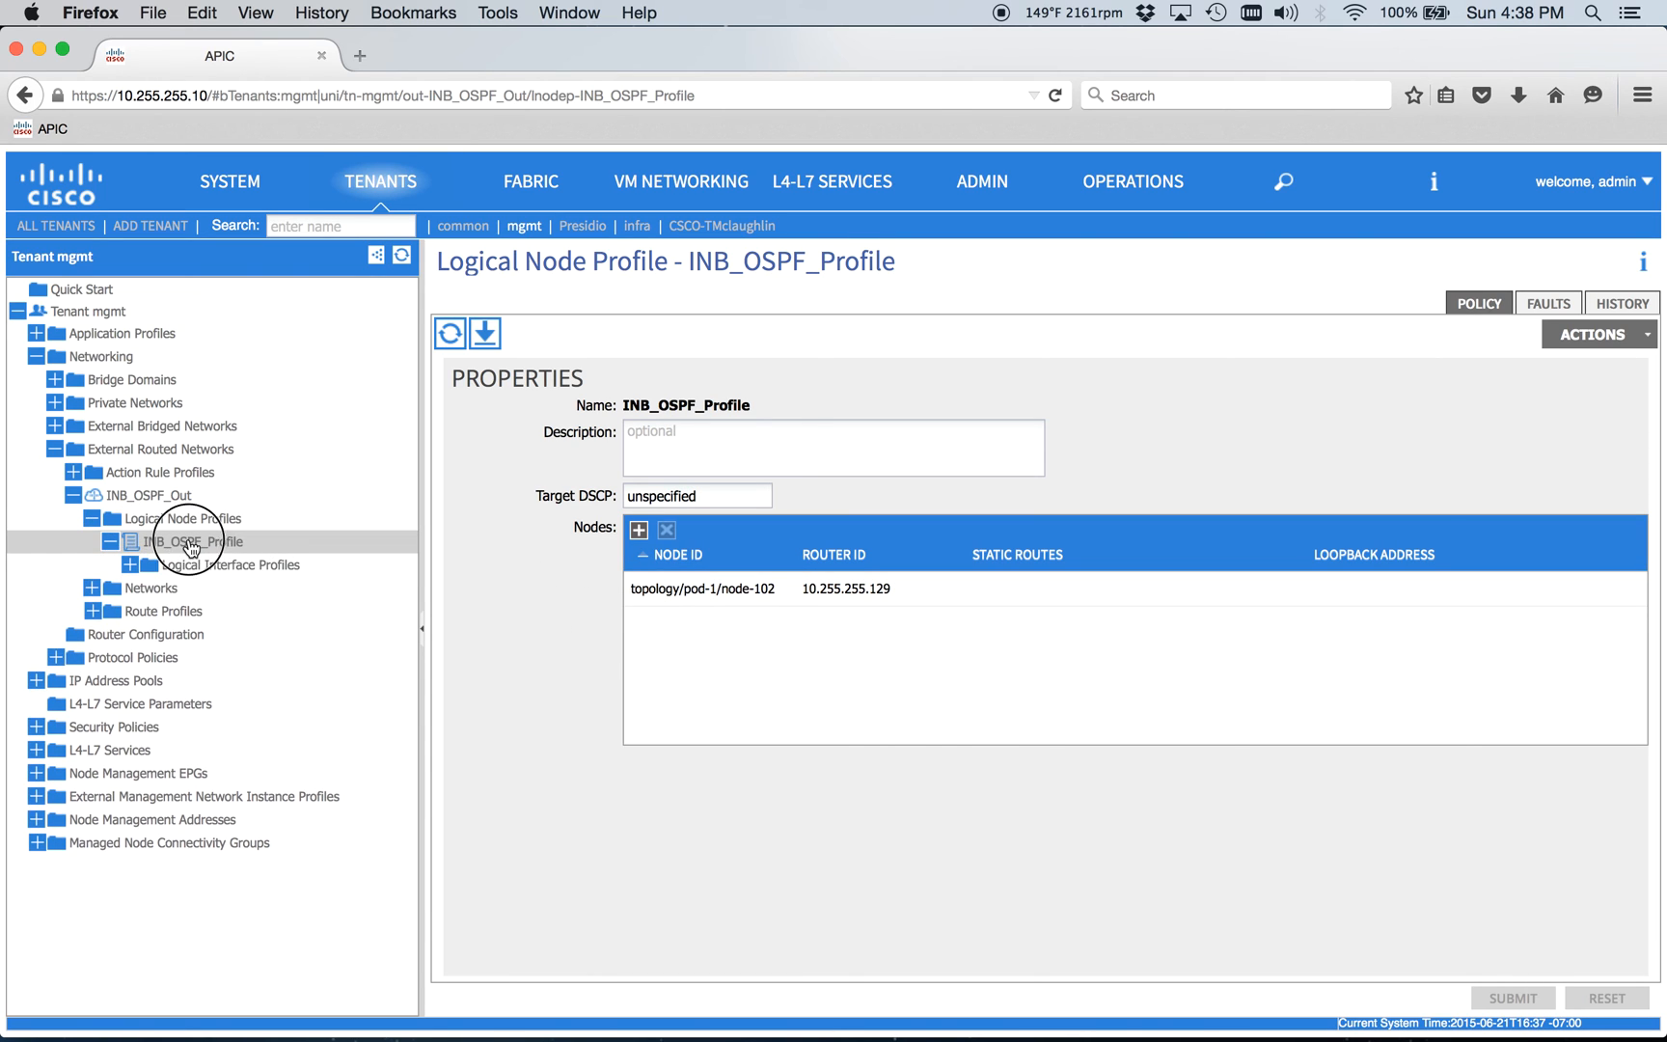
click(220, 566)
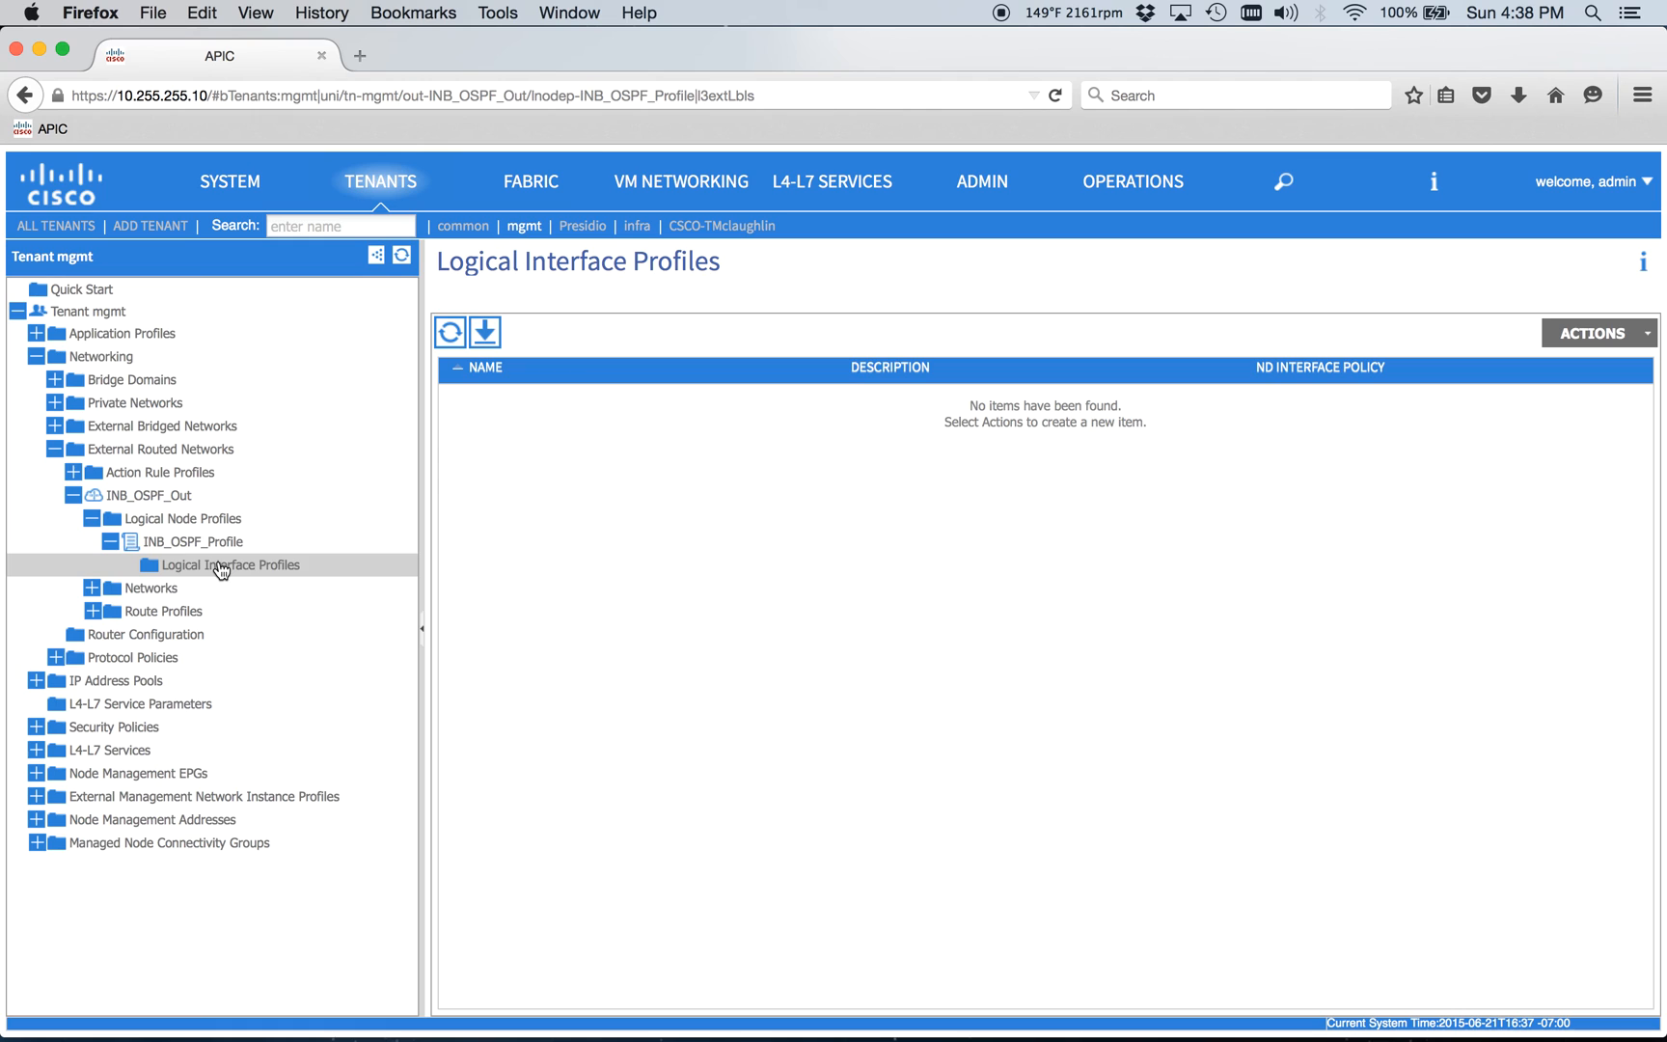
right_click(221, 569)
click(319, 580)
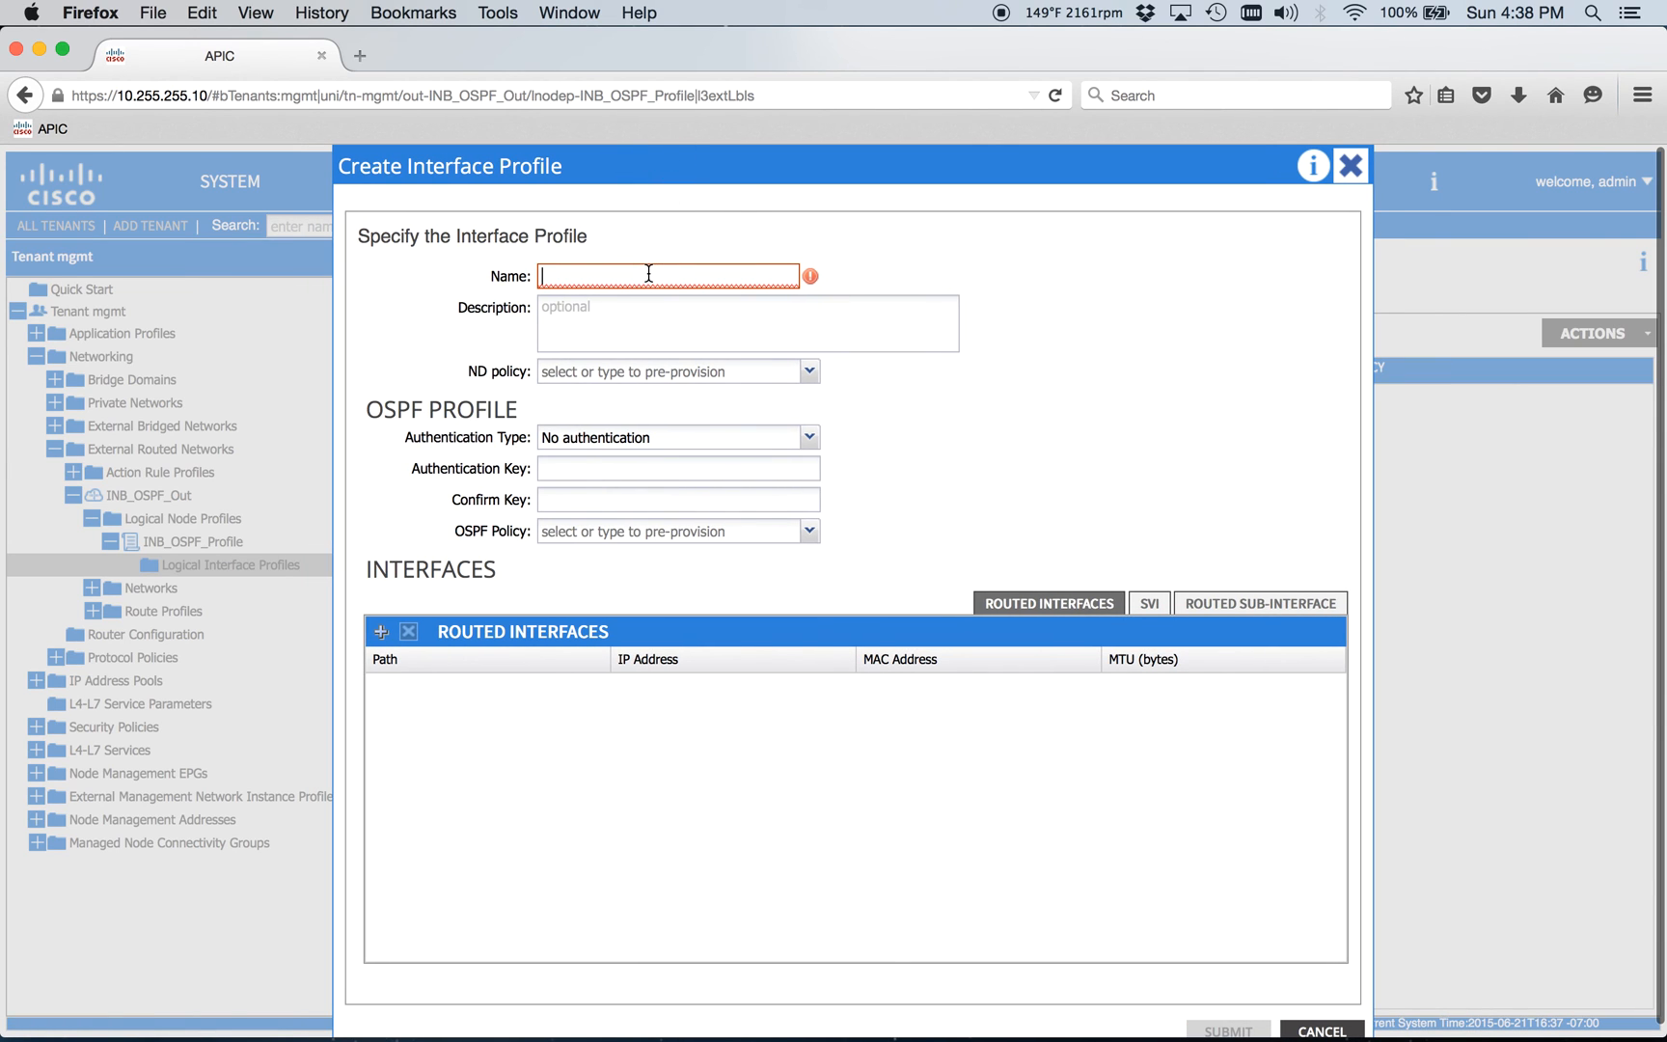
text(IN_)
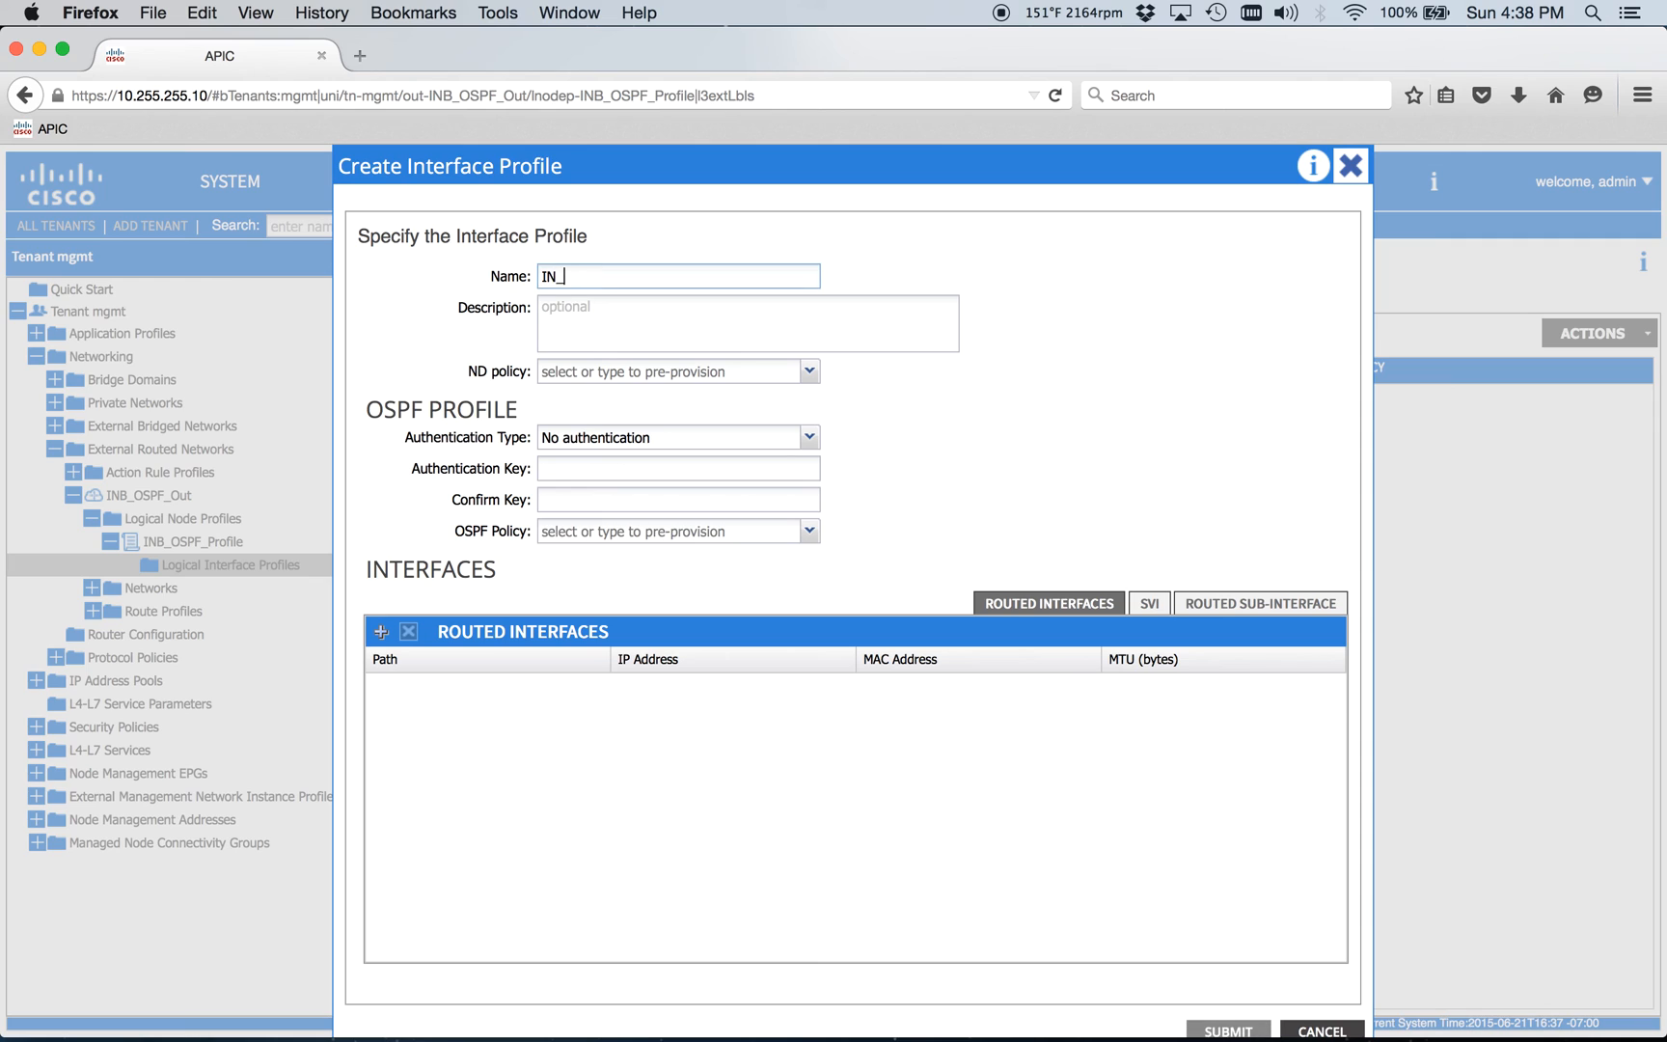
text(B_OSPF_P)
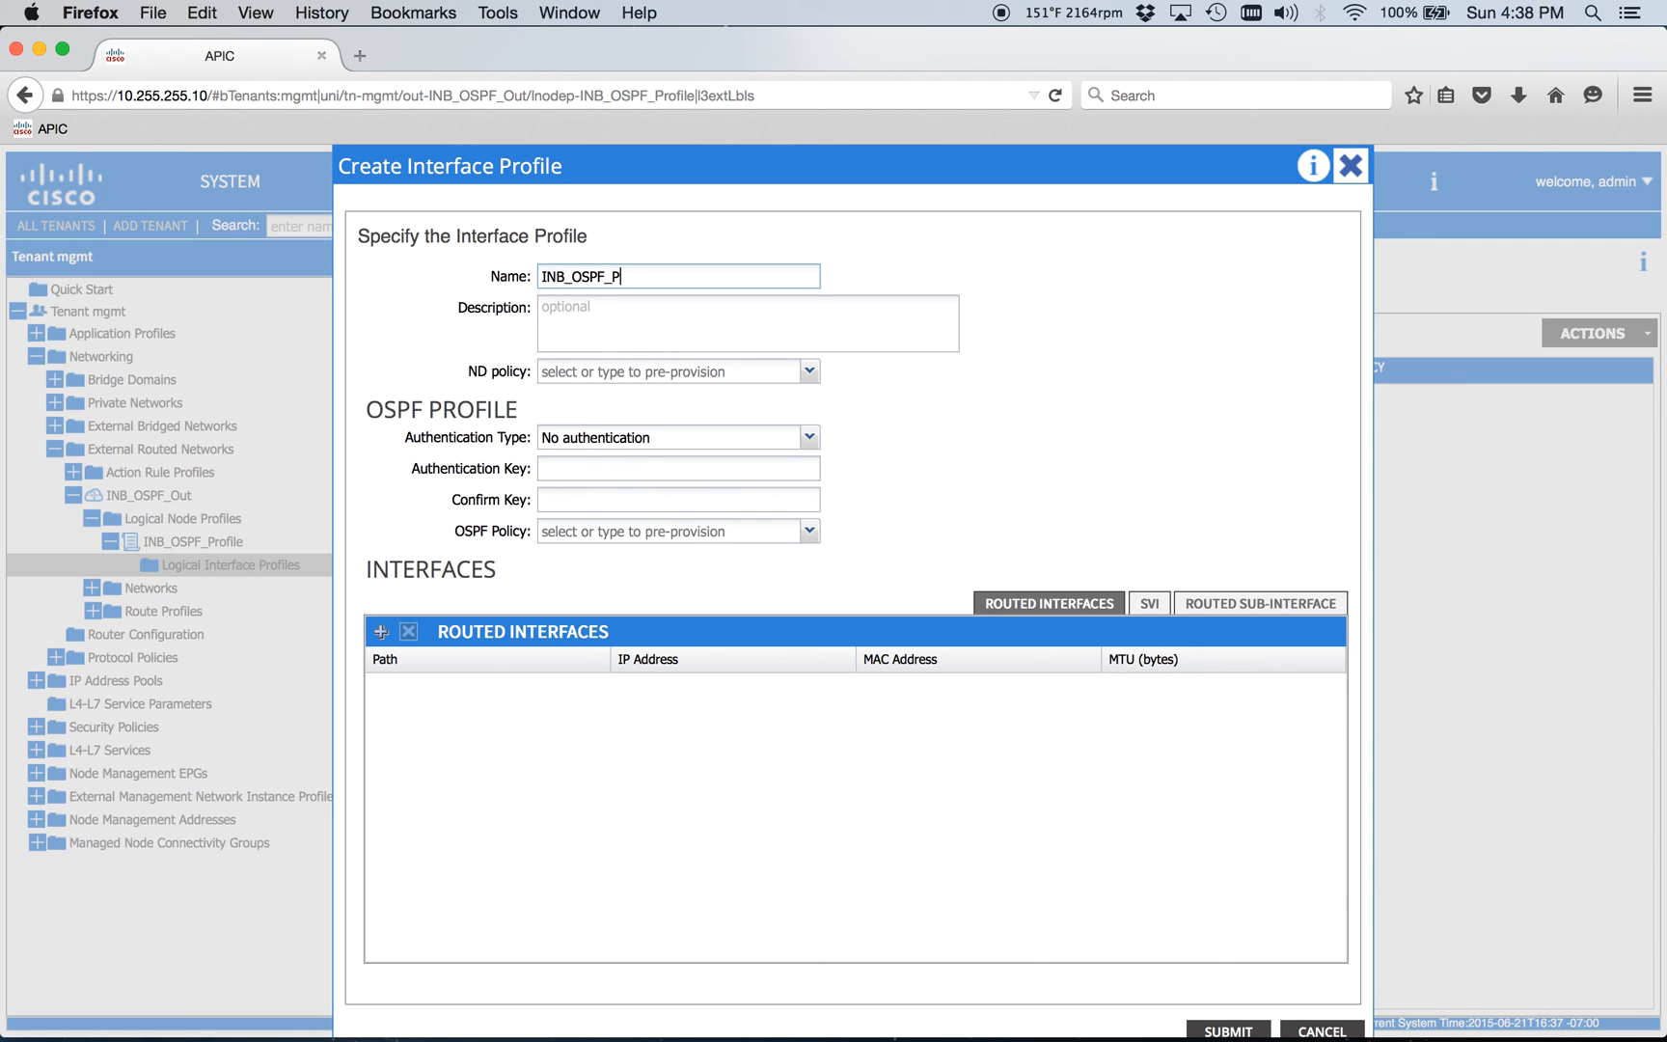
key(BackSpace)
text(IntProfile)
Leave the OSPF policy unchosen and begin adding a routed interface.
click(643, 529)
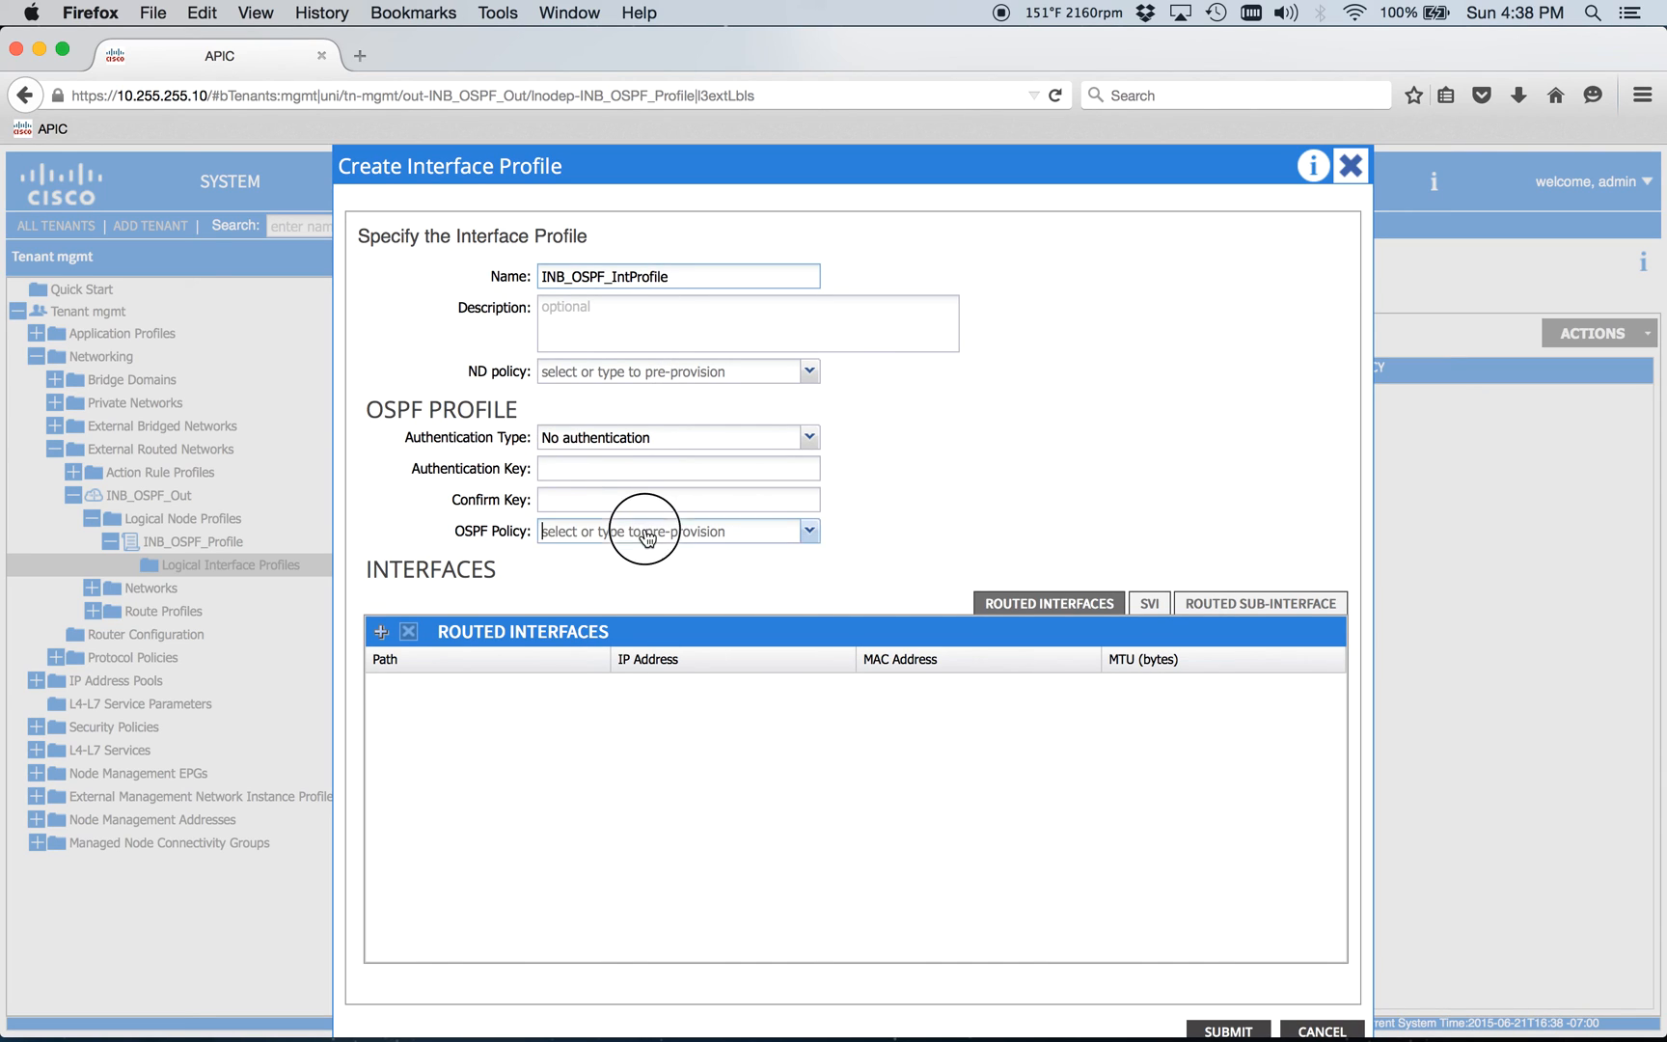
click(994, 484)
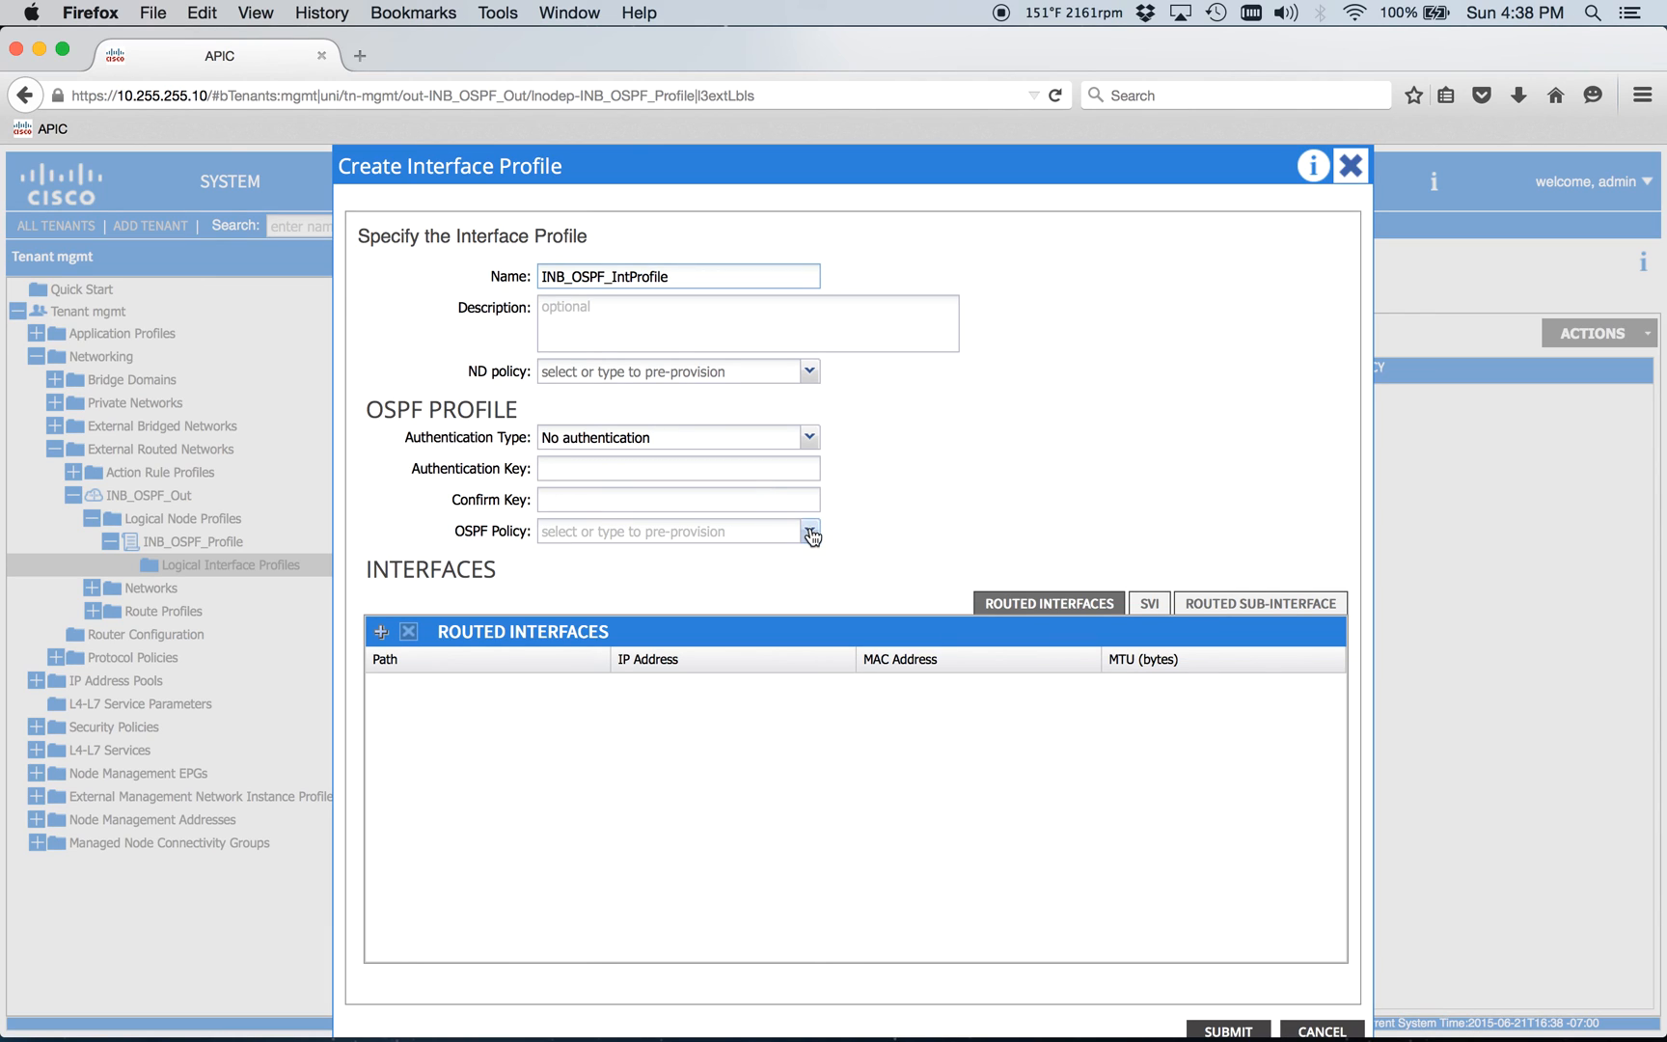
click(373, 638)
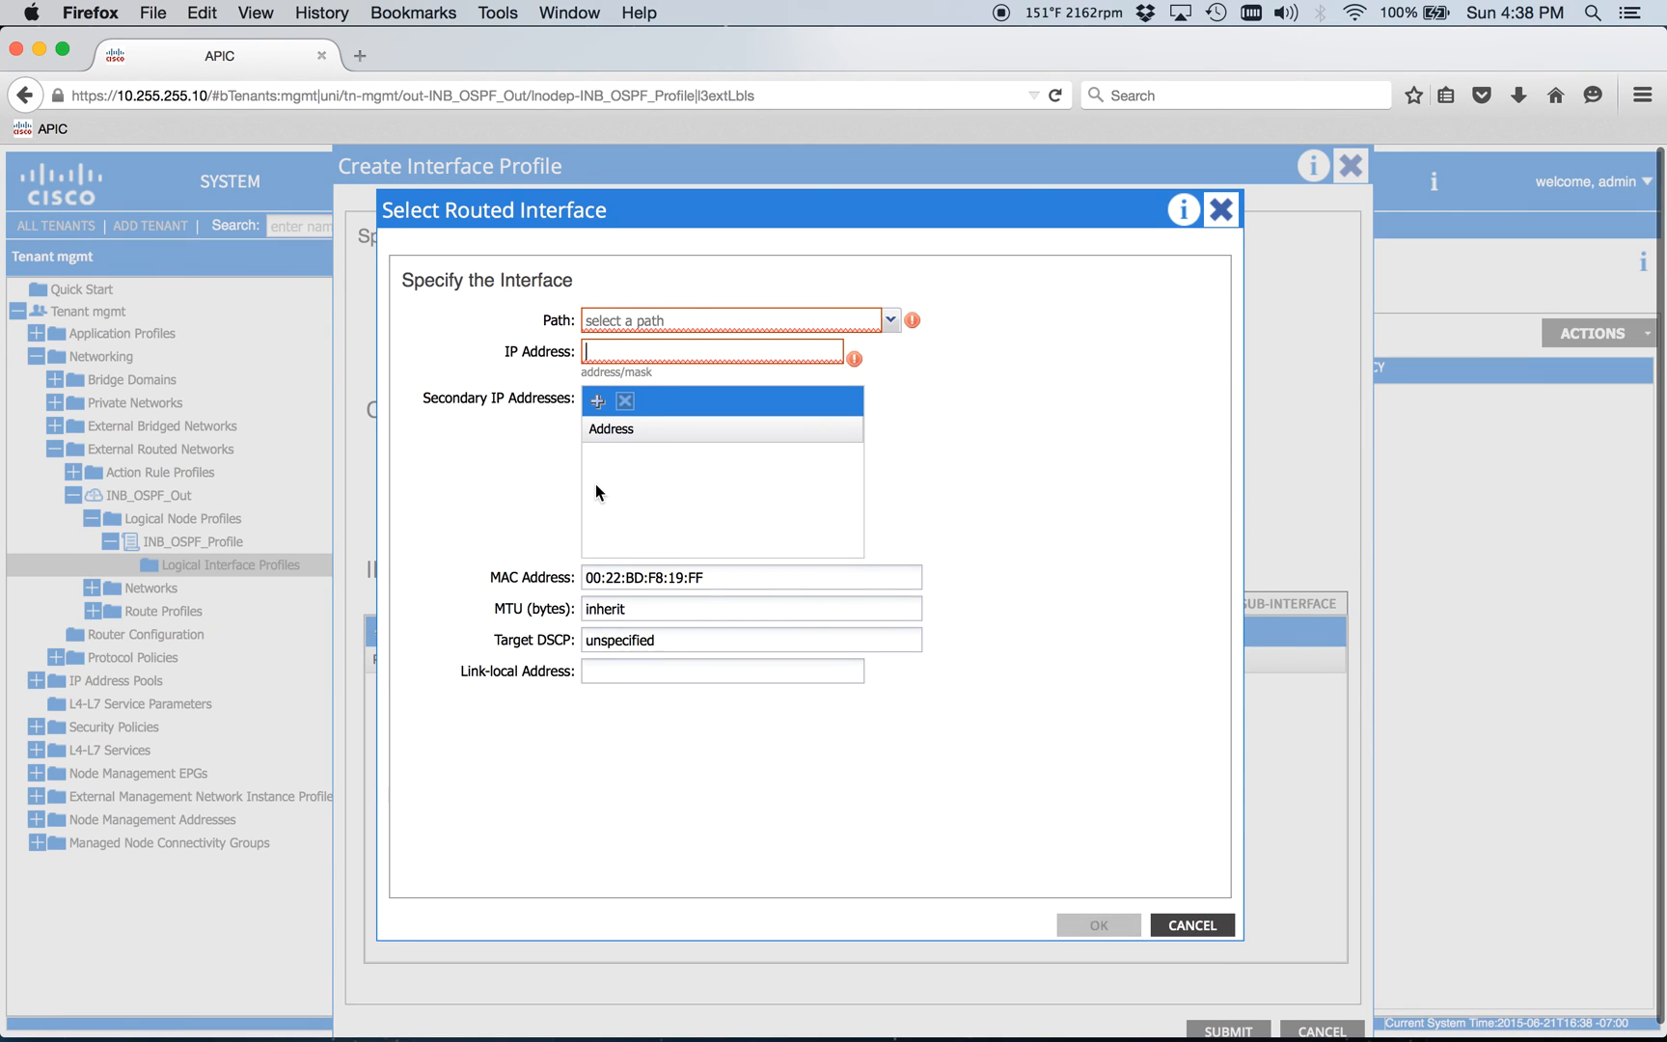
Add routed interface node-102 eth1/48 with MTU 1500 and IP 10.255.253.6/30.
click(675, 328)
click(595, 397)
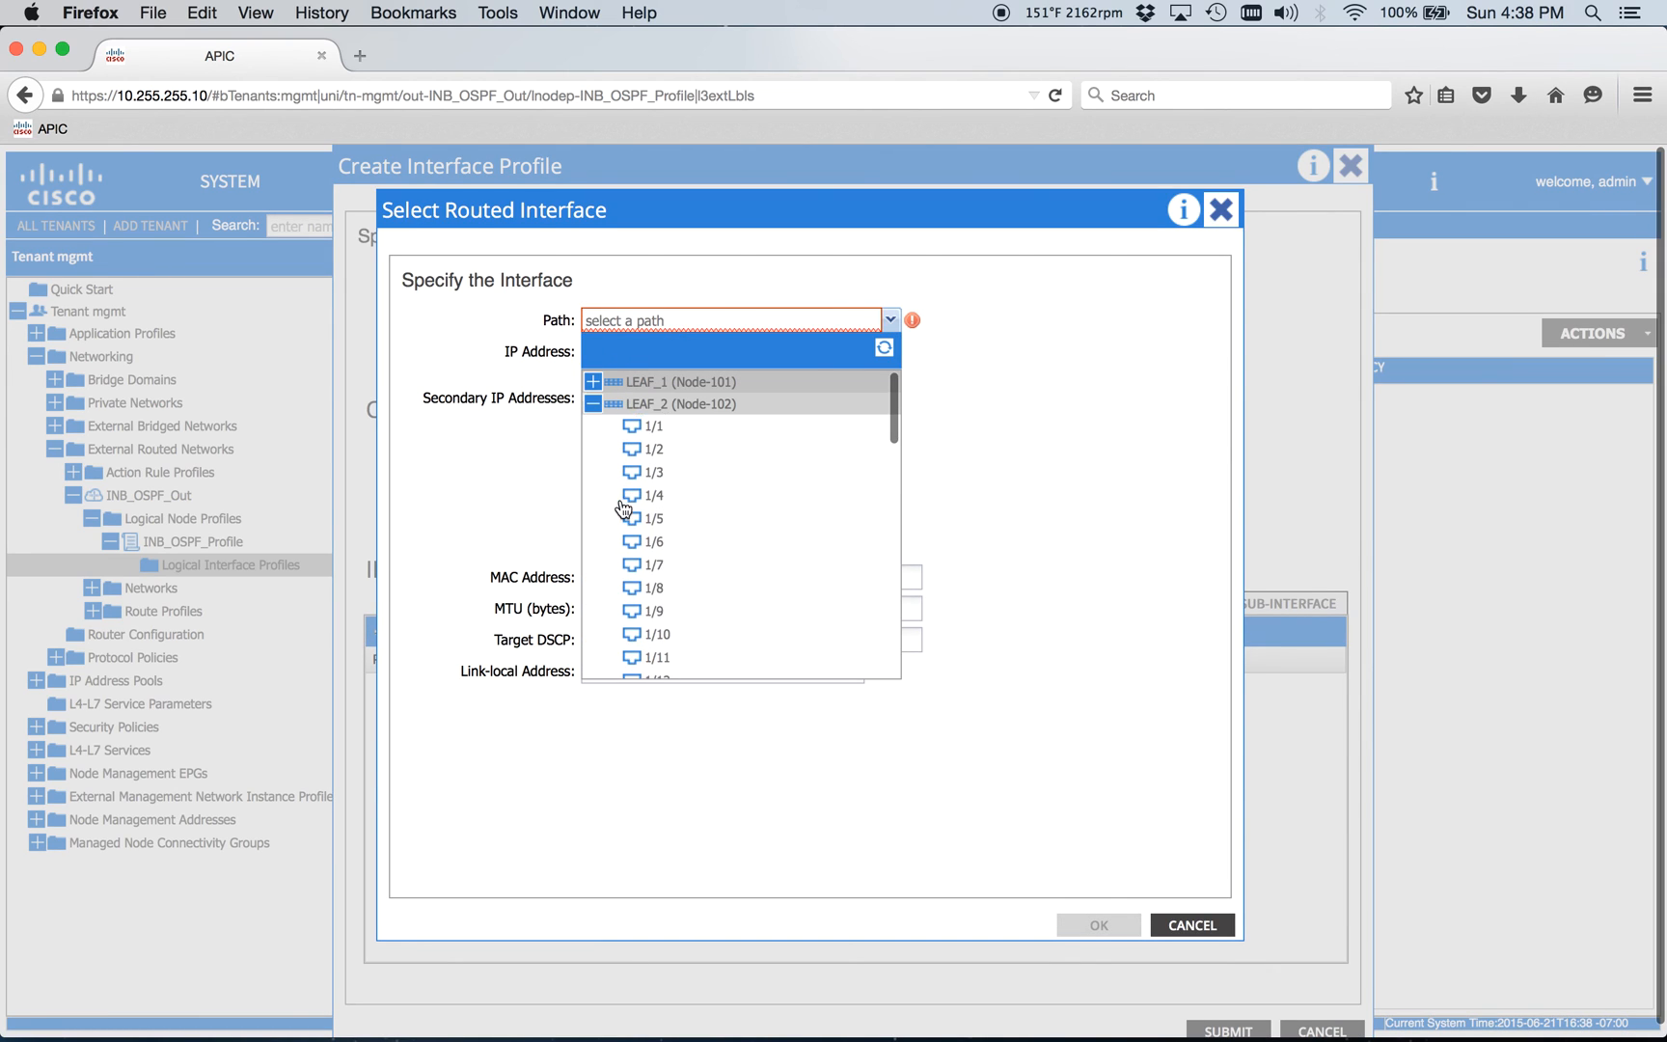
scroll(638, 547, down, 10)
click(655, 666)
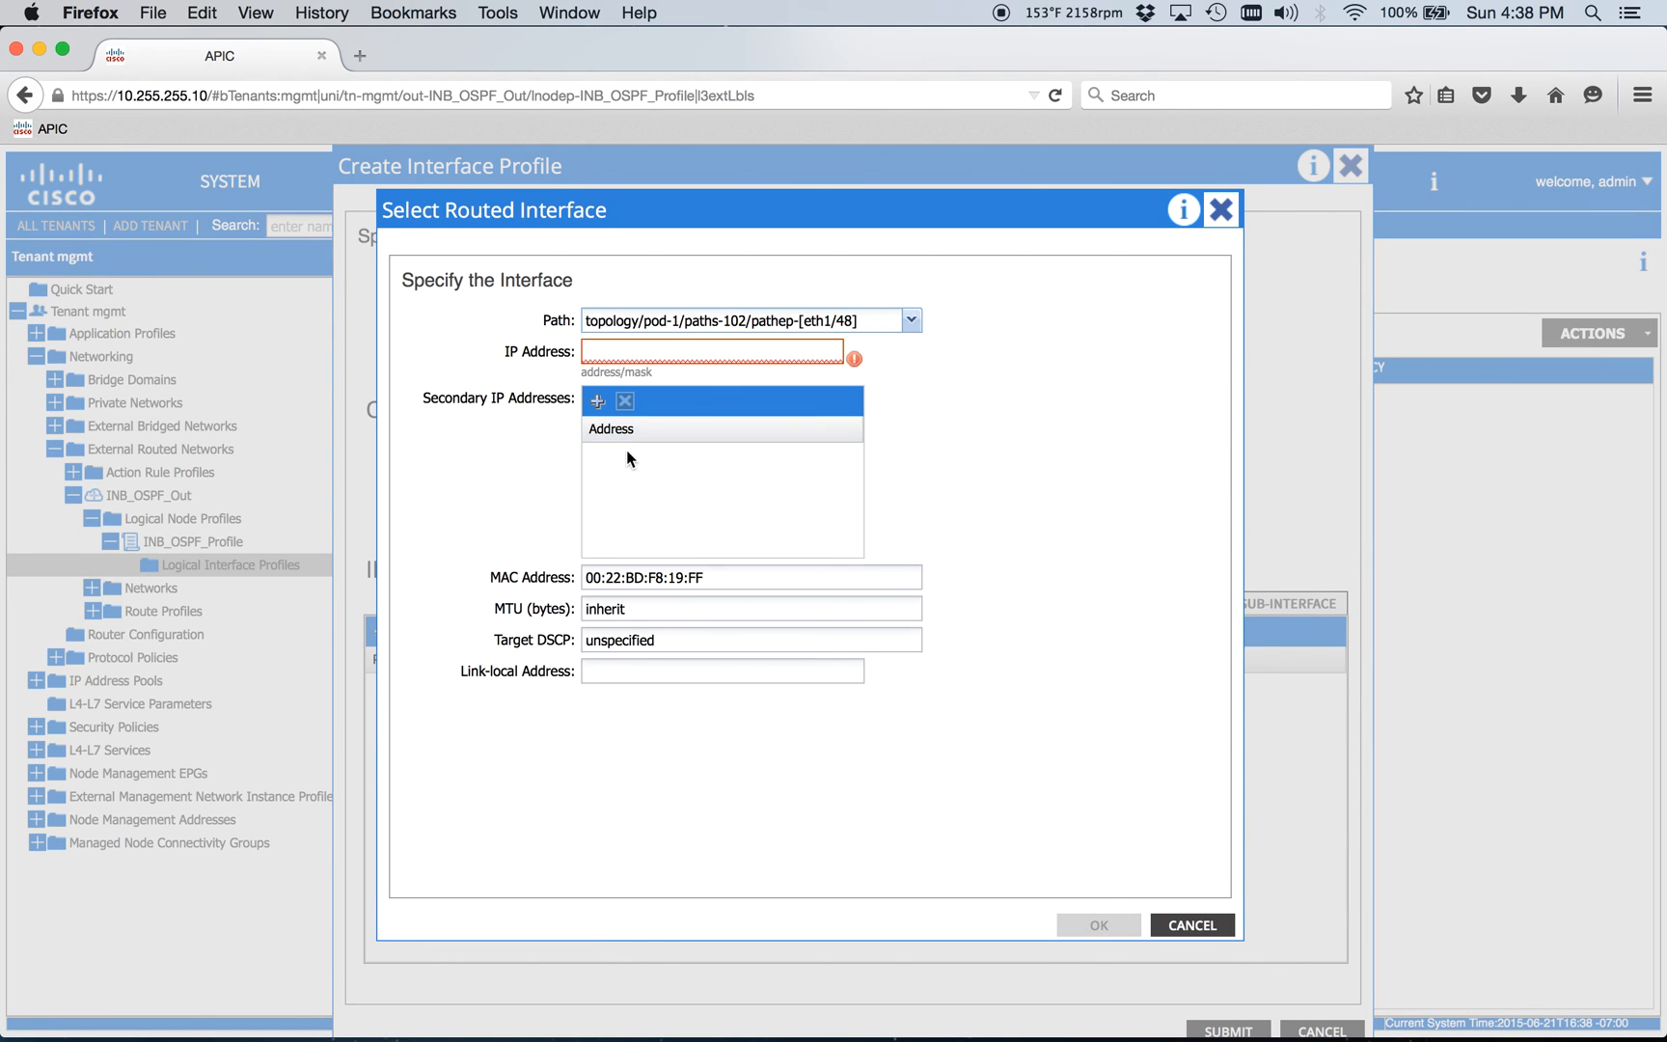
double_click(685, 609)
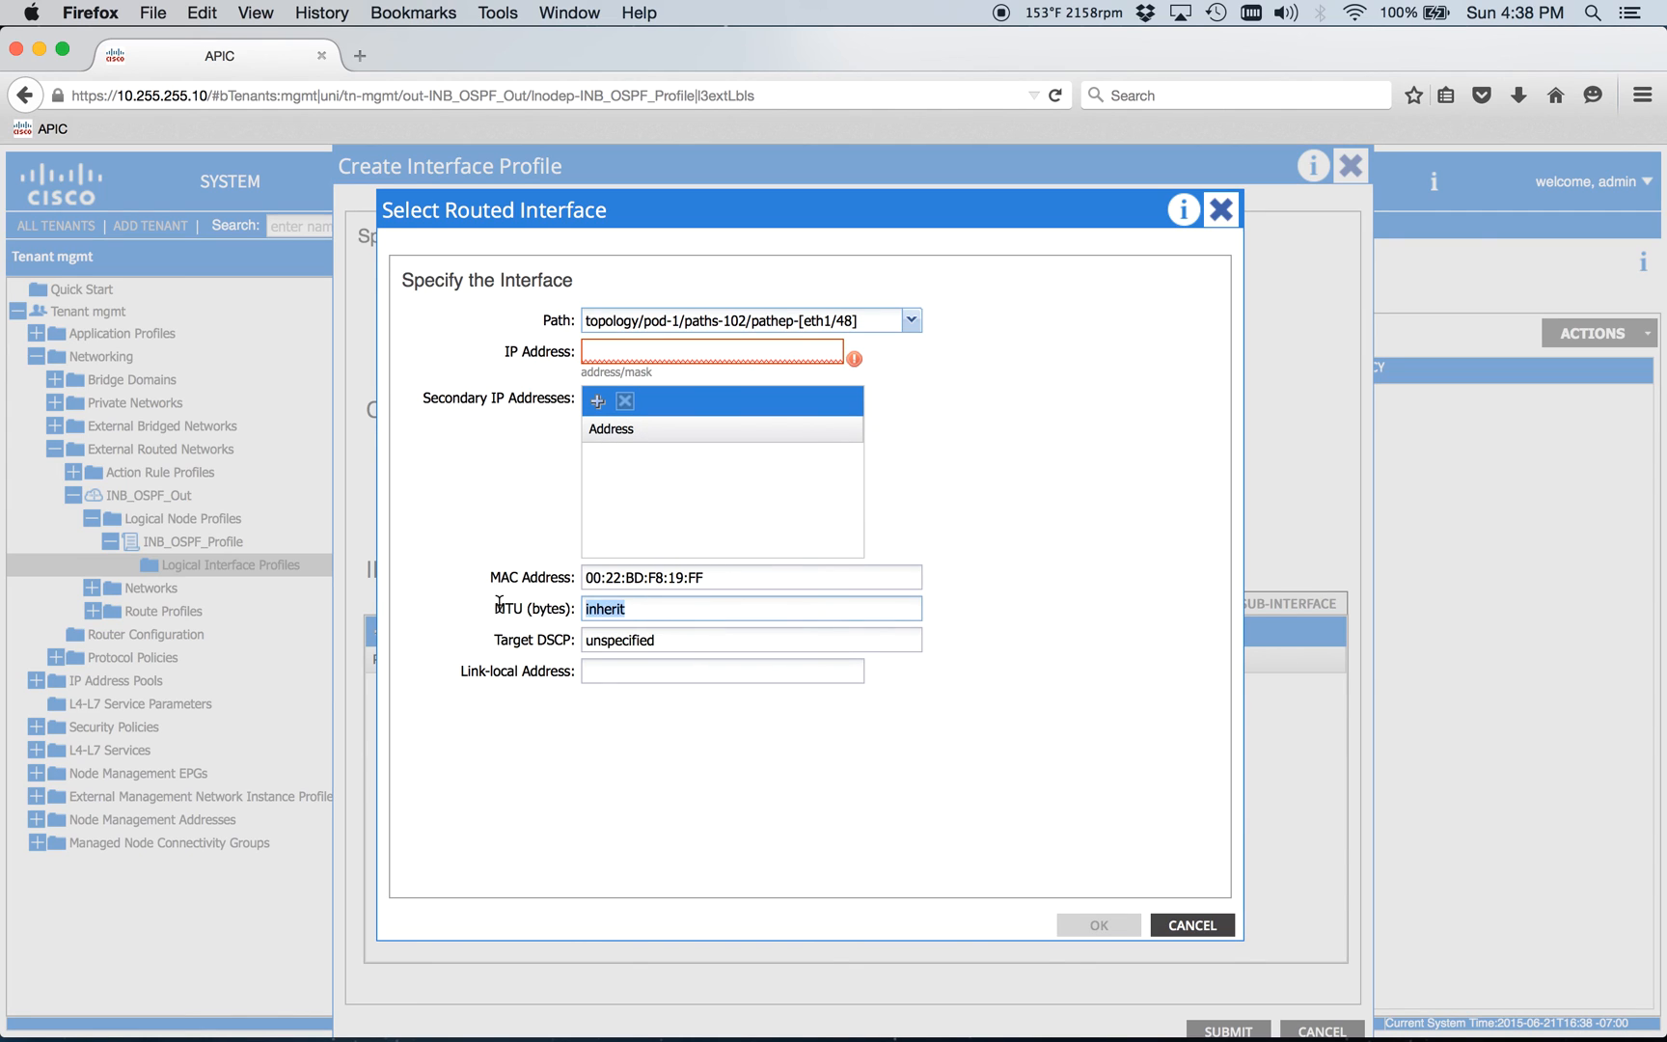
text(1500)
click(617, 668)
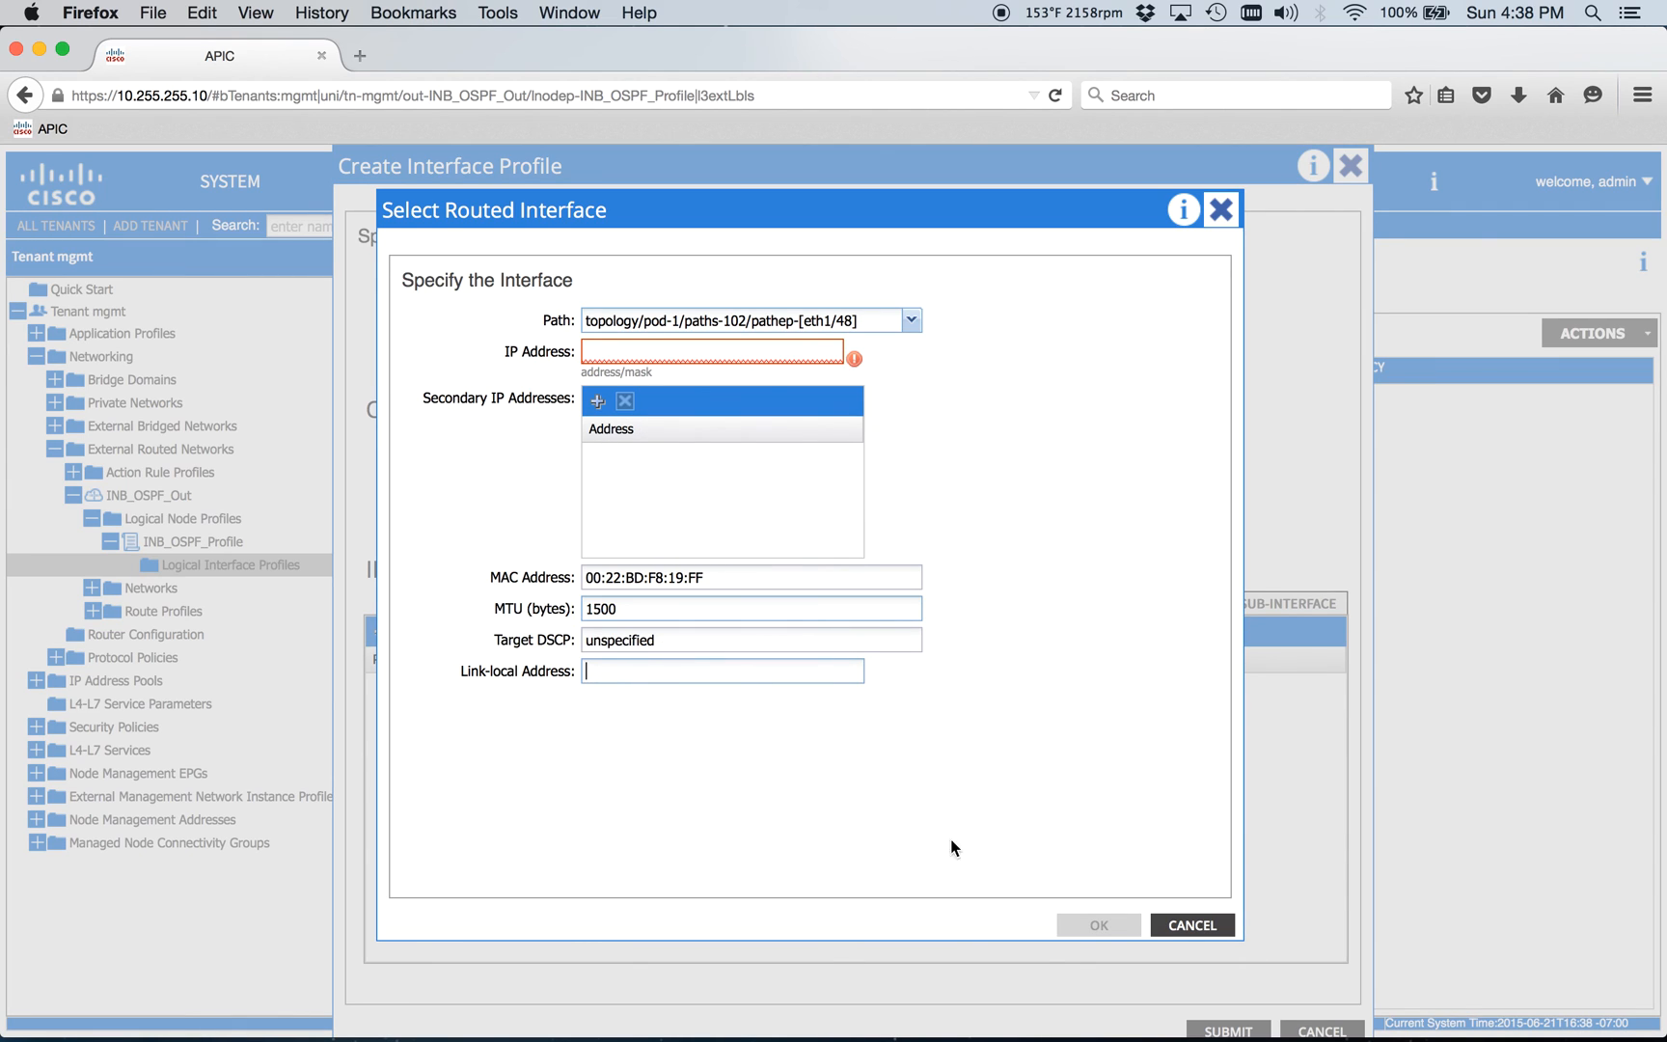
click(725, 349)
text(10.255.253.6)
text(/30)
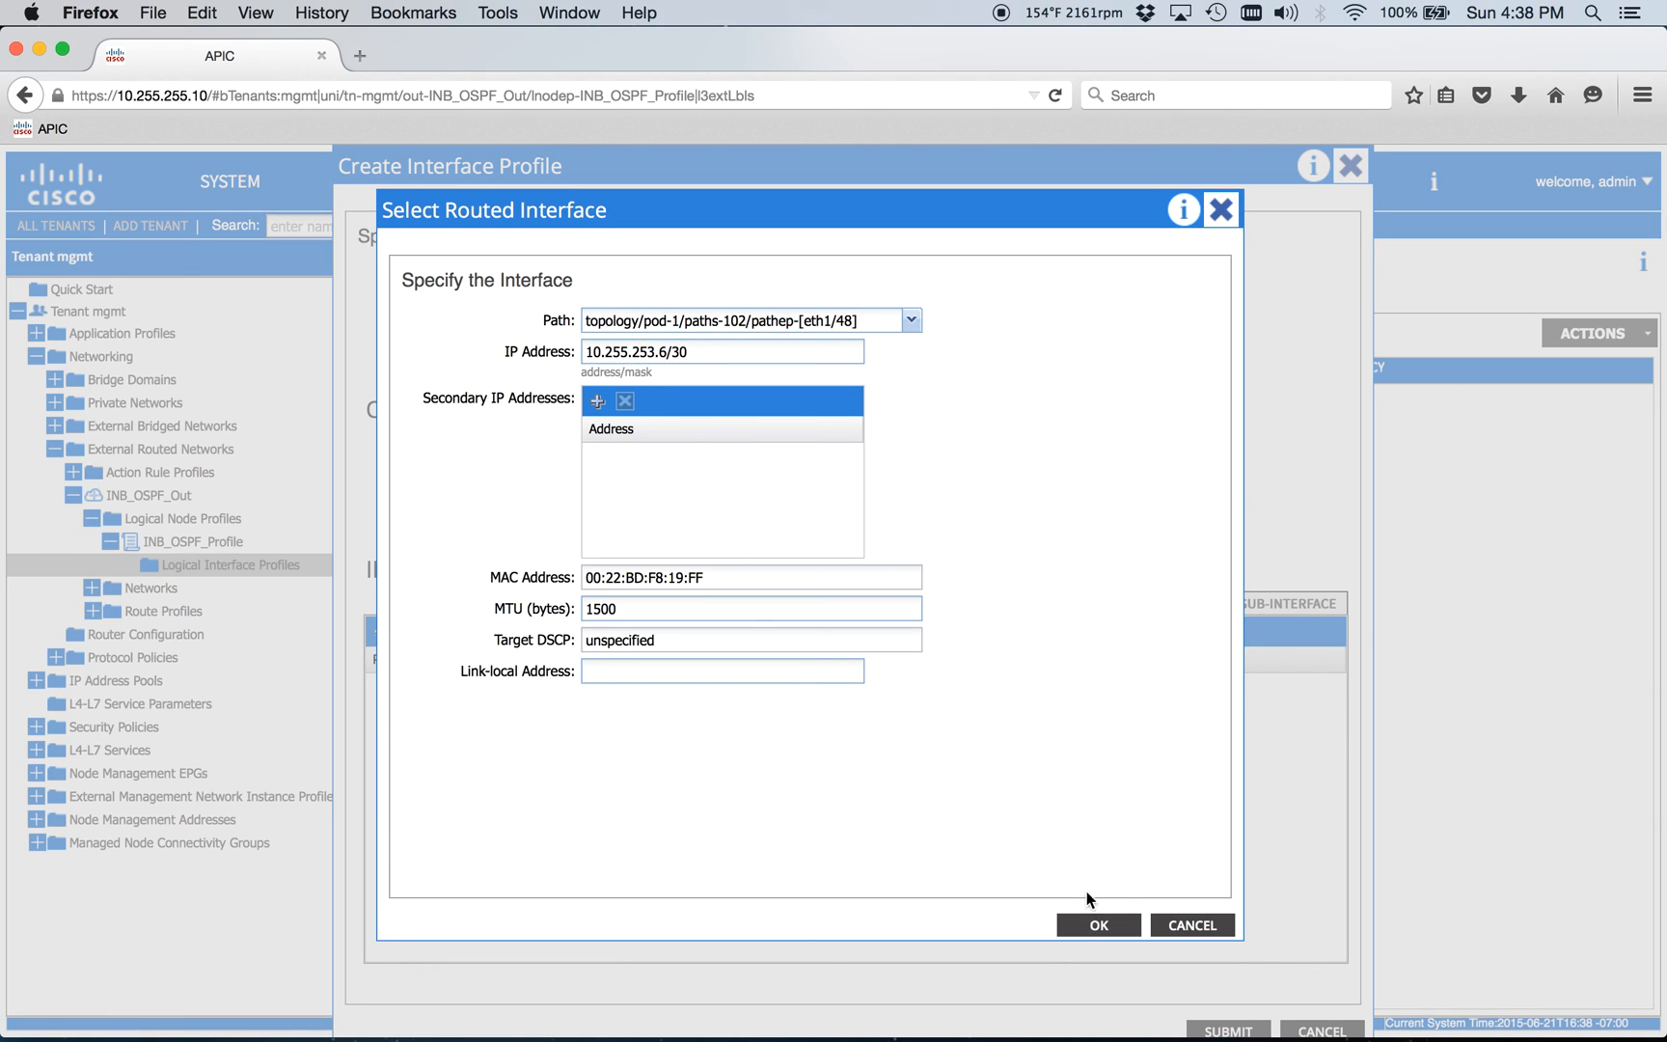
click(1091, 923)
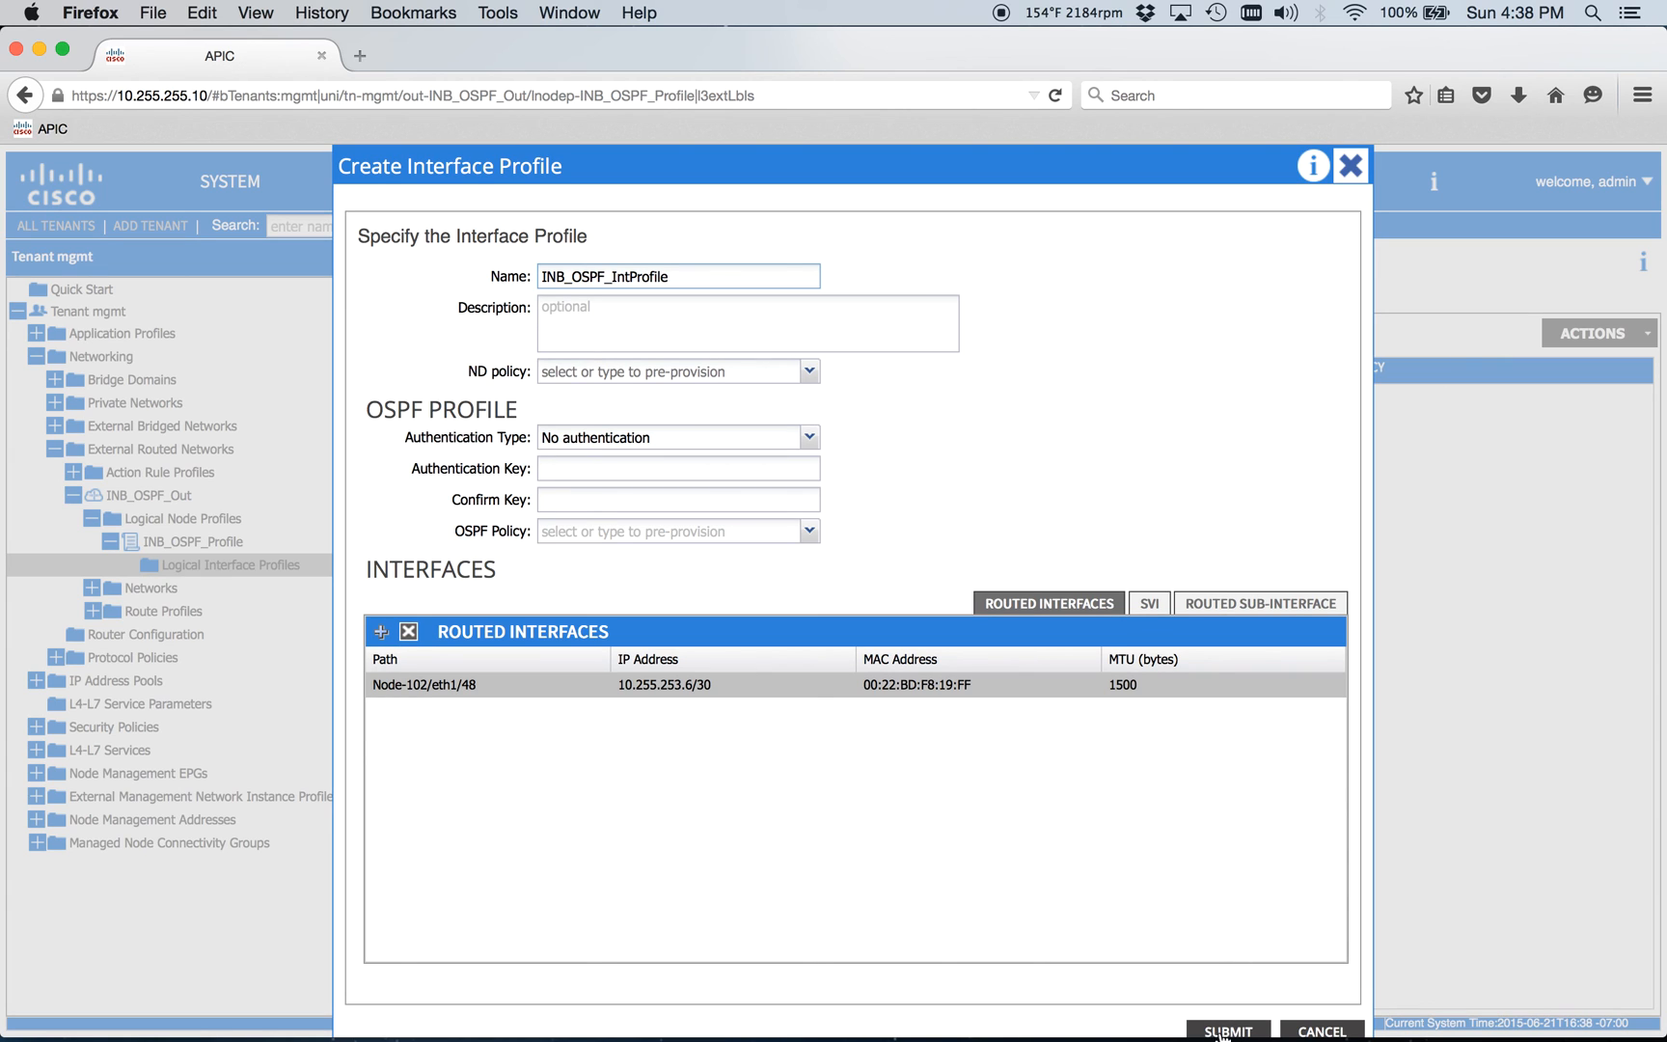
Submit INB_OSPF_IntProfile and view its OSPF Interface Profile.
click(1223, 1032)
click(143, 593)
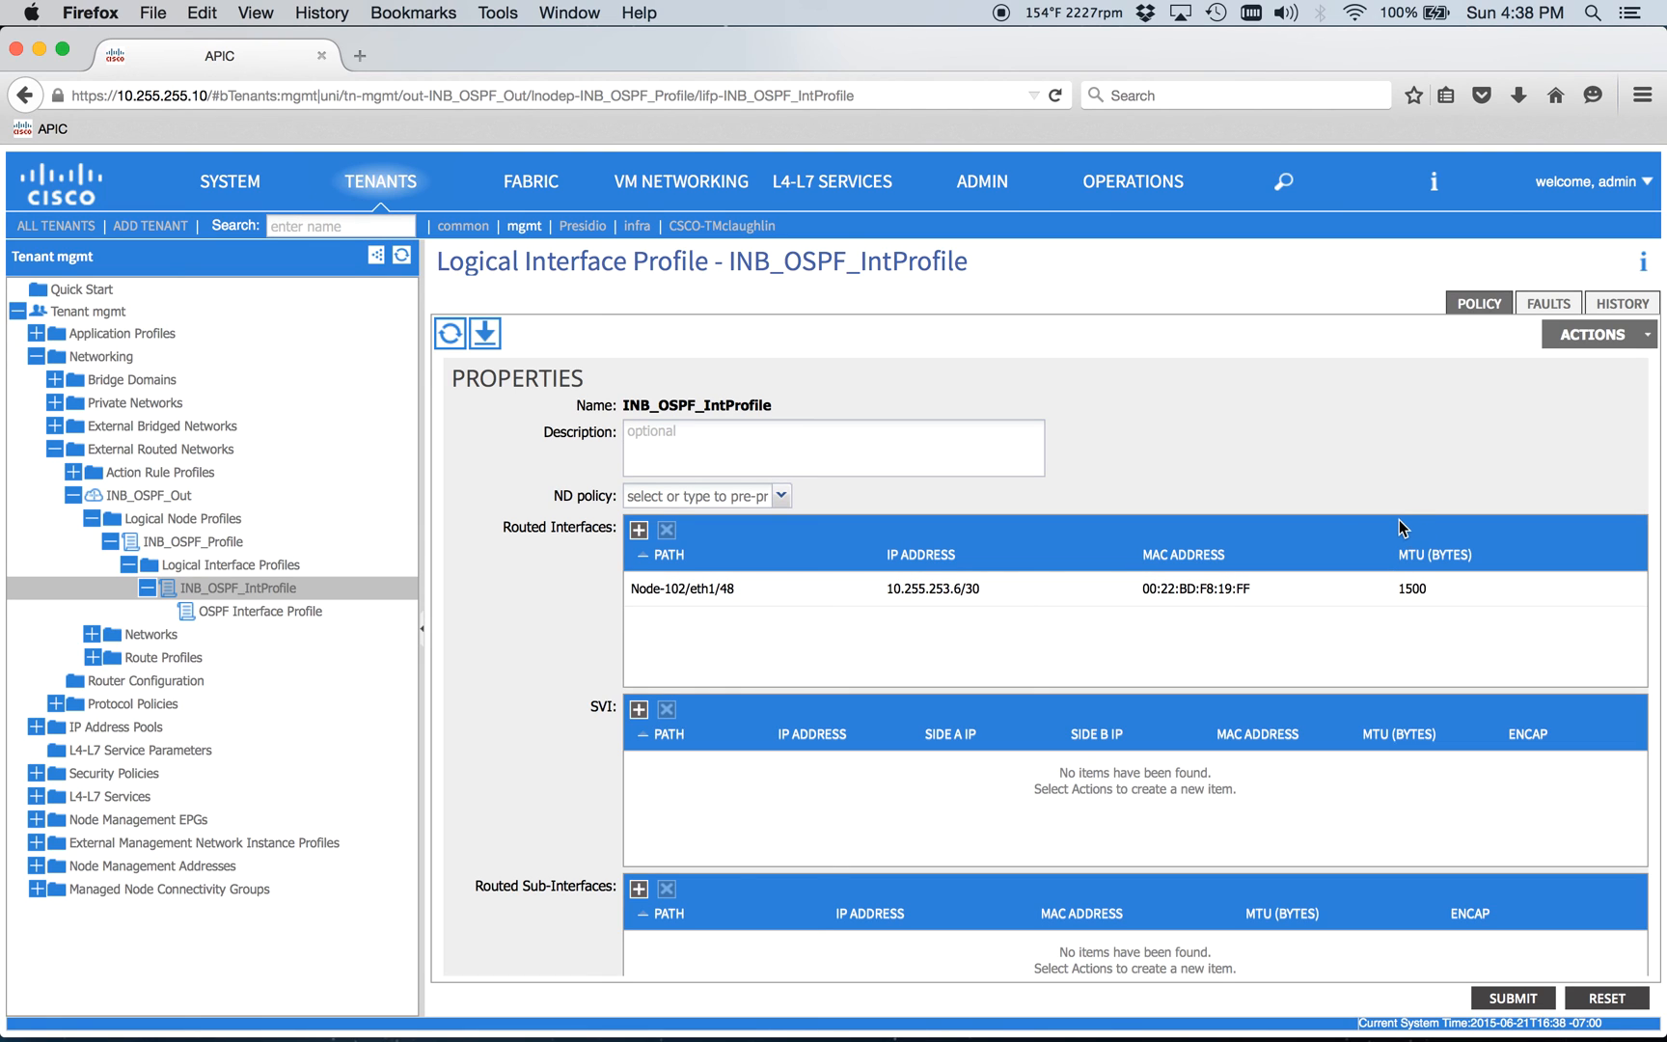
scroll(1265, 597, down, 1)
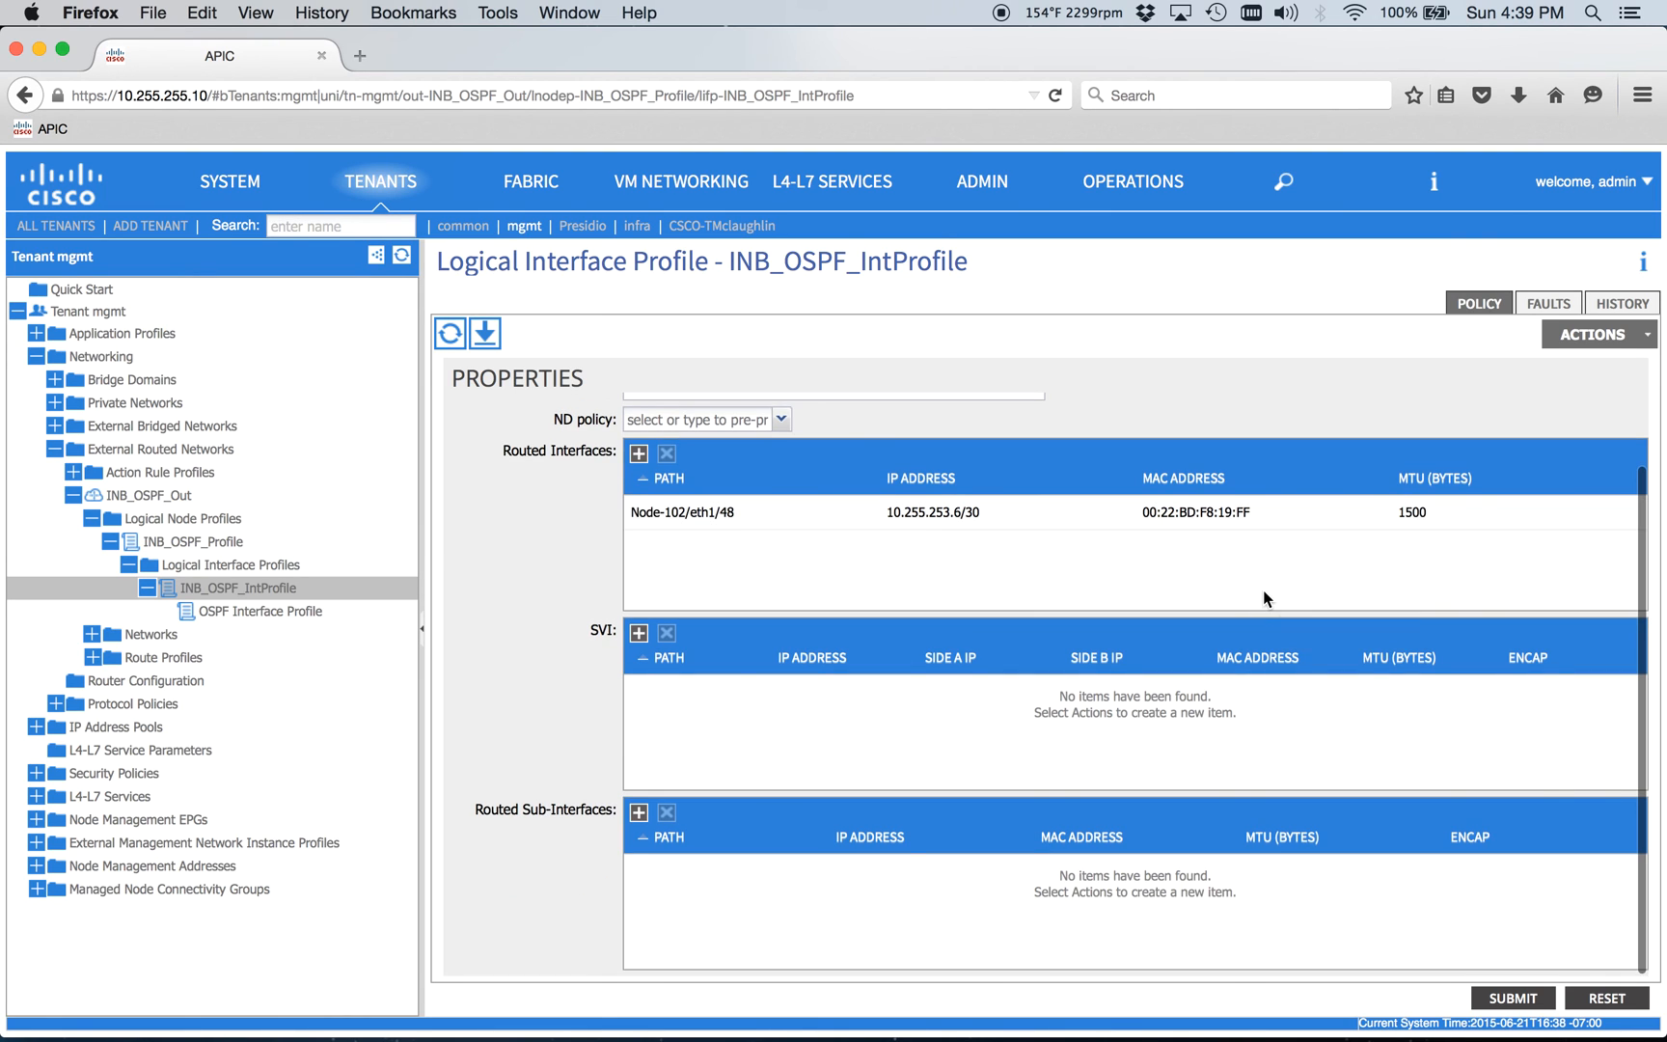
scroll(1429, 512, up, 1)
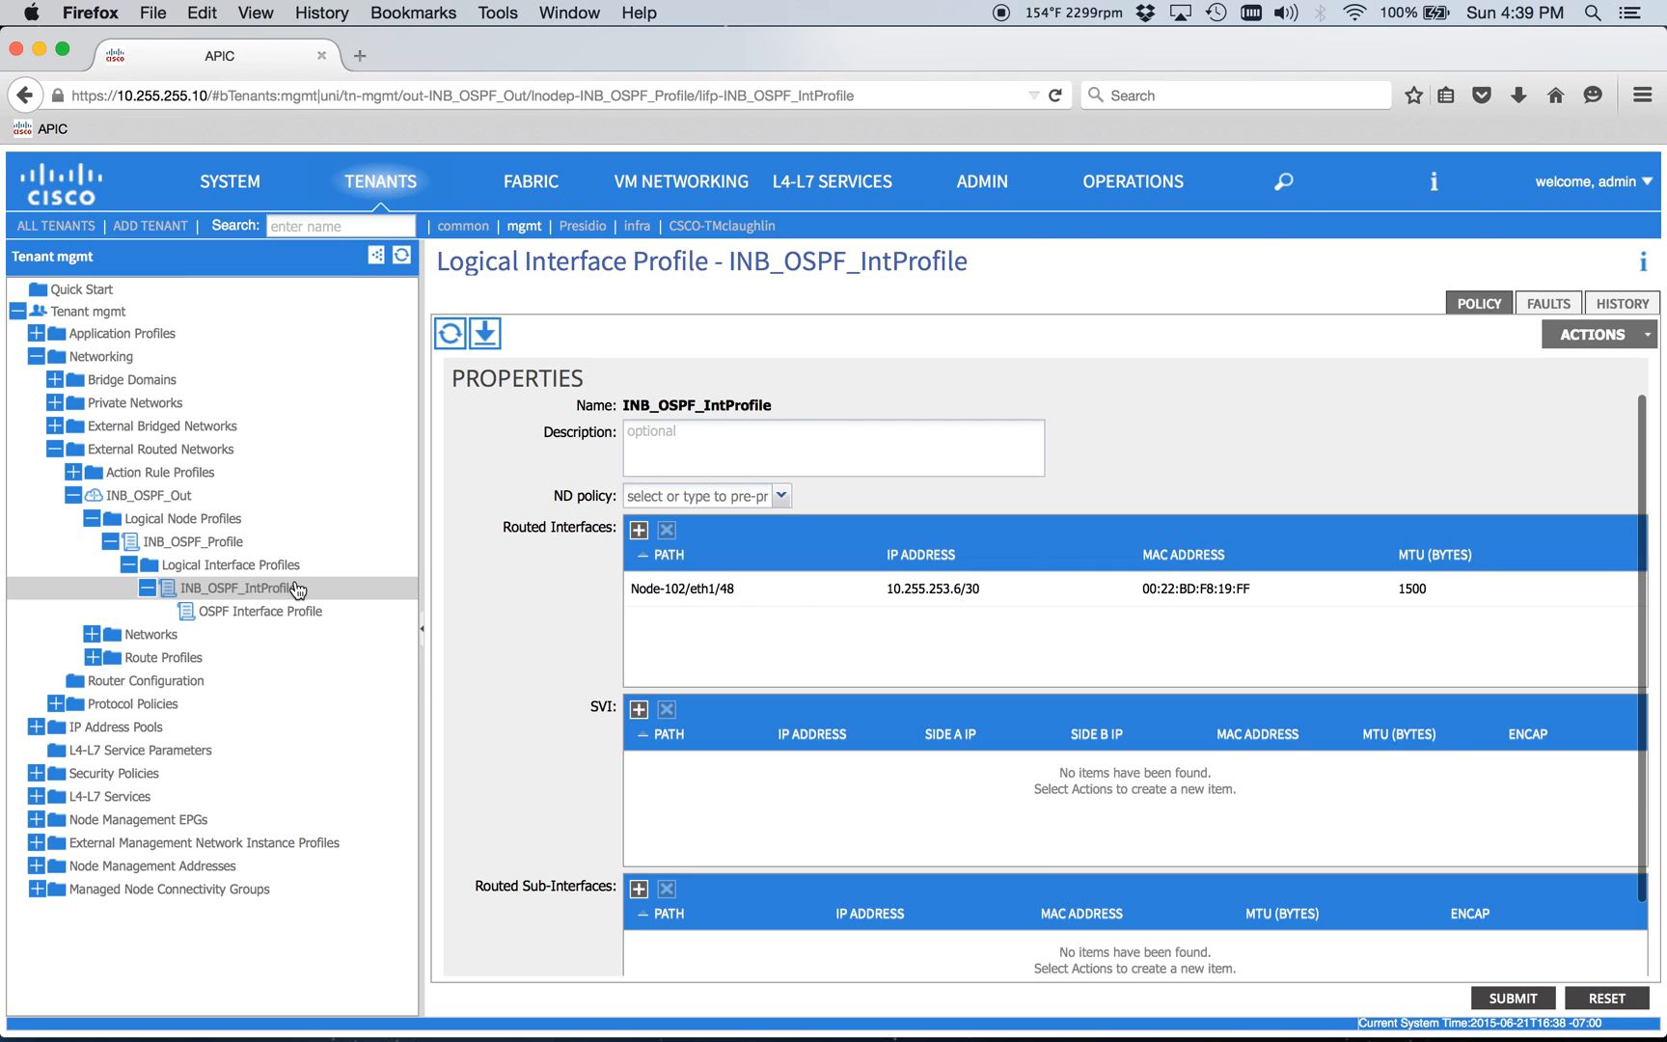
Associate the Inb-OSPF interface policy with the OSPF Interface Profile.
click(291, 621)
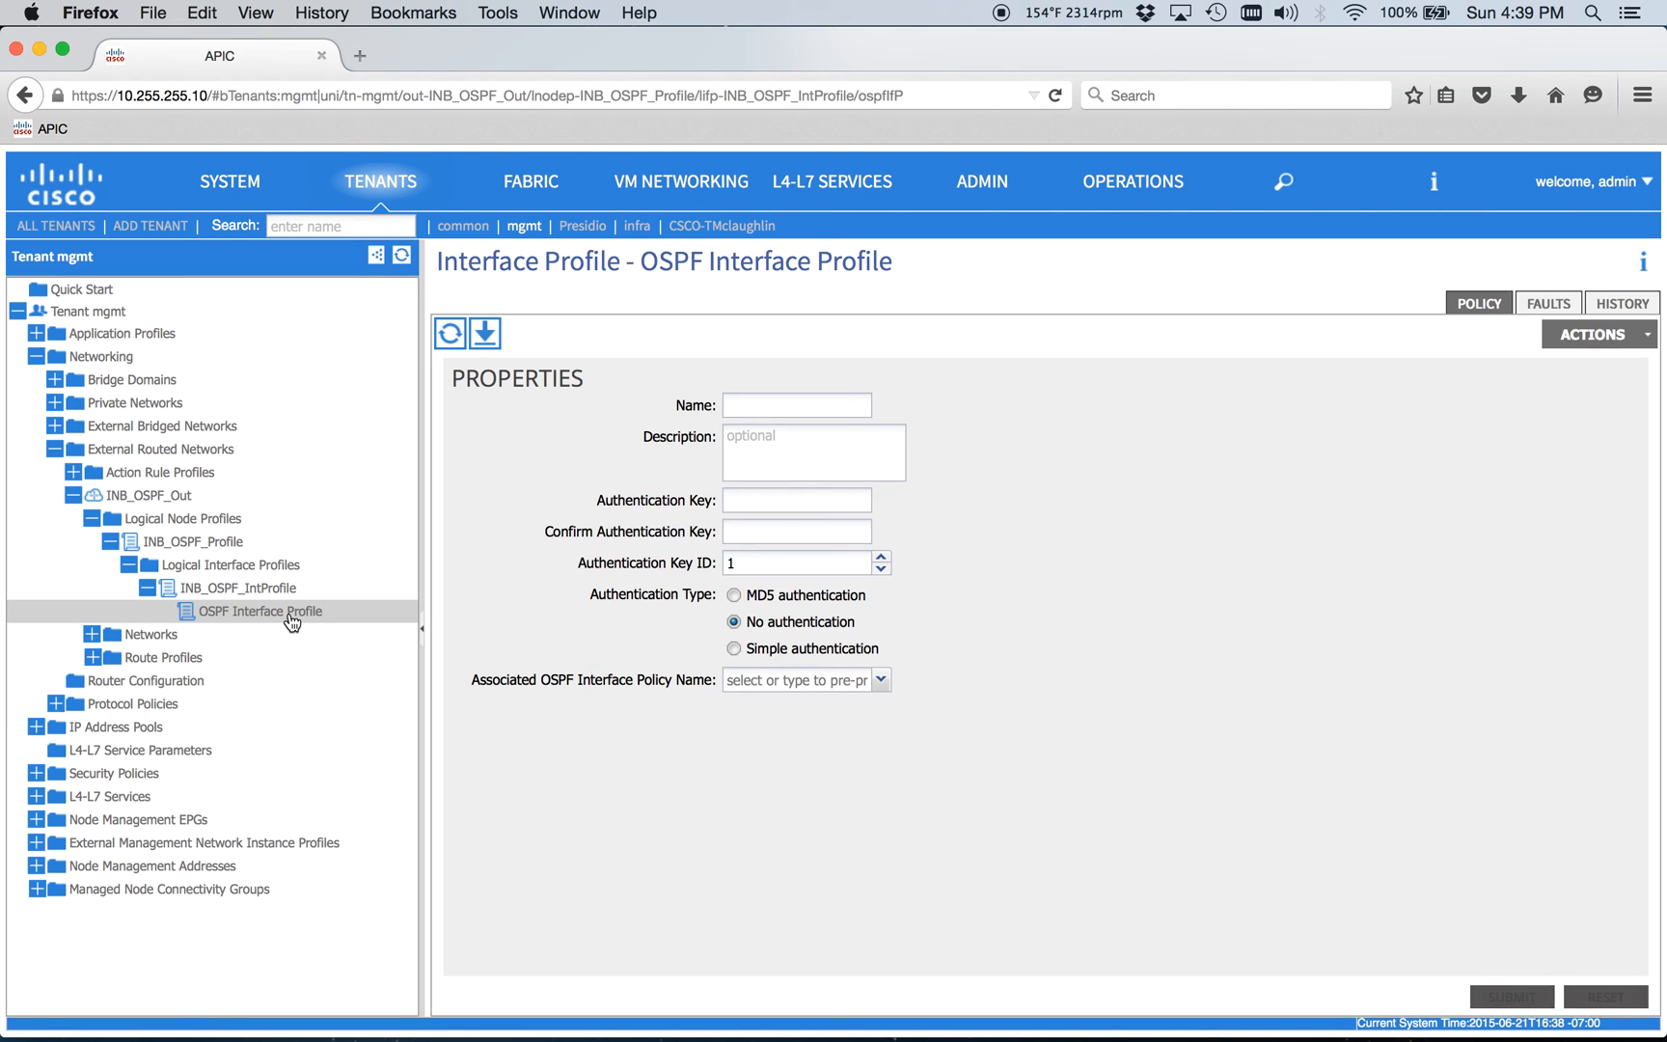
click(832, 680)
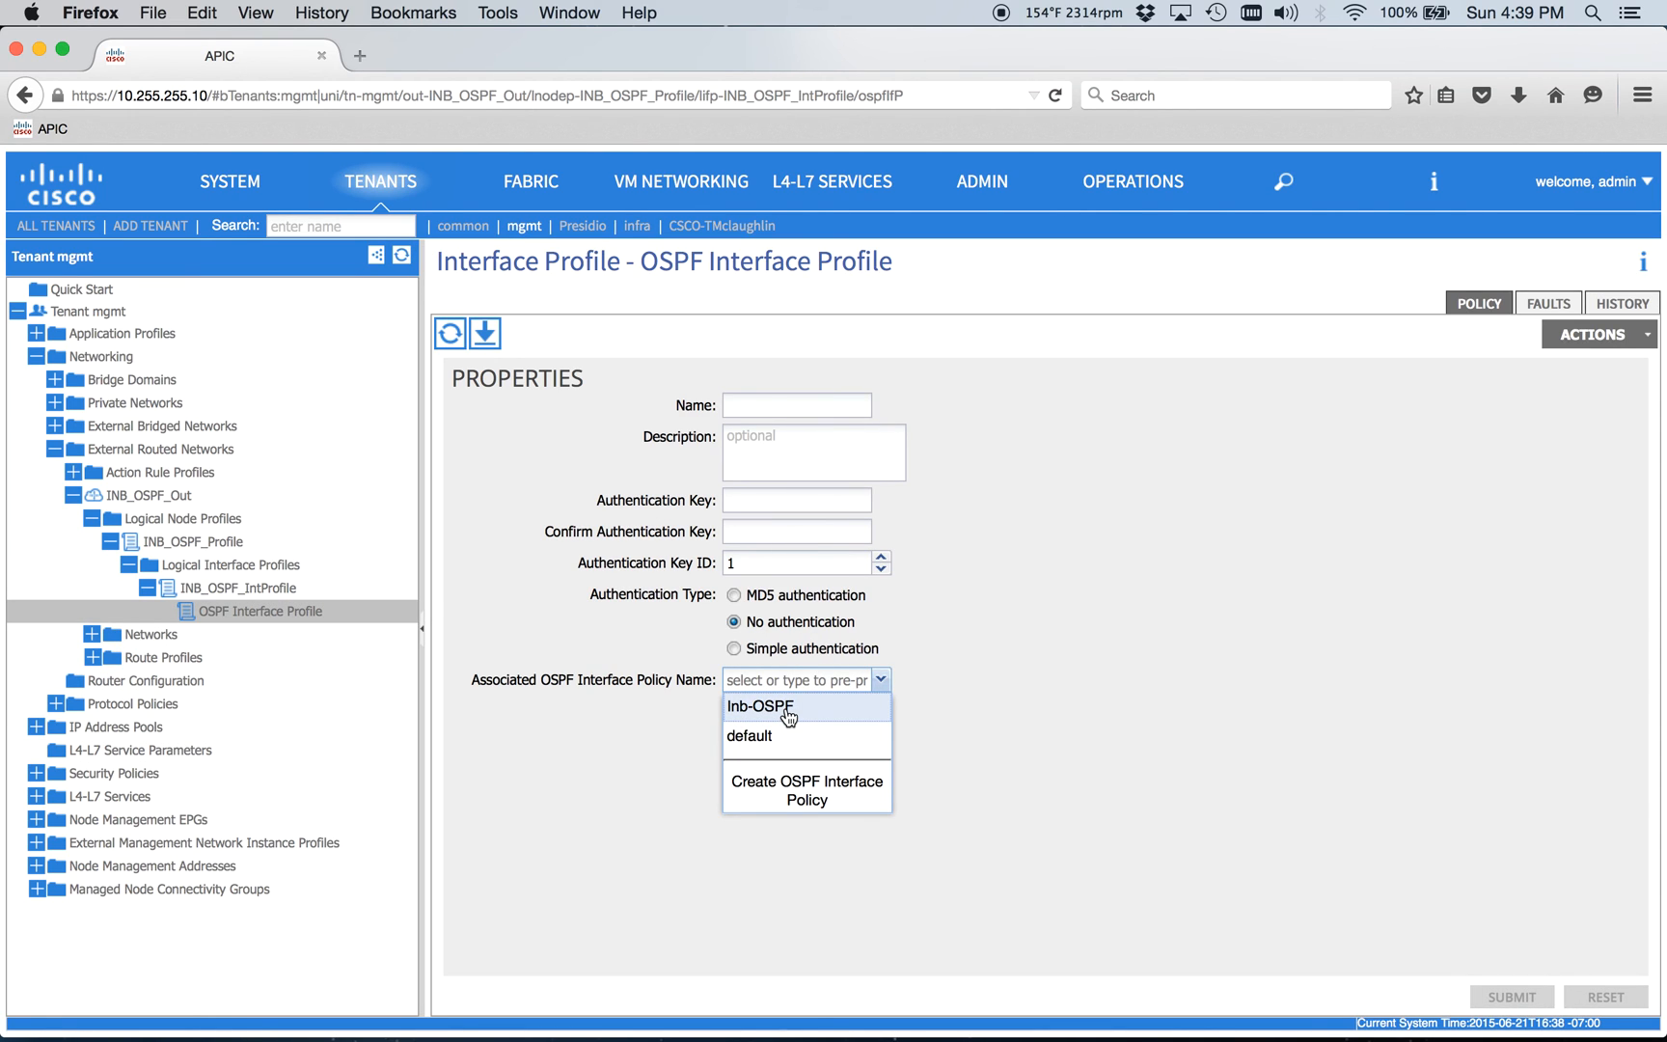
click(788, 707)
click(908, 679)
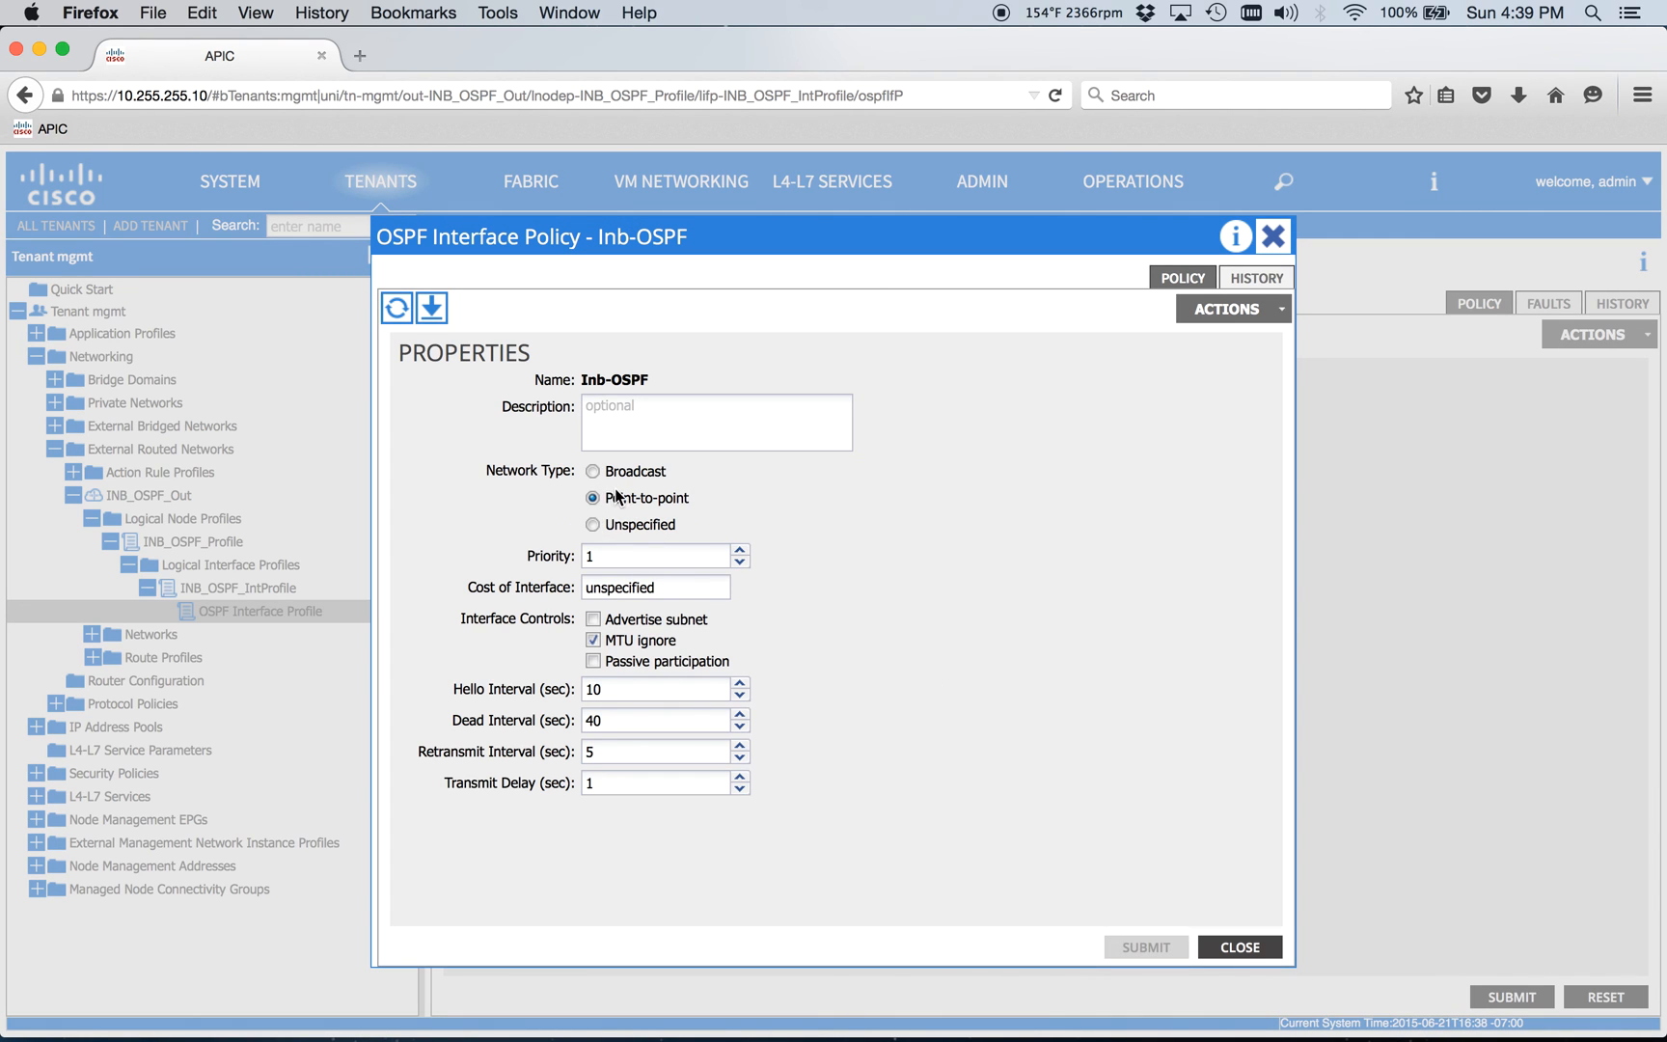
Review Inb-OSPF's point-to-point network type and MTU ignore, then submit the association.
drag(608, 518, 667, 473)
mouse_move(573, 380)
mouse_down()
mouse_move(644, 374)
mouse_move(581, 381)
mouse_up()
click(644, 373)
click(592, 385)
drag(604, 499, 704, 496)
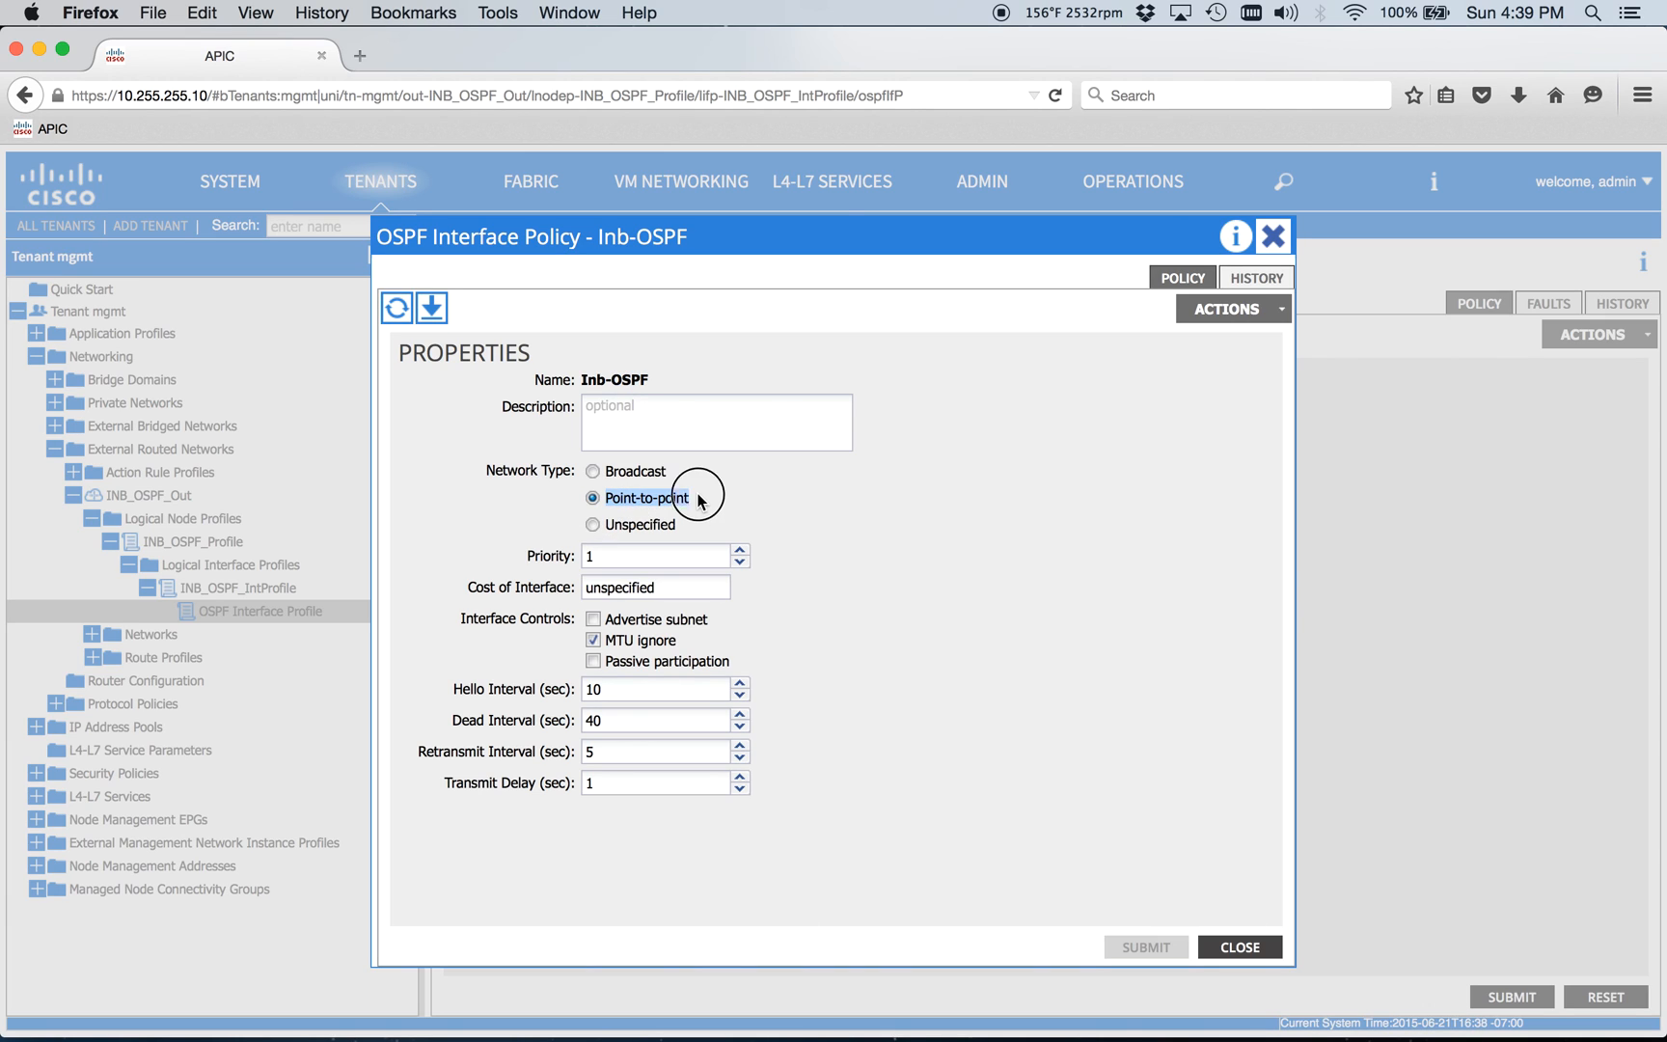
click(710, 498)
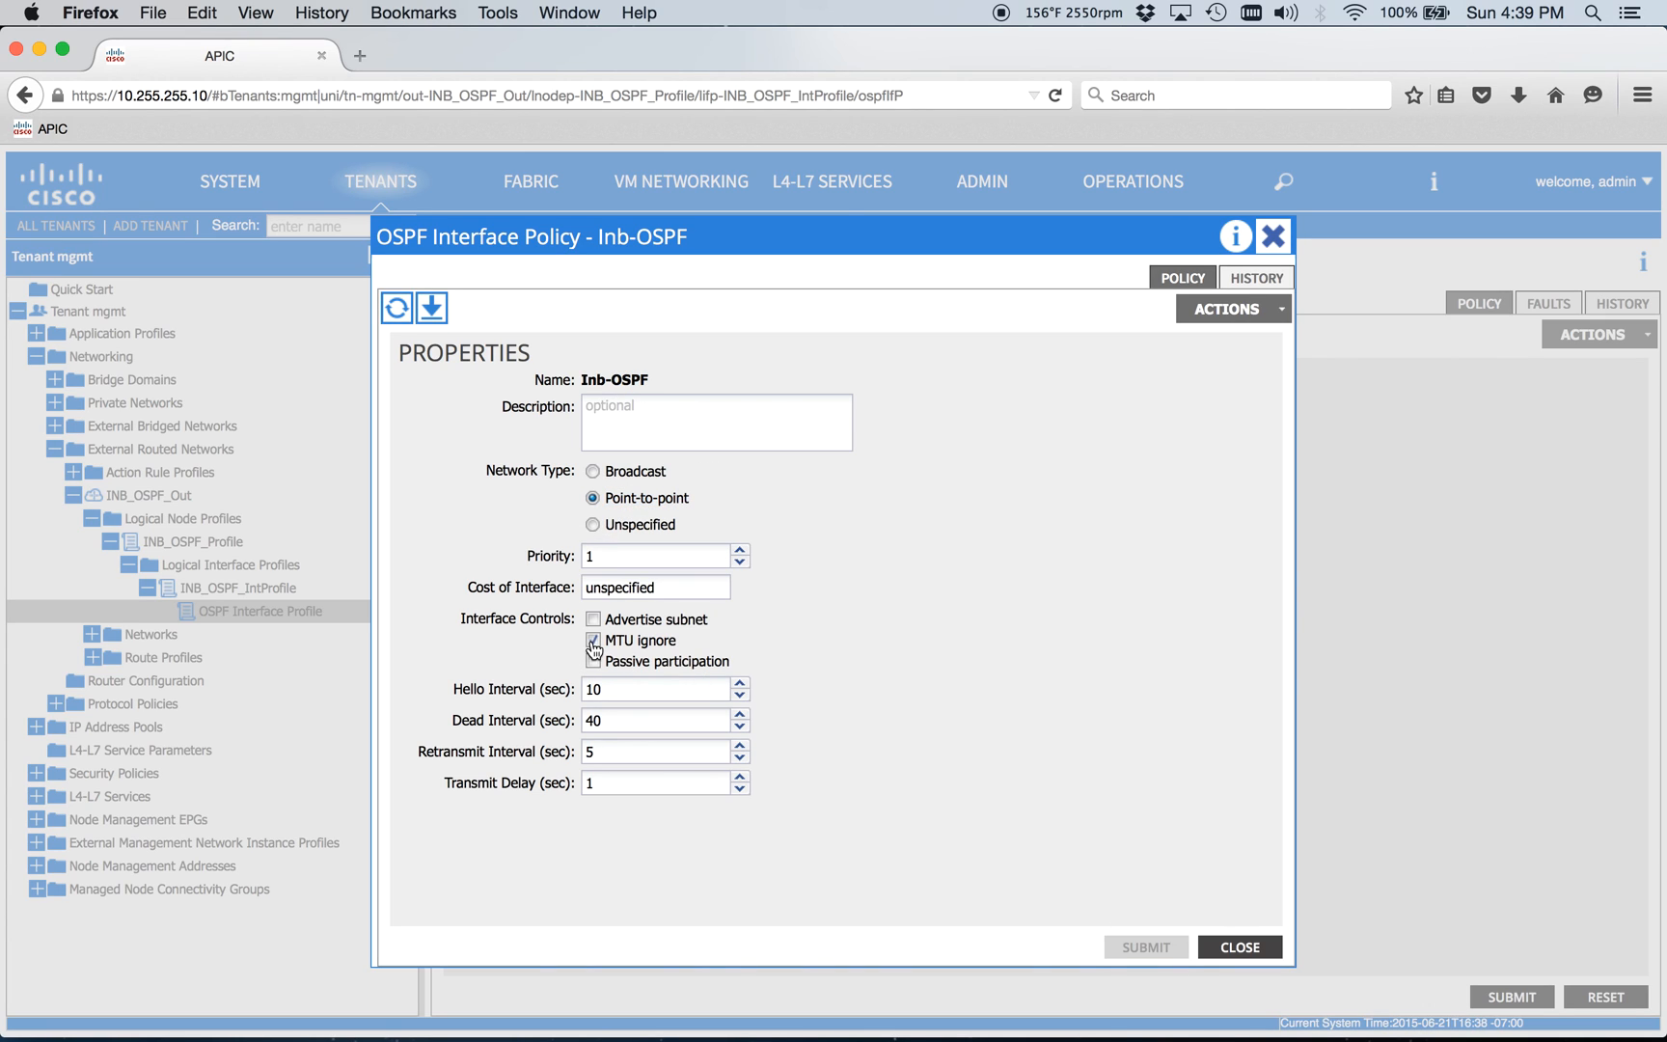
drag(601, 641, 699, 649)
click(699, 649)
click(1273, 236)
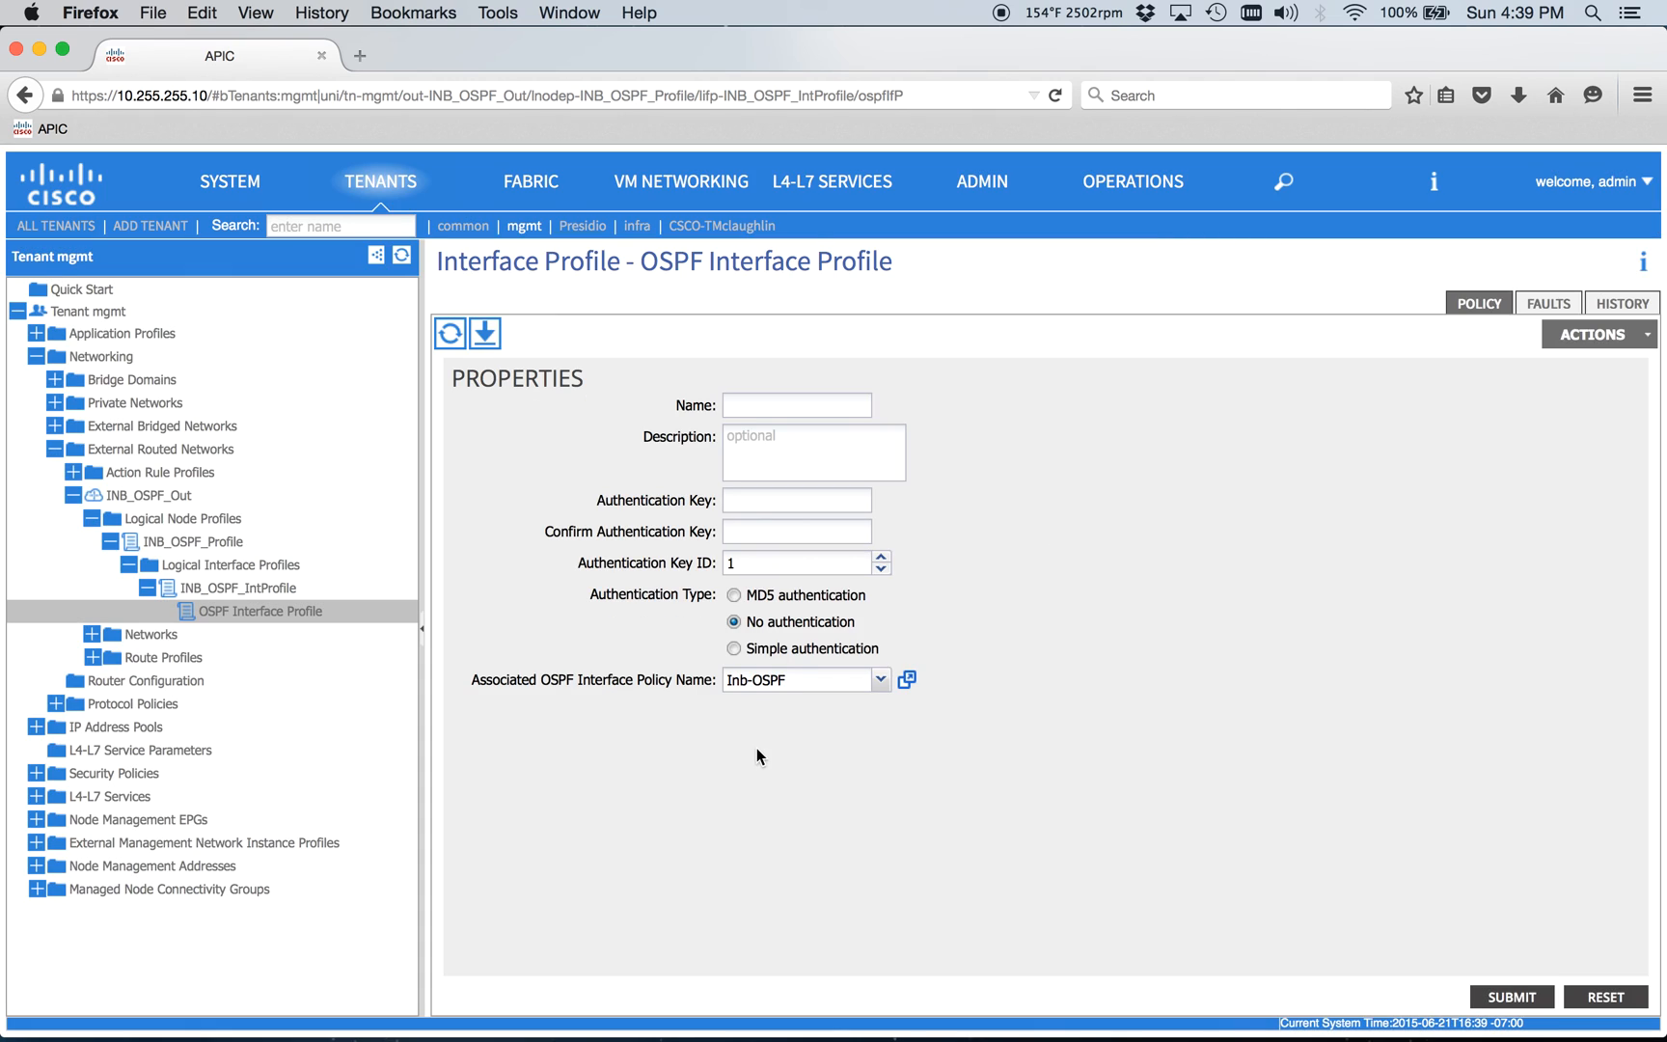
click(1511, 997)
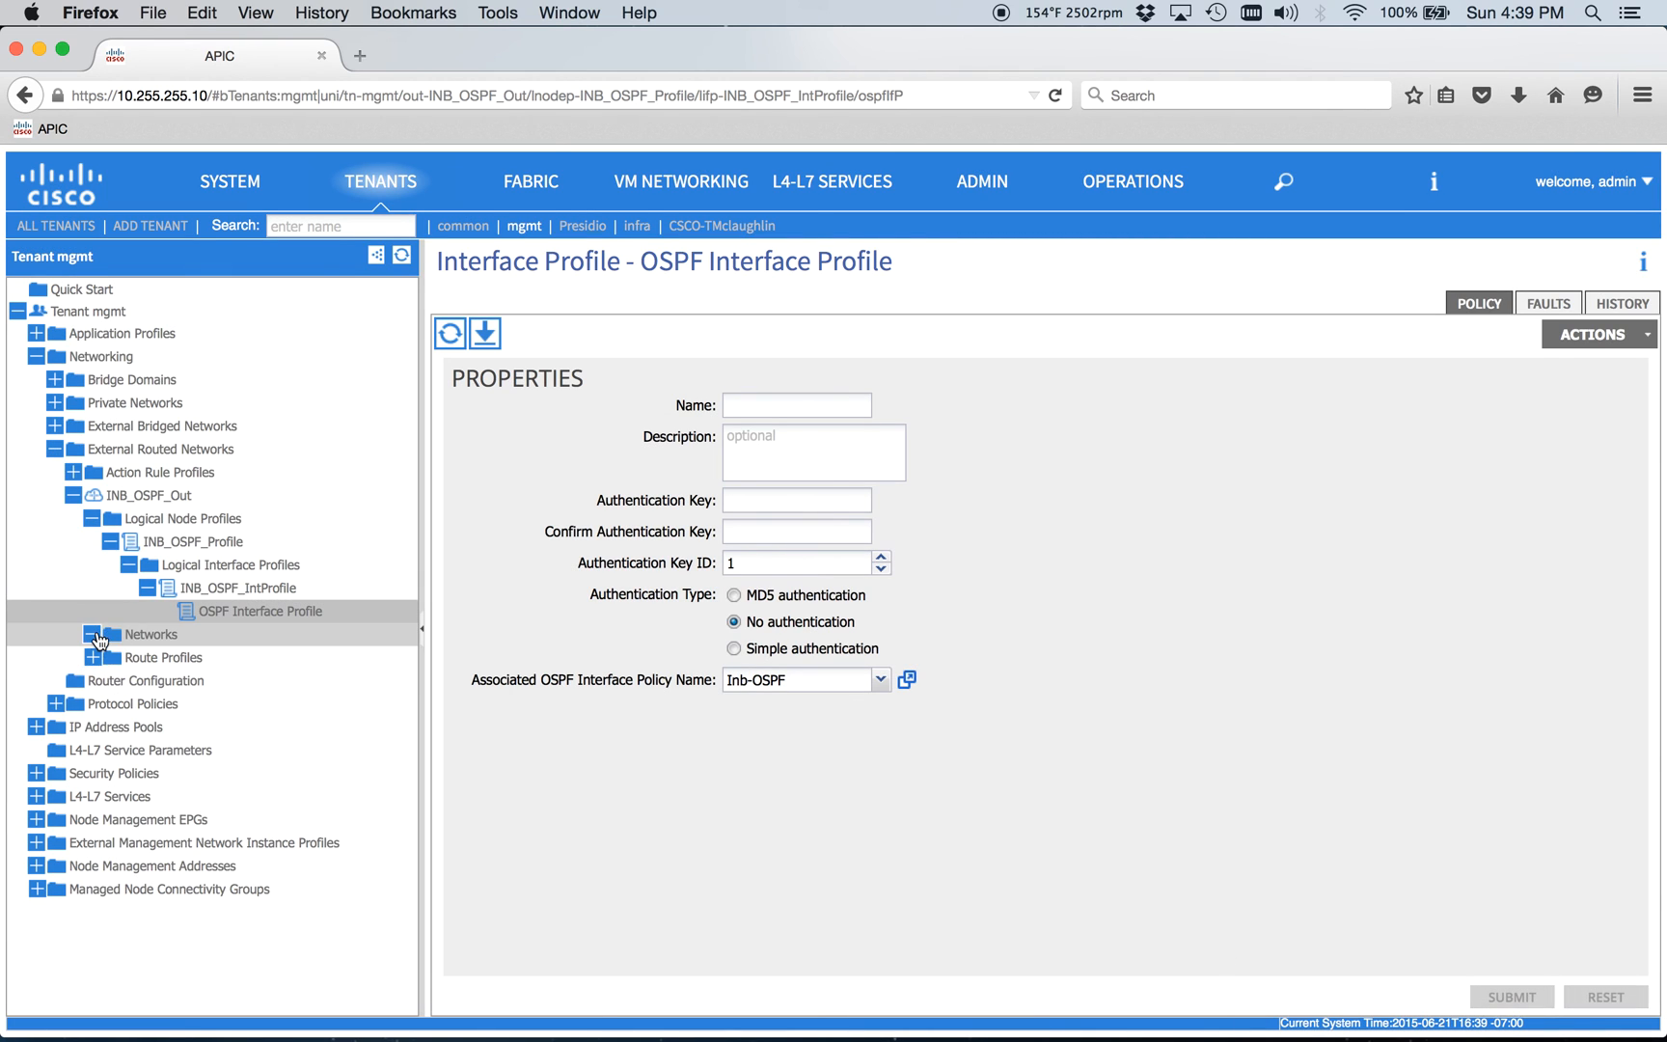
Start a new external network under INB_OSPF_Out's Networks folder.
click(146, 635)
right_click(147, 636)
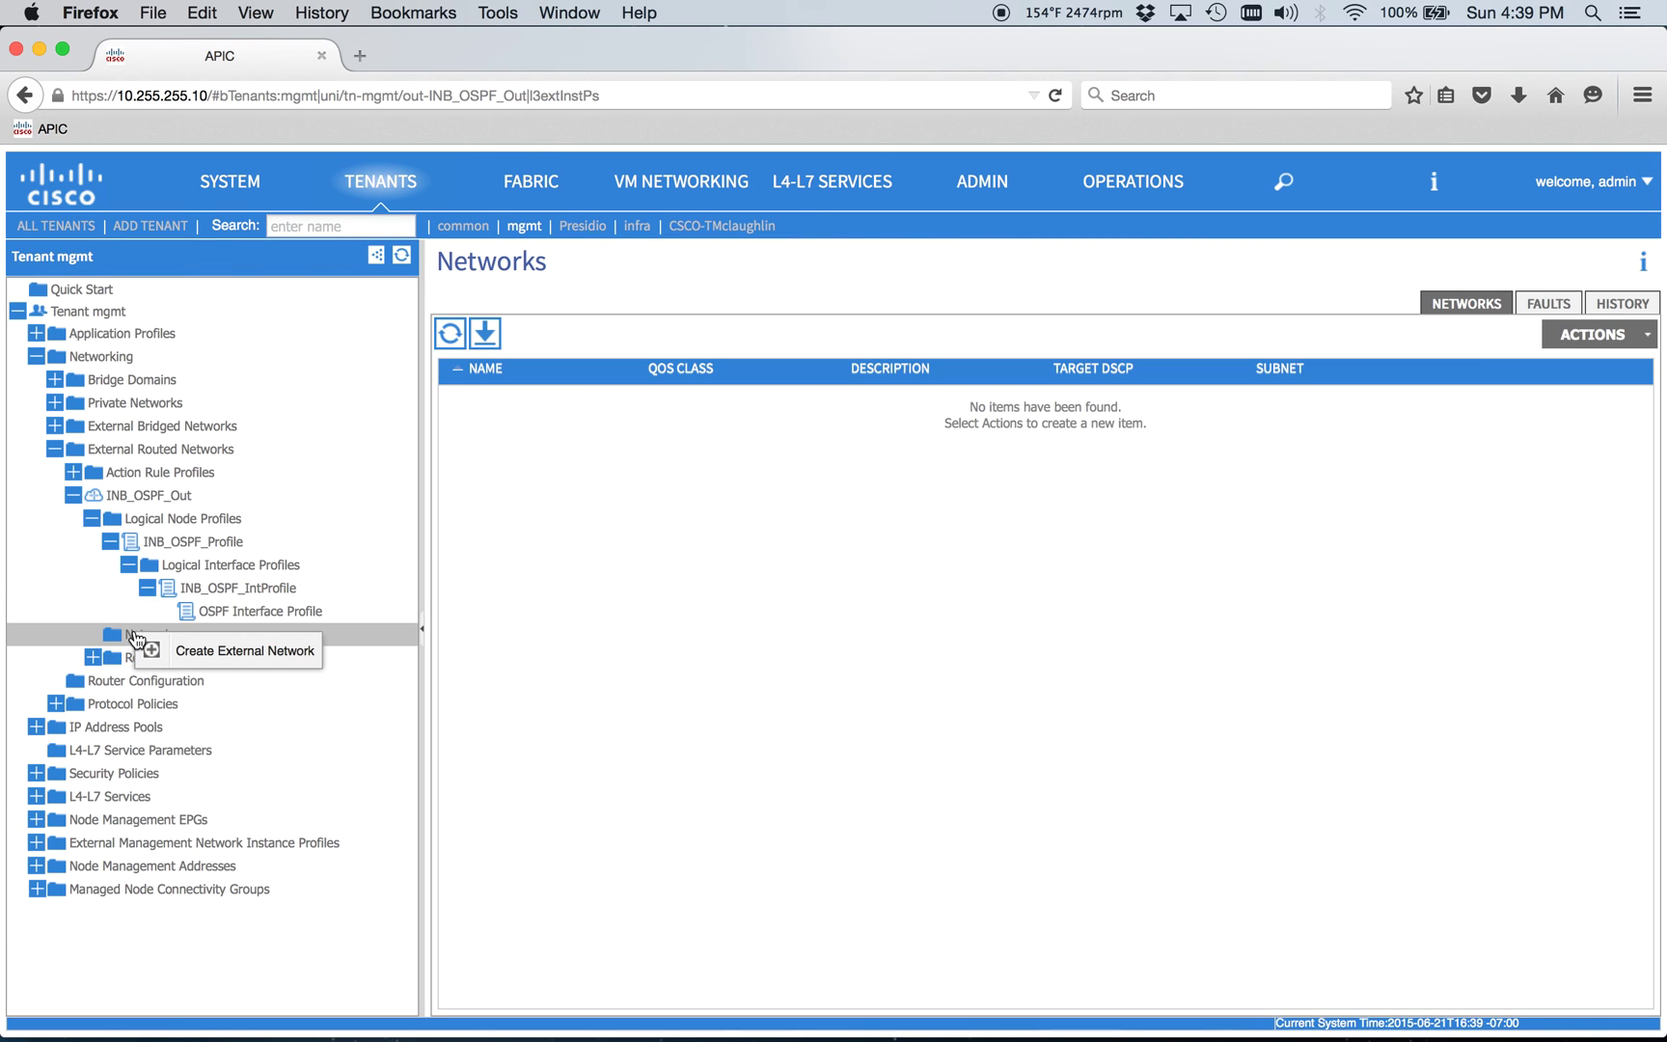
click(209, 649)
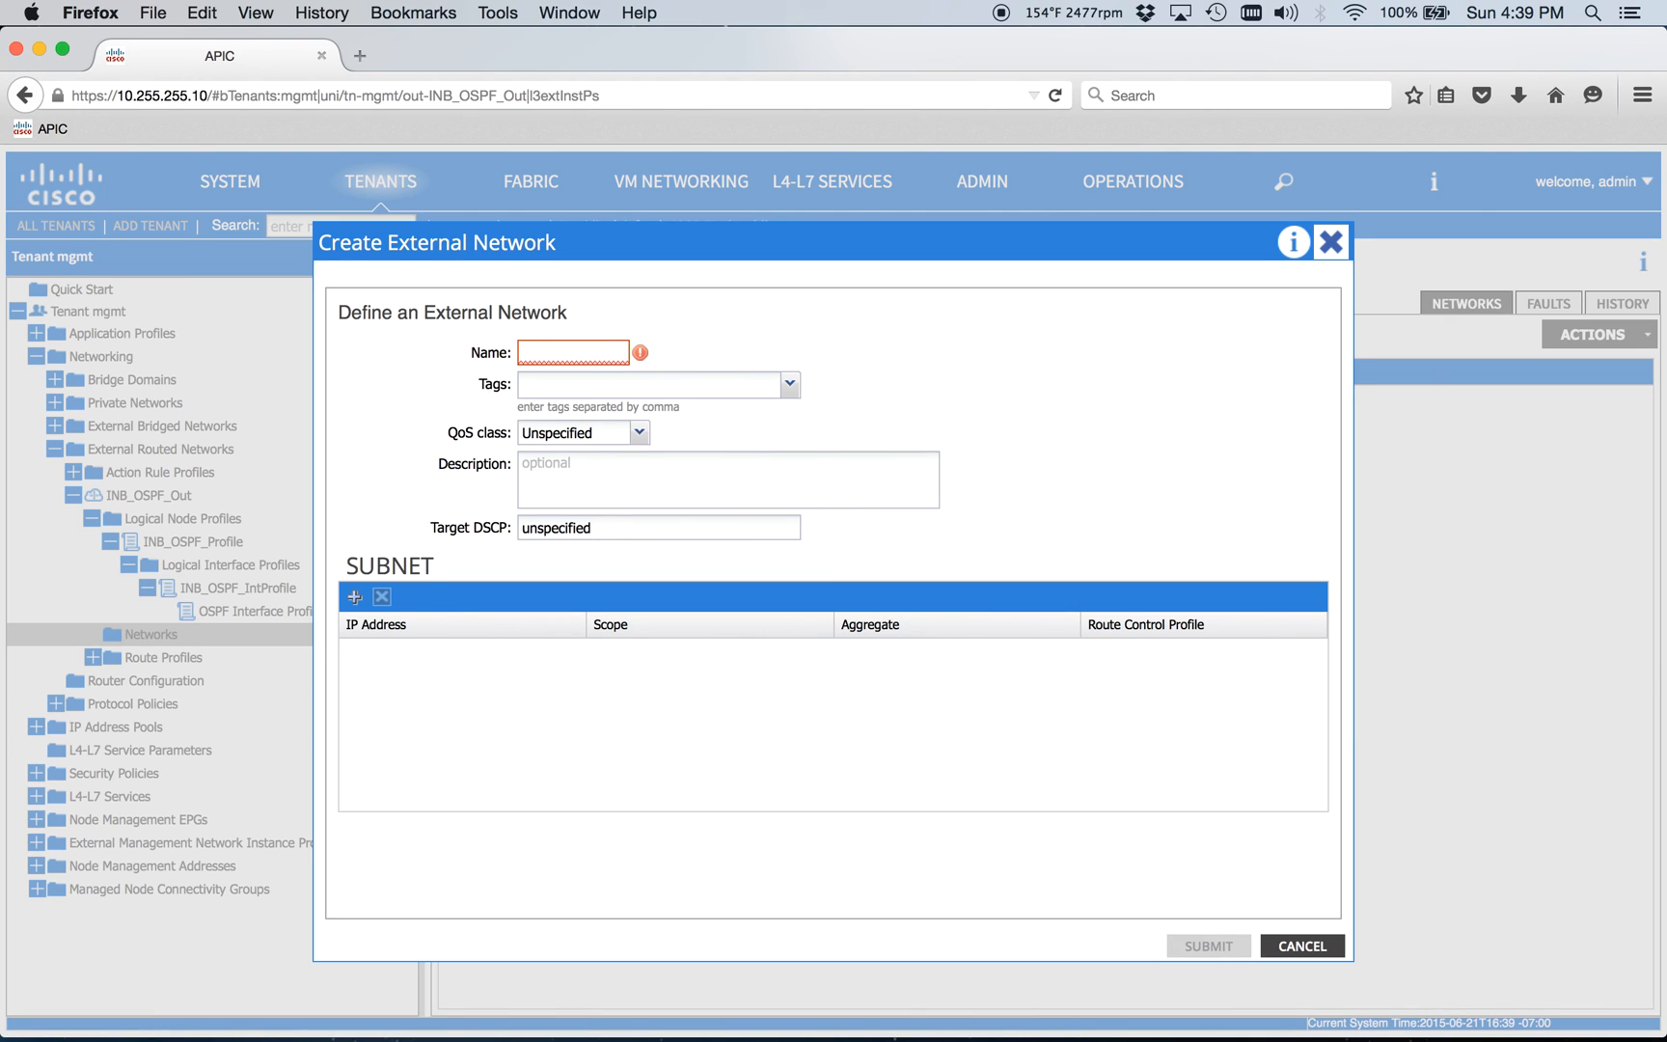
Create external network INB_L3_Out with subnet 0.0.0.0/0 and submit it.
click(579, 356)
text(INB)
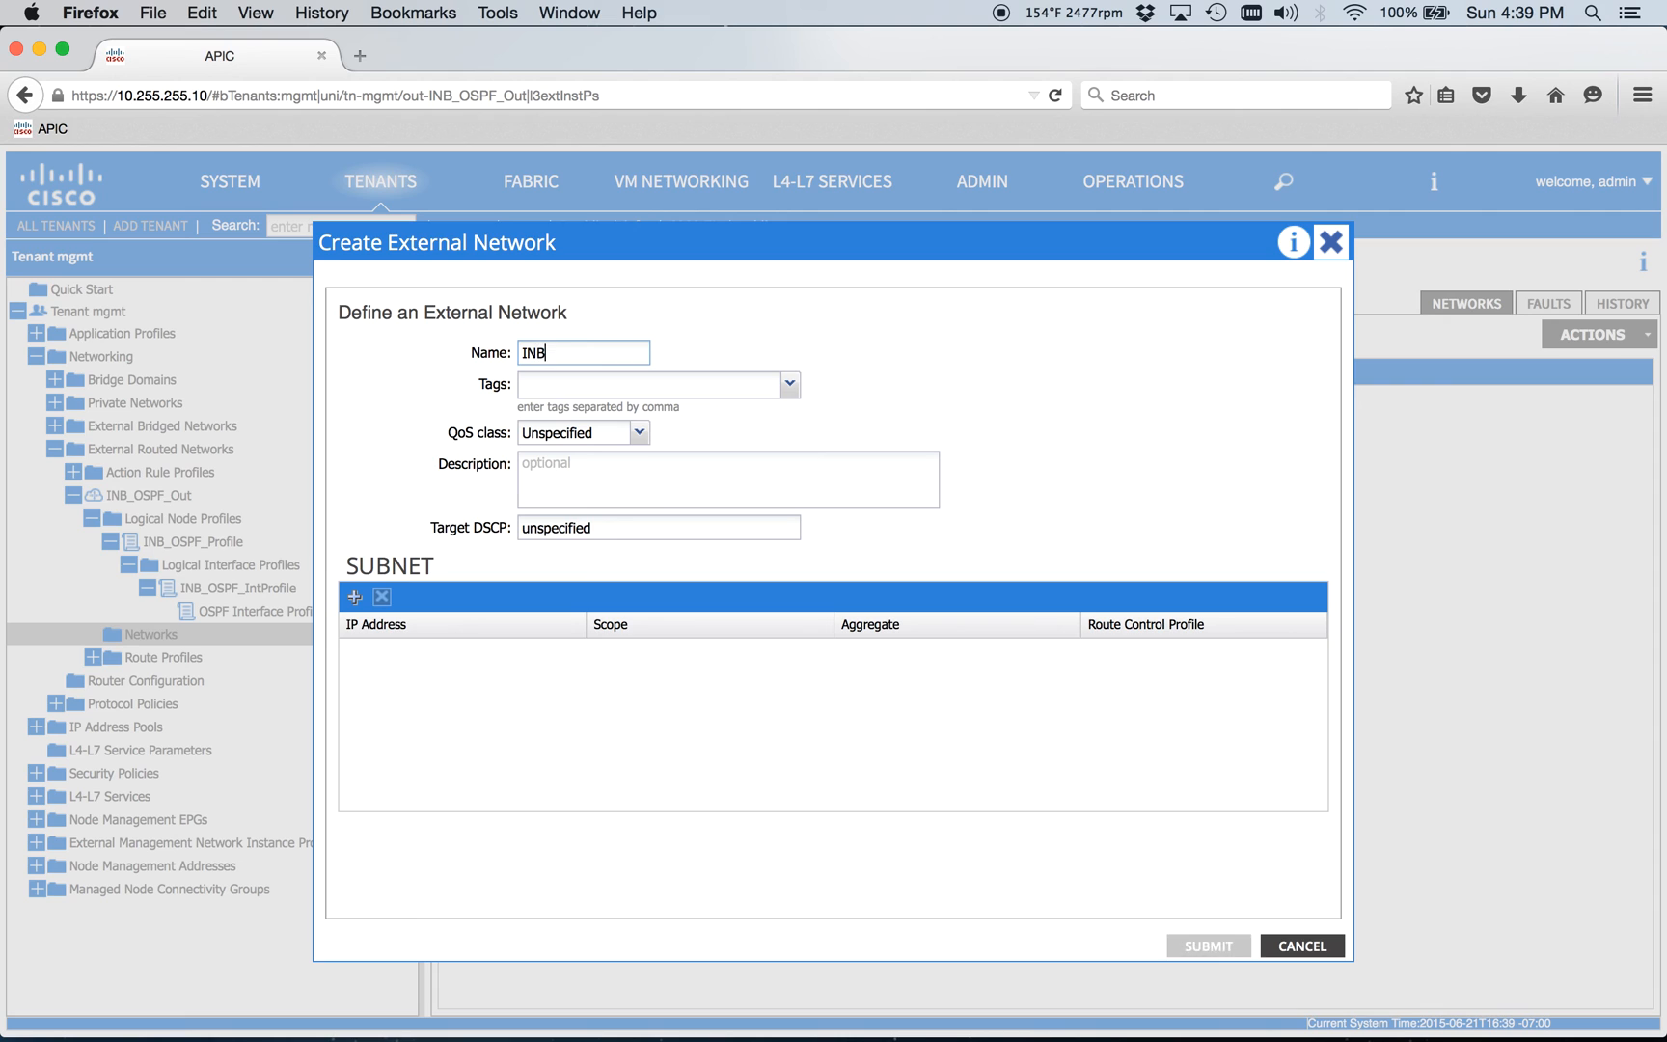
text(_L3_Out)
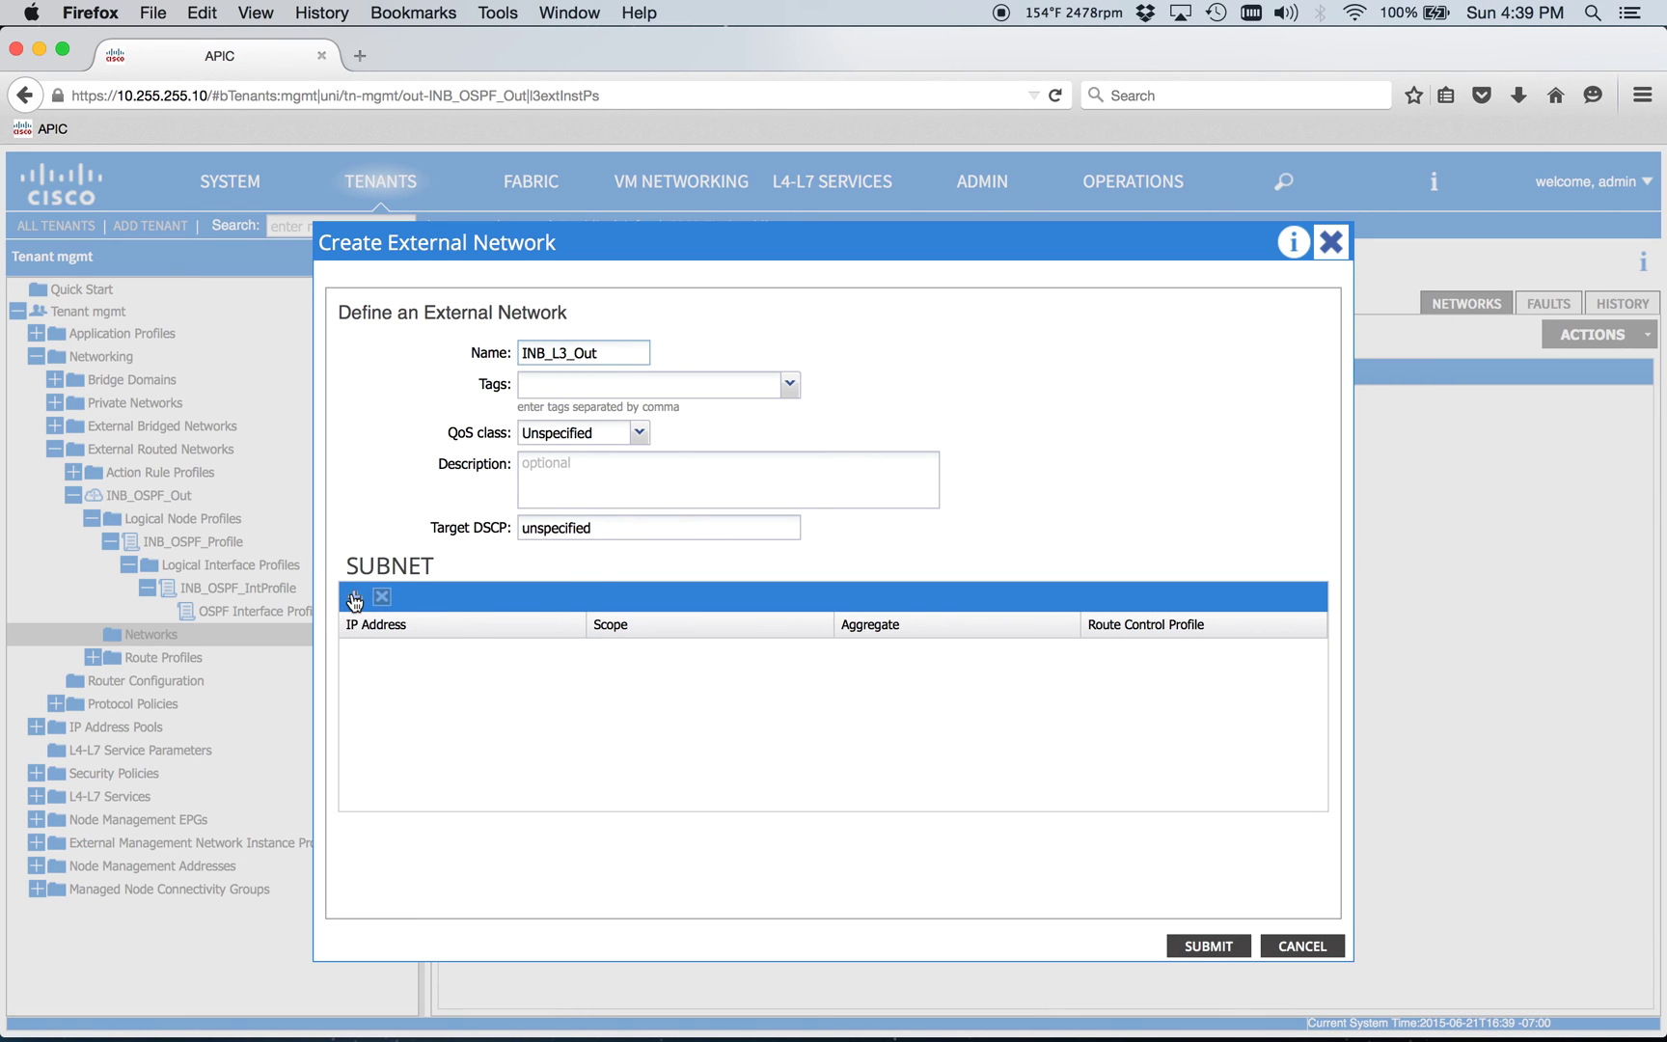
click(353, 598)
click(575, 497)
text(0.)
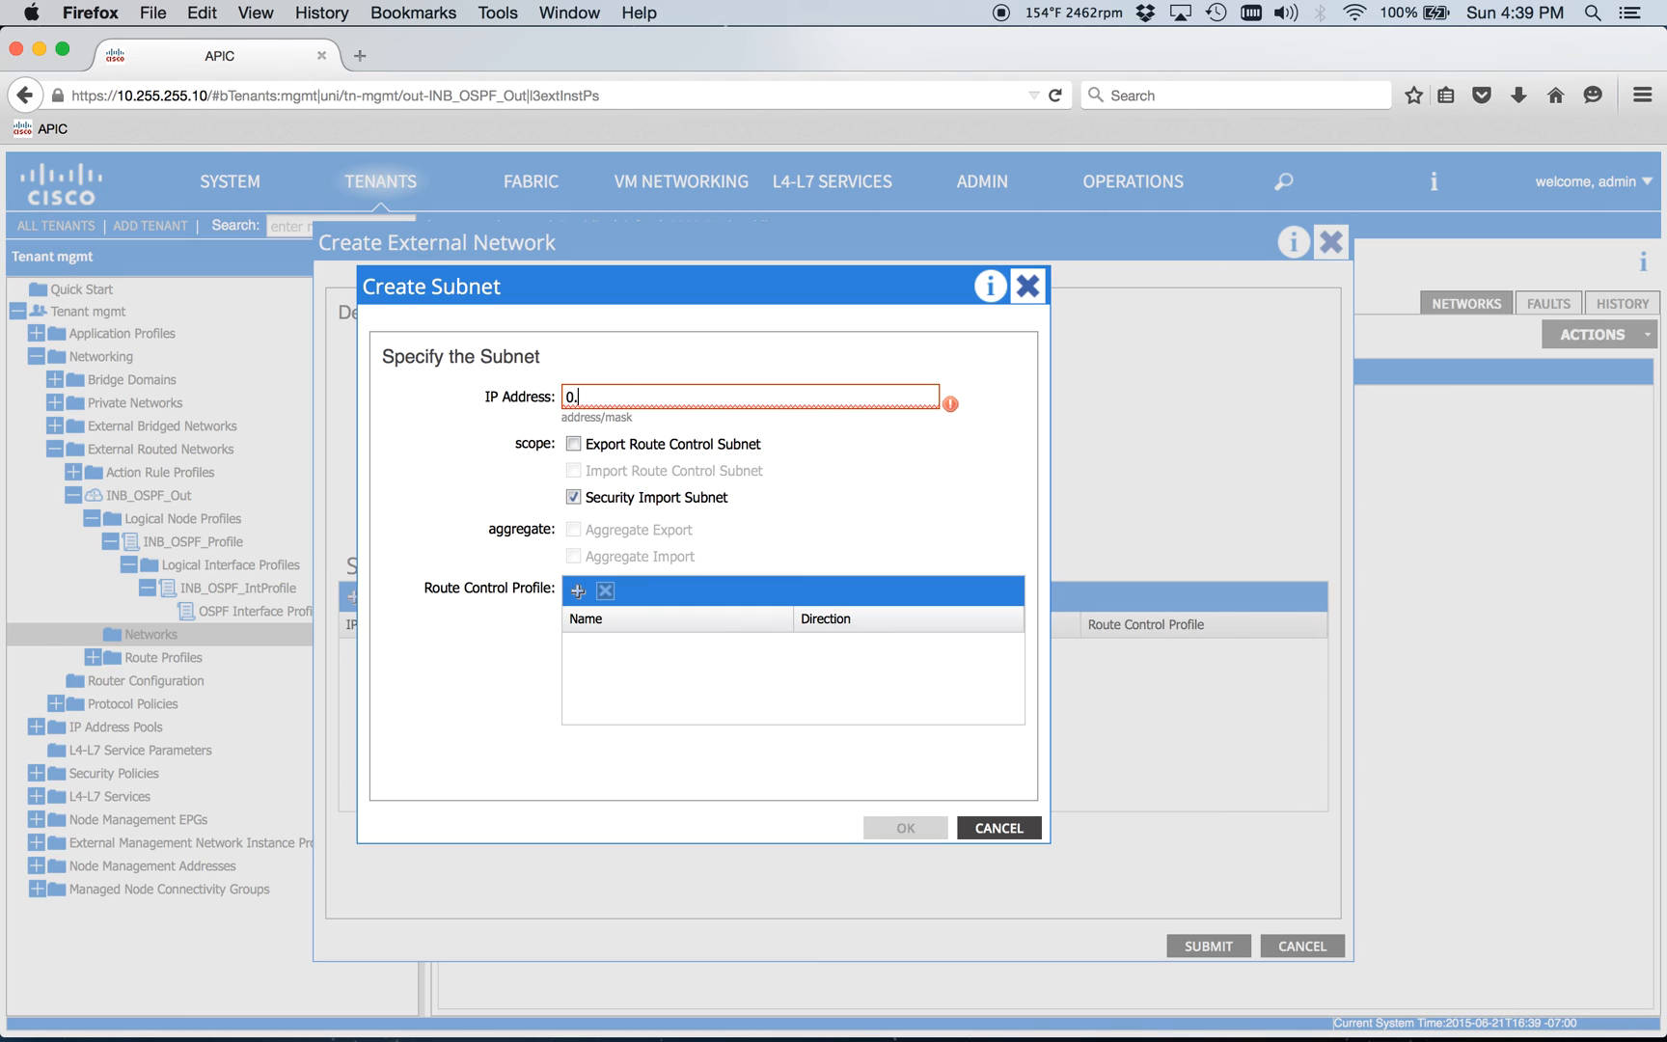
text(0.0.0/0)
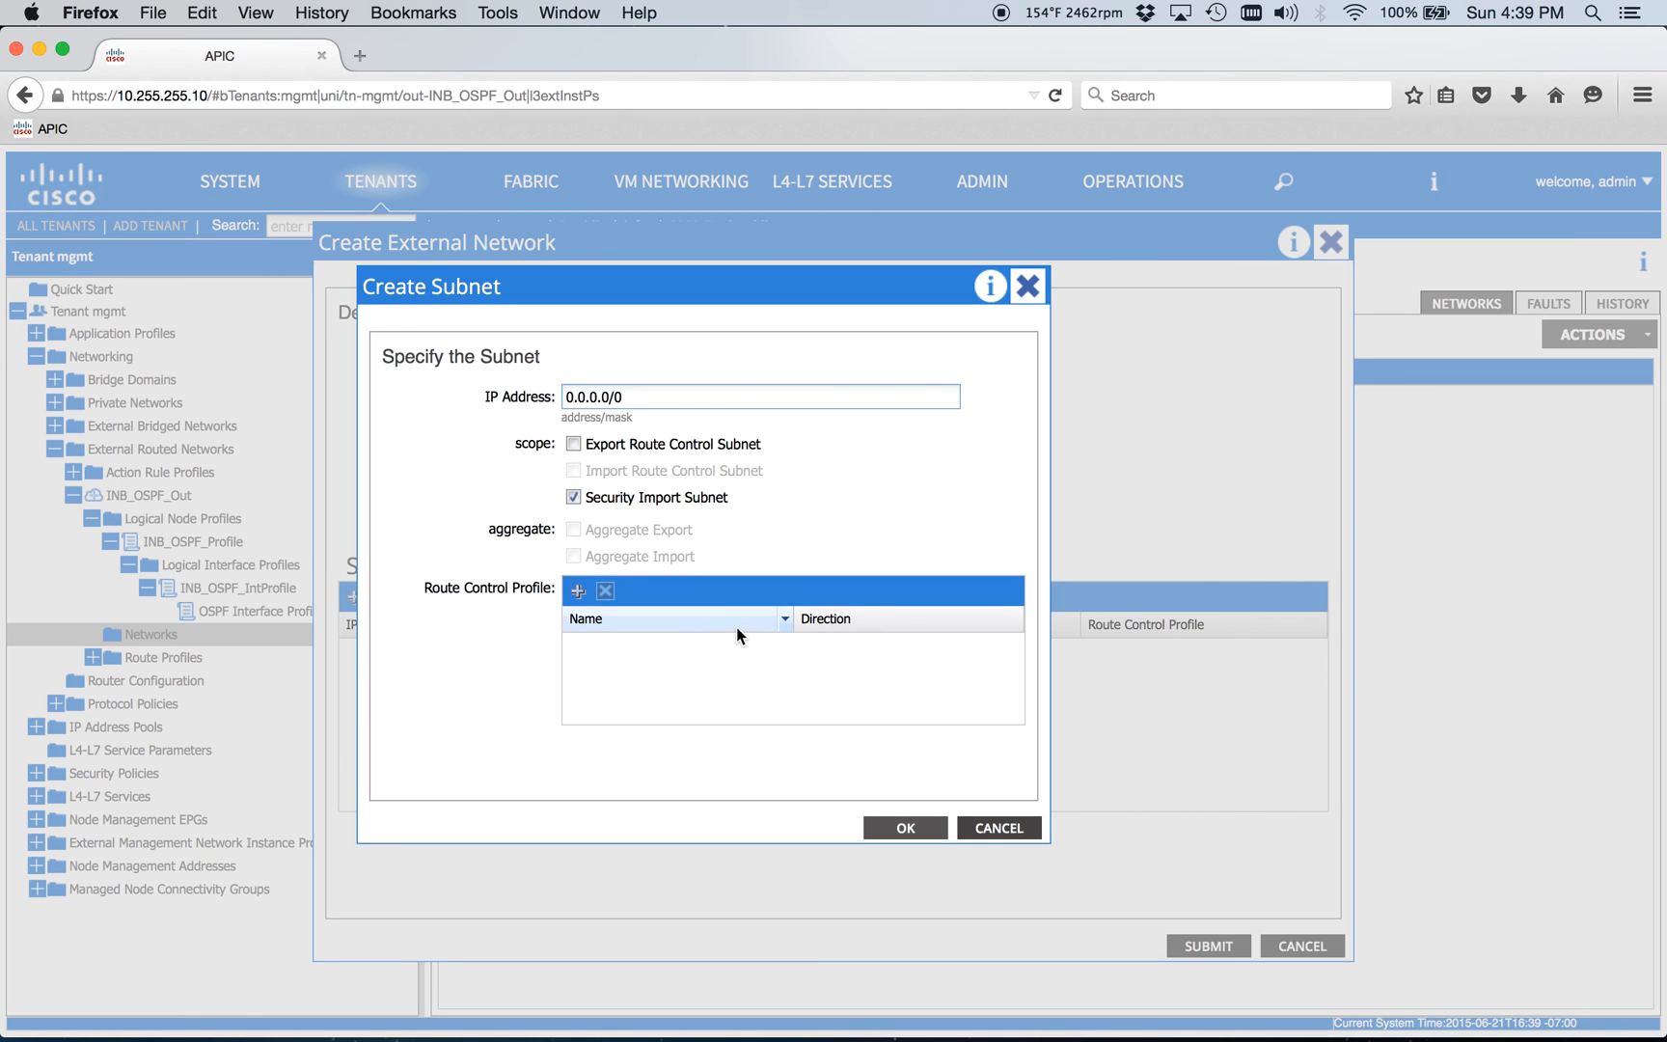
click(910, 829)
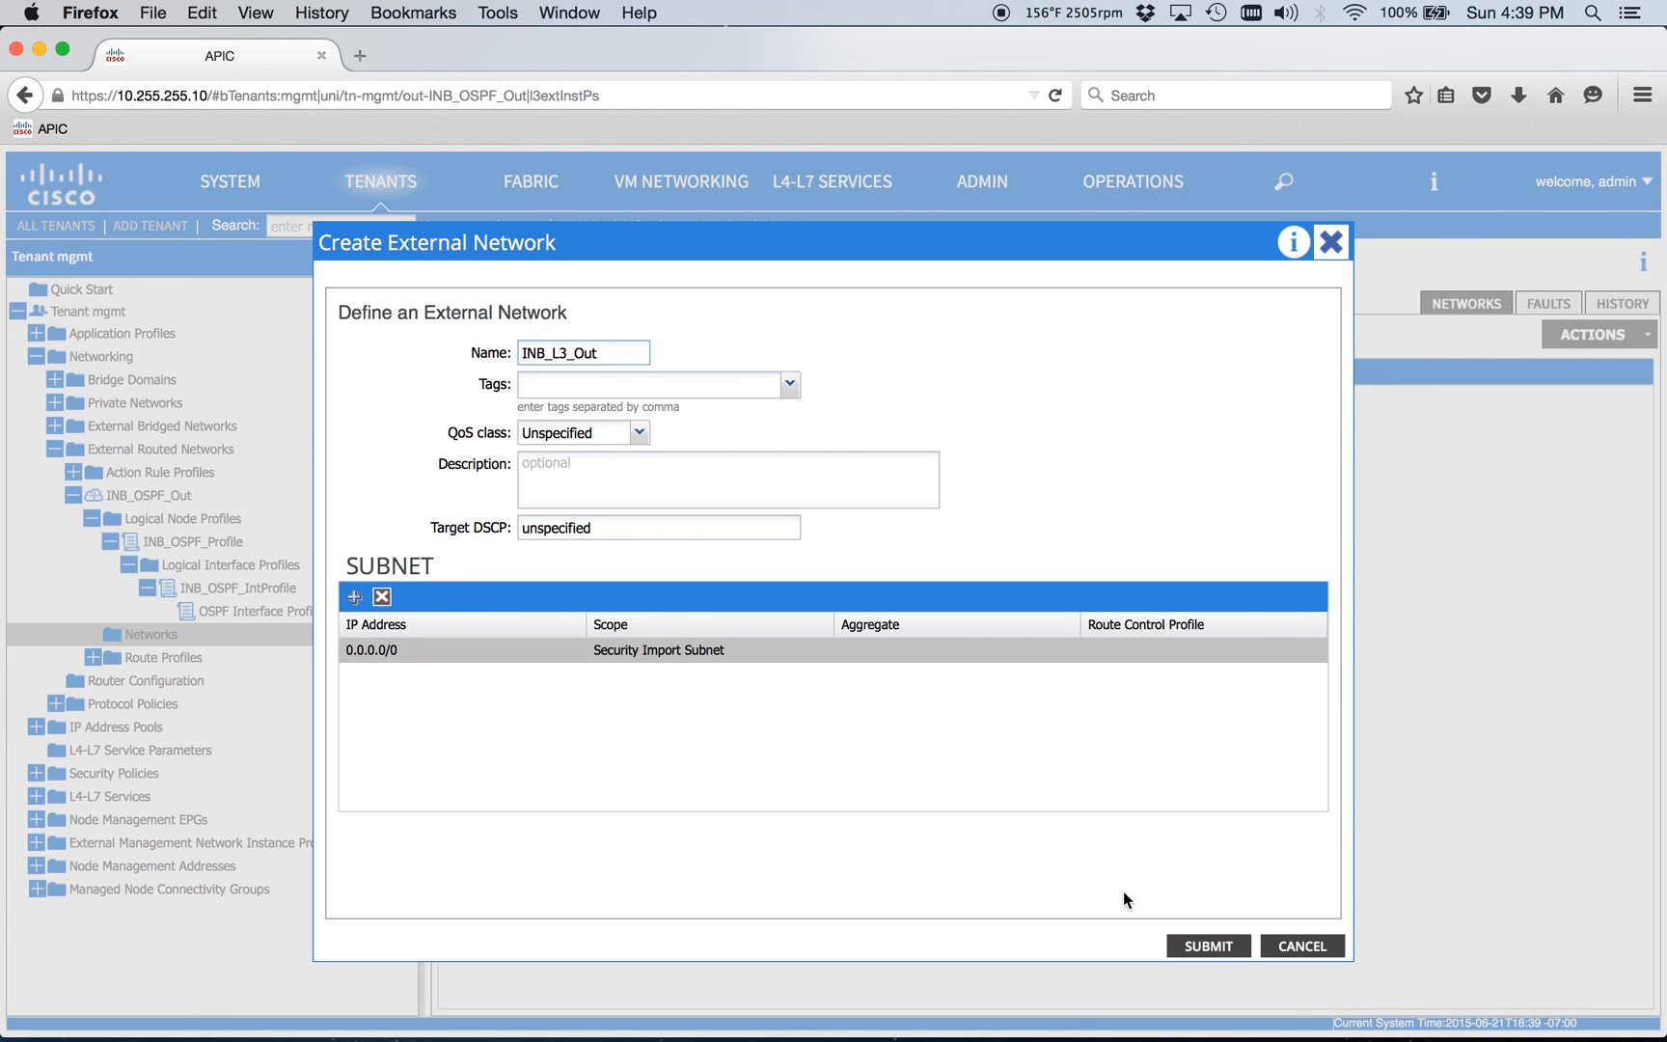
click(1207, 946)
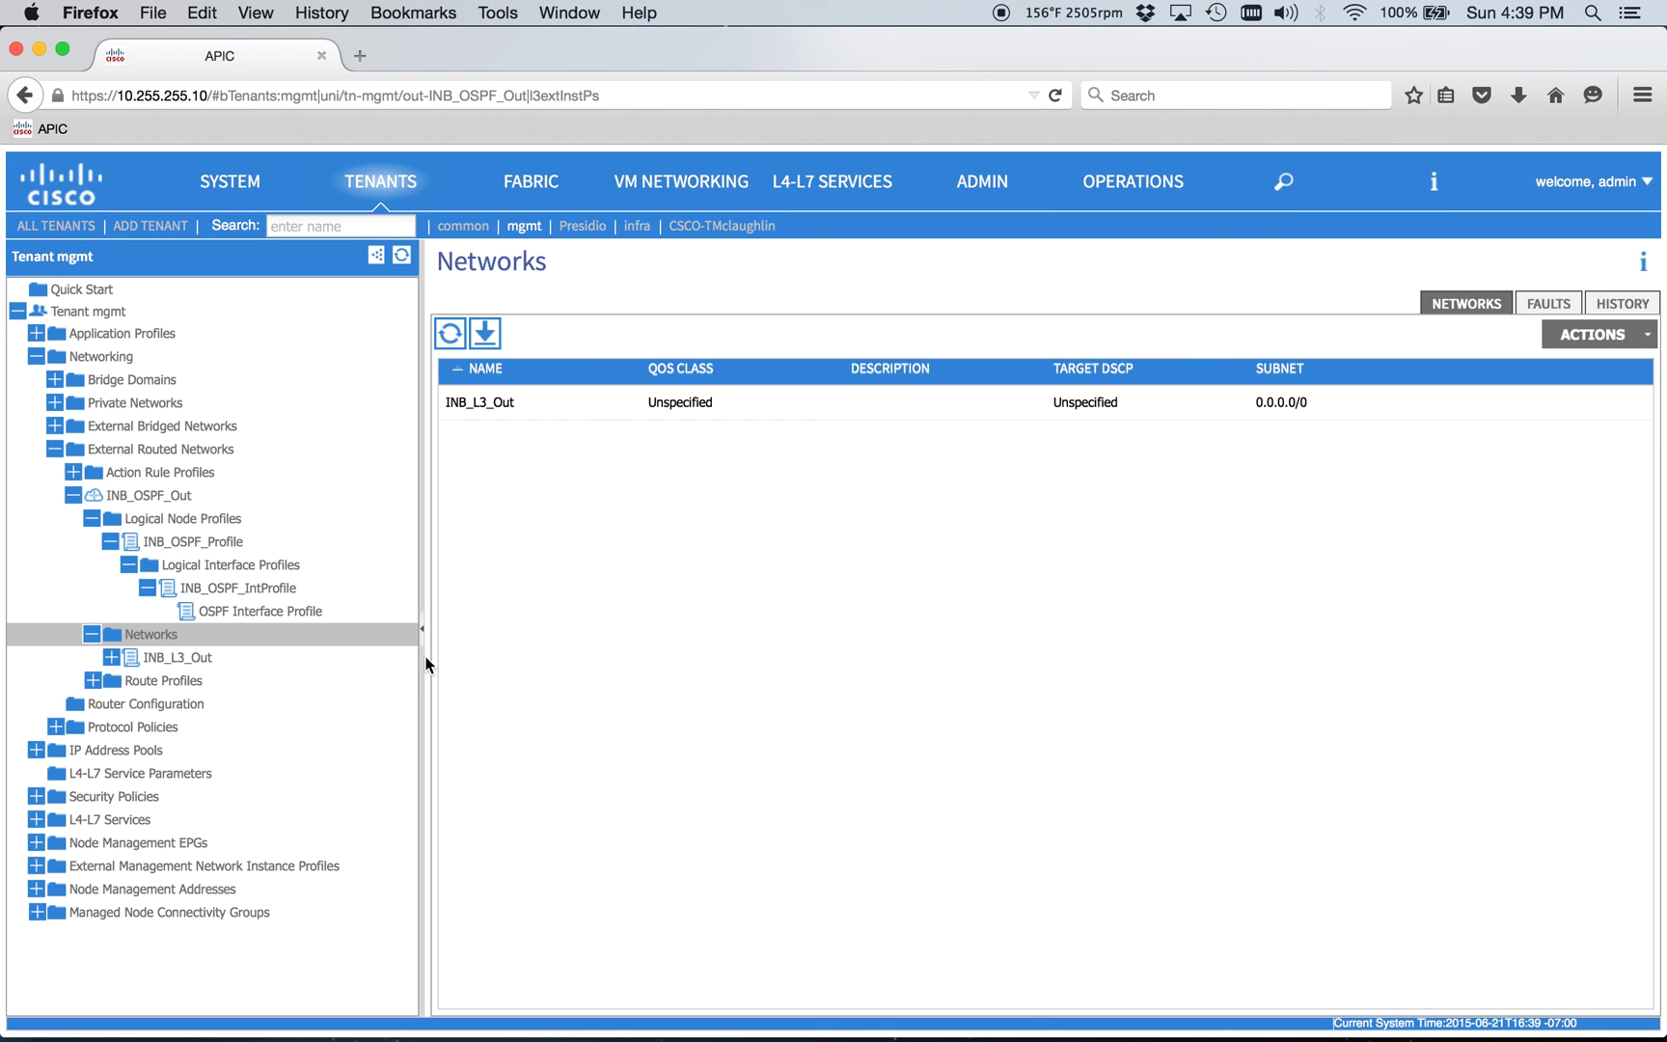
Add common/default as a consumed contract on INB_L3_Out's Contracts view, then collapse INB_OSPF_Out.
click(111, 658)
click(177, 658)
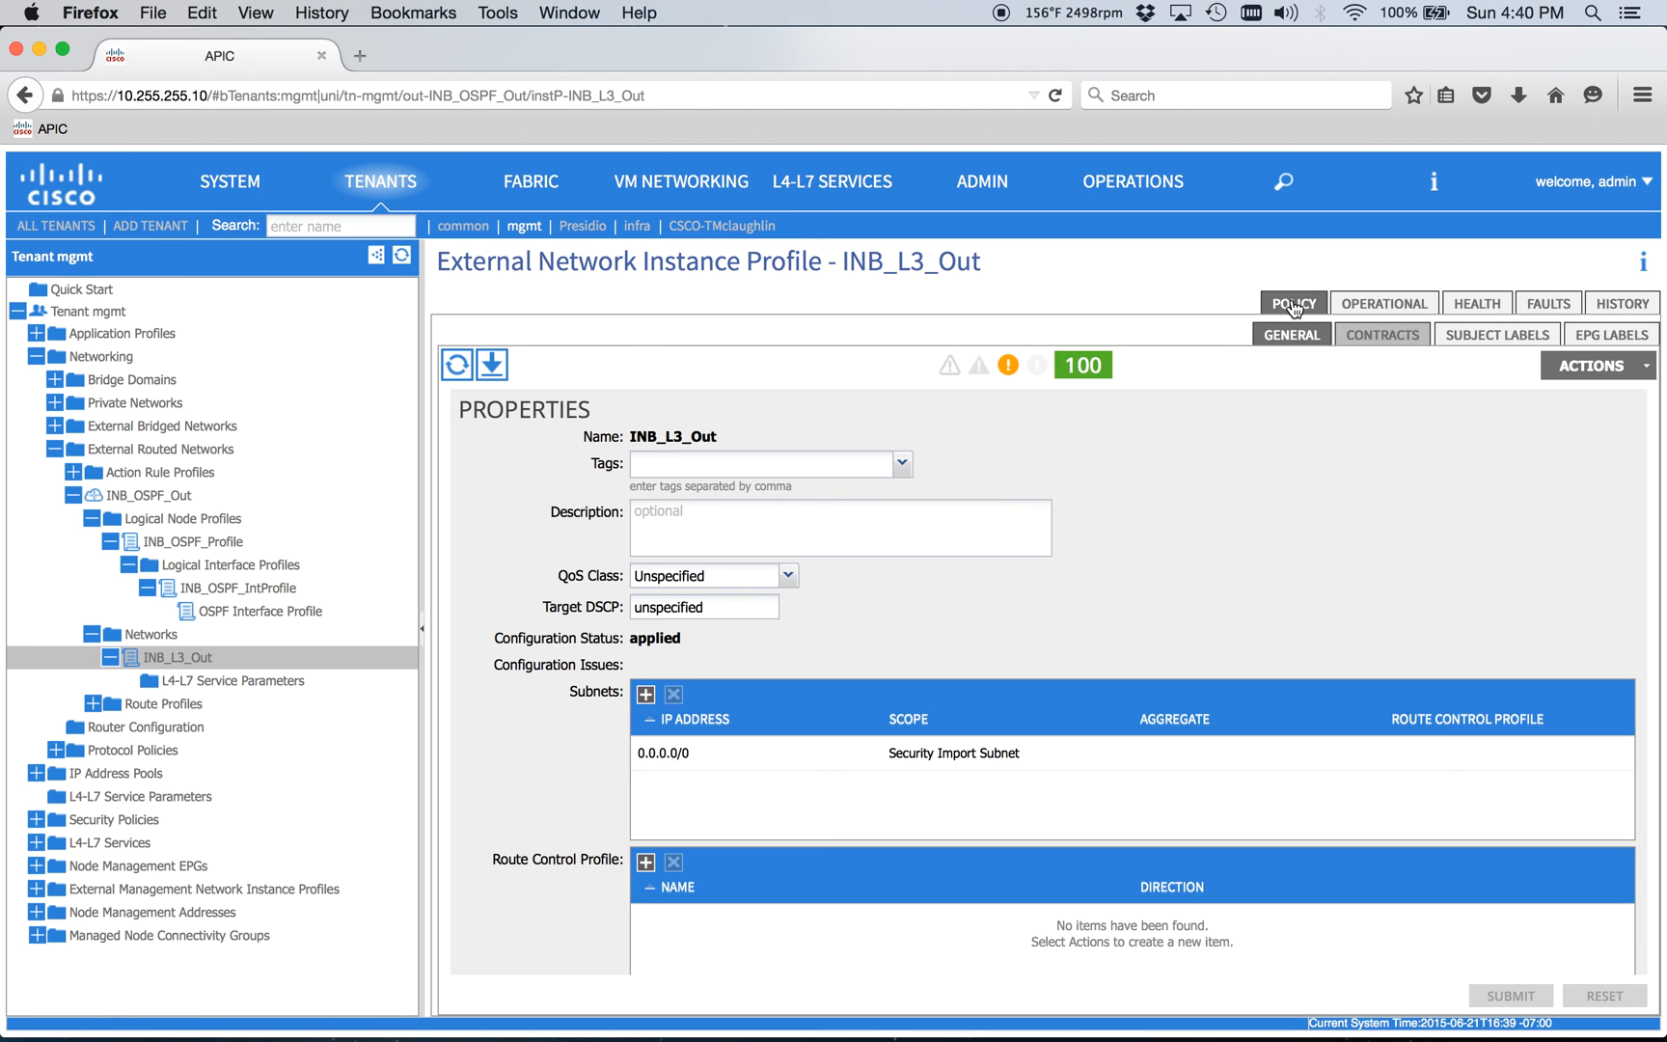
click(1387, 338)
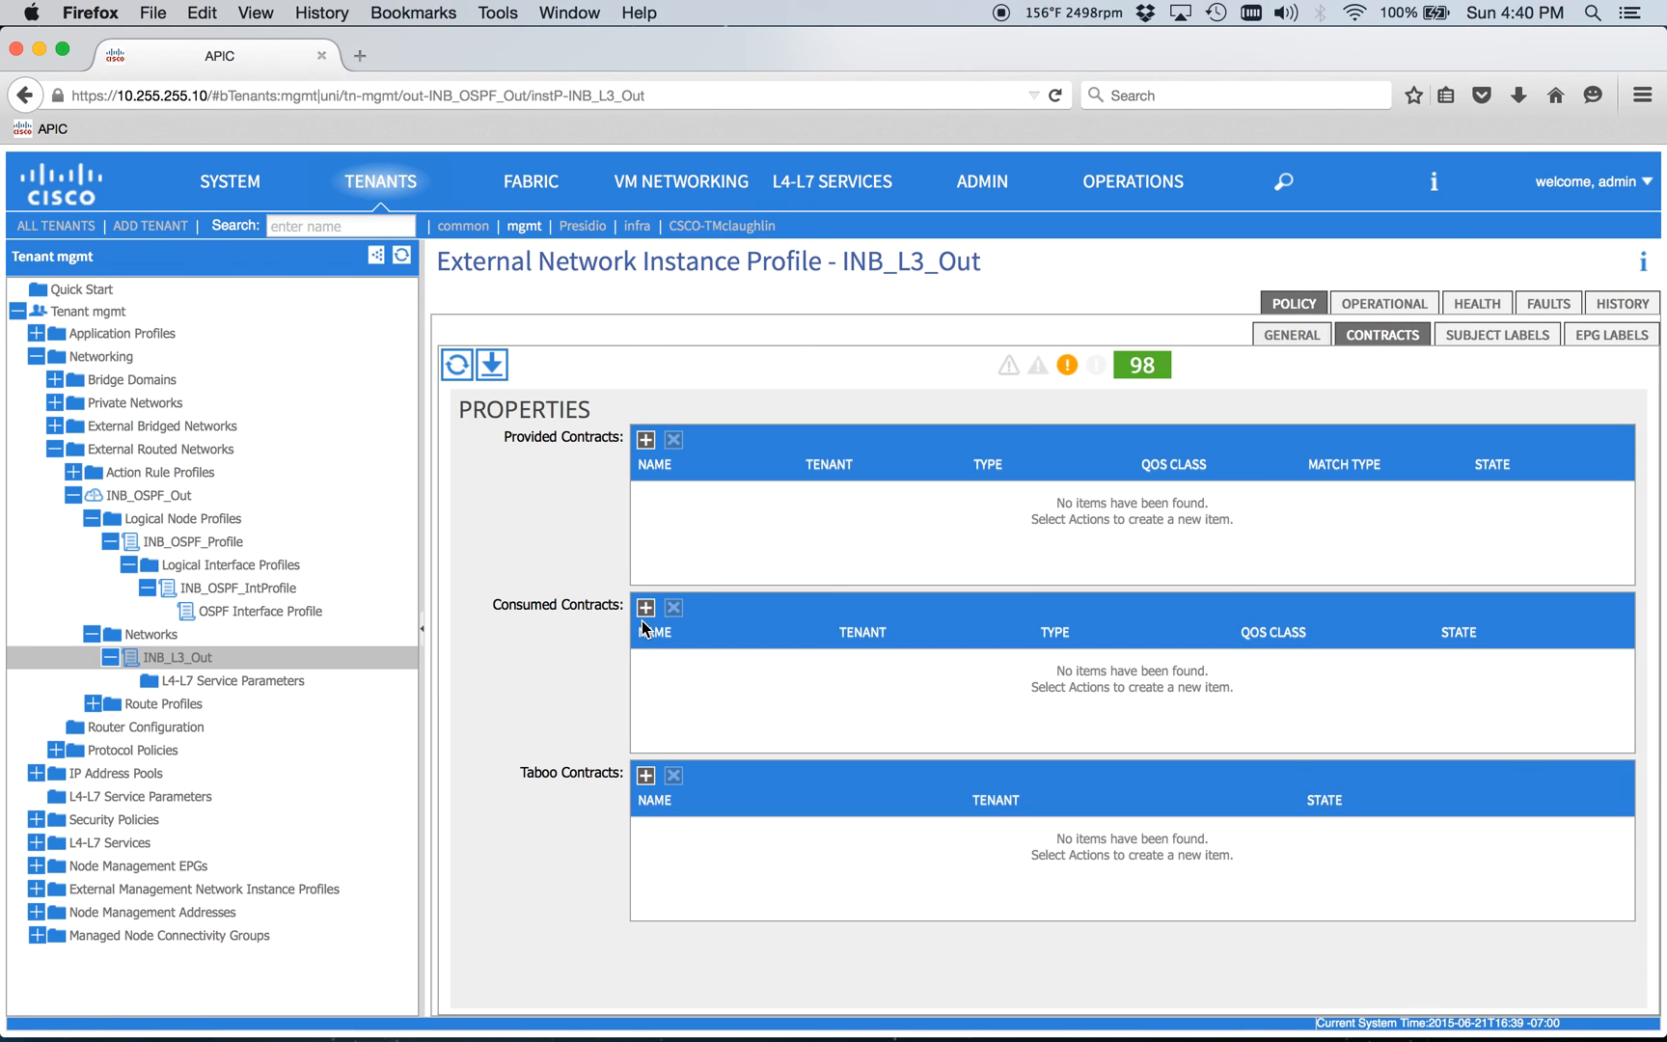
click(644, 613)
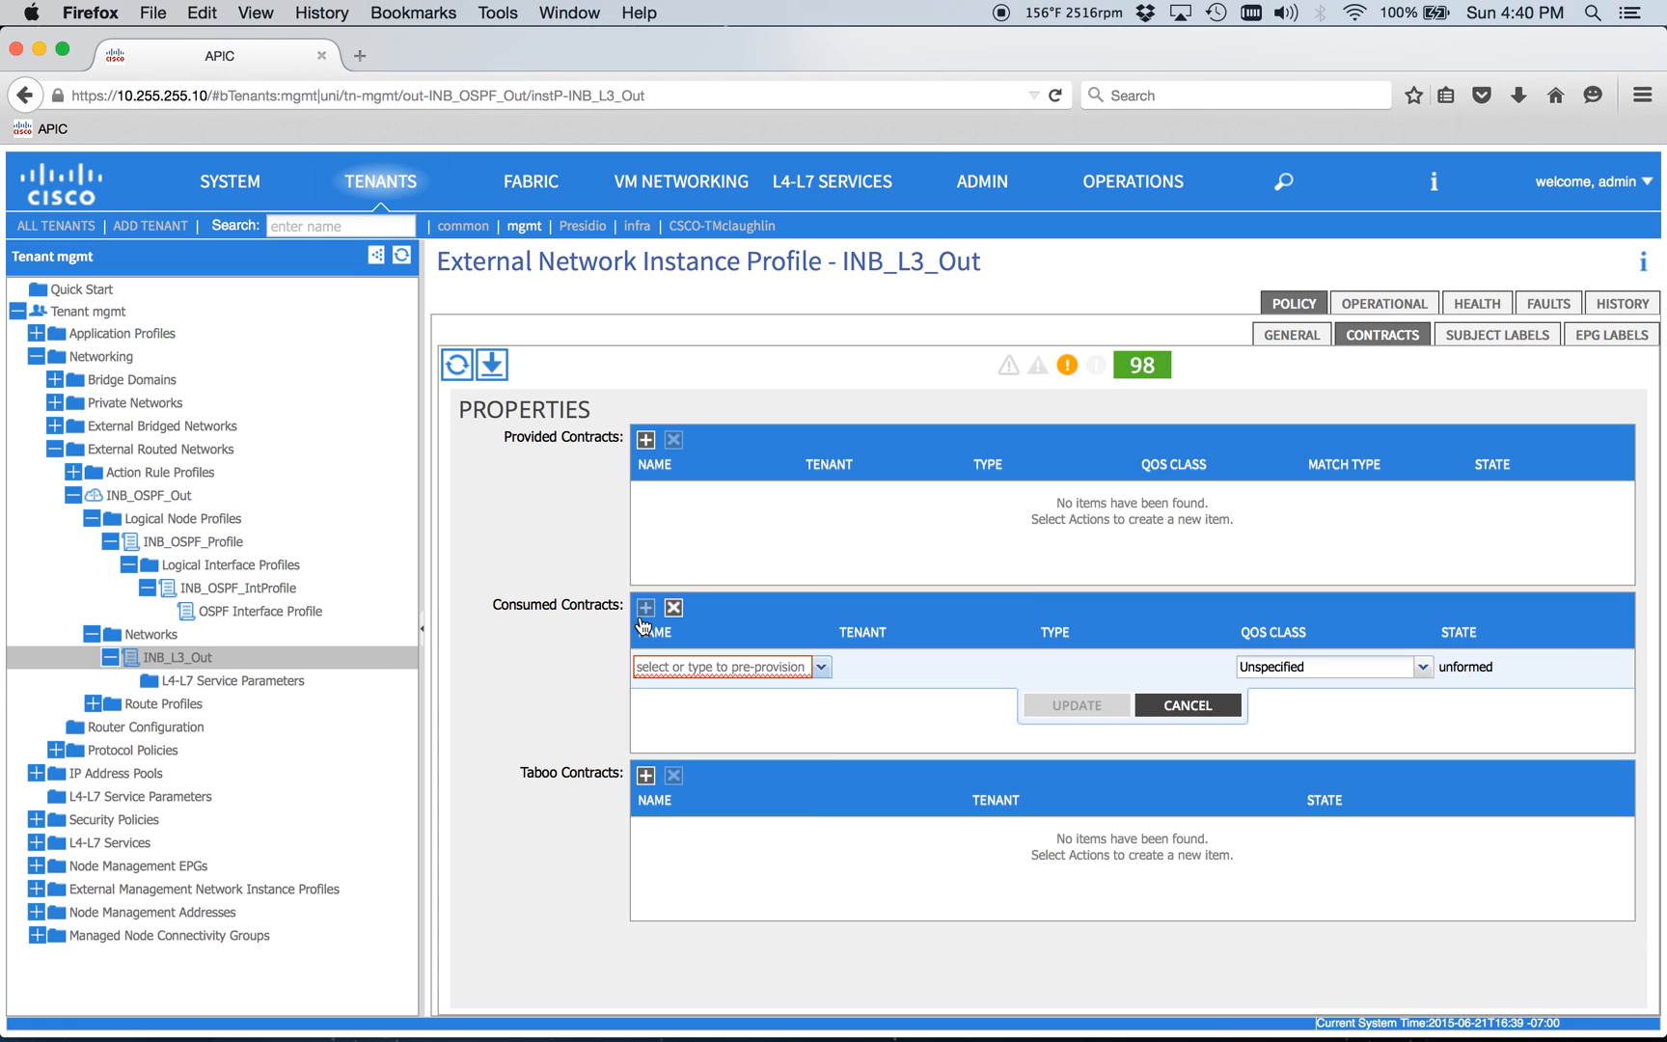
click(767, 667)
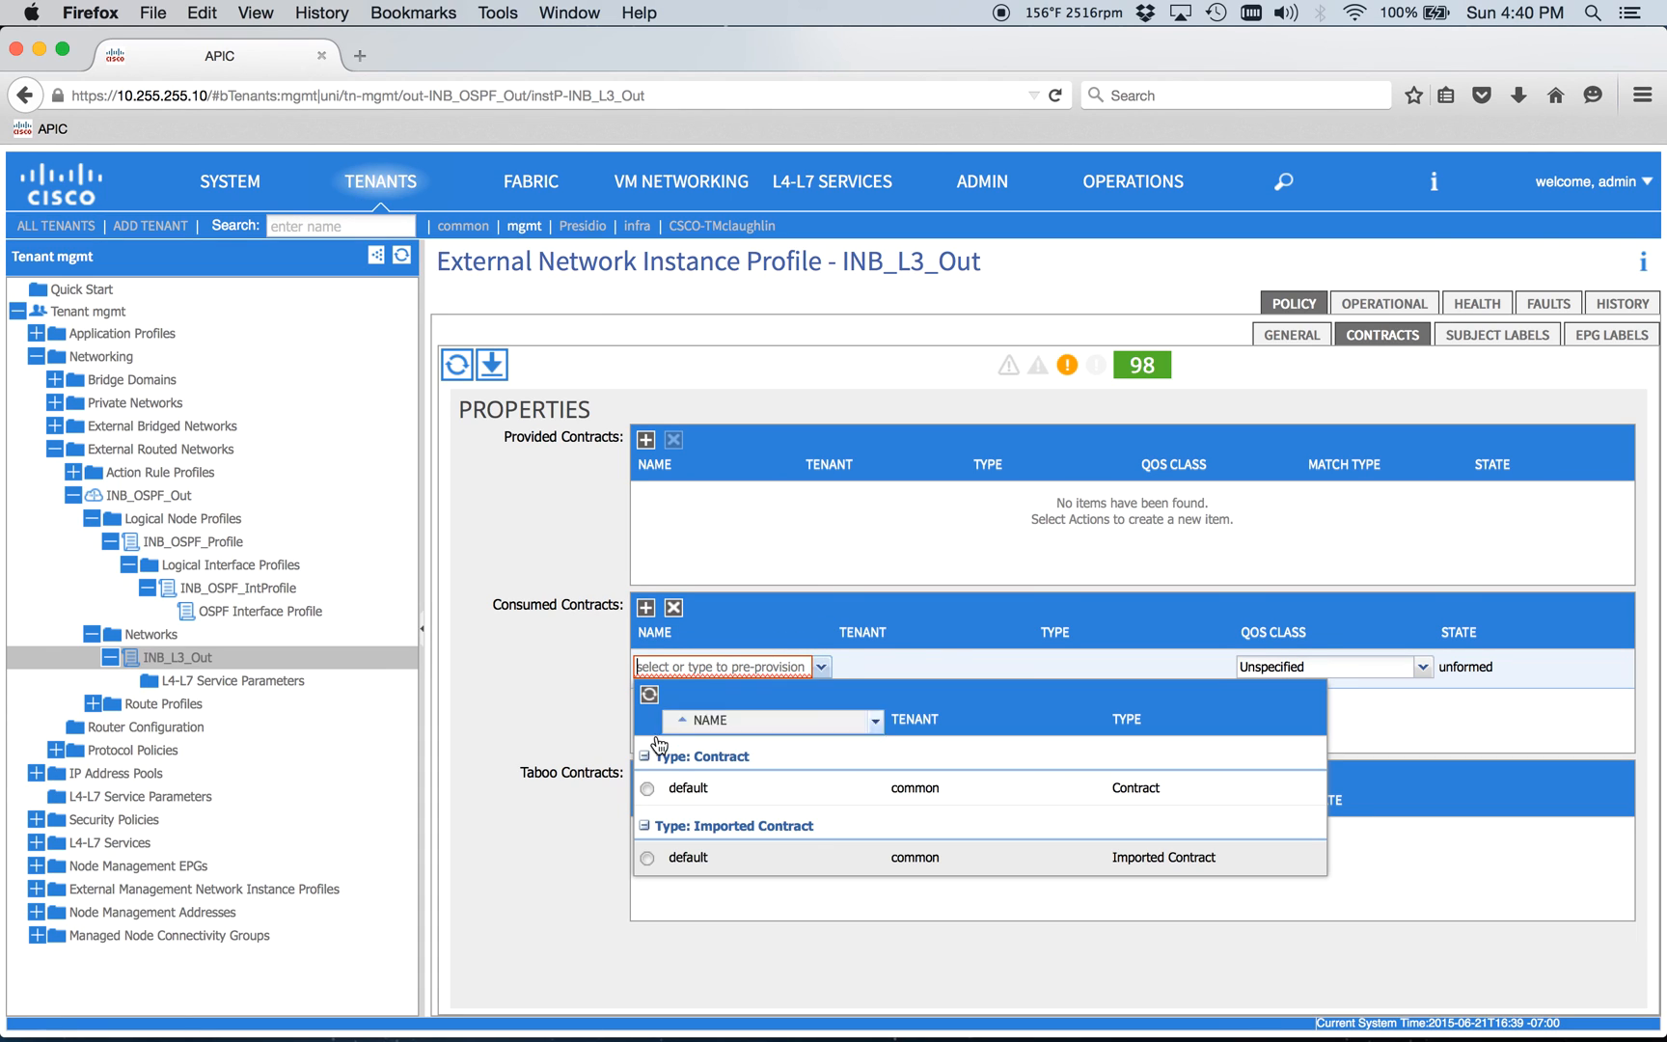
click(651, 793)
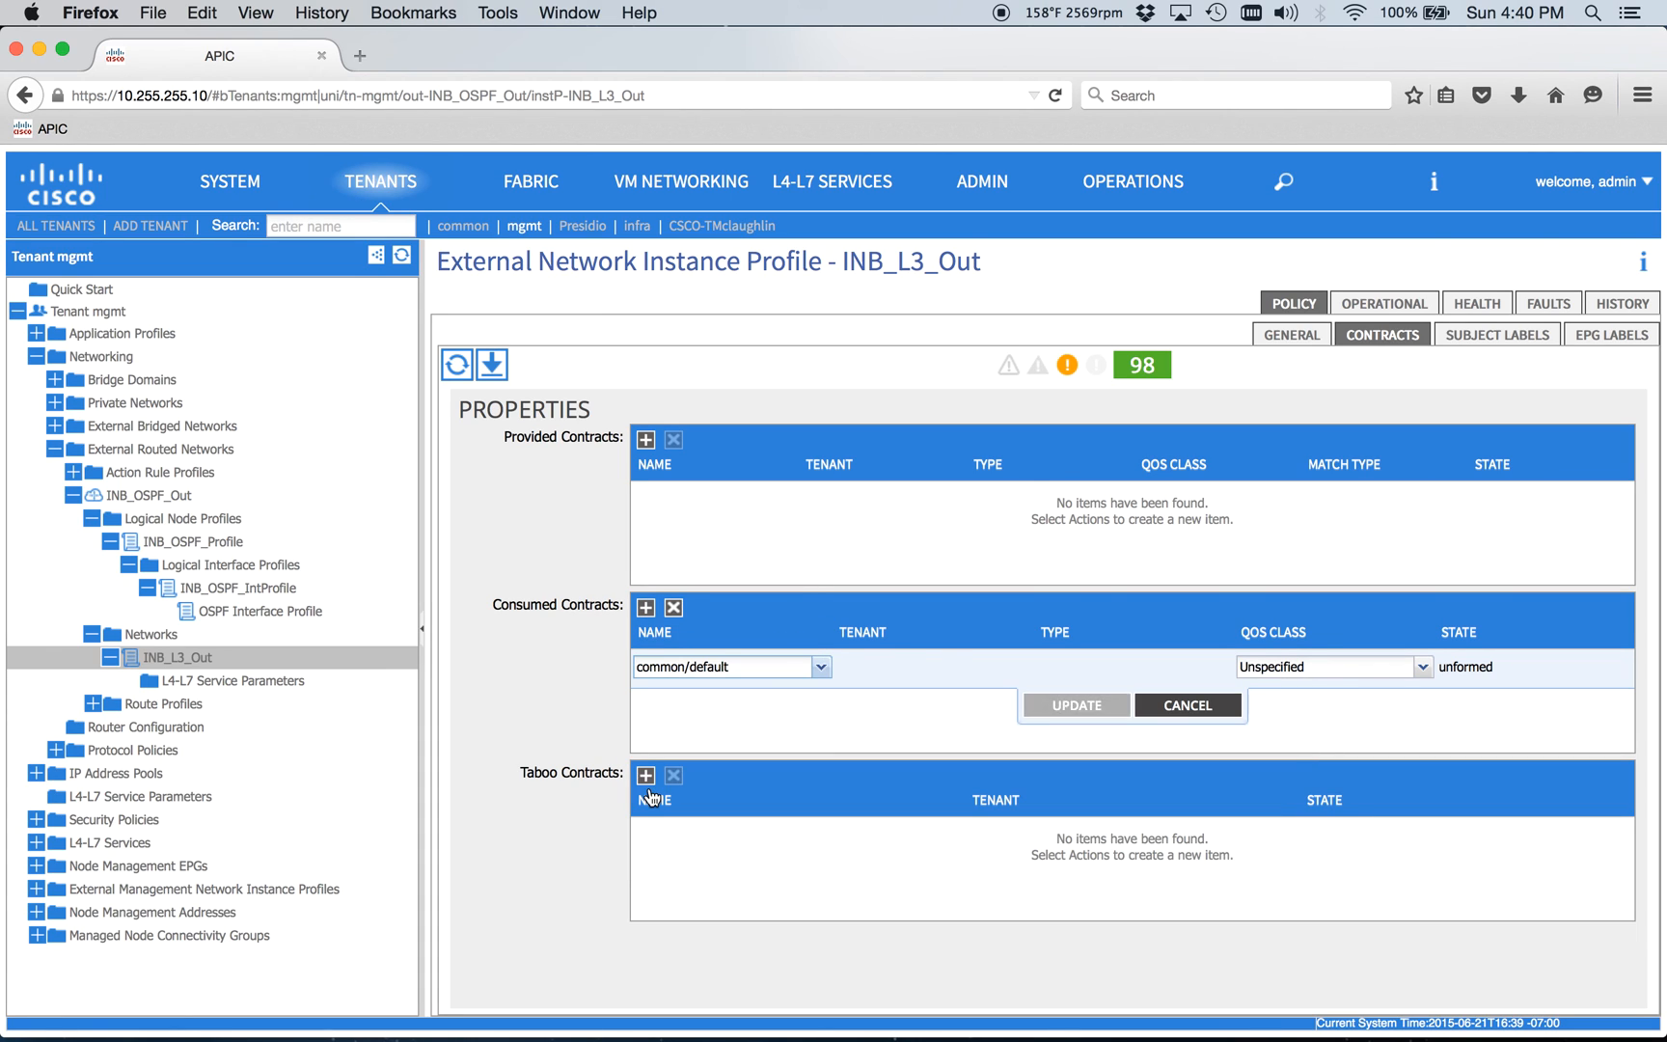
click(1090, 712)
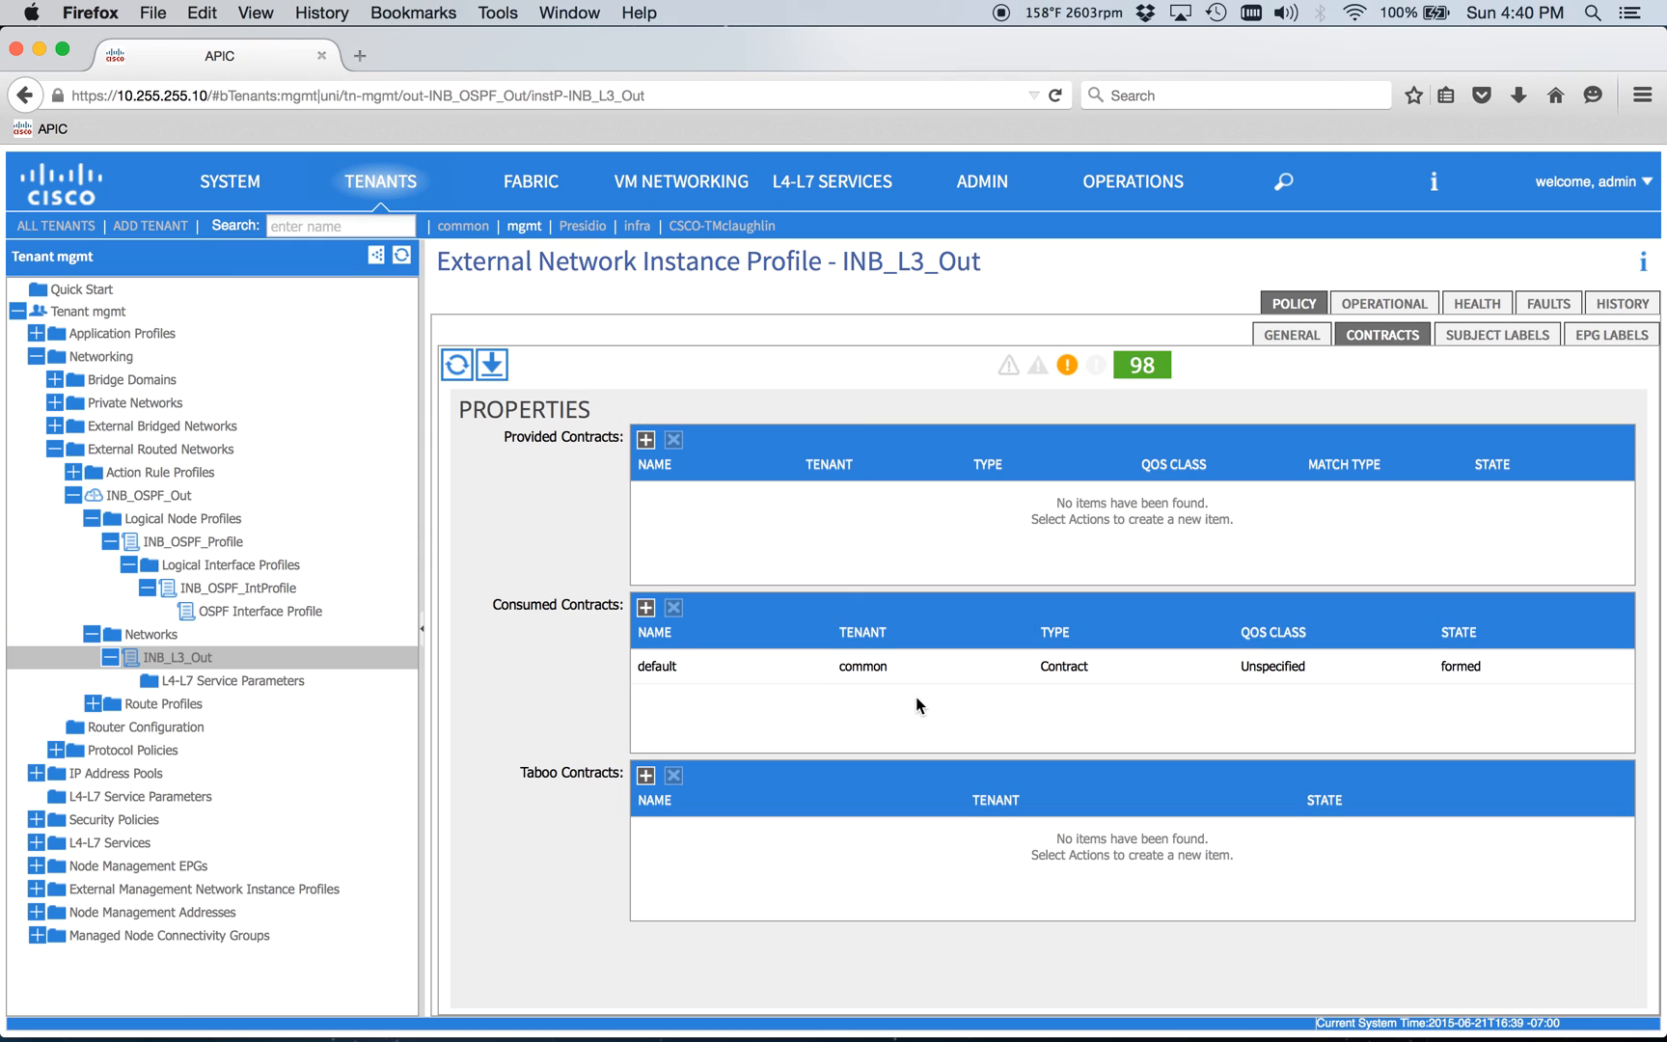
click(74, 497)
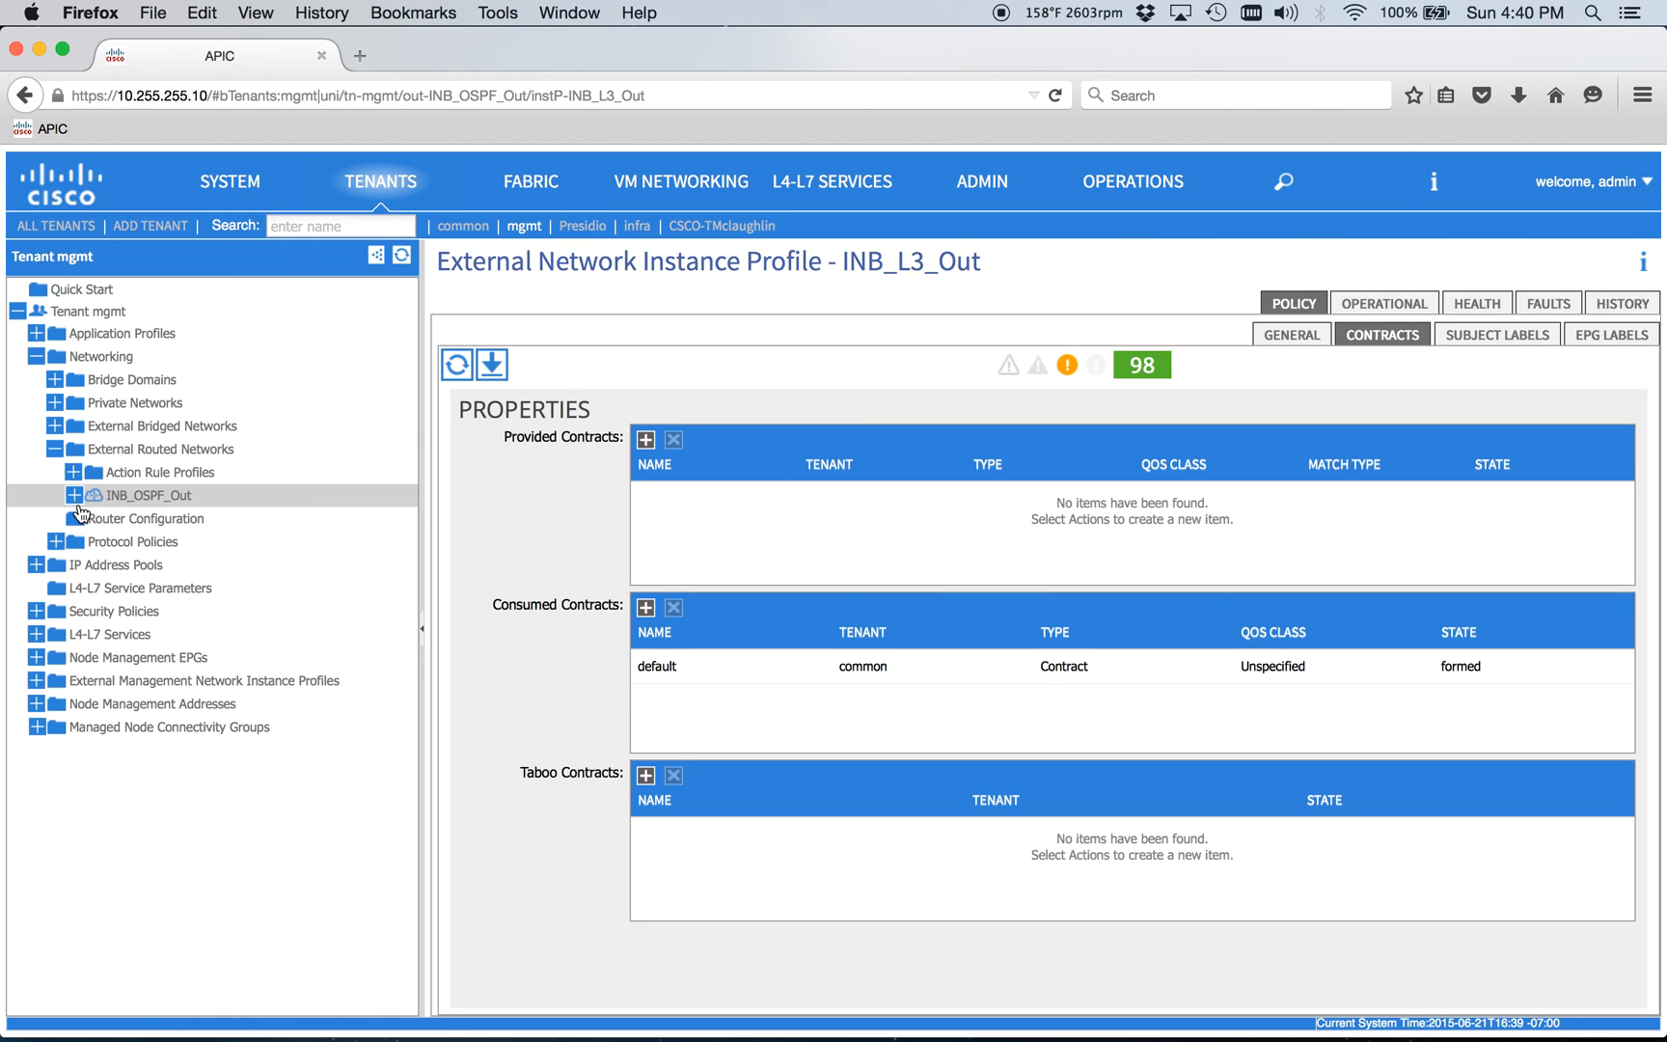
Associate the inb bridge domain with the mgmt/INB_OSPF_Out L3 out.
click(58, 450)
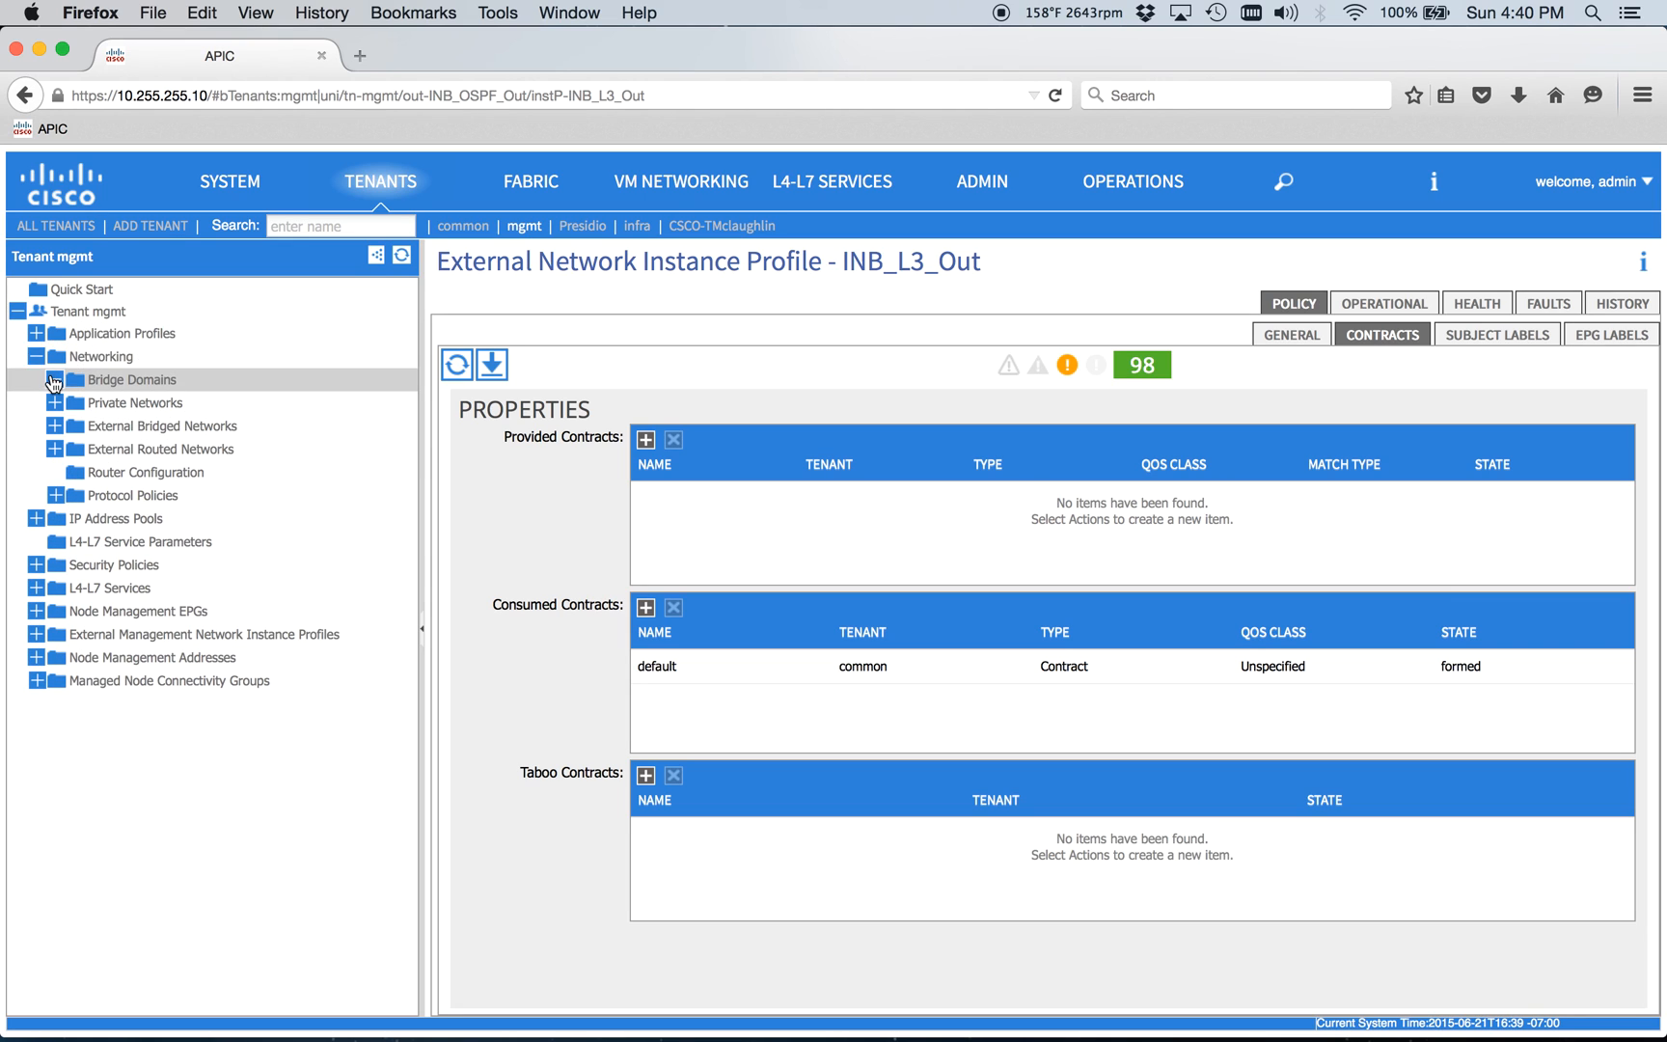
click(54, 380)
click(113, 404)
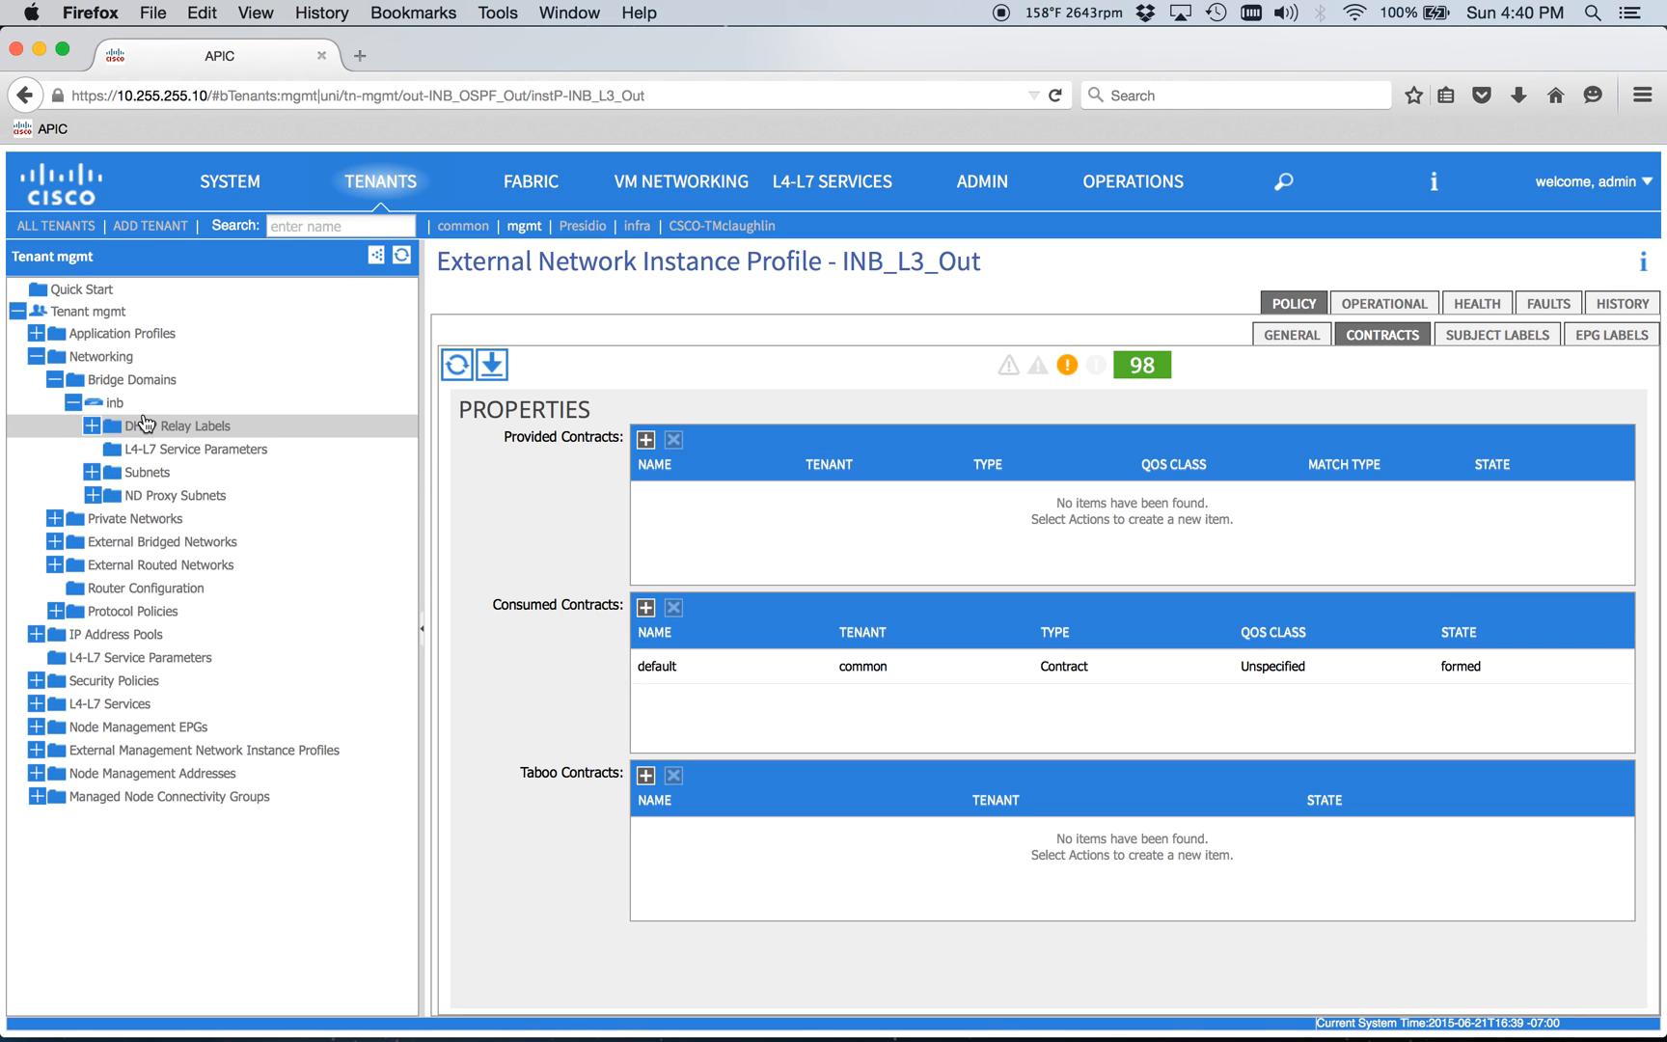
scroll(1042, 613, down, 3)
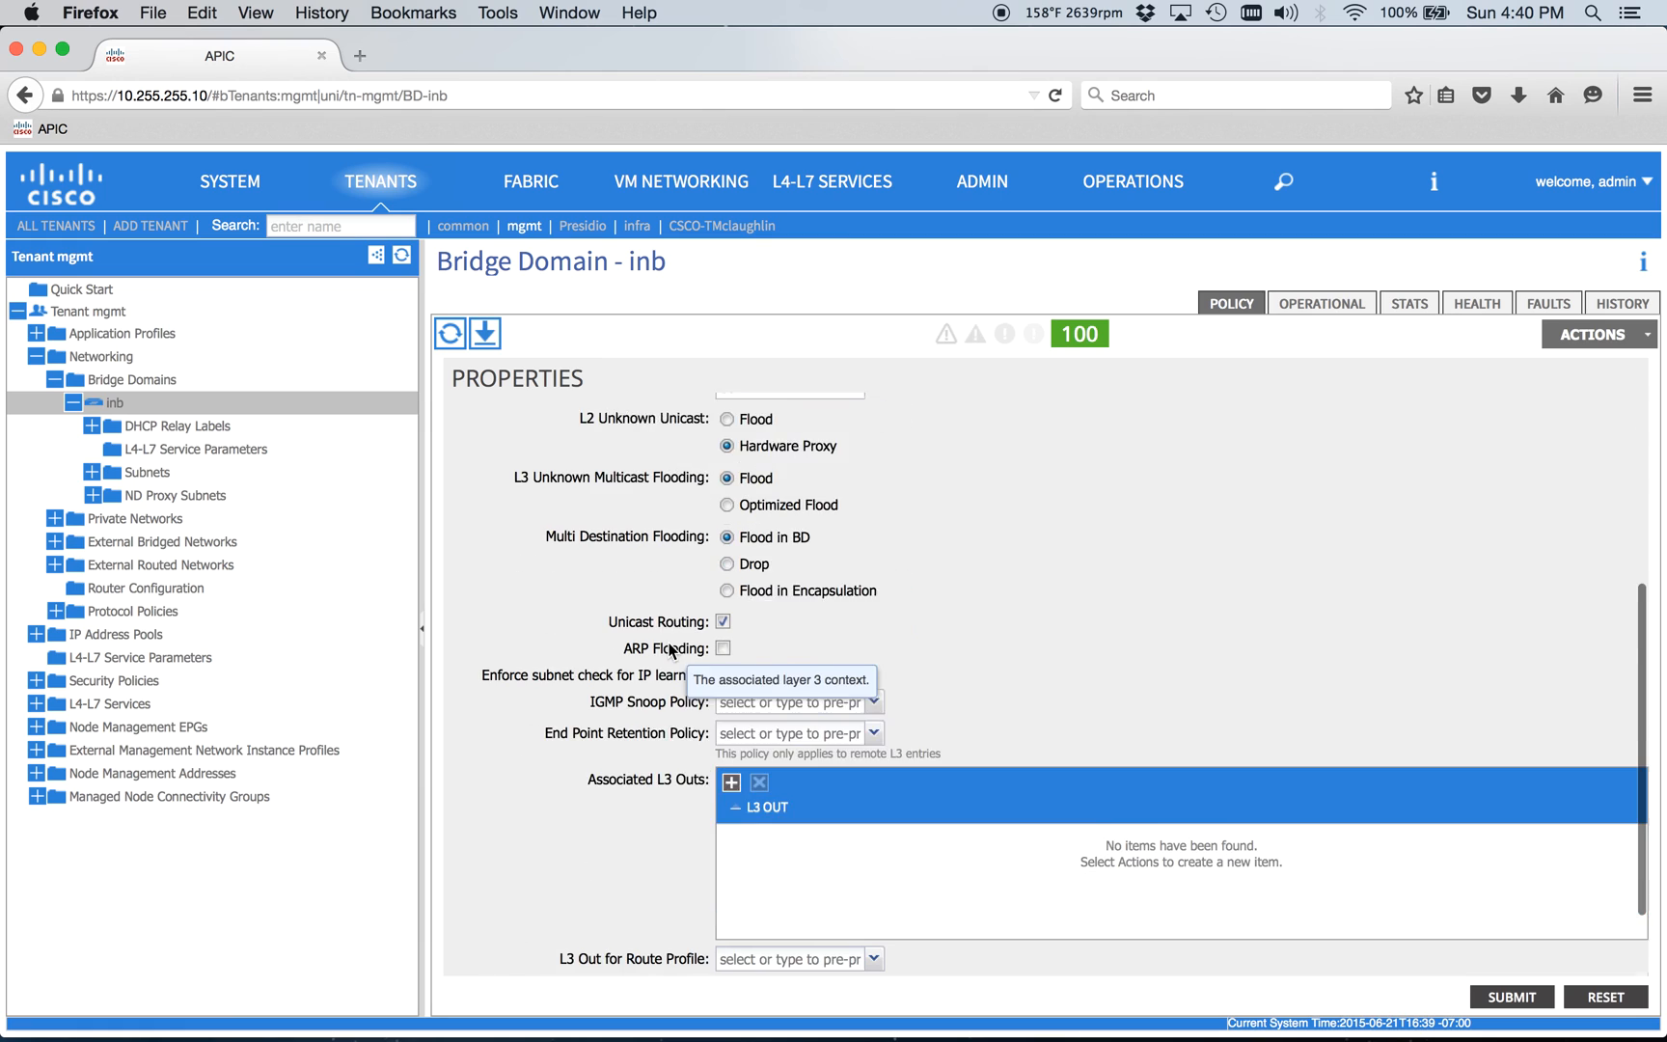
scroll(1042, 613, down, 2)
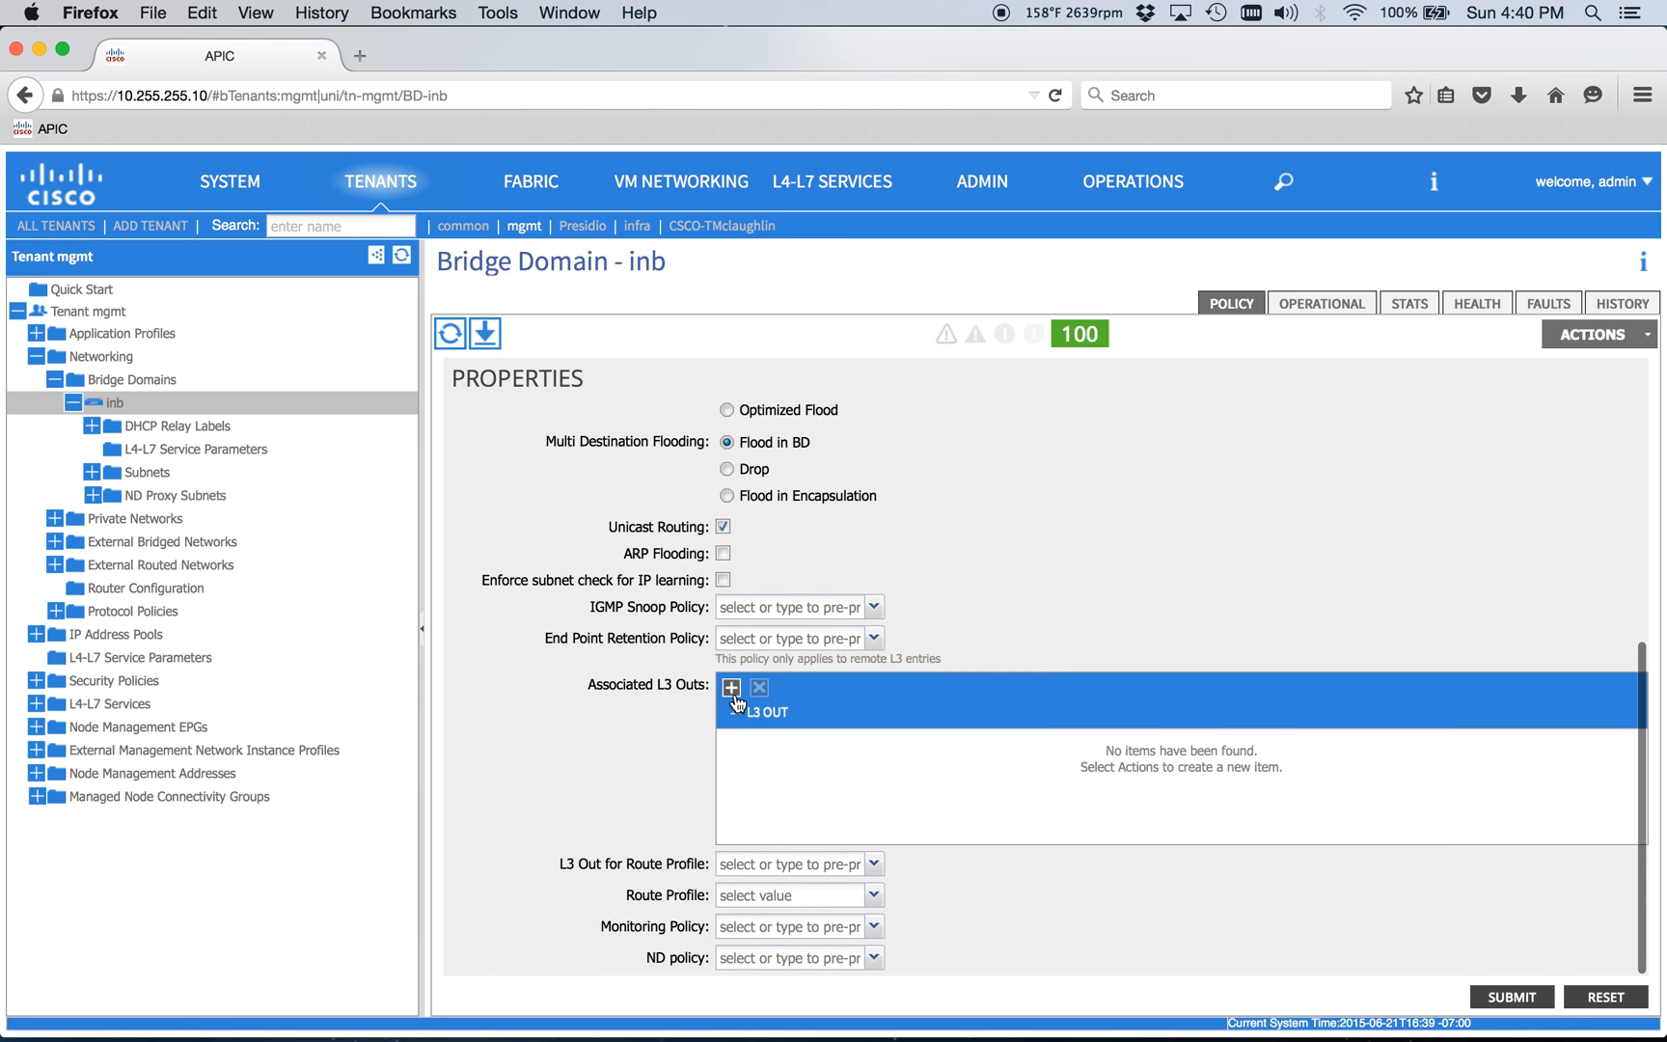
click(732, 688)
click(840, 746)
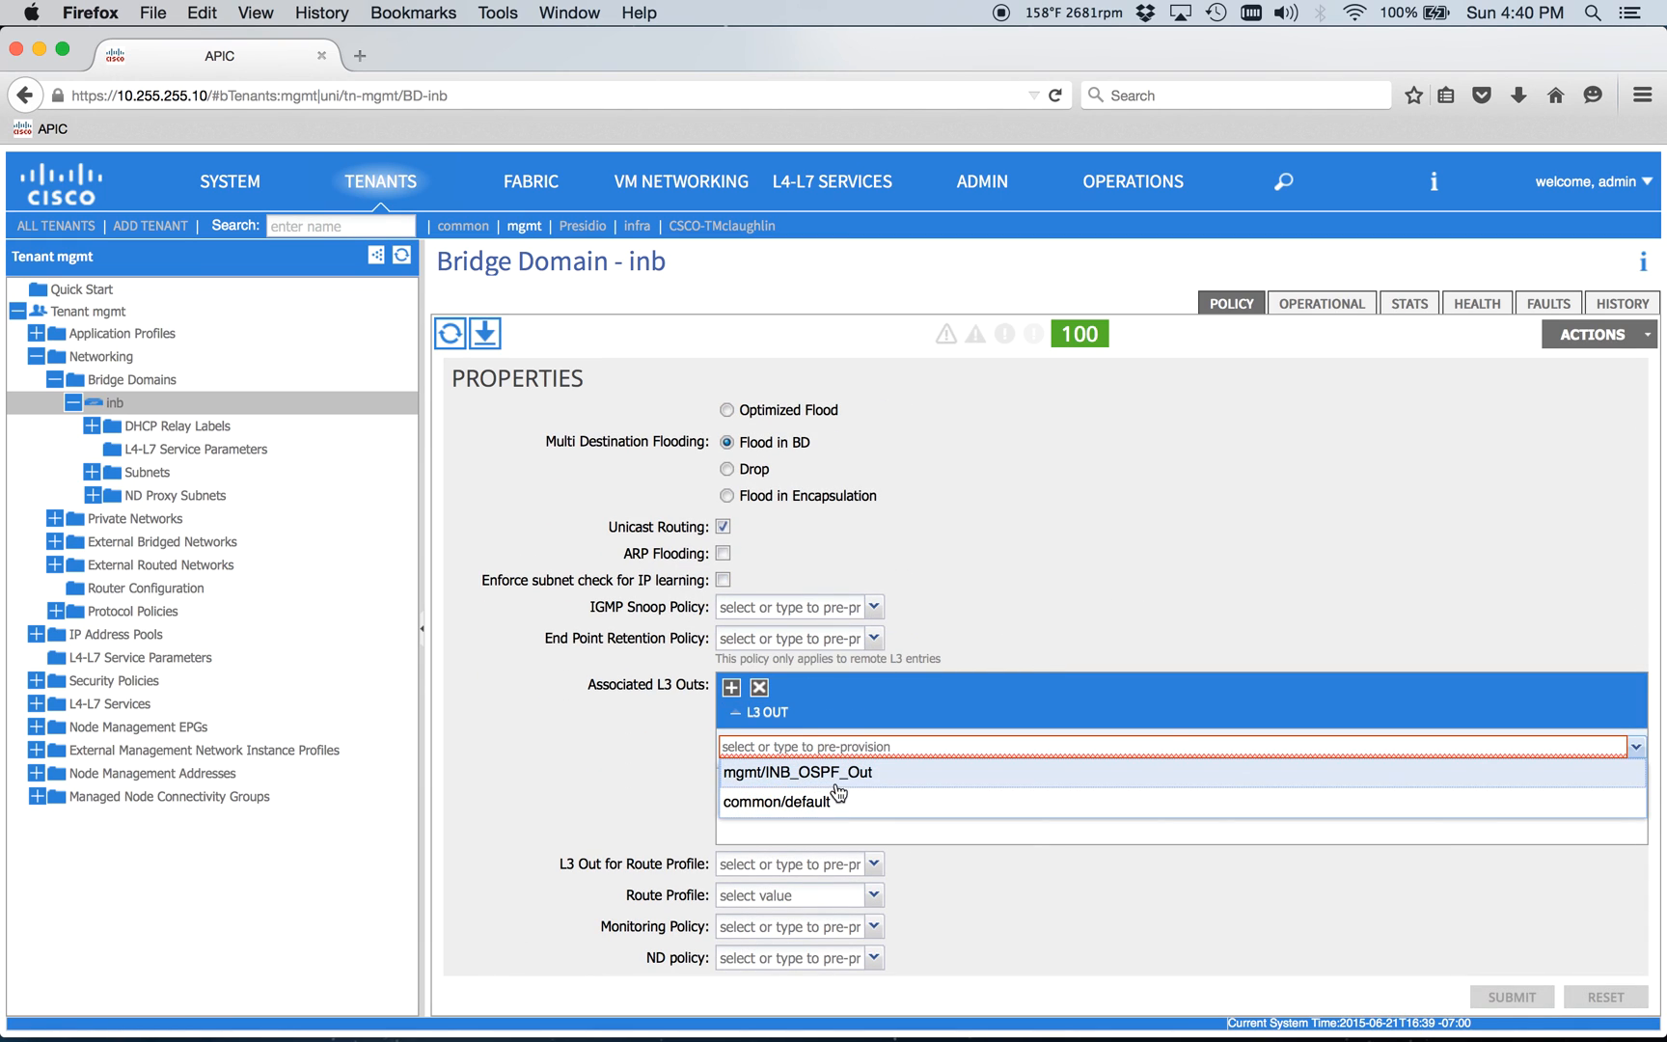
click(841, 775)
click(1101, 790)
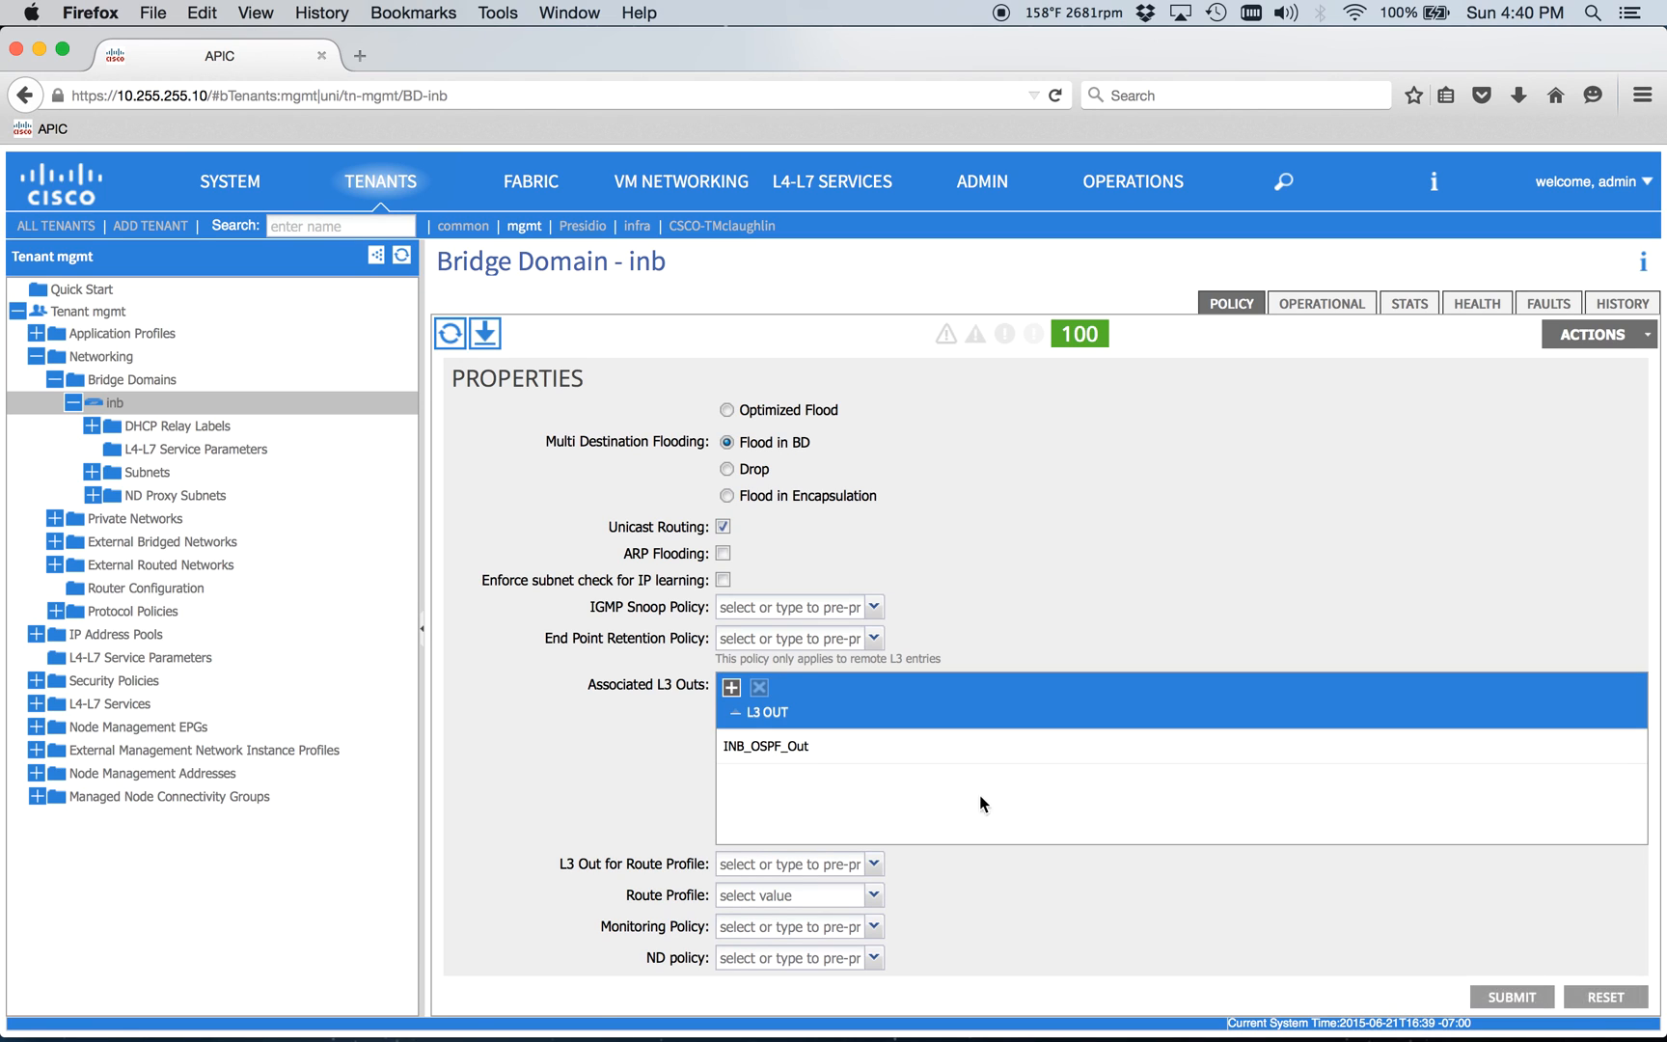
Show inb's empty Subnets list and switch over to the iTerm router session.
click(144, 478)
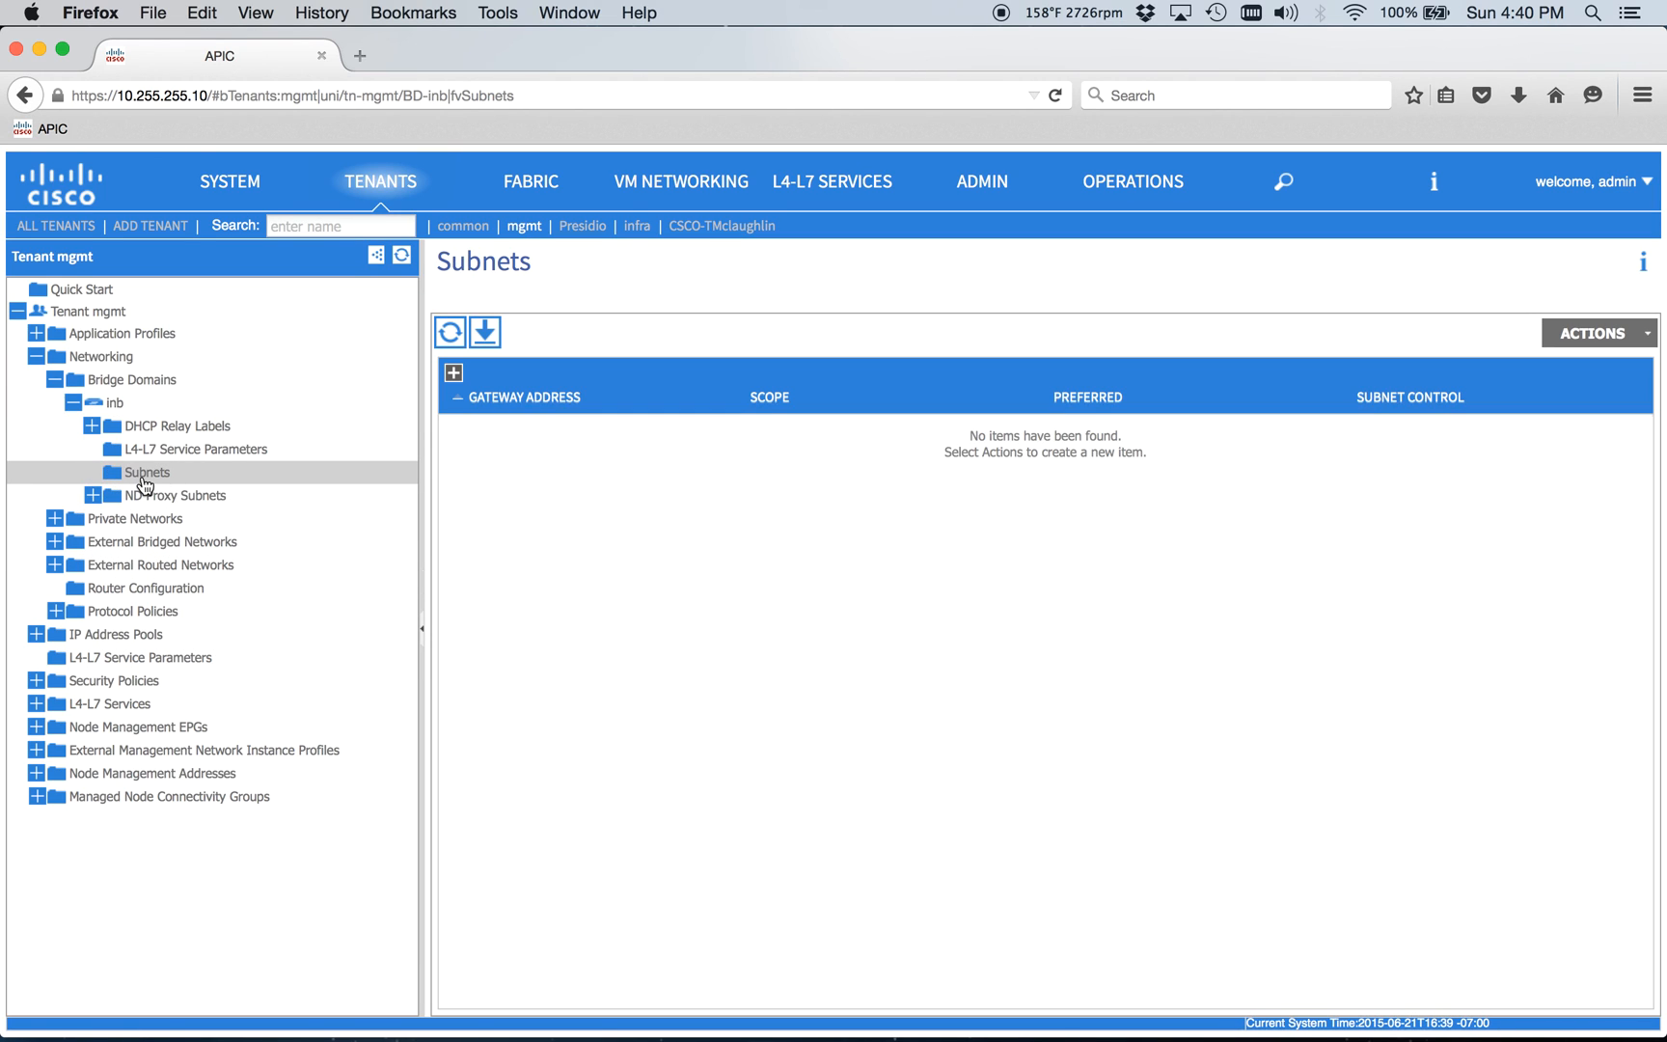
key(super+Tab)
key(super+shift+Tab)
key(super+Tab)
key(super+Tab)
key(super+Tab)
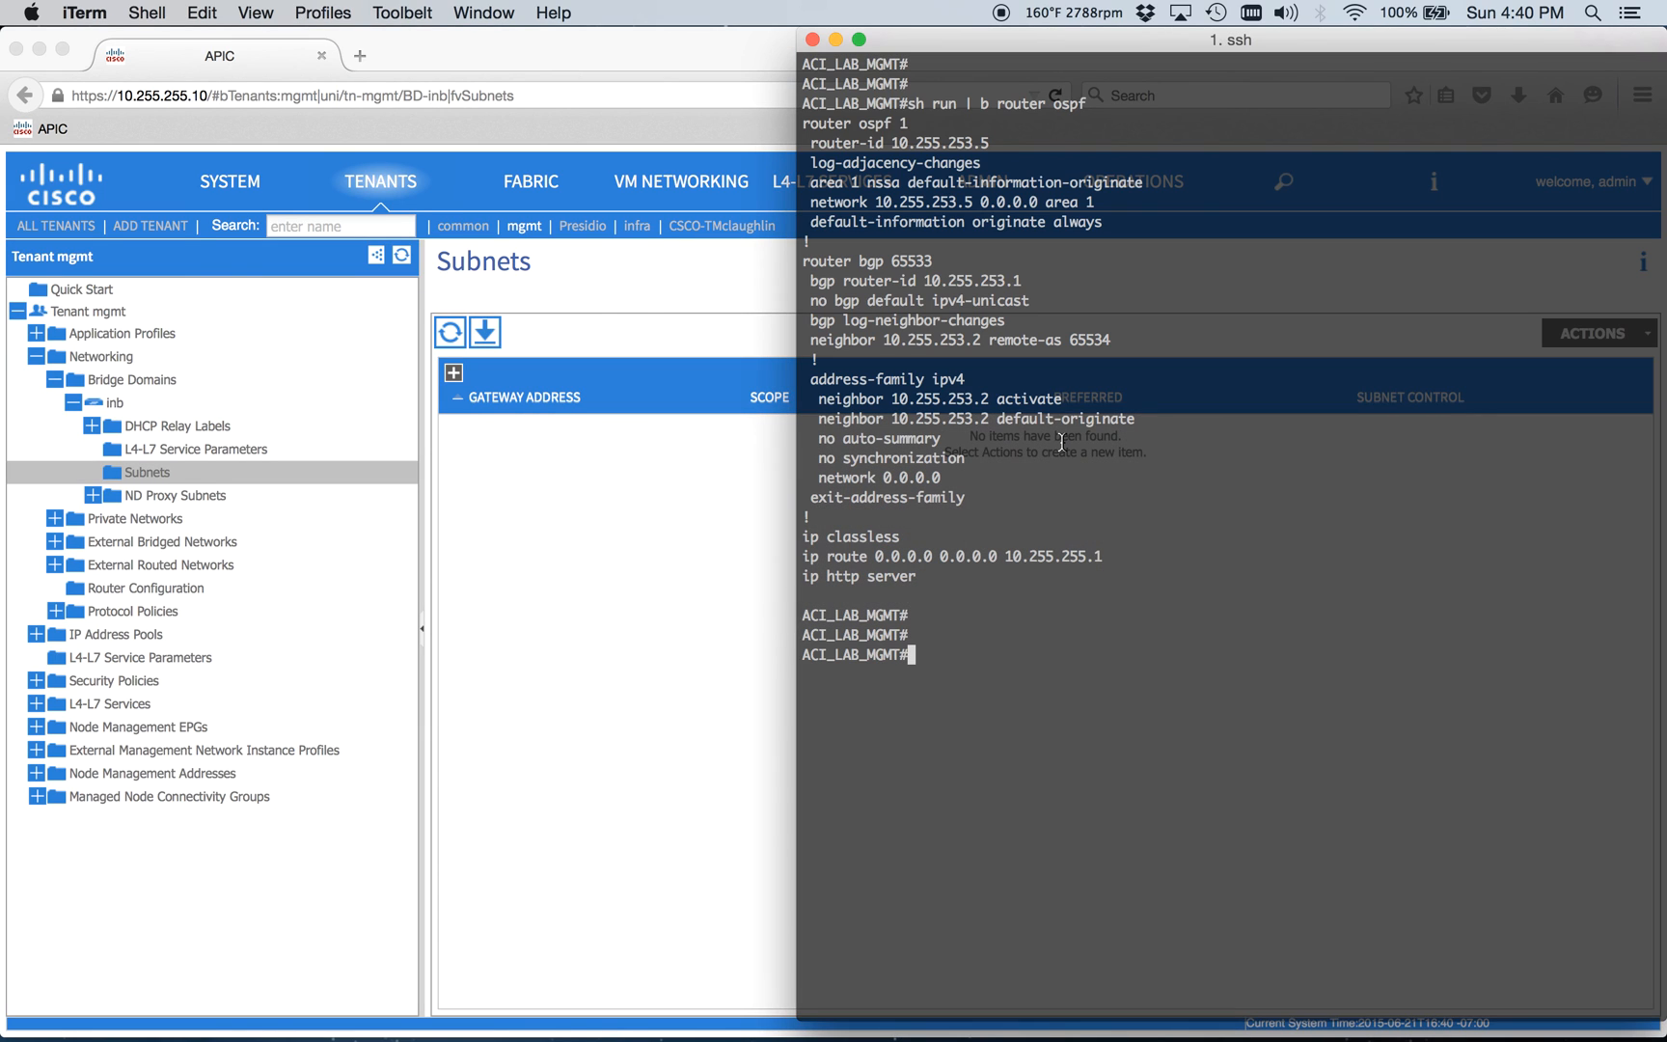
text(sh ip ospf nei)
Run 'sh ip ospf nei', 'sh int g0/2' and ping 10.255.253.6 on the router, then return to APIC.
key(Return)
key(Return)
key(Return)
text(sh int g0/)
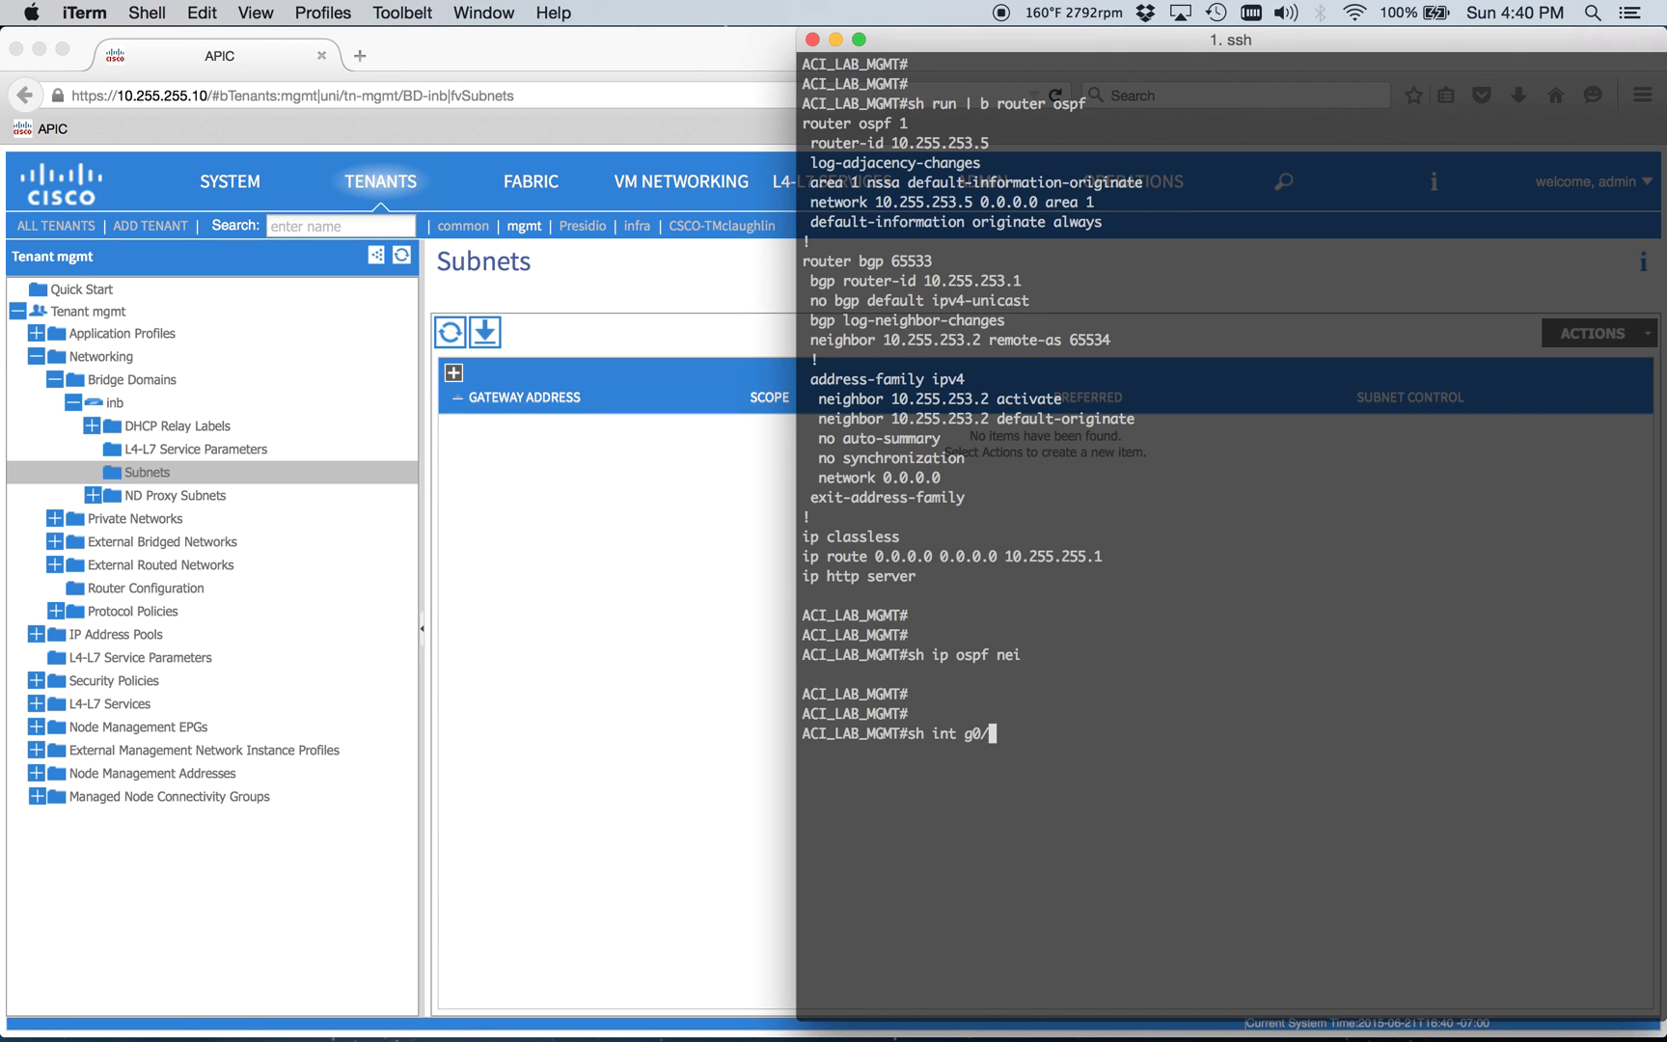
text(2)
key(Return)
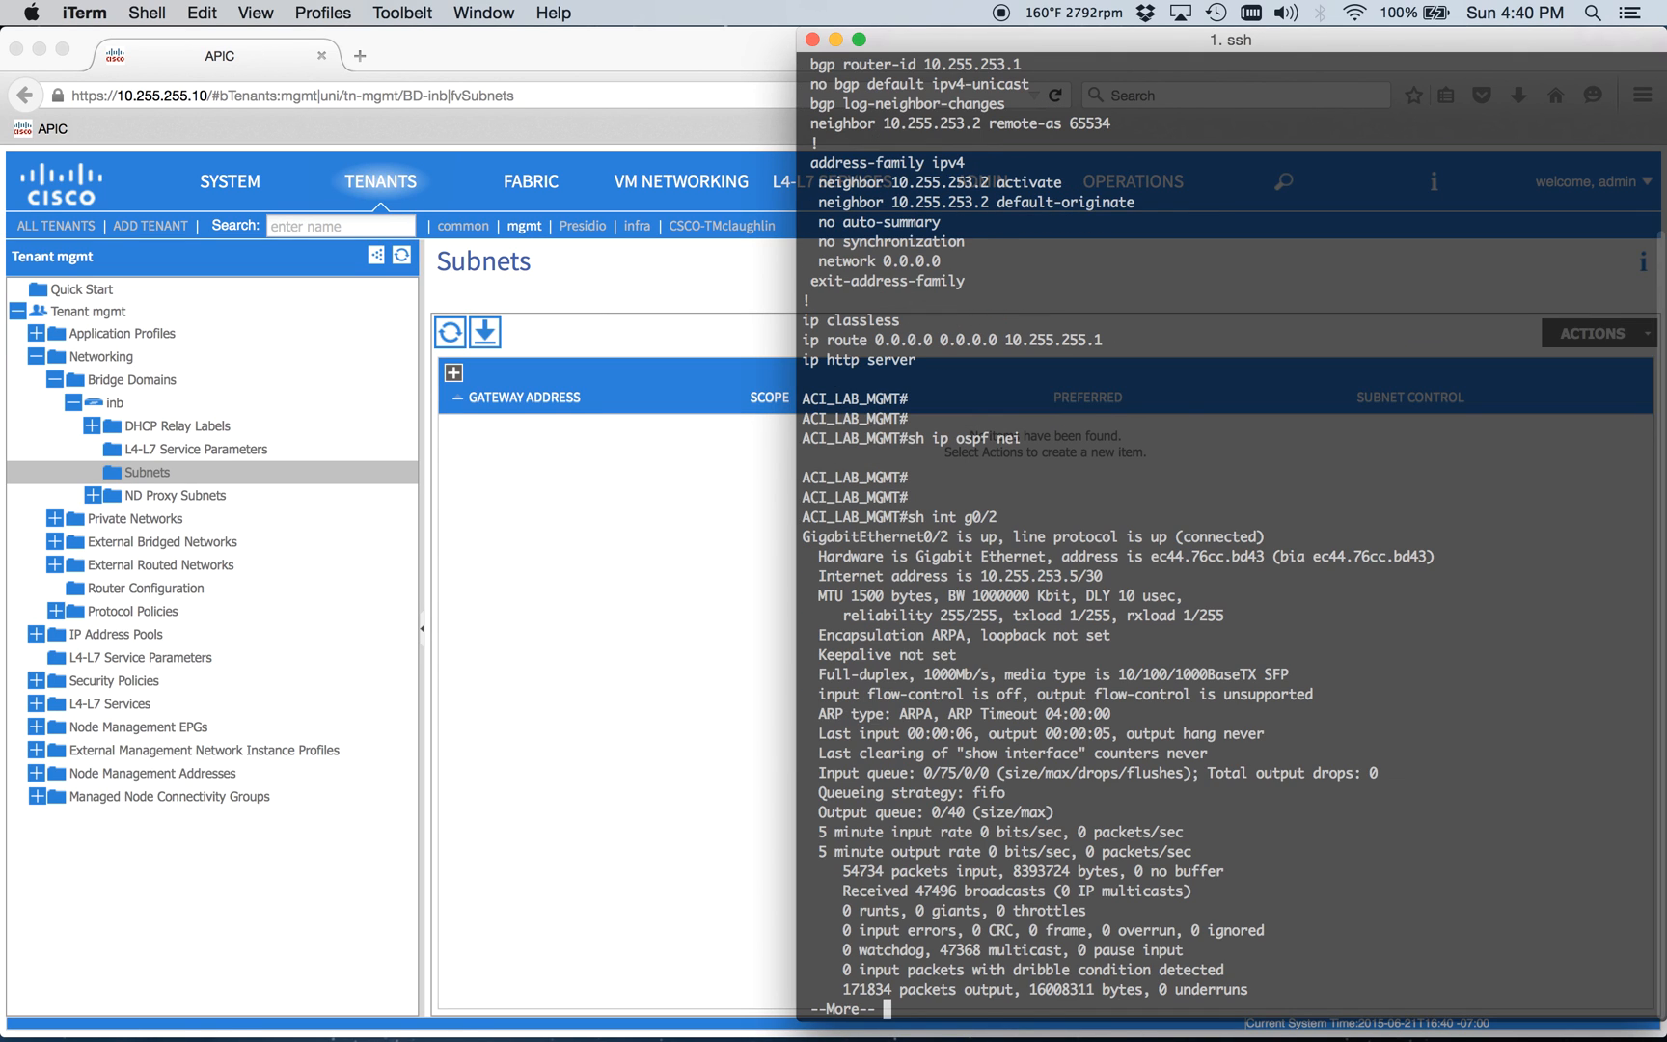
key(Return)
key(Return)
text(ping 10.255.253.6)
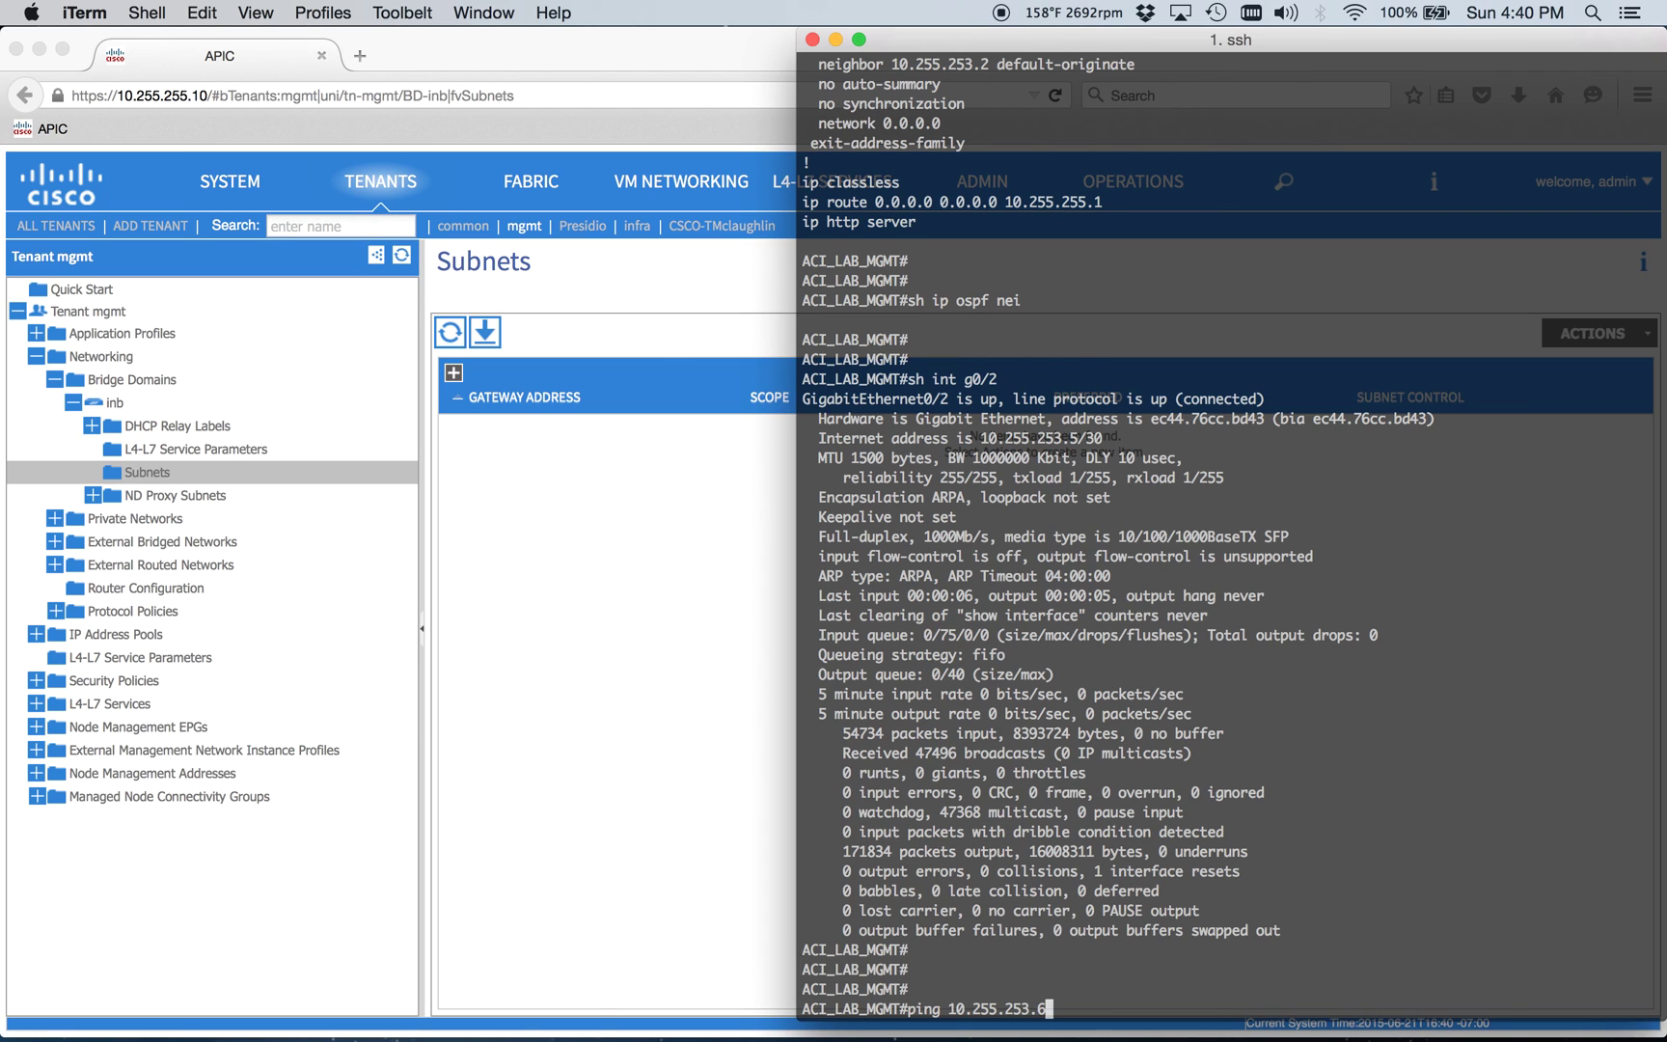
key(Return)
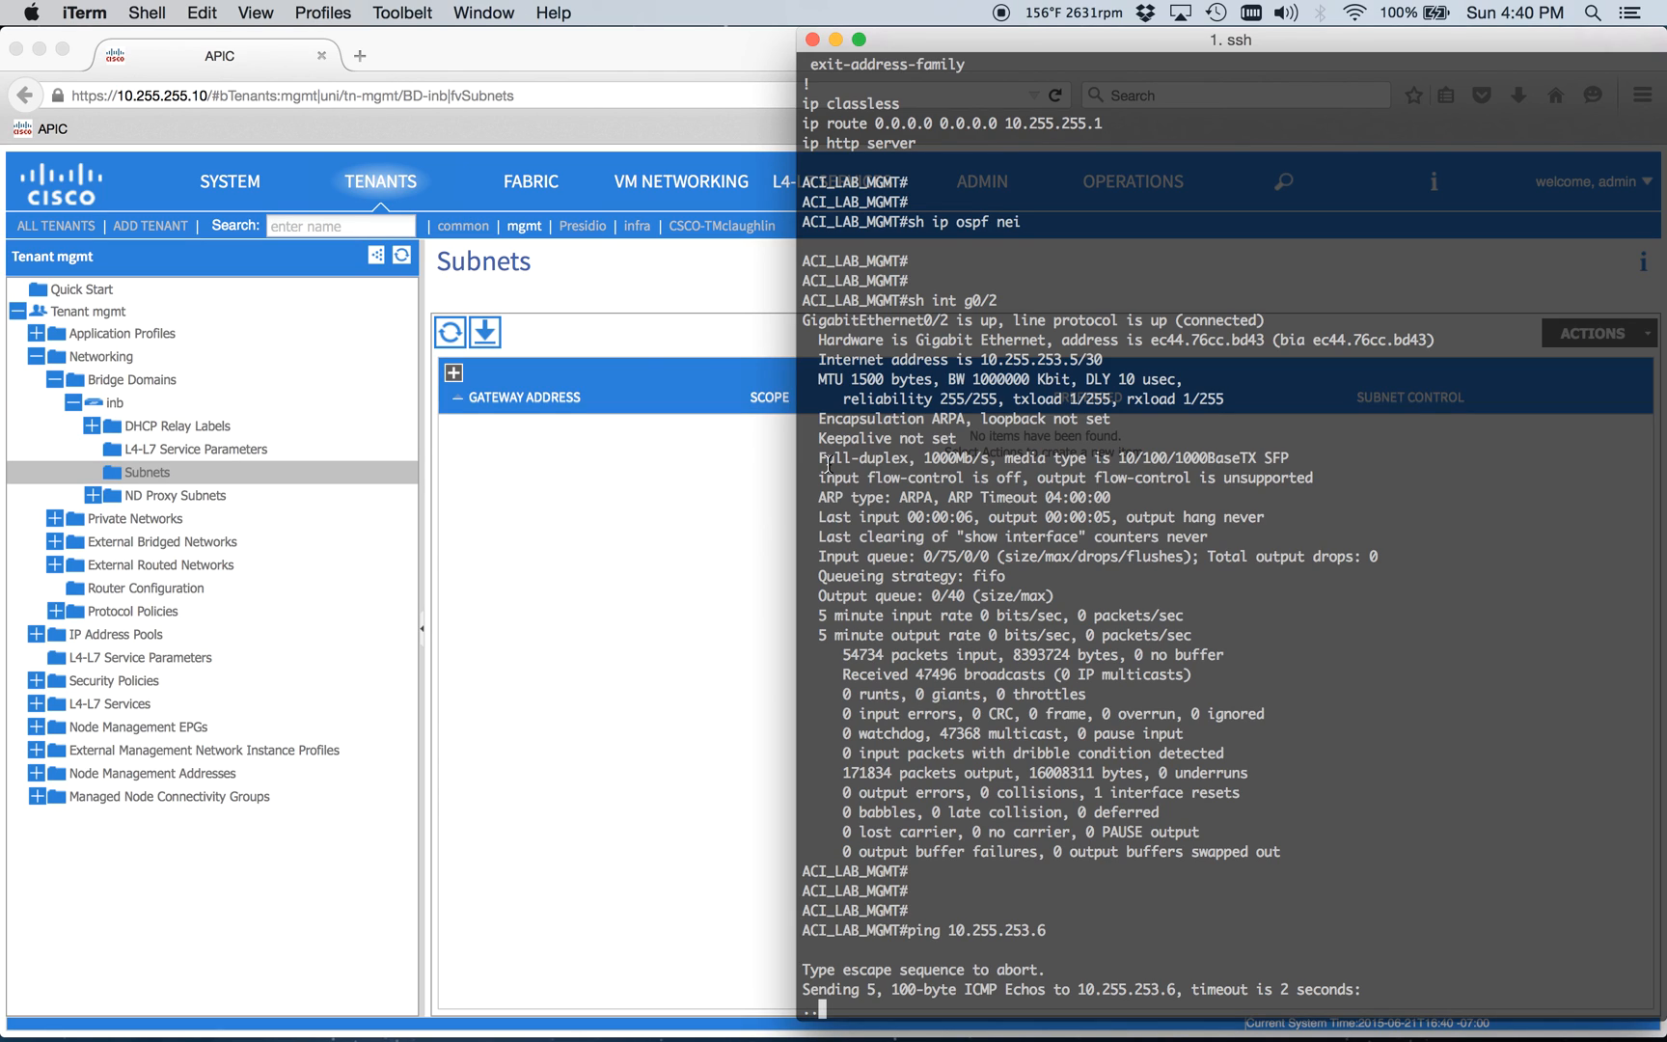
click(578, 542)
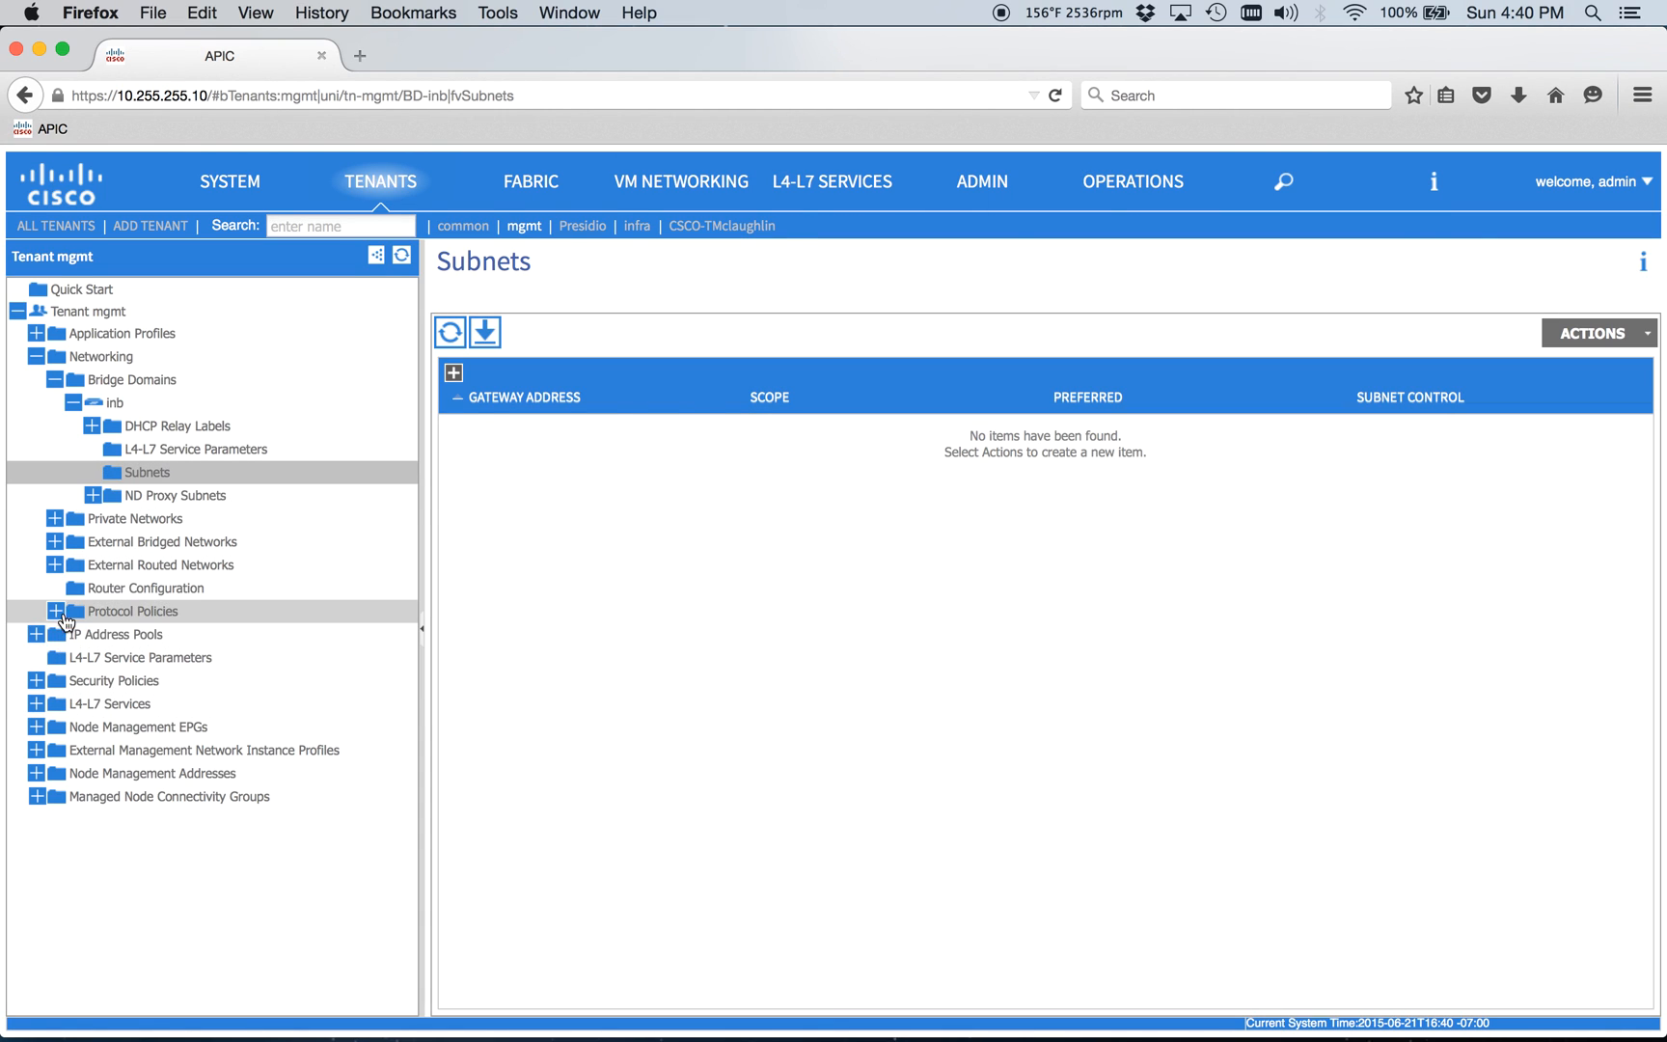
Acknowledge fault F1034 on INB_OSPF_Out's Faults view, then reopen INB_OSPF_IntProfile's routed interface.
click(54, 564)
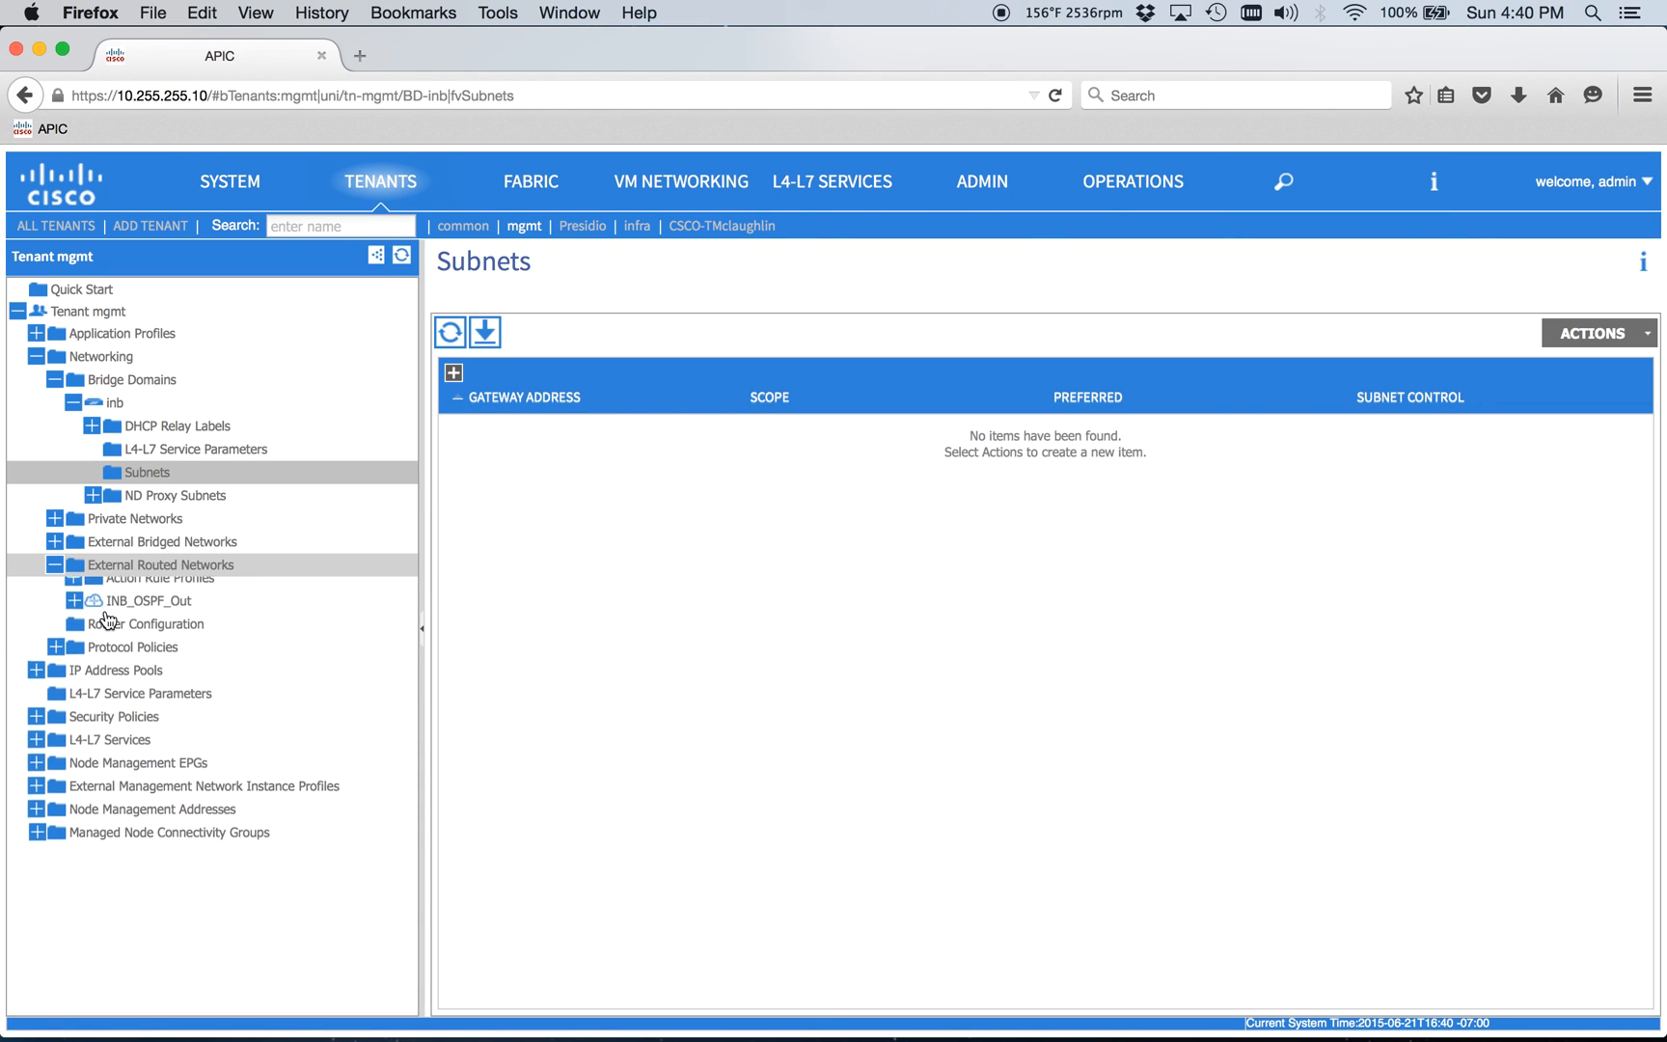
click(125, 587)
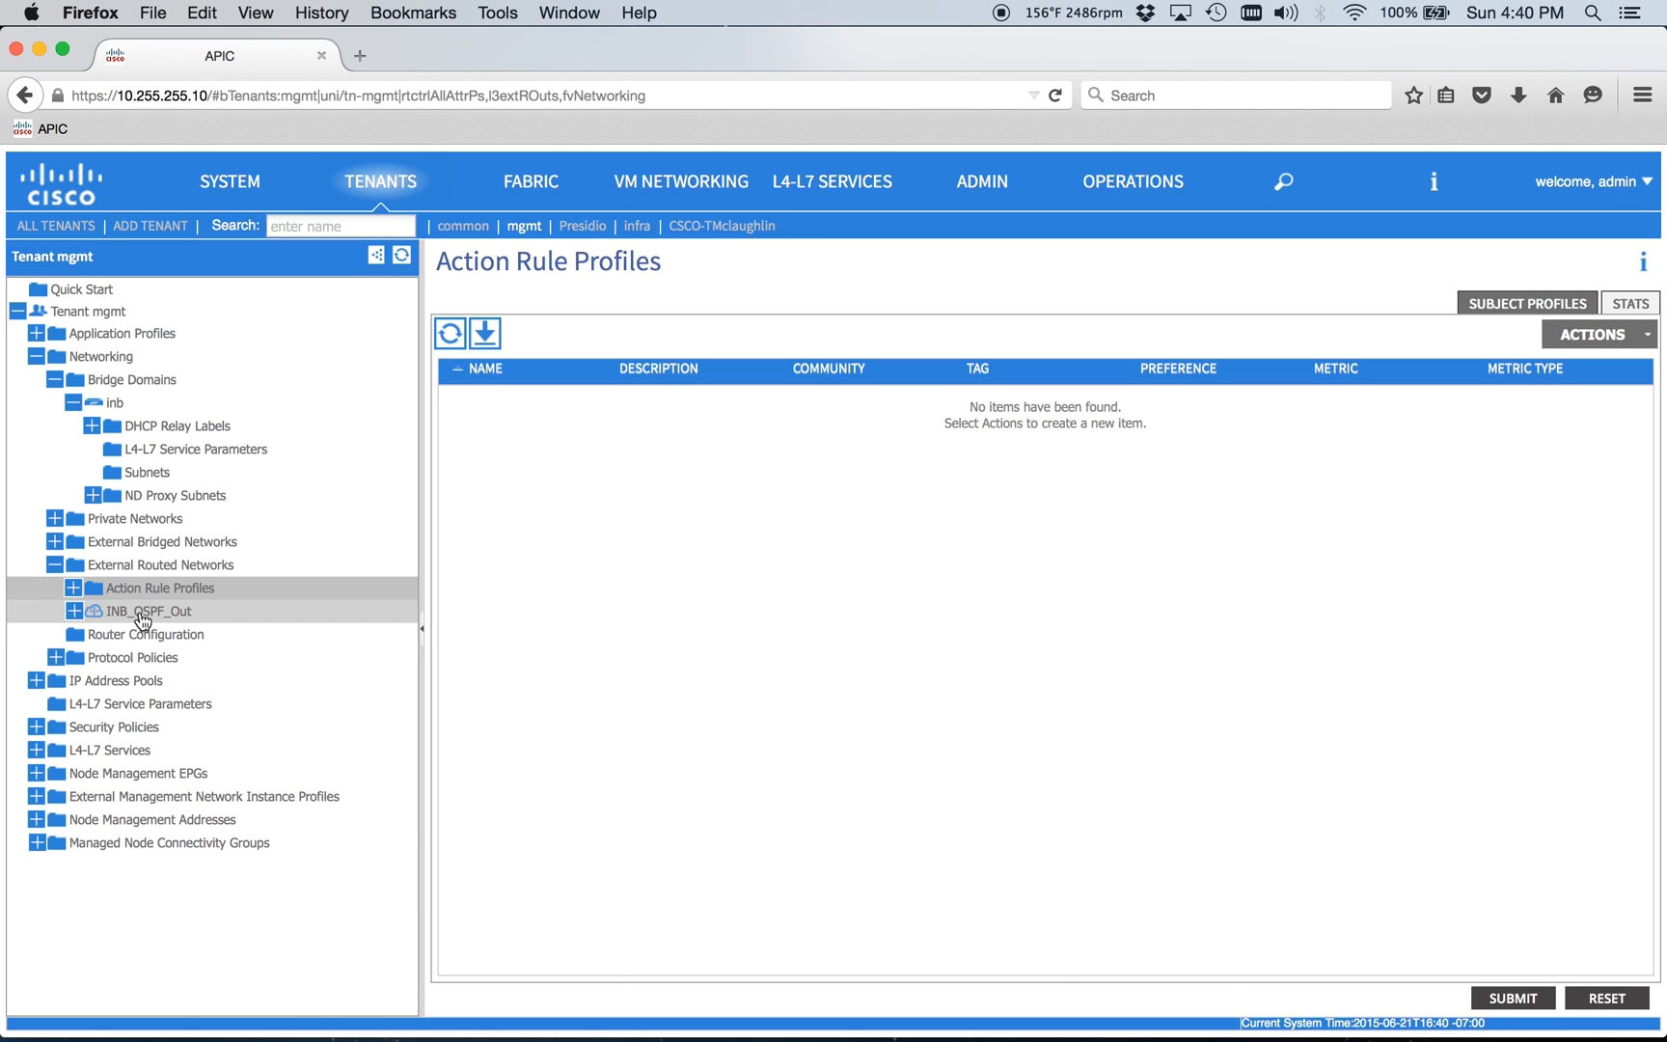
click(74, 611)
click(137, 613)
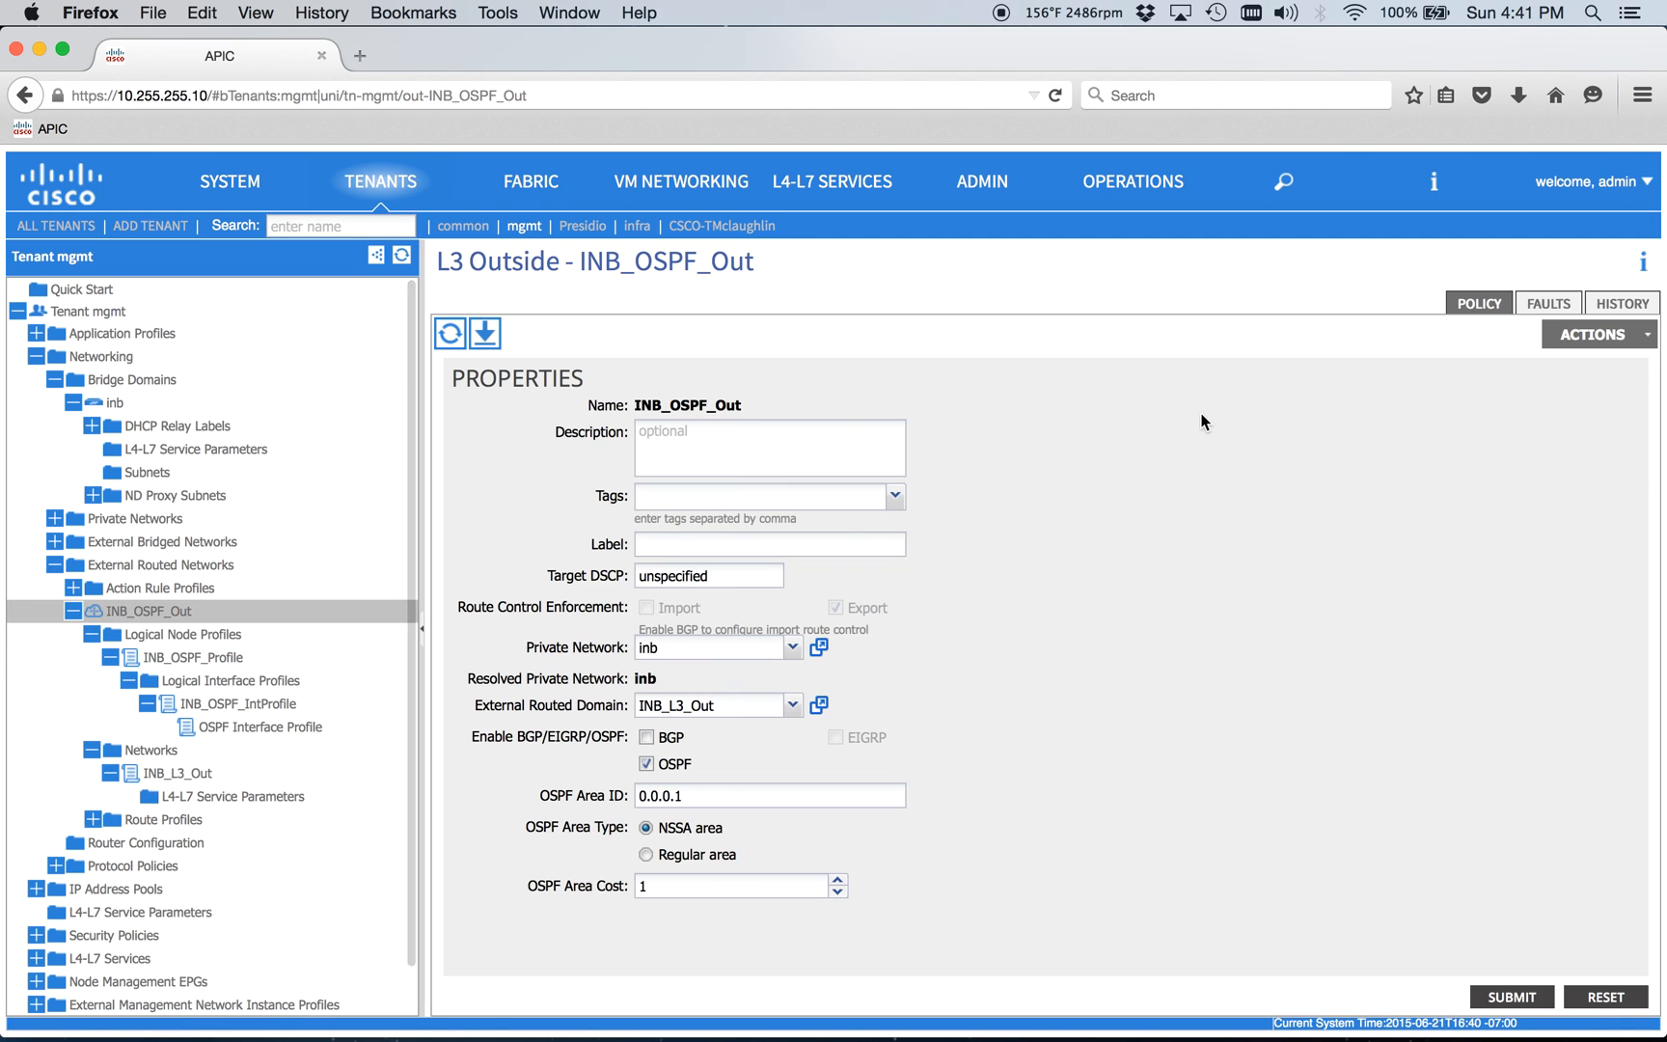
click(1548, 302)
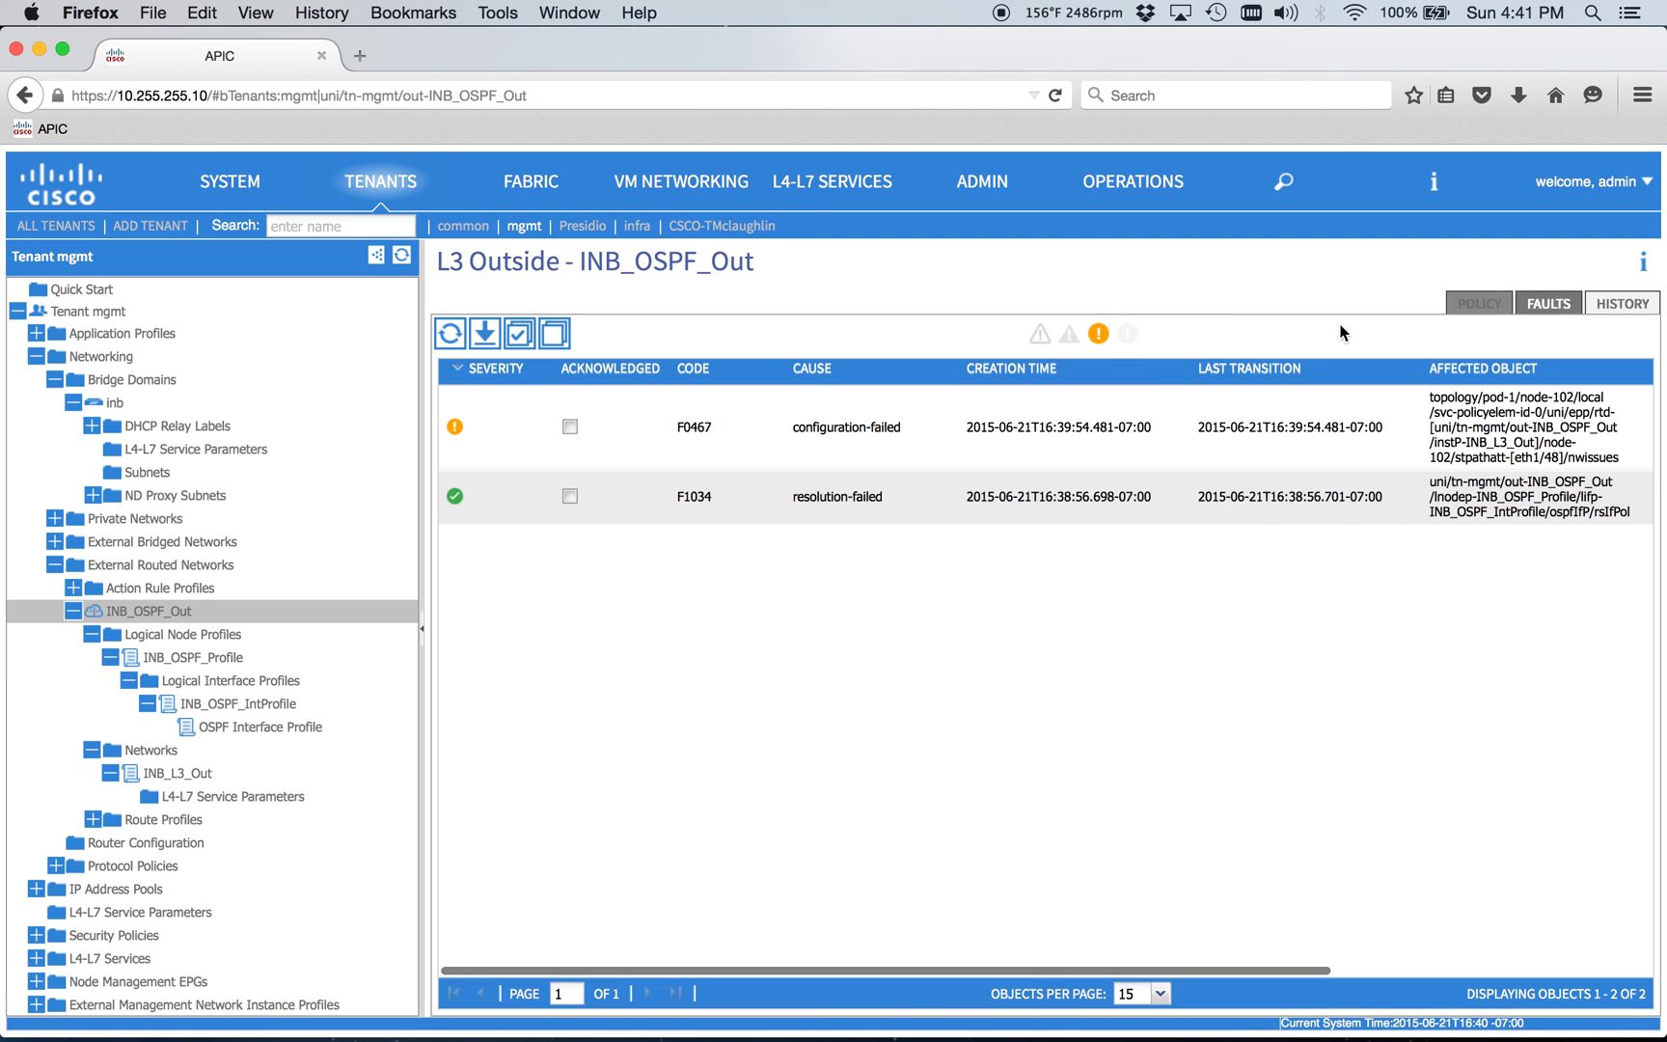
click(569, 495)
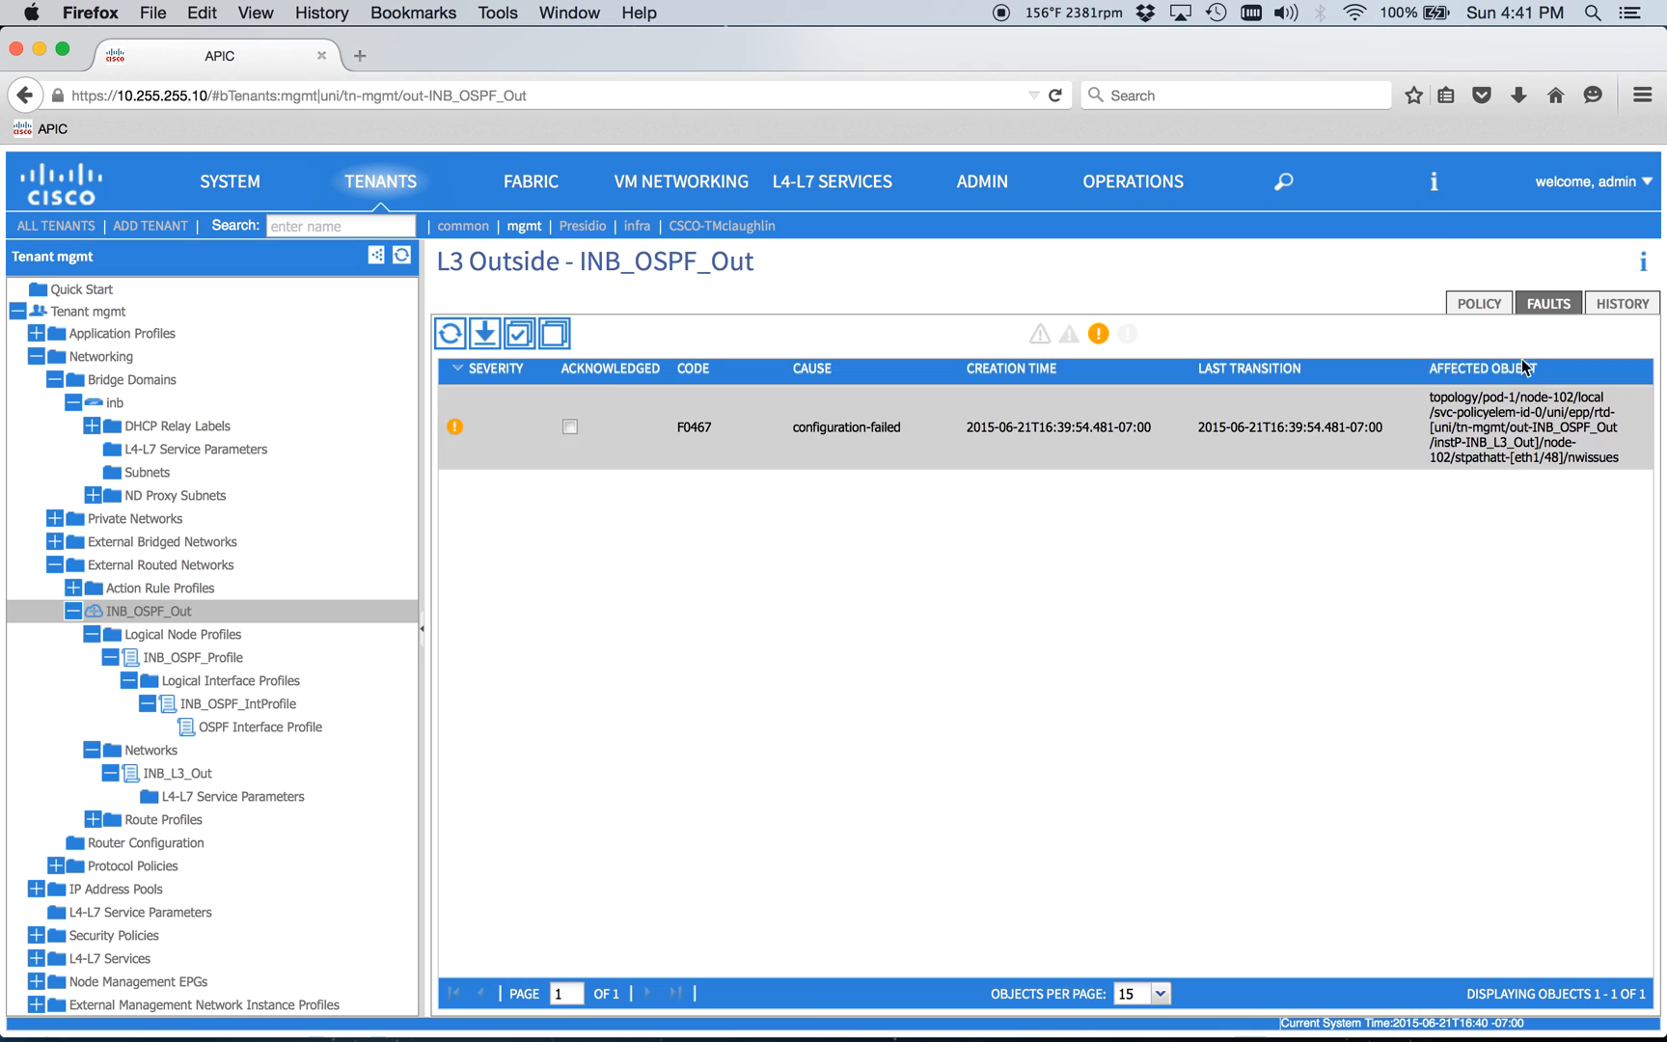
click(1480, 303)
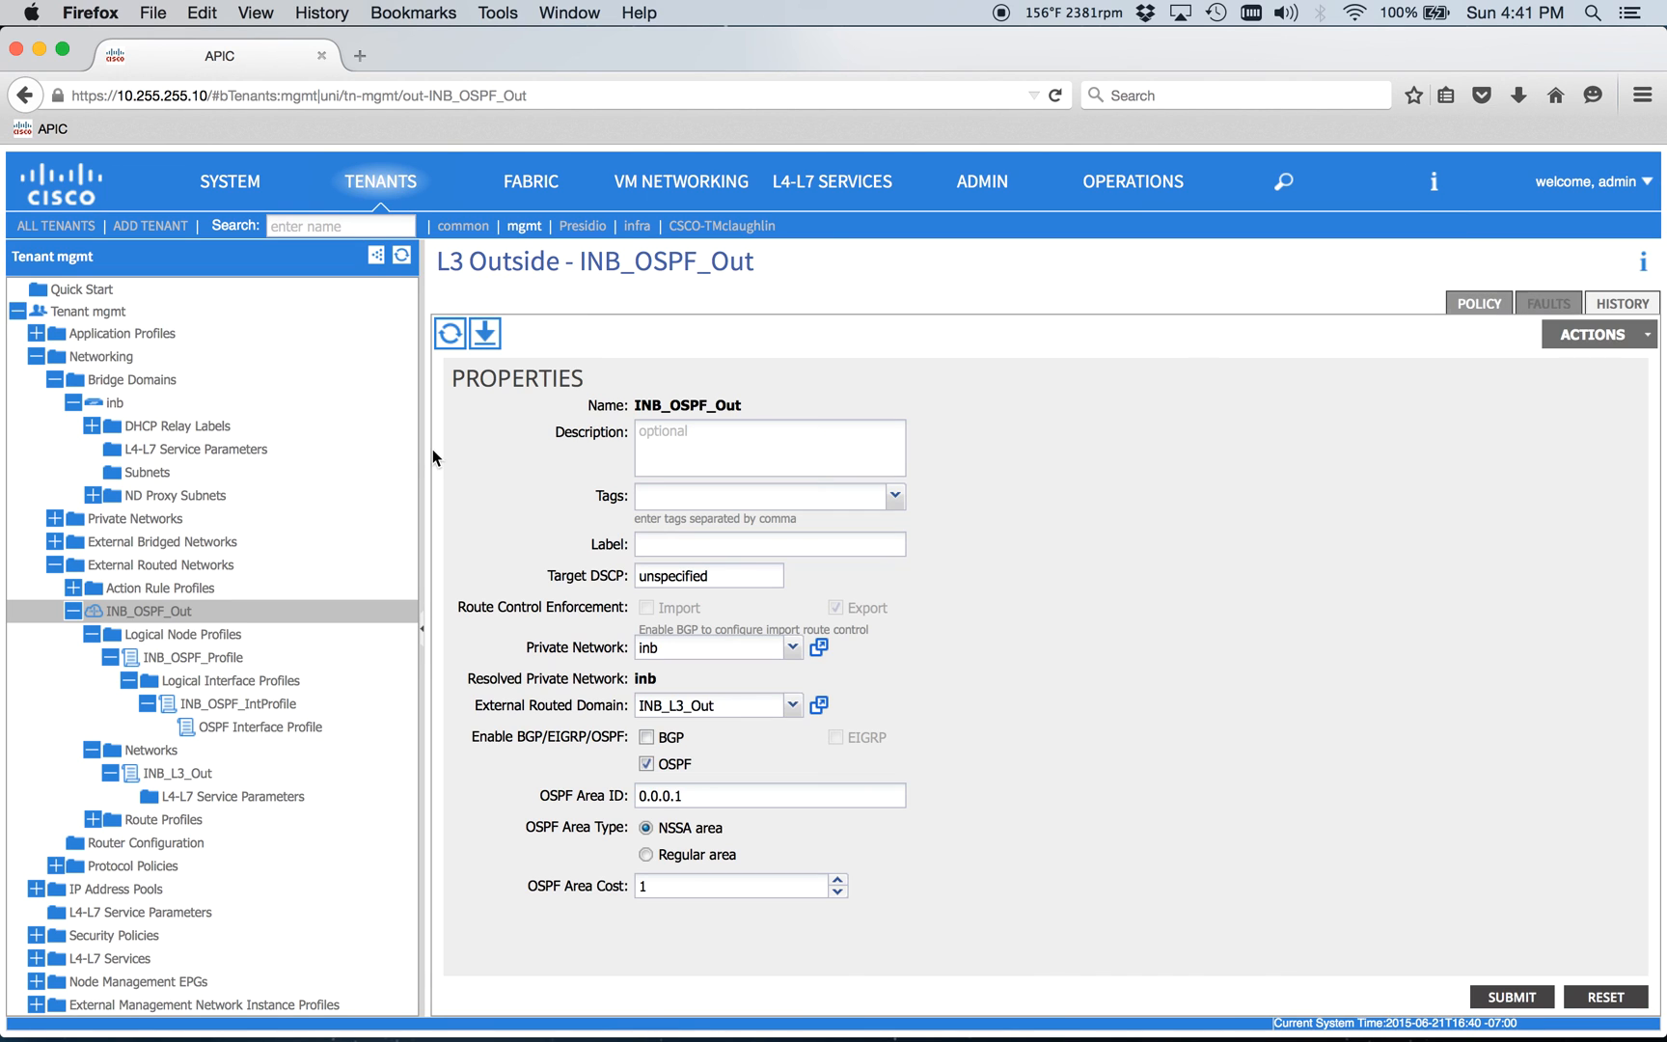
click(193, 711)
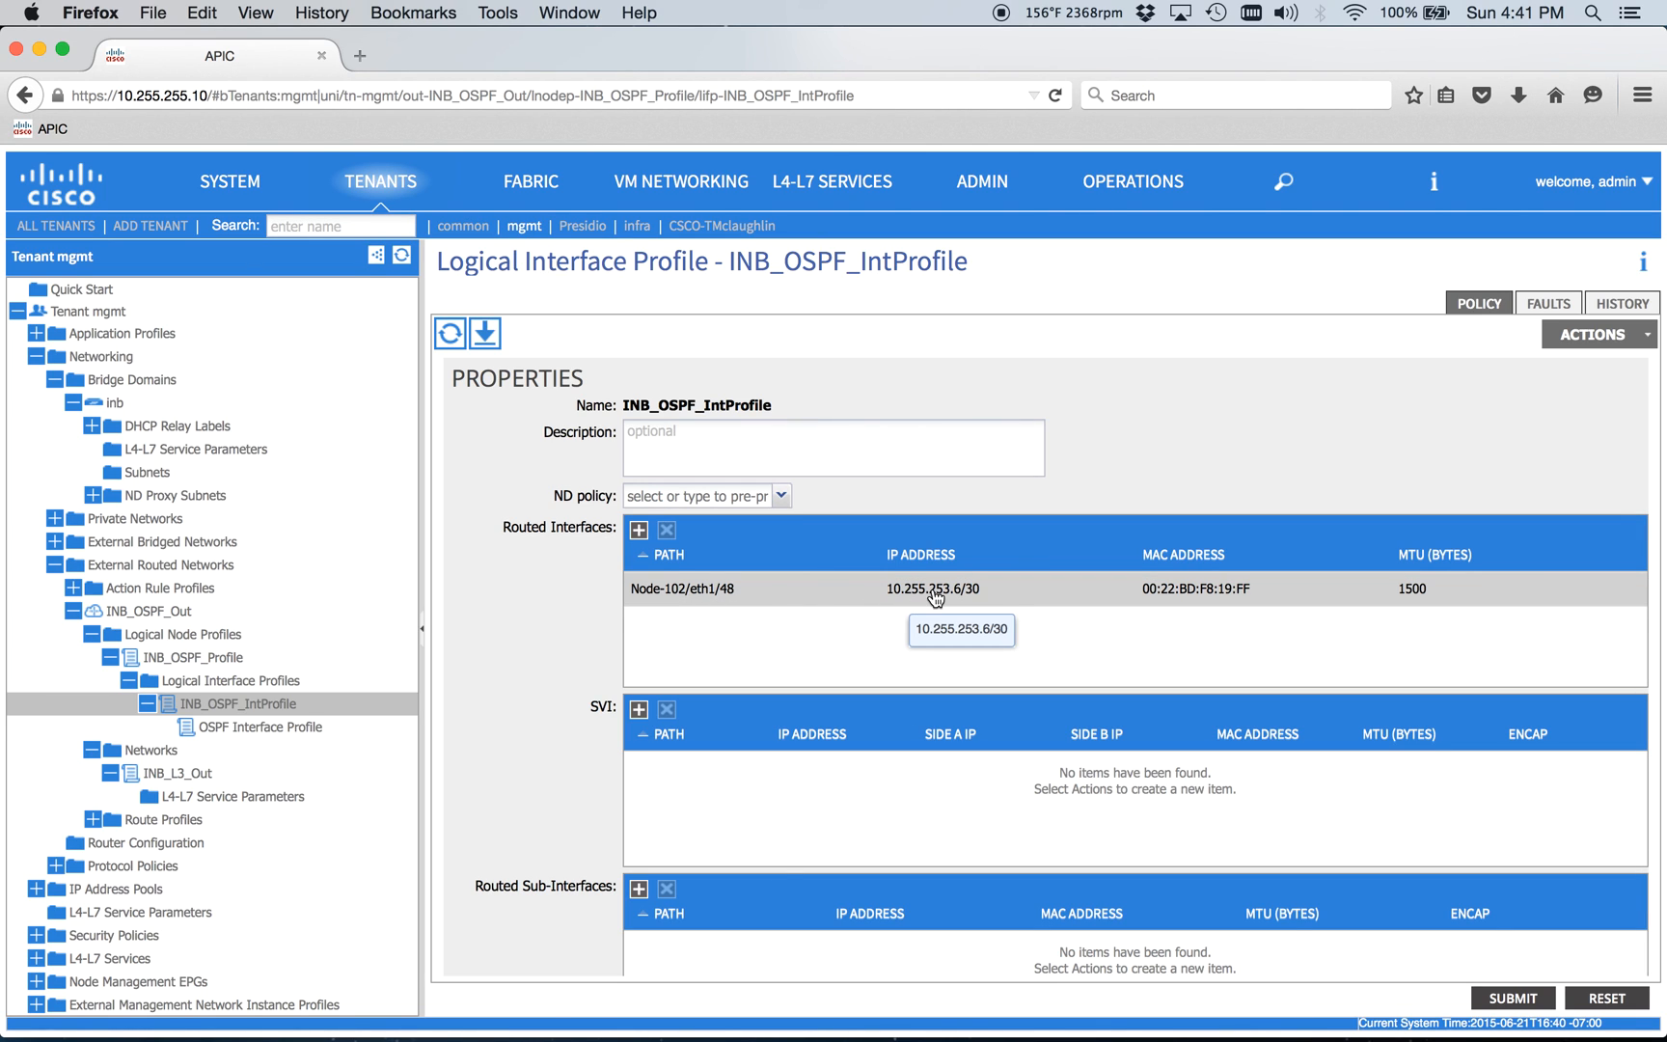
On the router run the CDP neighbour query, 'sh int statu | i Gi' and 'sh run int g0/2'.
key(super+Tab)
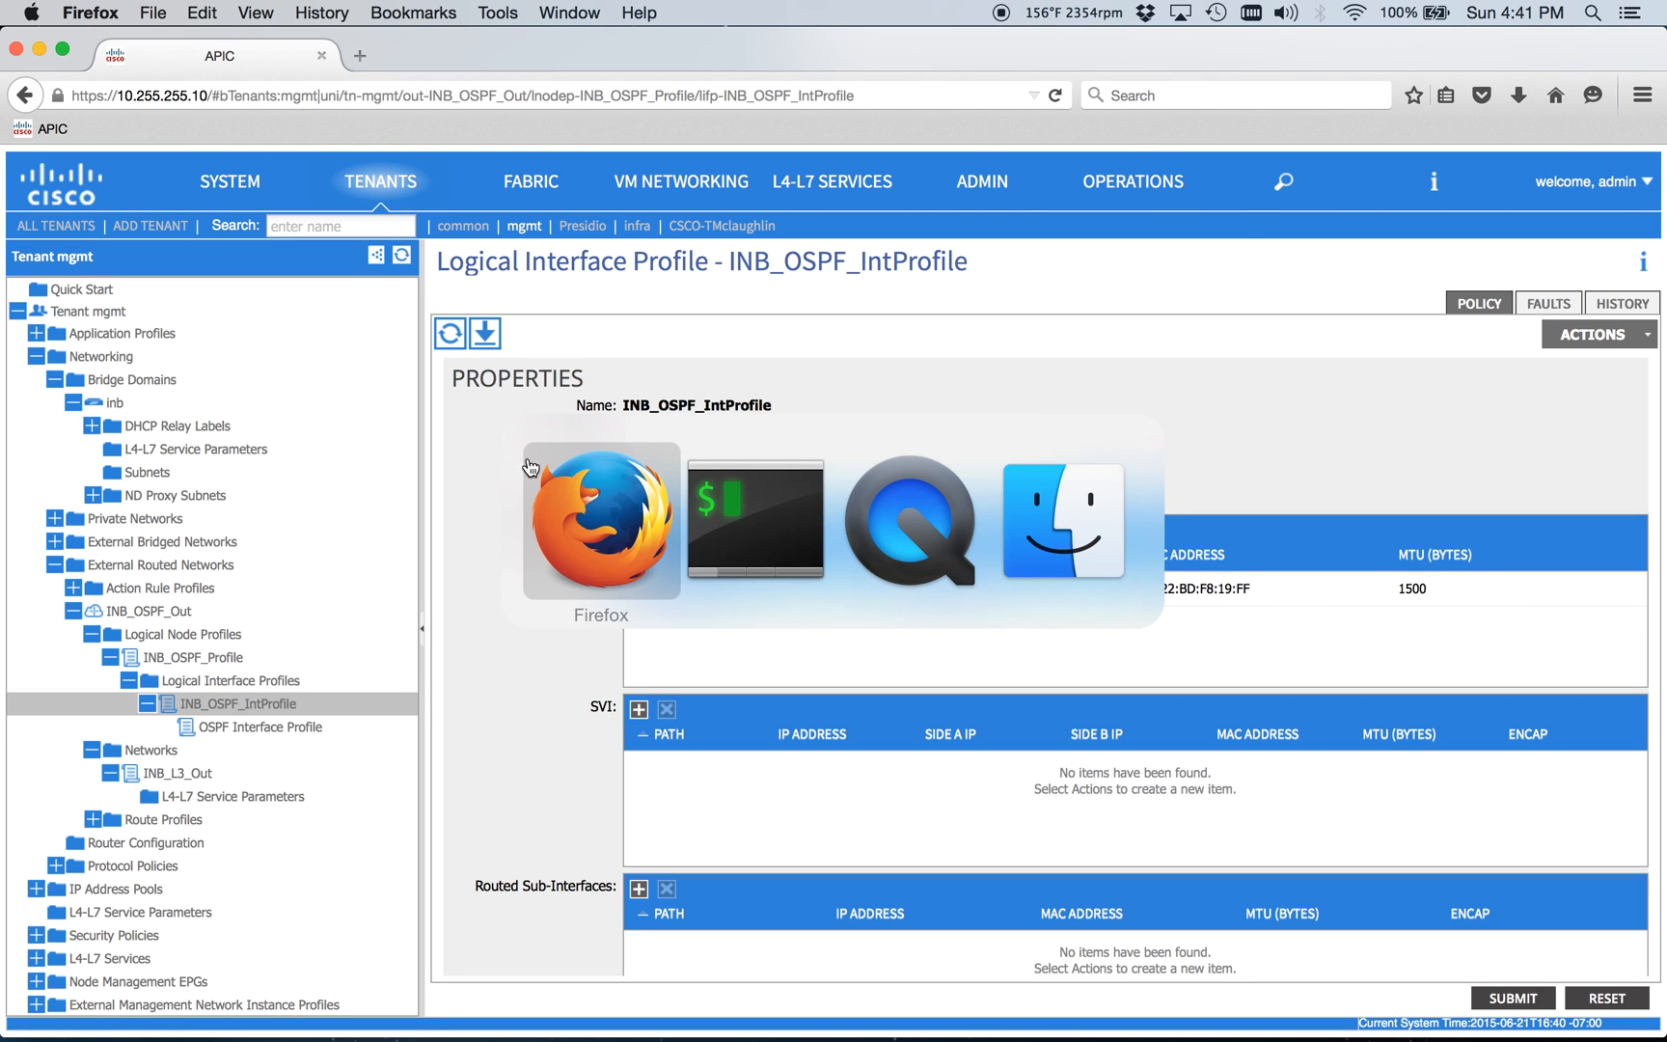
key(Return)
key(Return)
key(Return)
text(sh cdp ne)
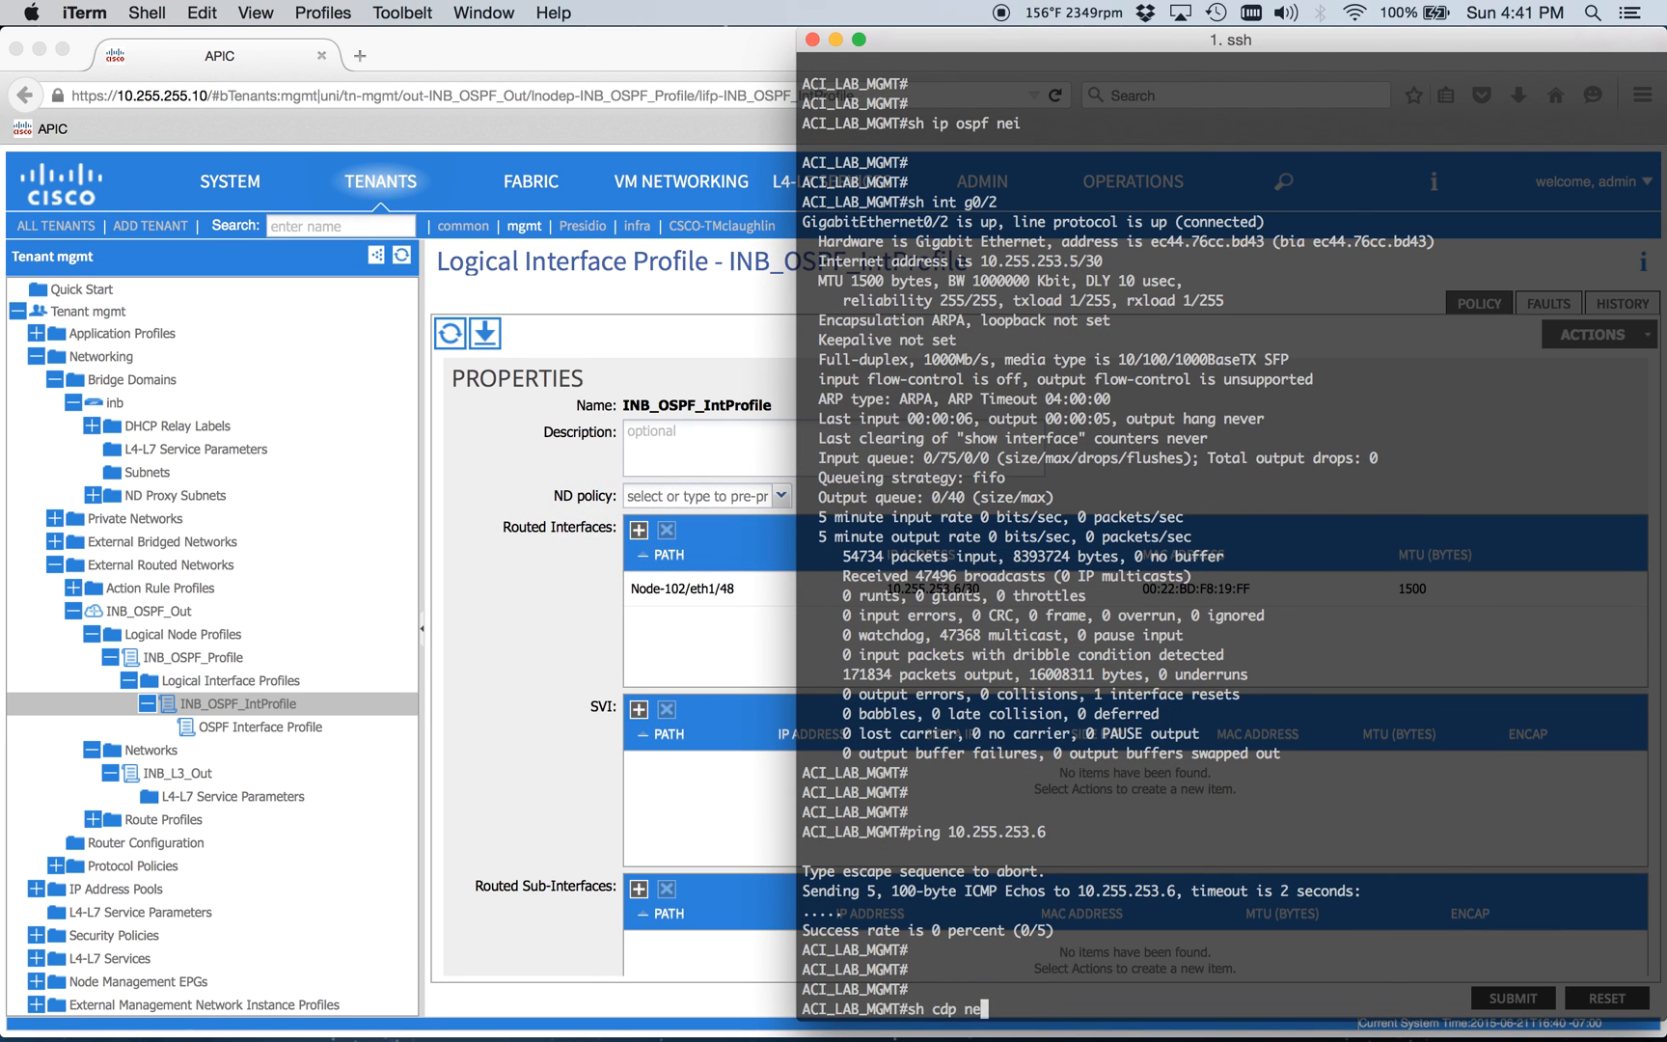
text(i)
key(Return)
key(Return)
key(Return)
key(Return)
key(Return)
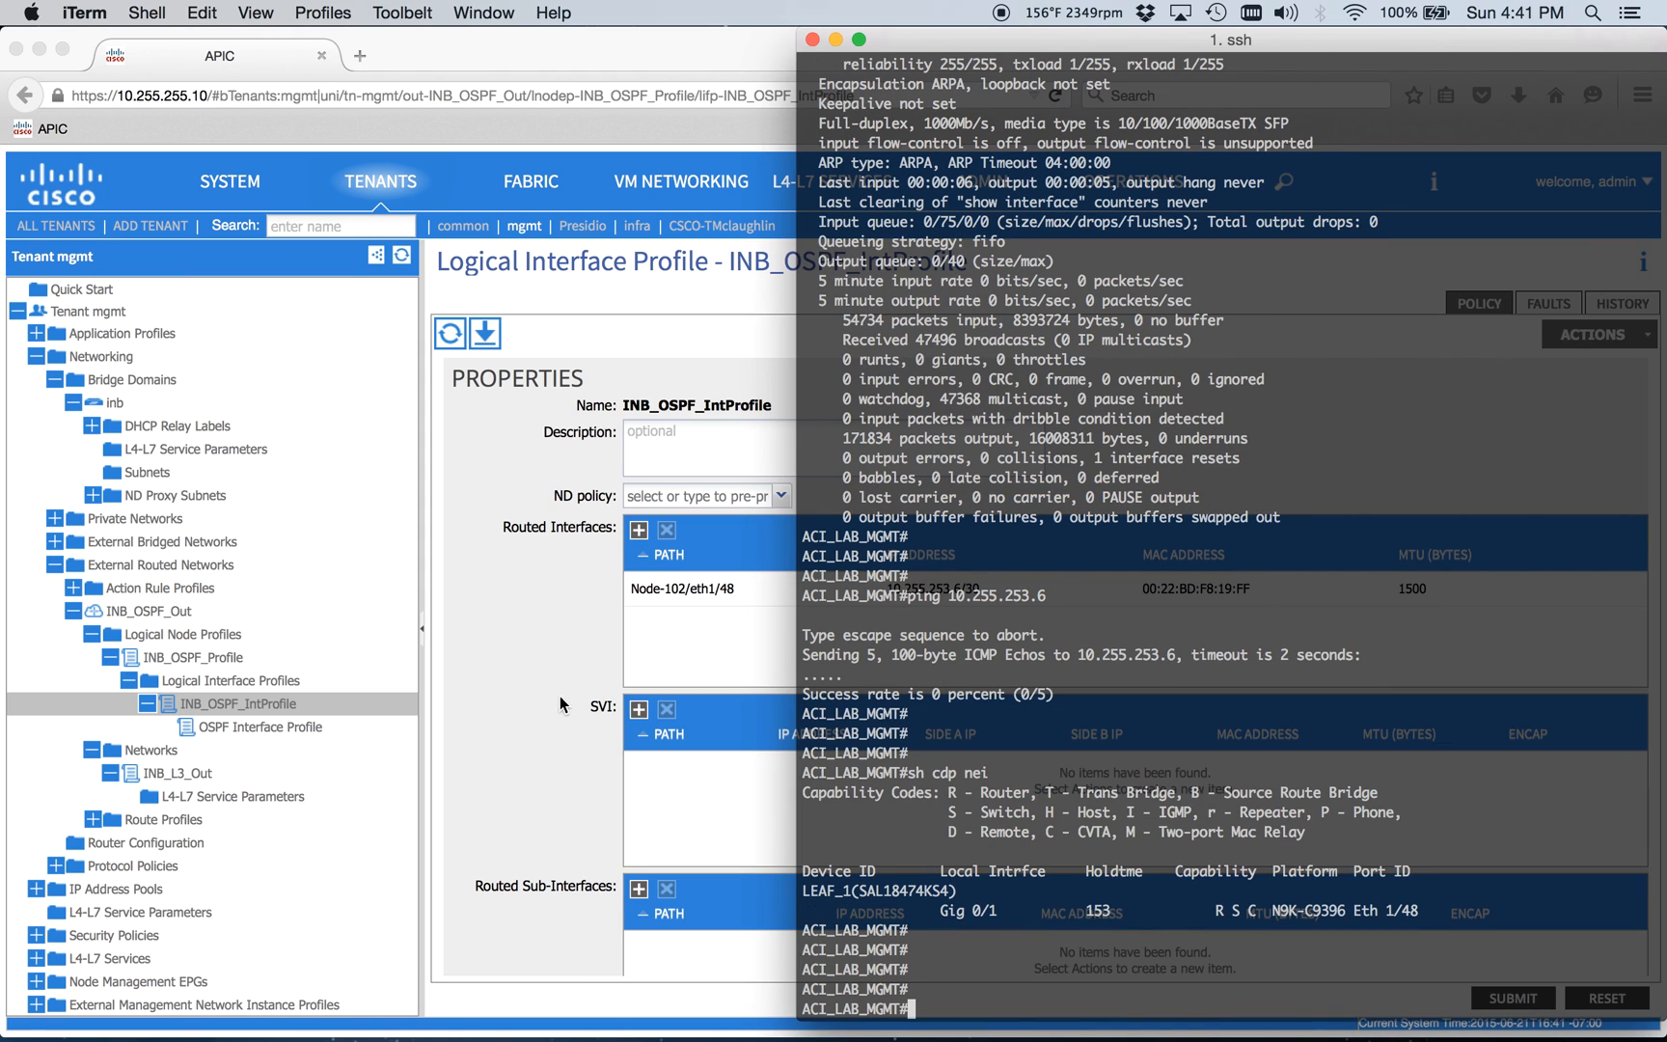
text(shint )
text( statu | i Gi)
key(Return)
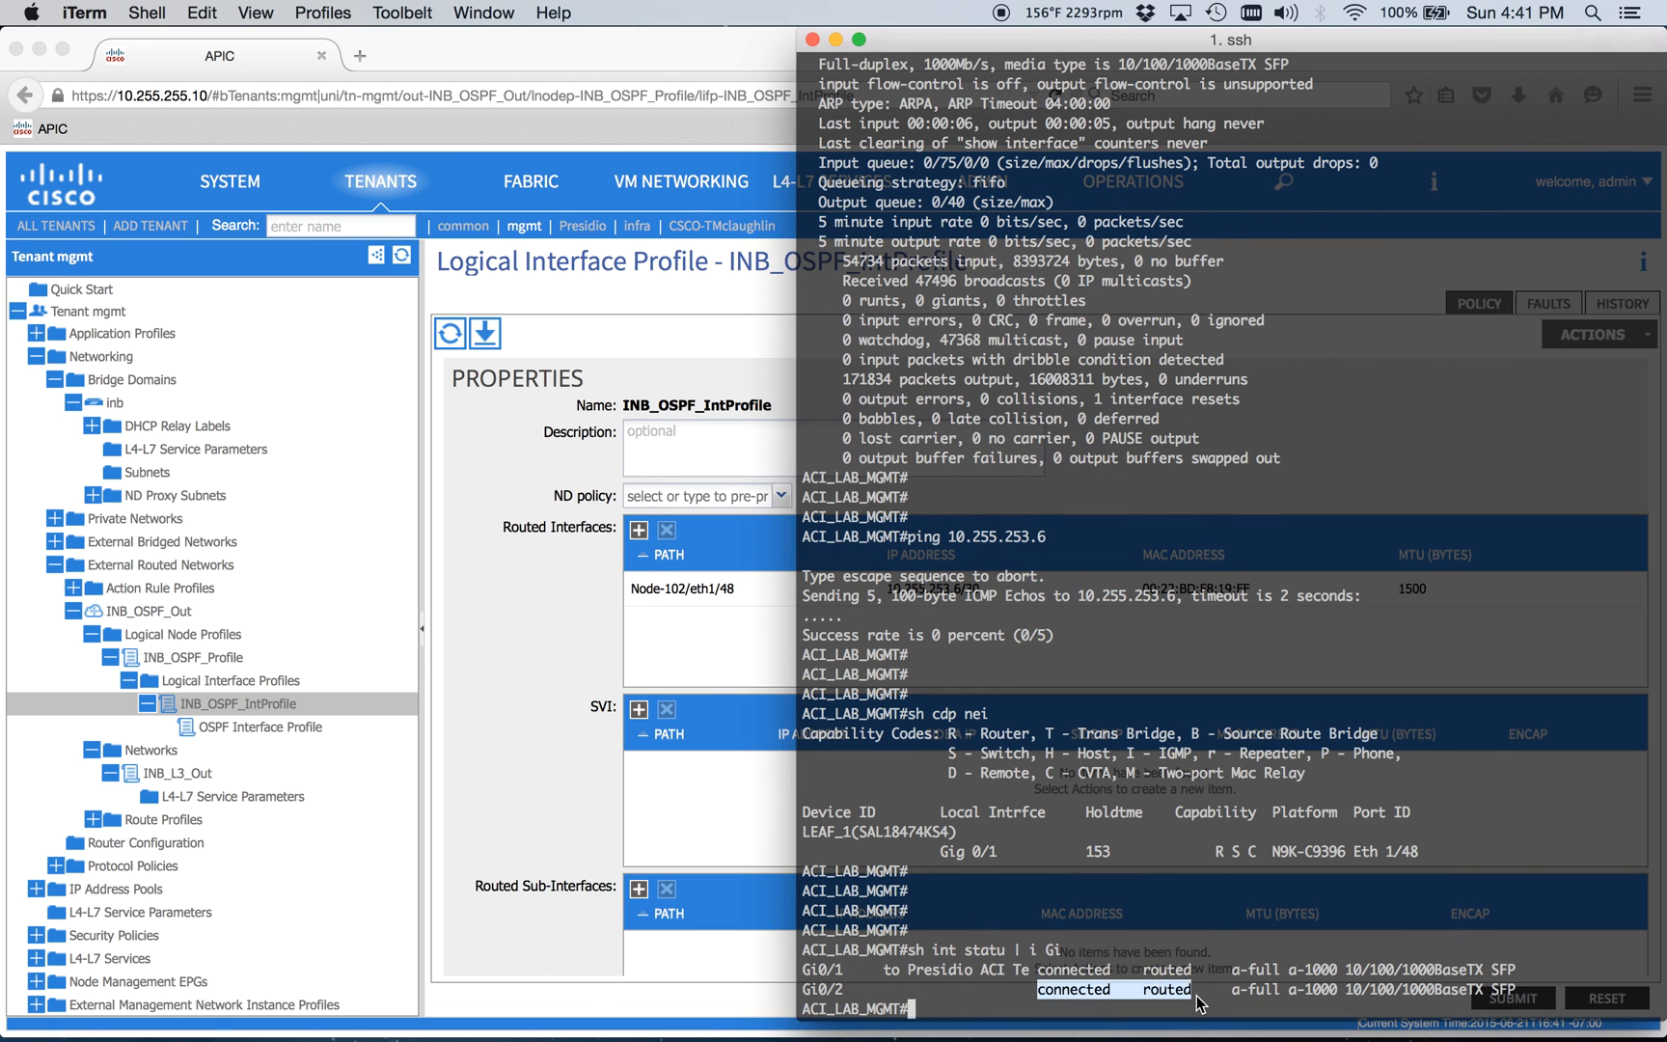
text(sh run int g0/2)
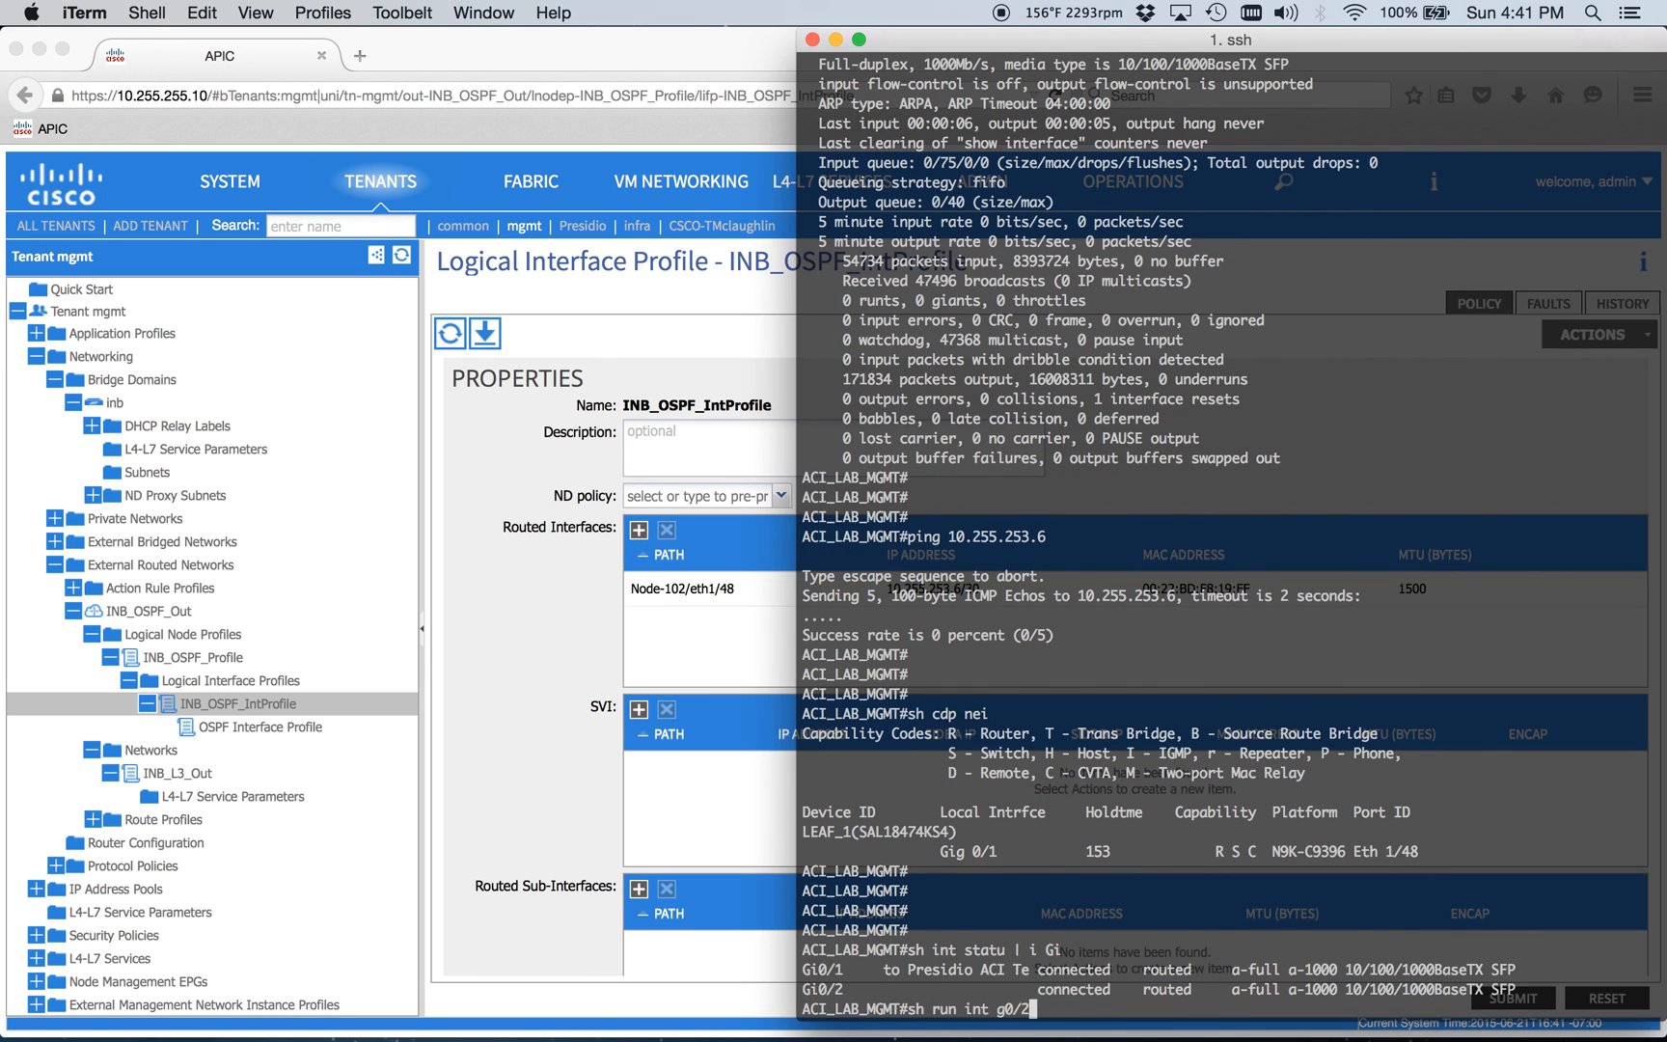
key(Return)
key(Return)
key(Return)
text(ping 10.255.)
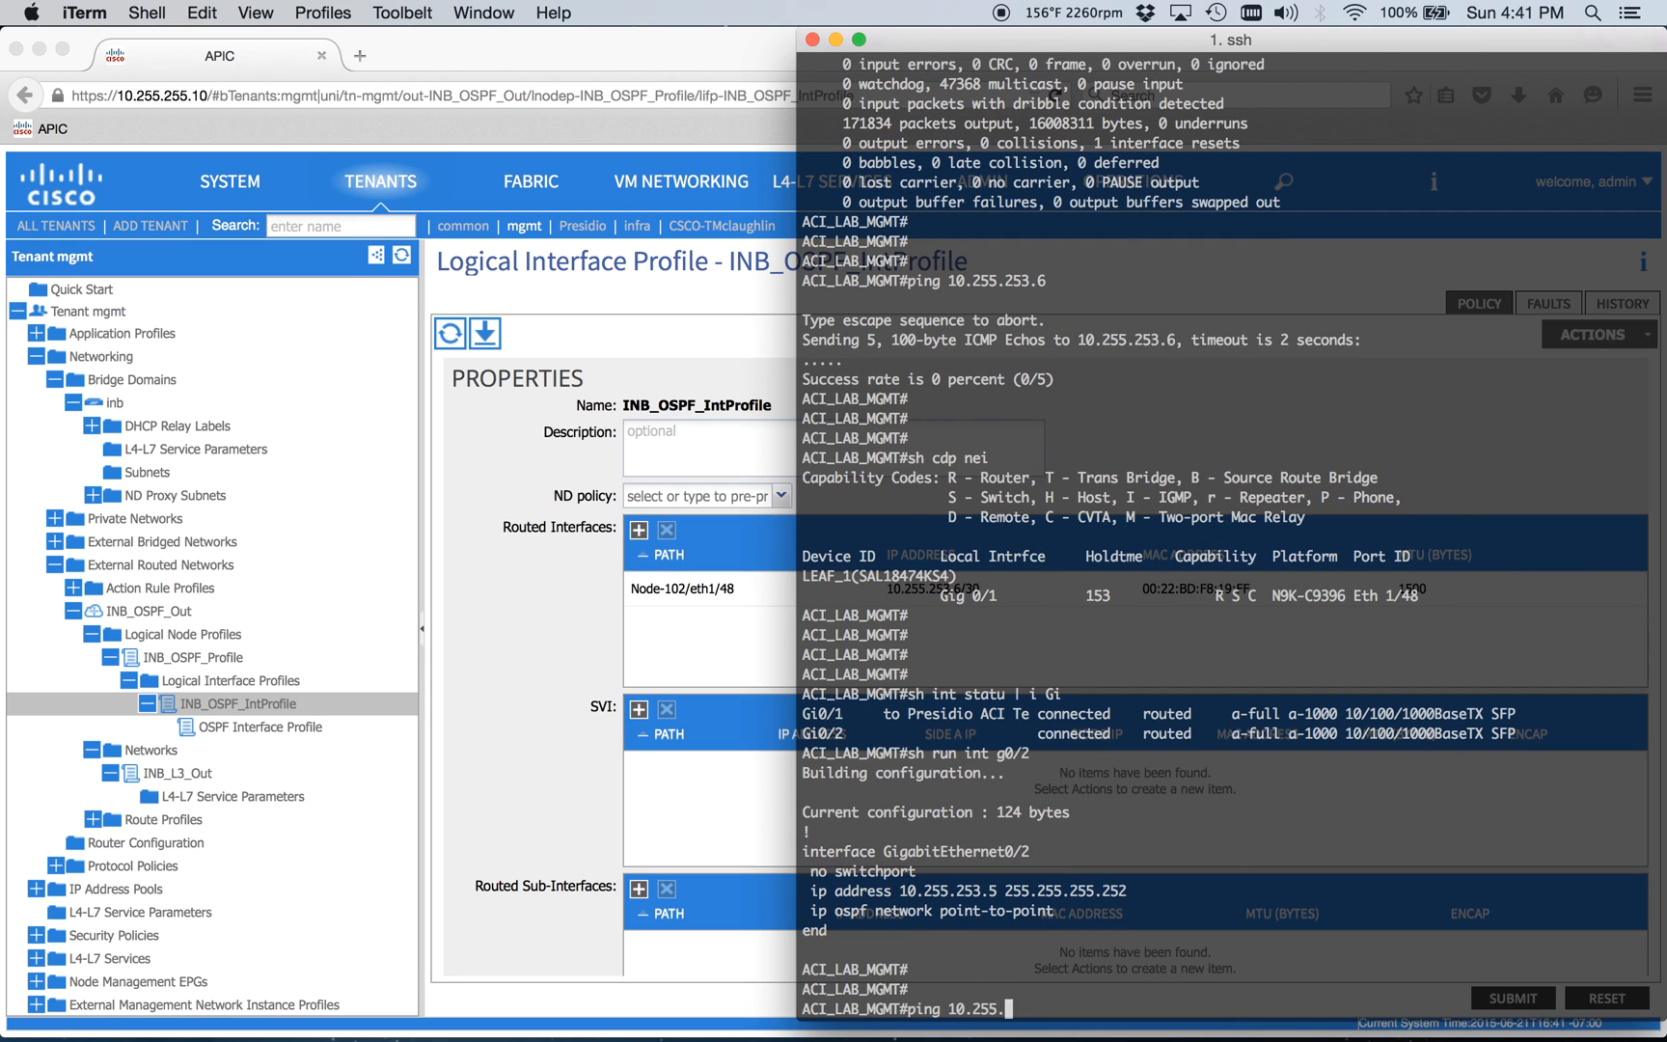
text(253.5)
Ping 10.255.253.5 successfully and 10.255.253.6 unsuccessfully, then bring APIC back to front.
key(Return)
key(Up)
key(BackSpace)
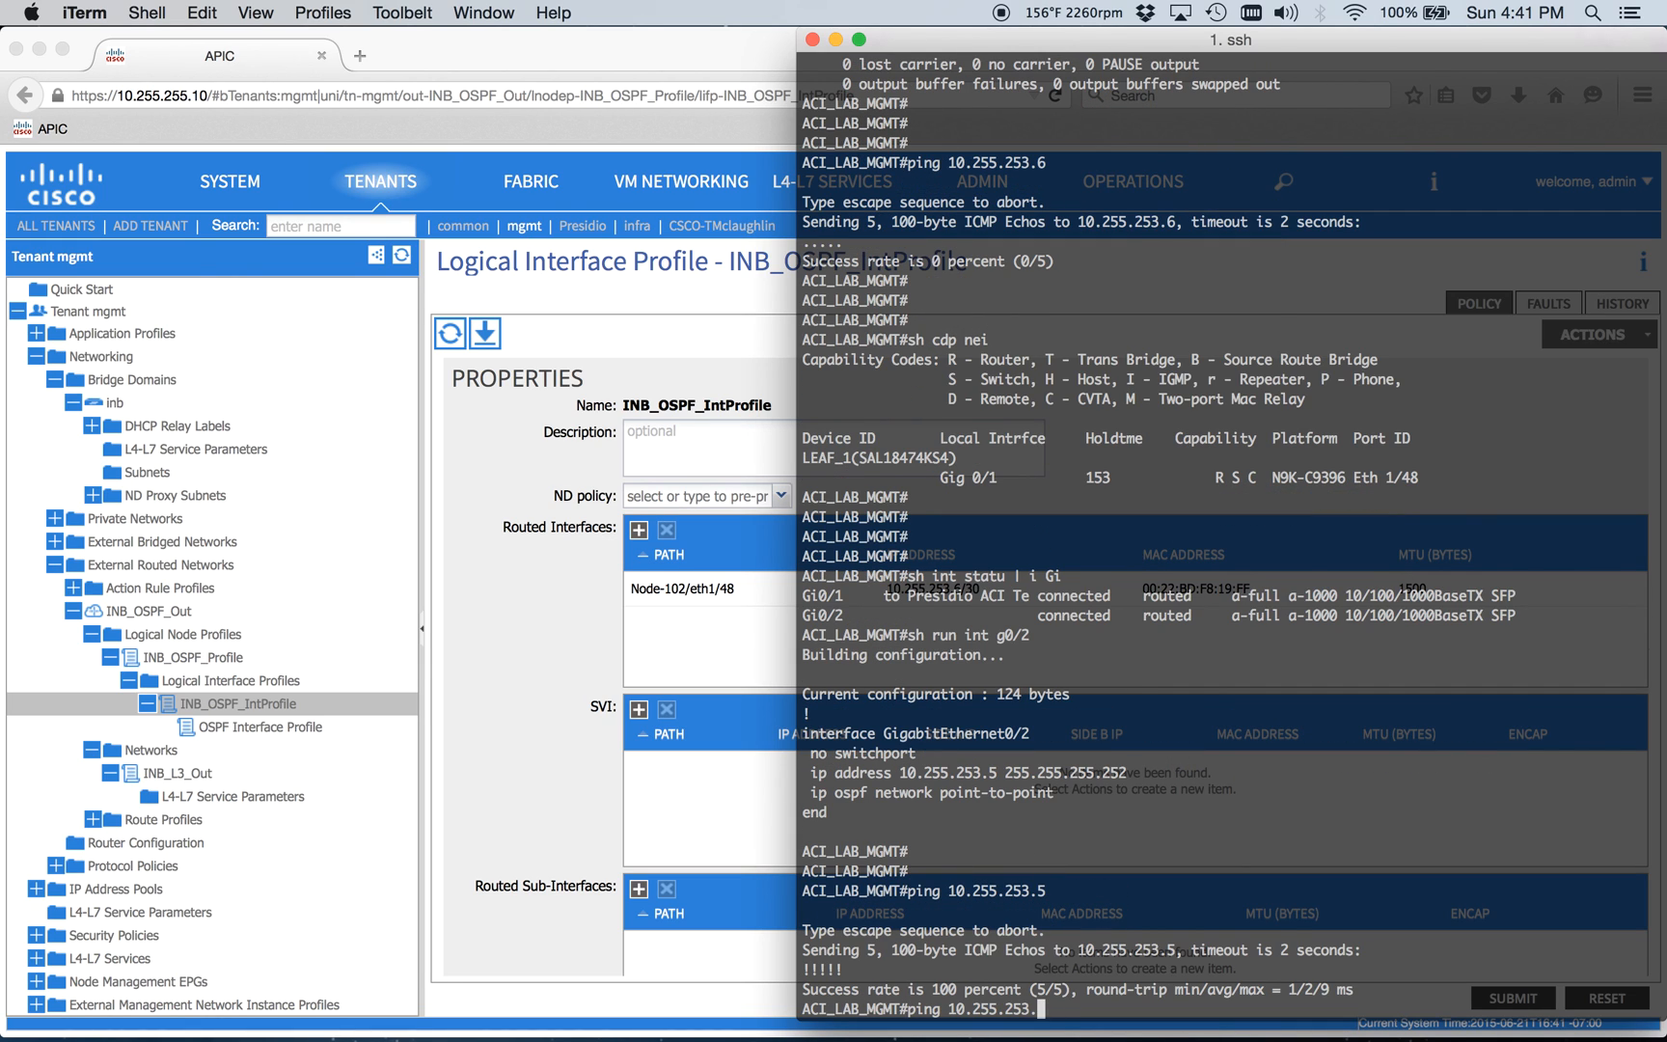
text(6)
key(Return)
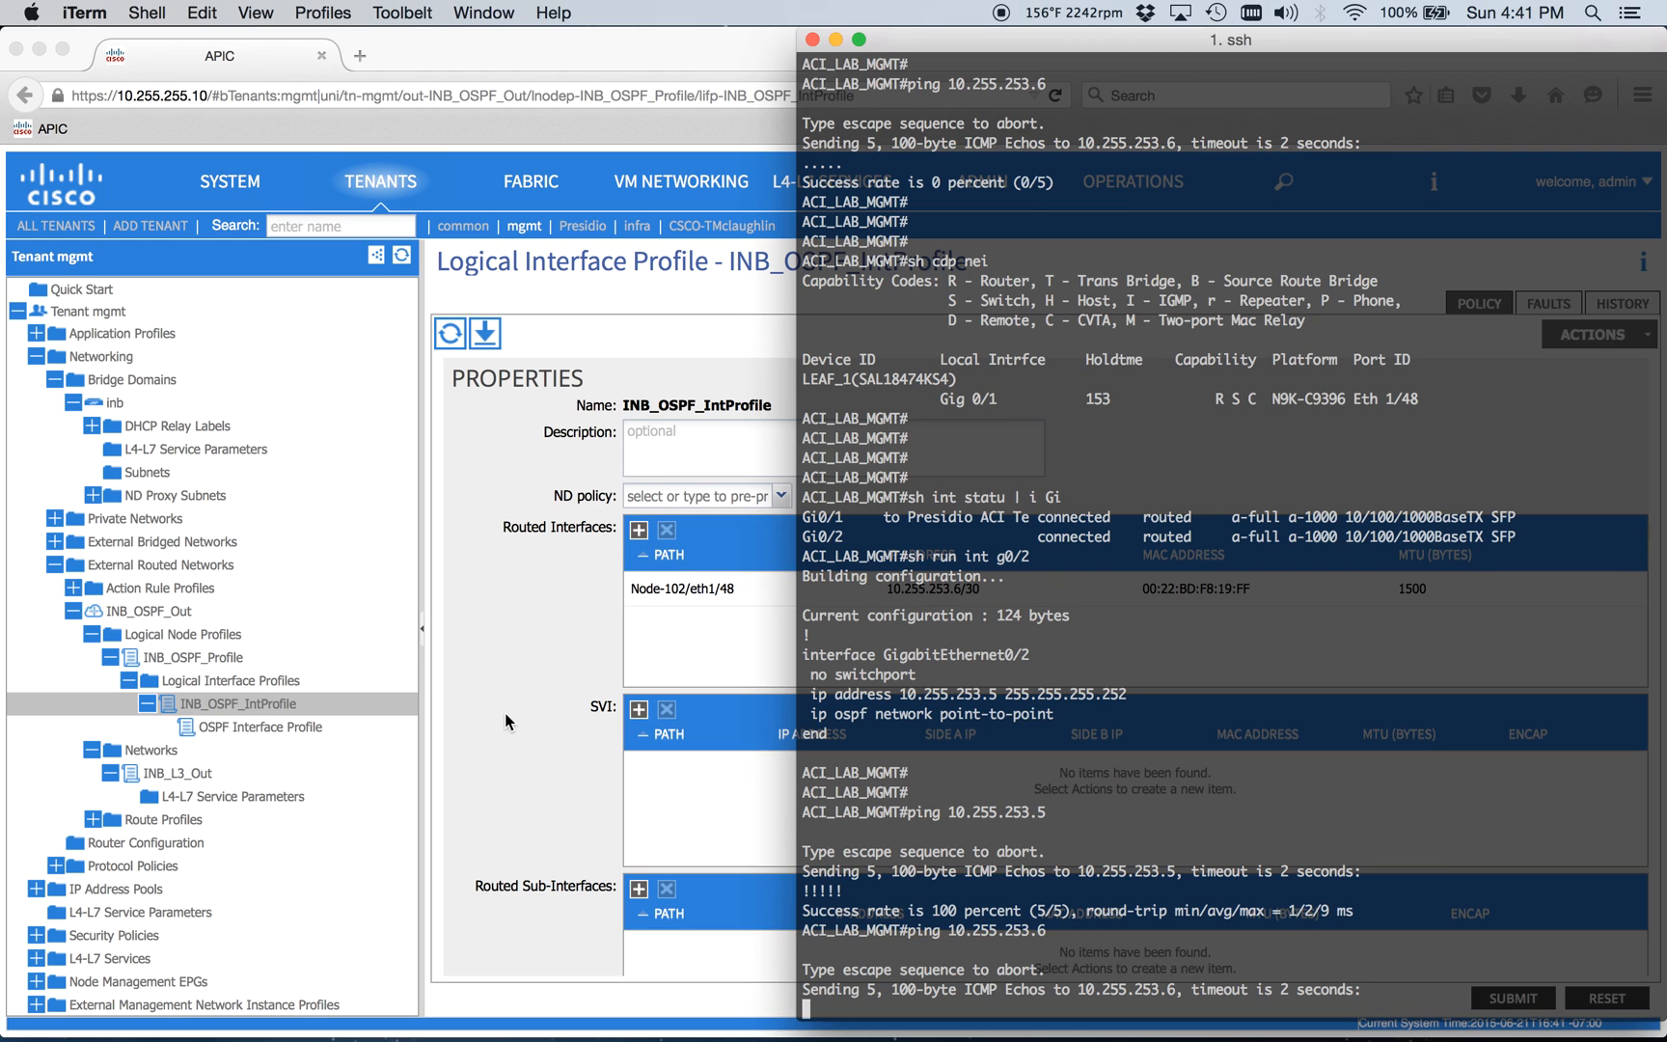
click(505, 712)
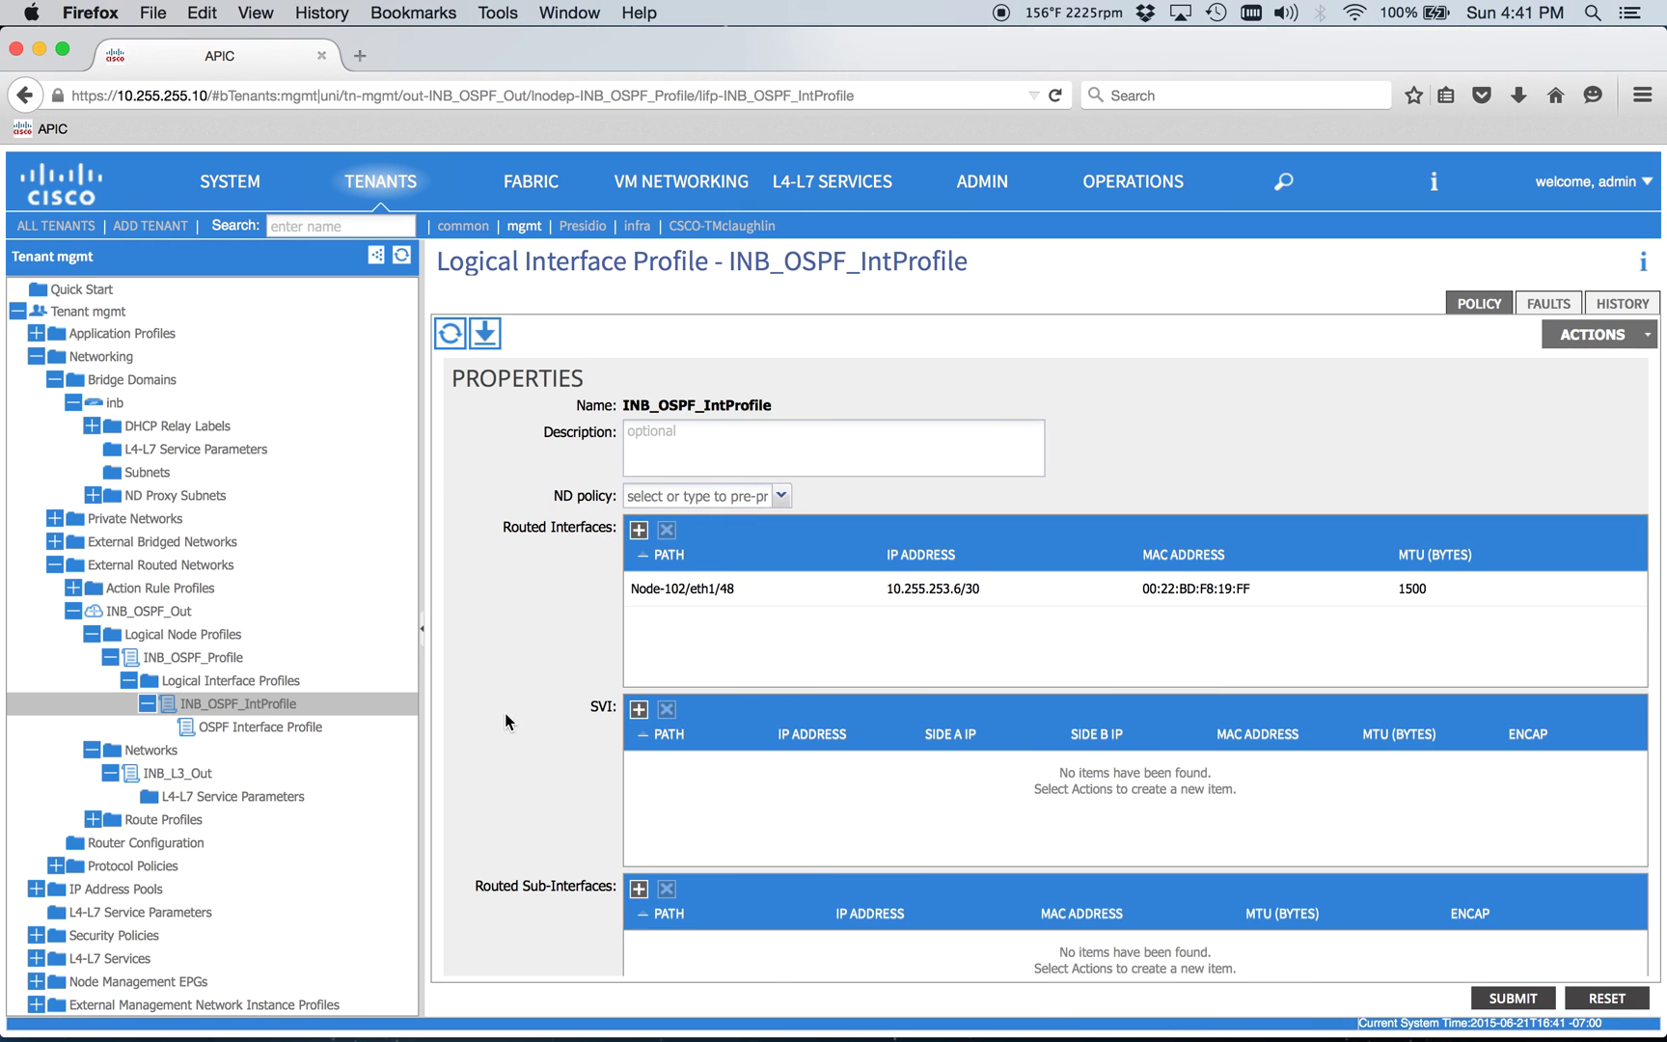
Navigate Fabric Inventory to Pod 1 > LEAF_2 physical interfaces.
click(527, 181)
click(412, 226)
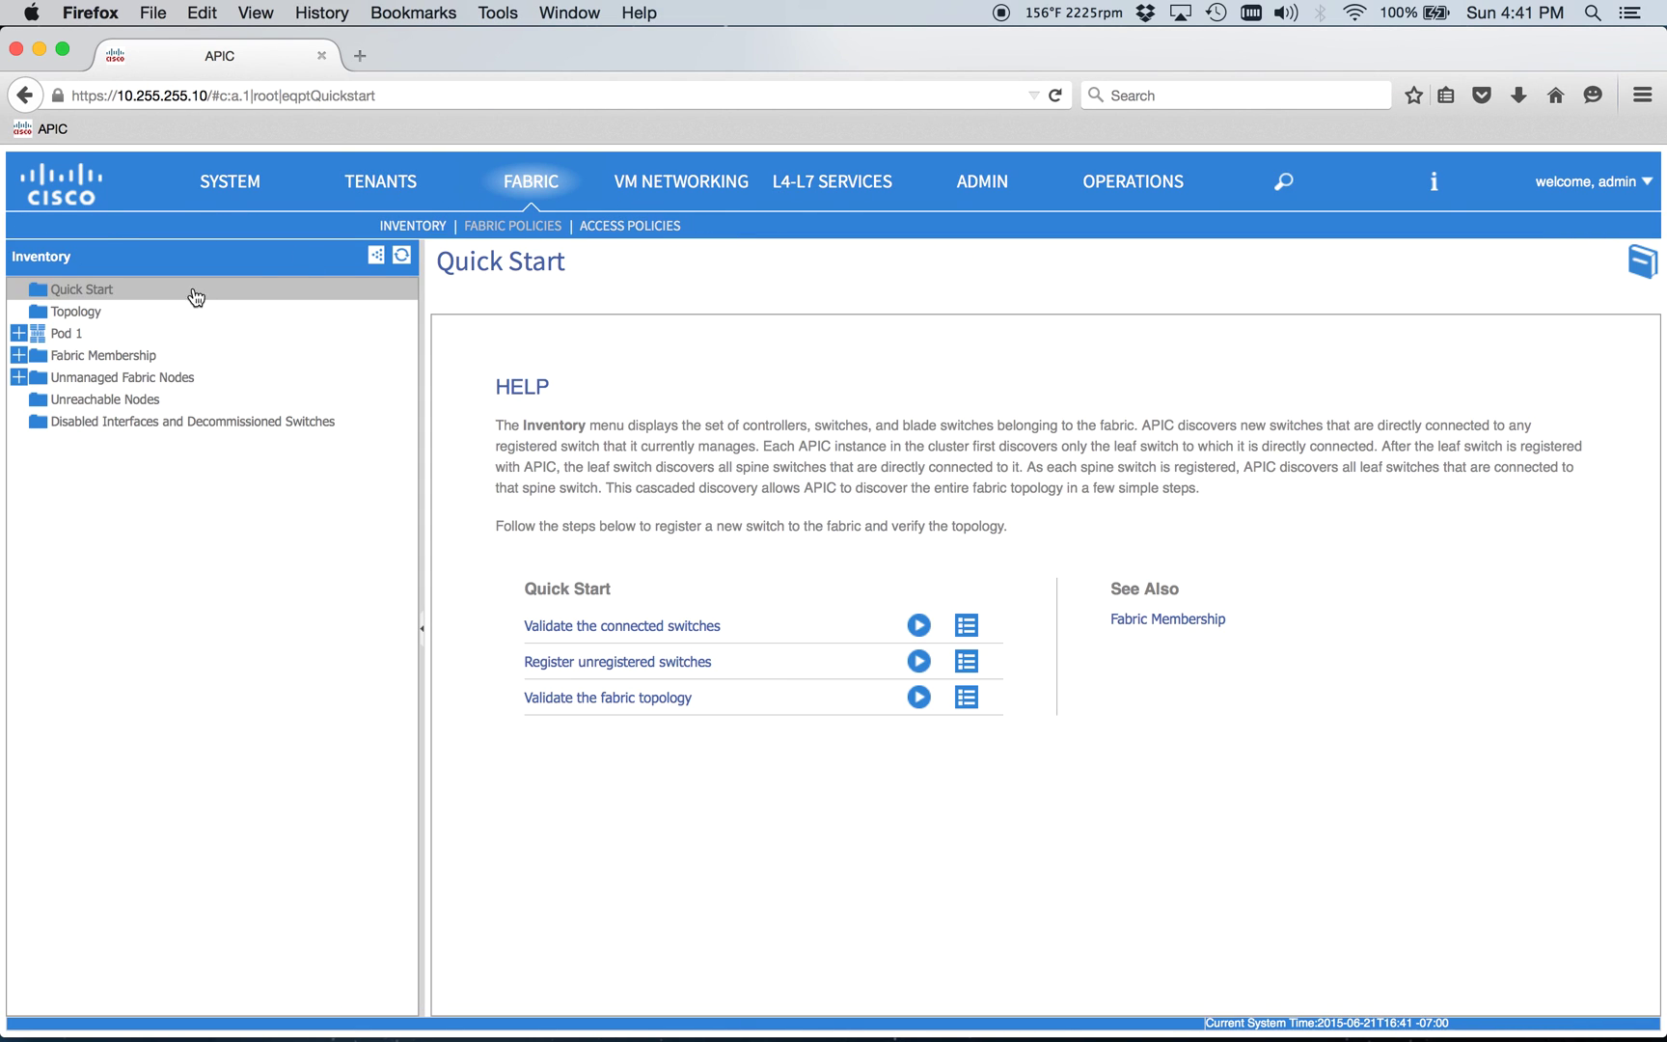
click(19, 333)
click(95, 380)
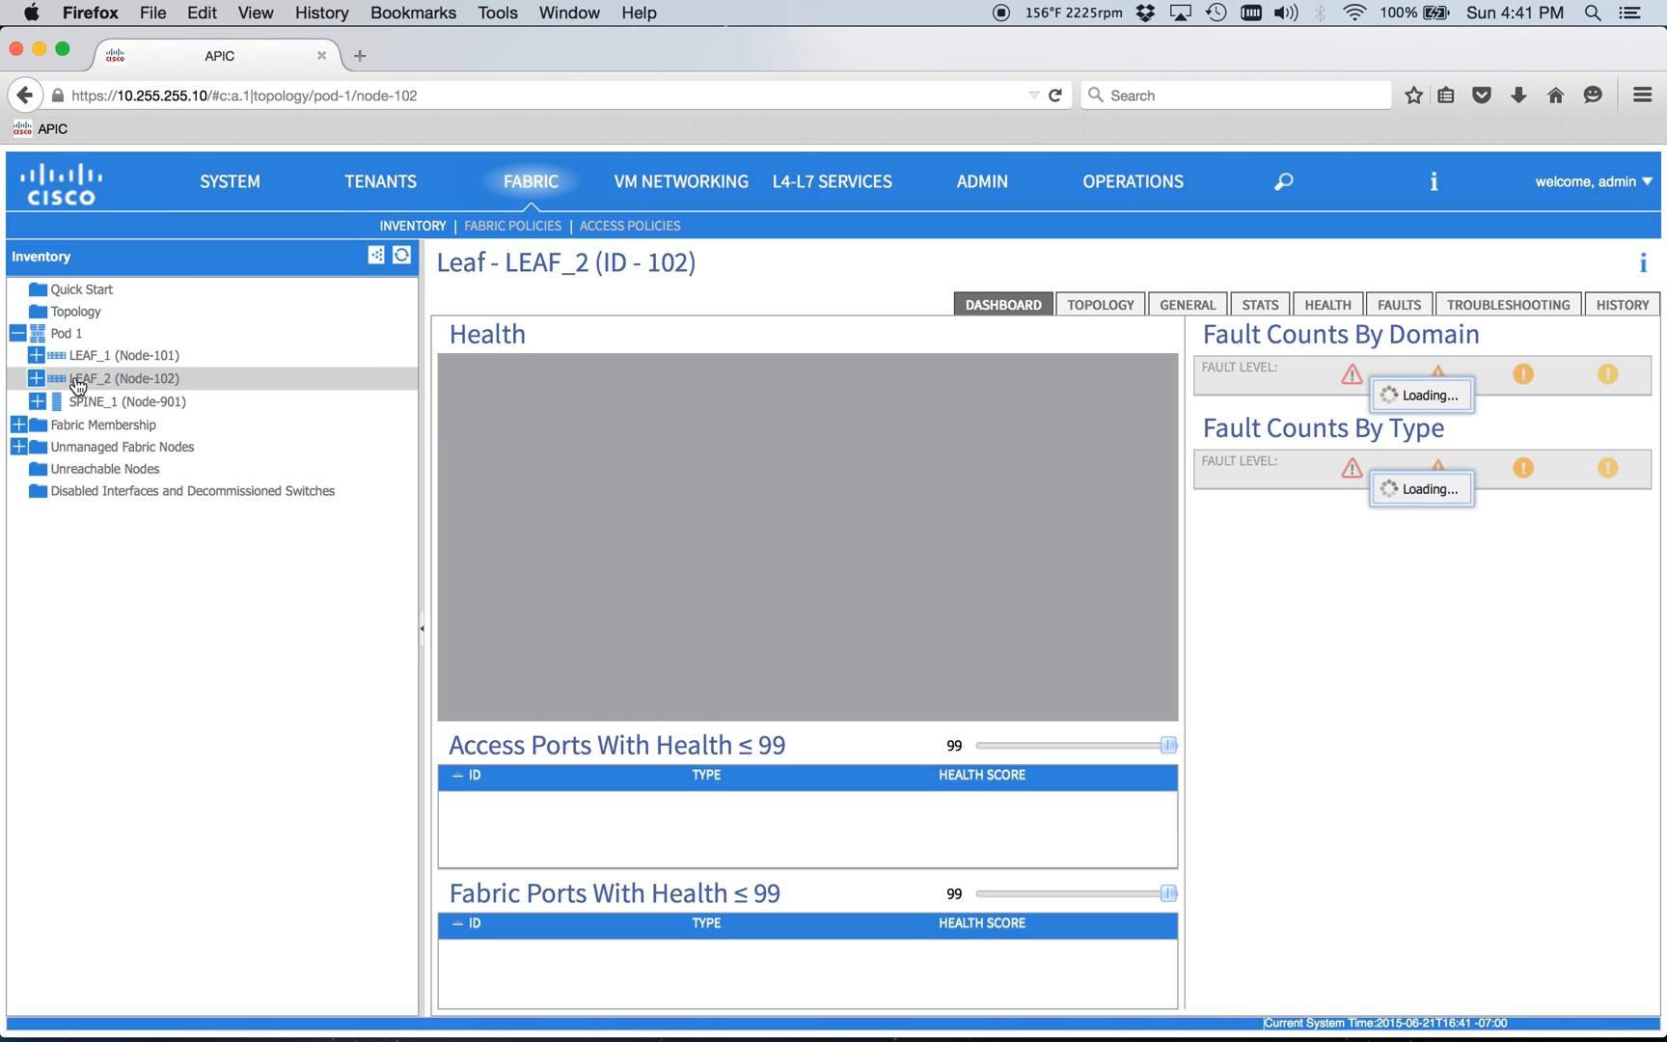
click(37, 379)
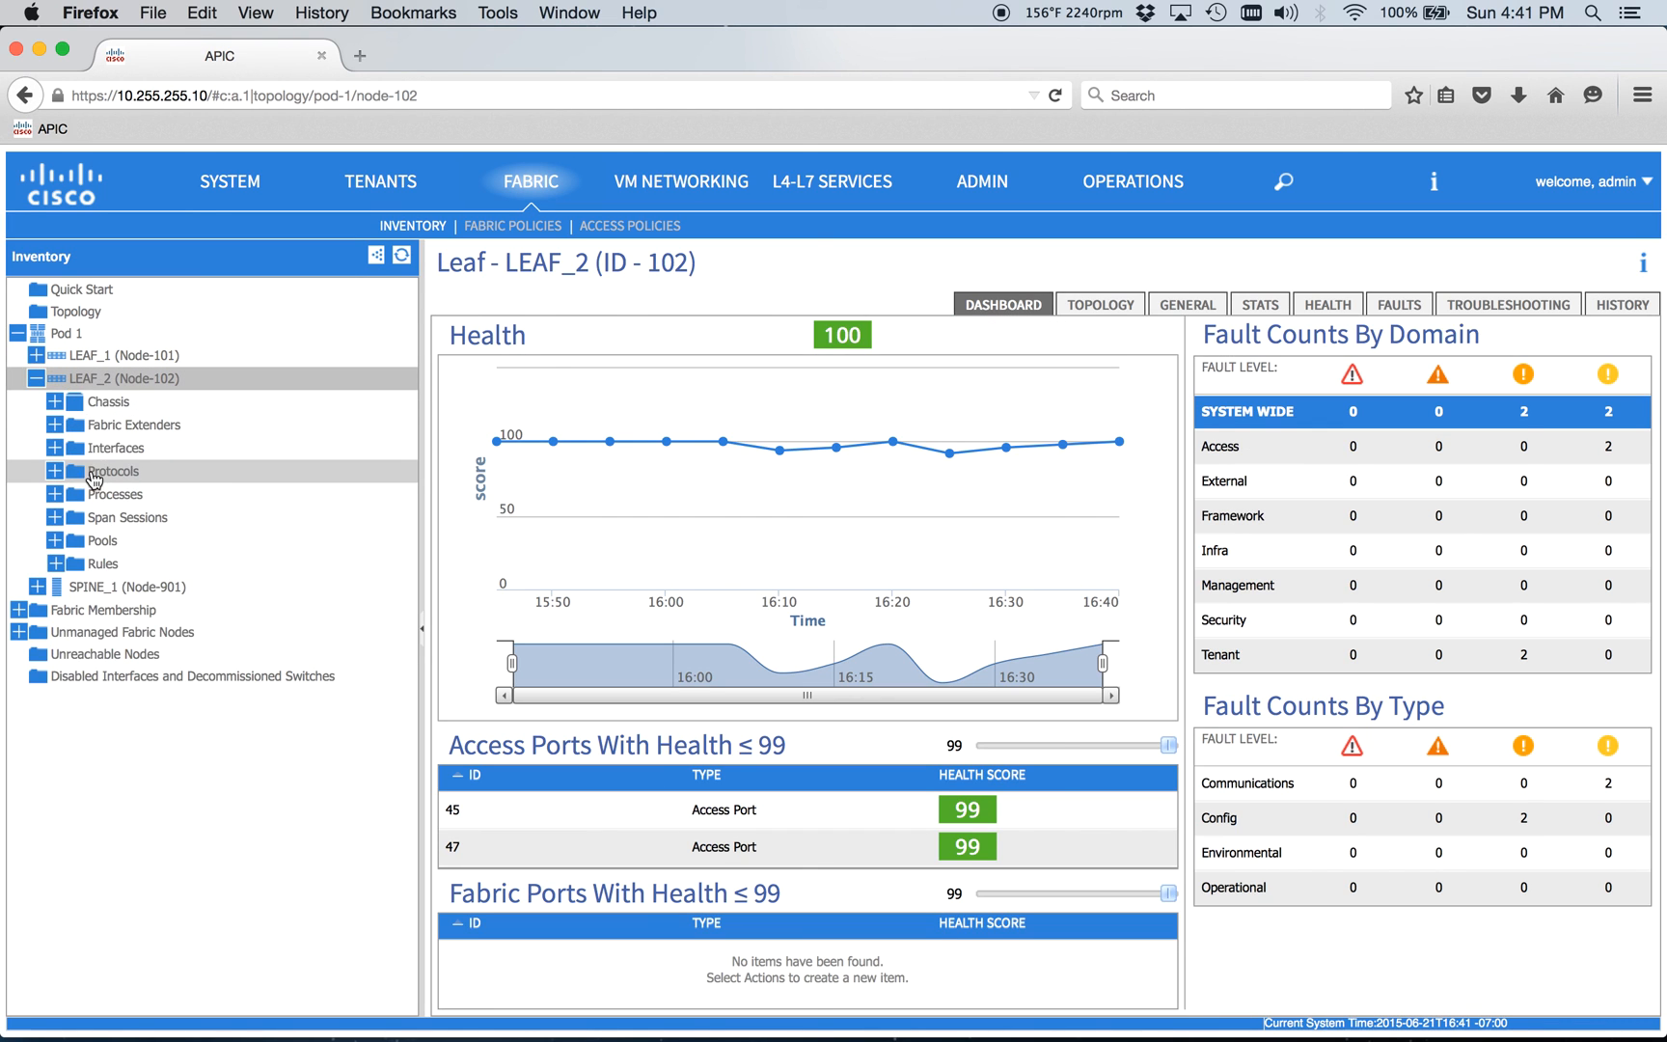
click(115, 448)
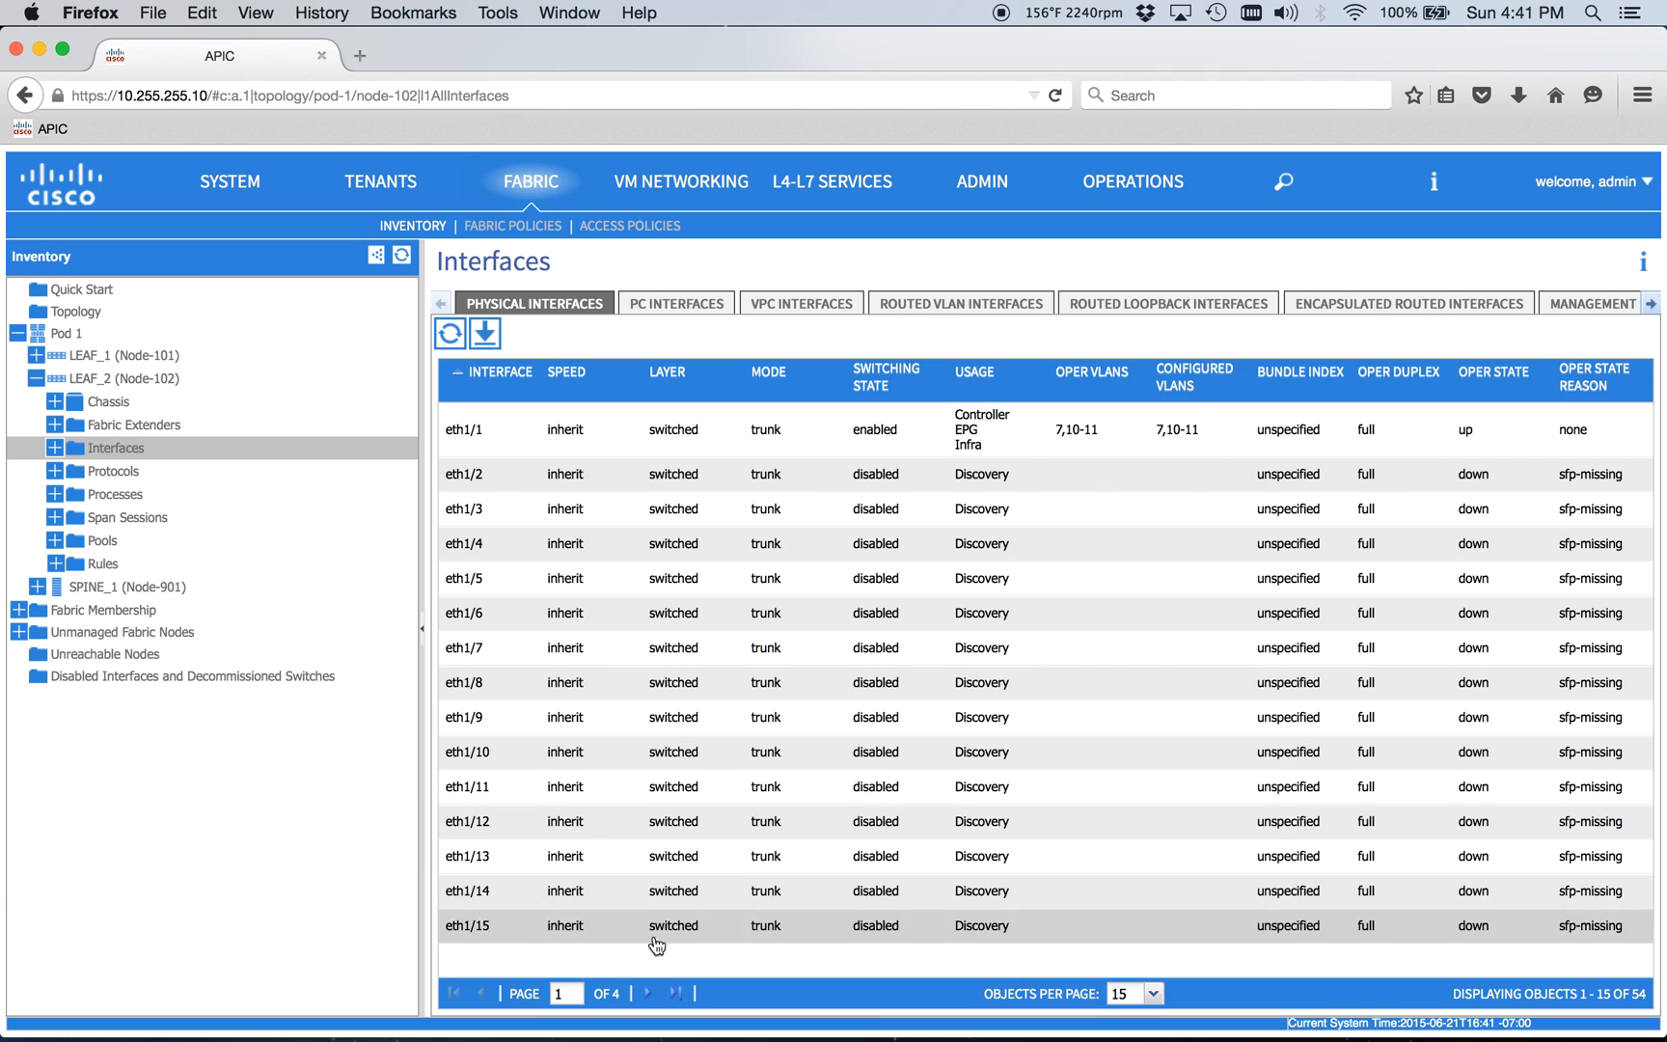
Page to eth1/48 showing up at 1 Gbps, then go to Access Policies.
click(646, 993)
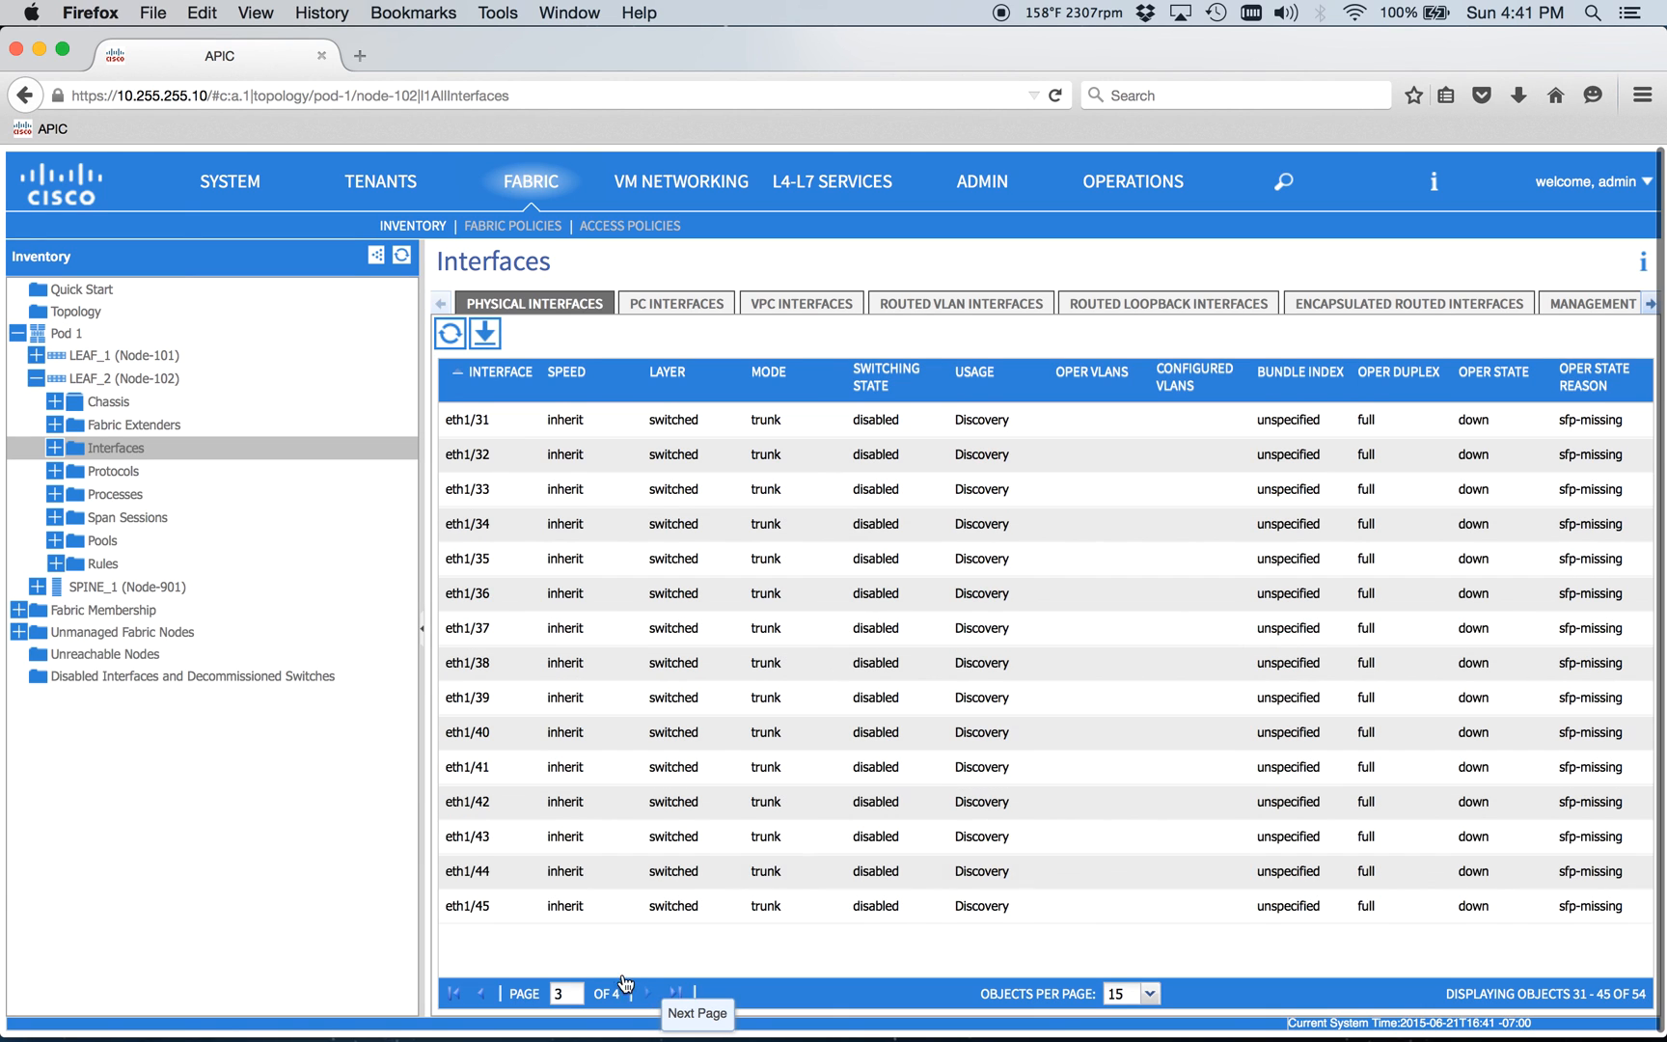
click(642, 992)
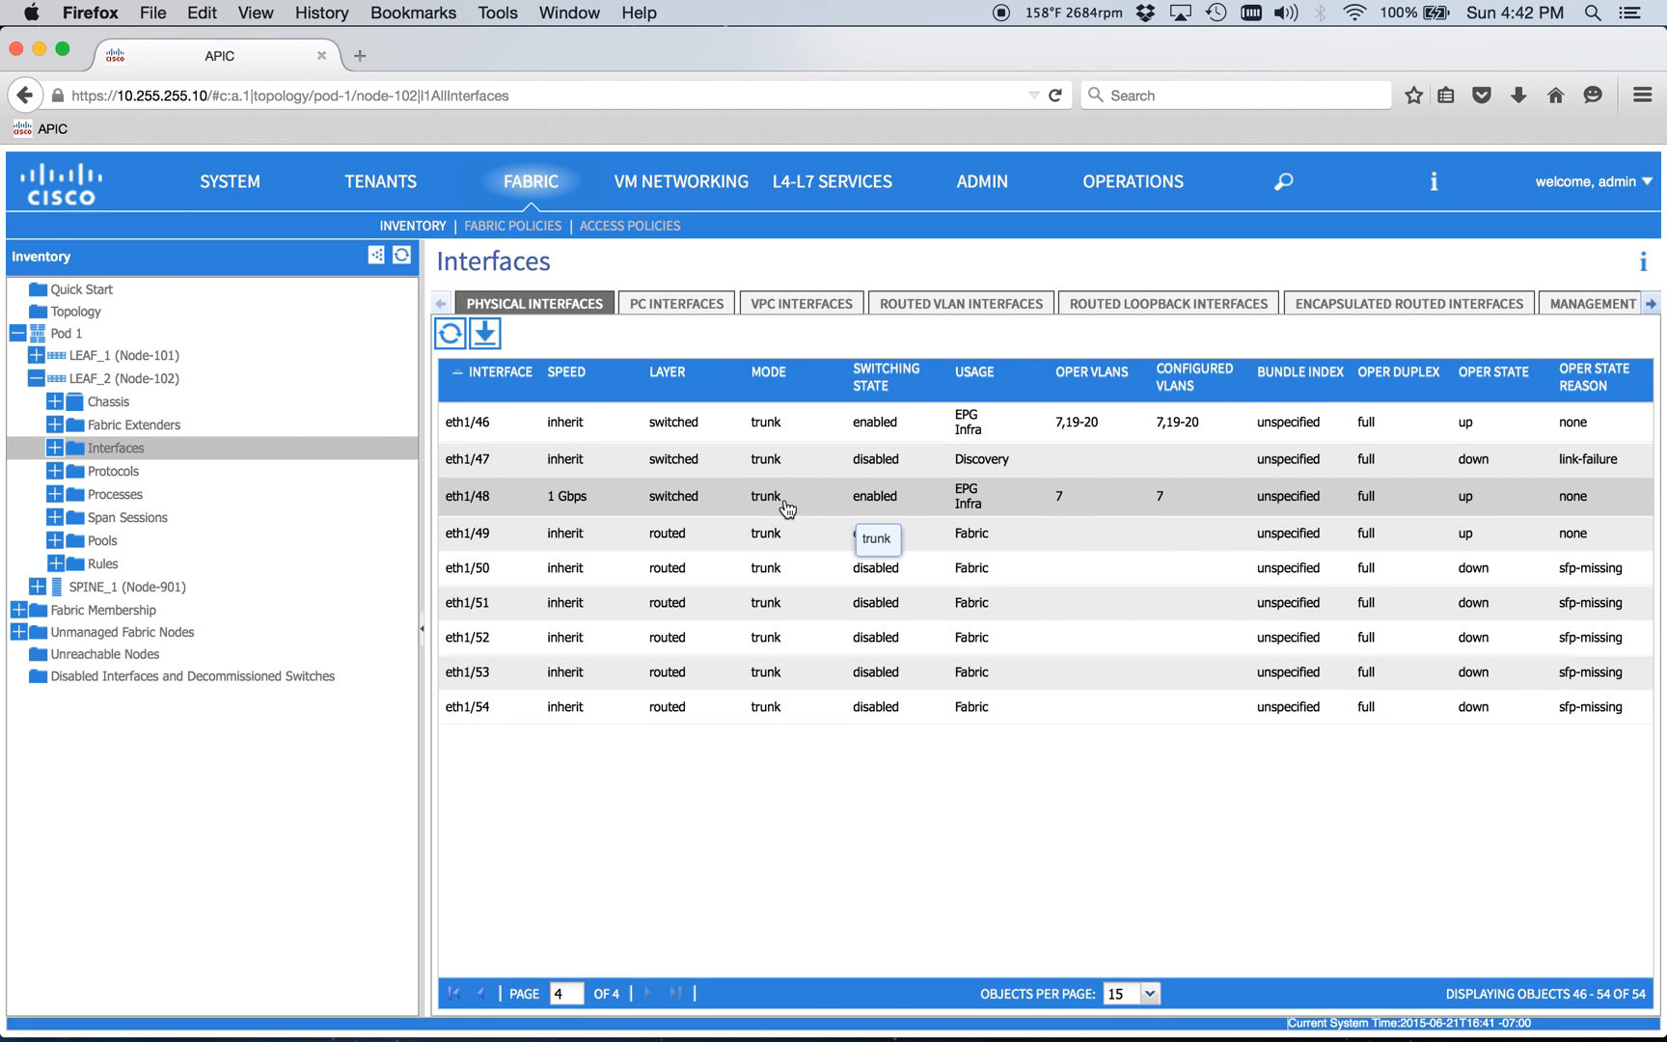
click(622, 224)
Drill through the INB_L3_Out switch and interface profiles to the INB_L3_Out_IntSel port selector.
click(19, 312)
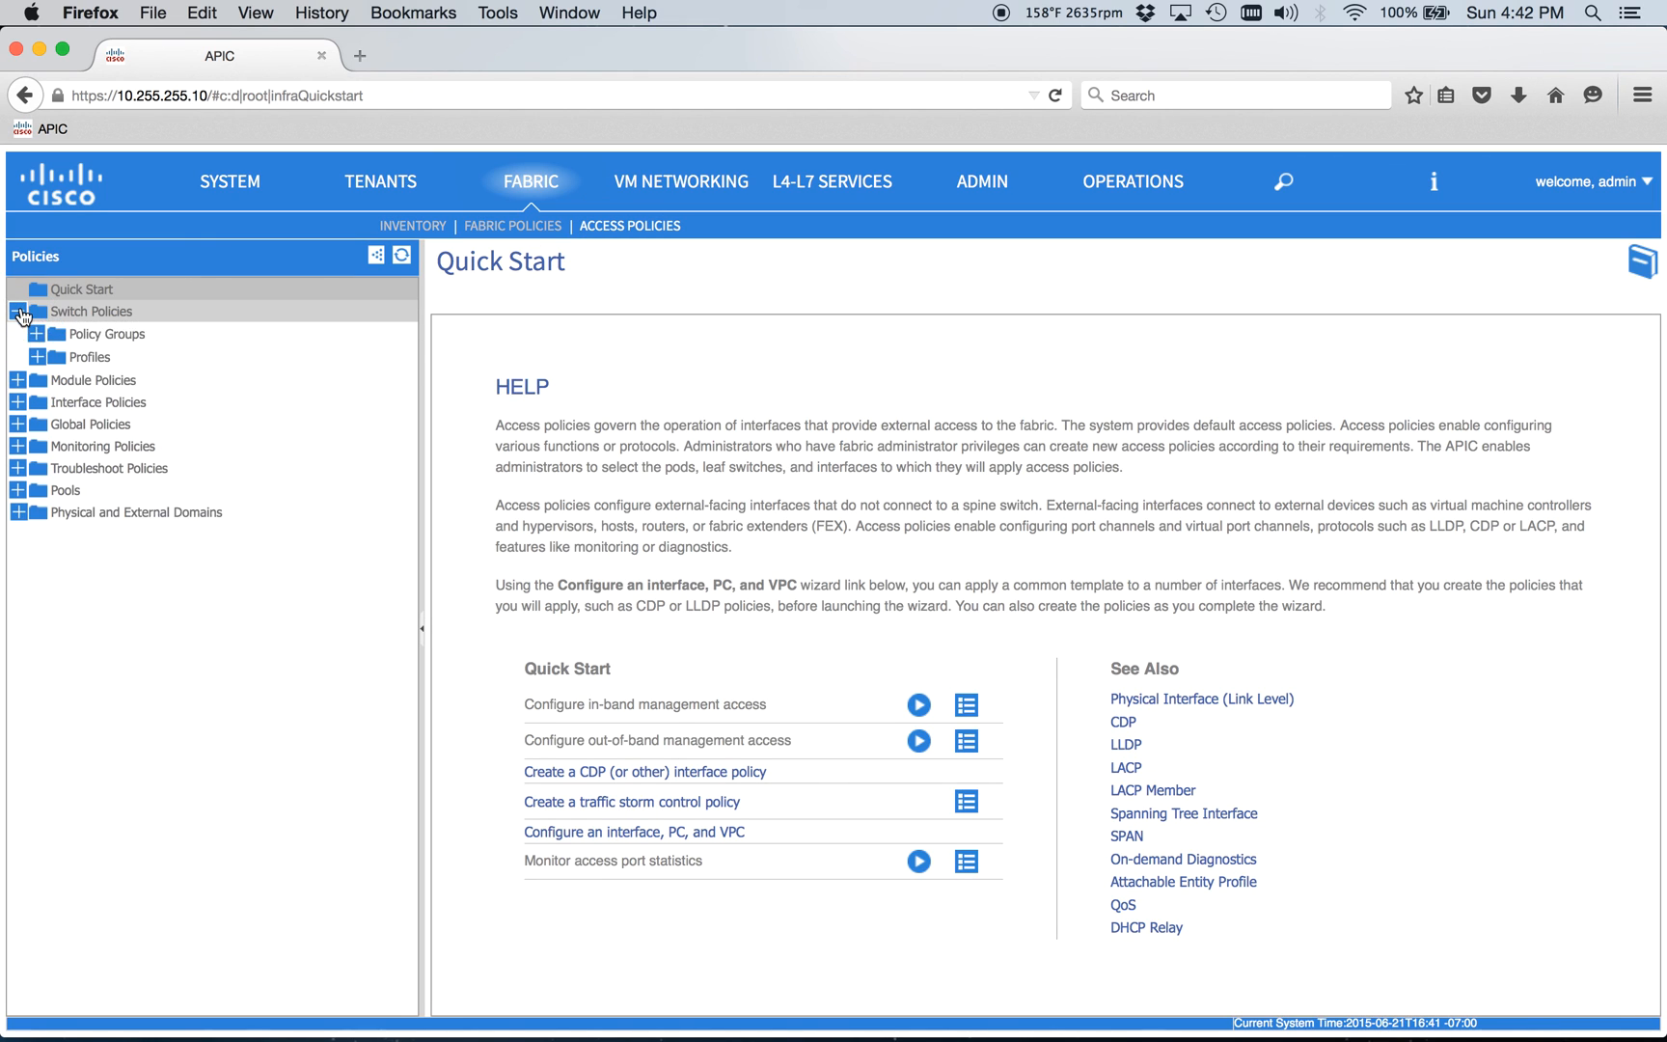
click(36, 334)
click(36, 449)
click(110, 474)
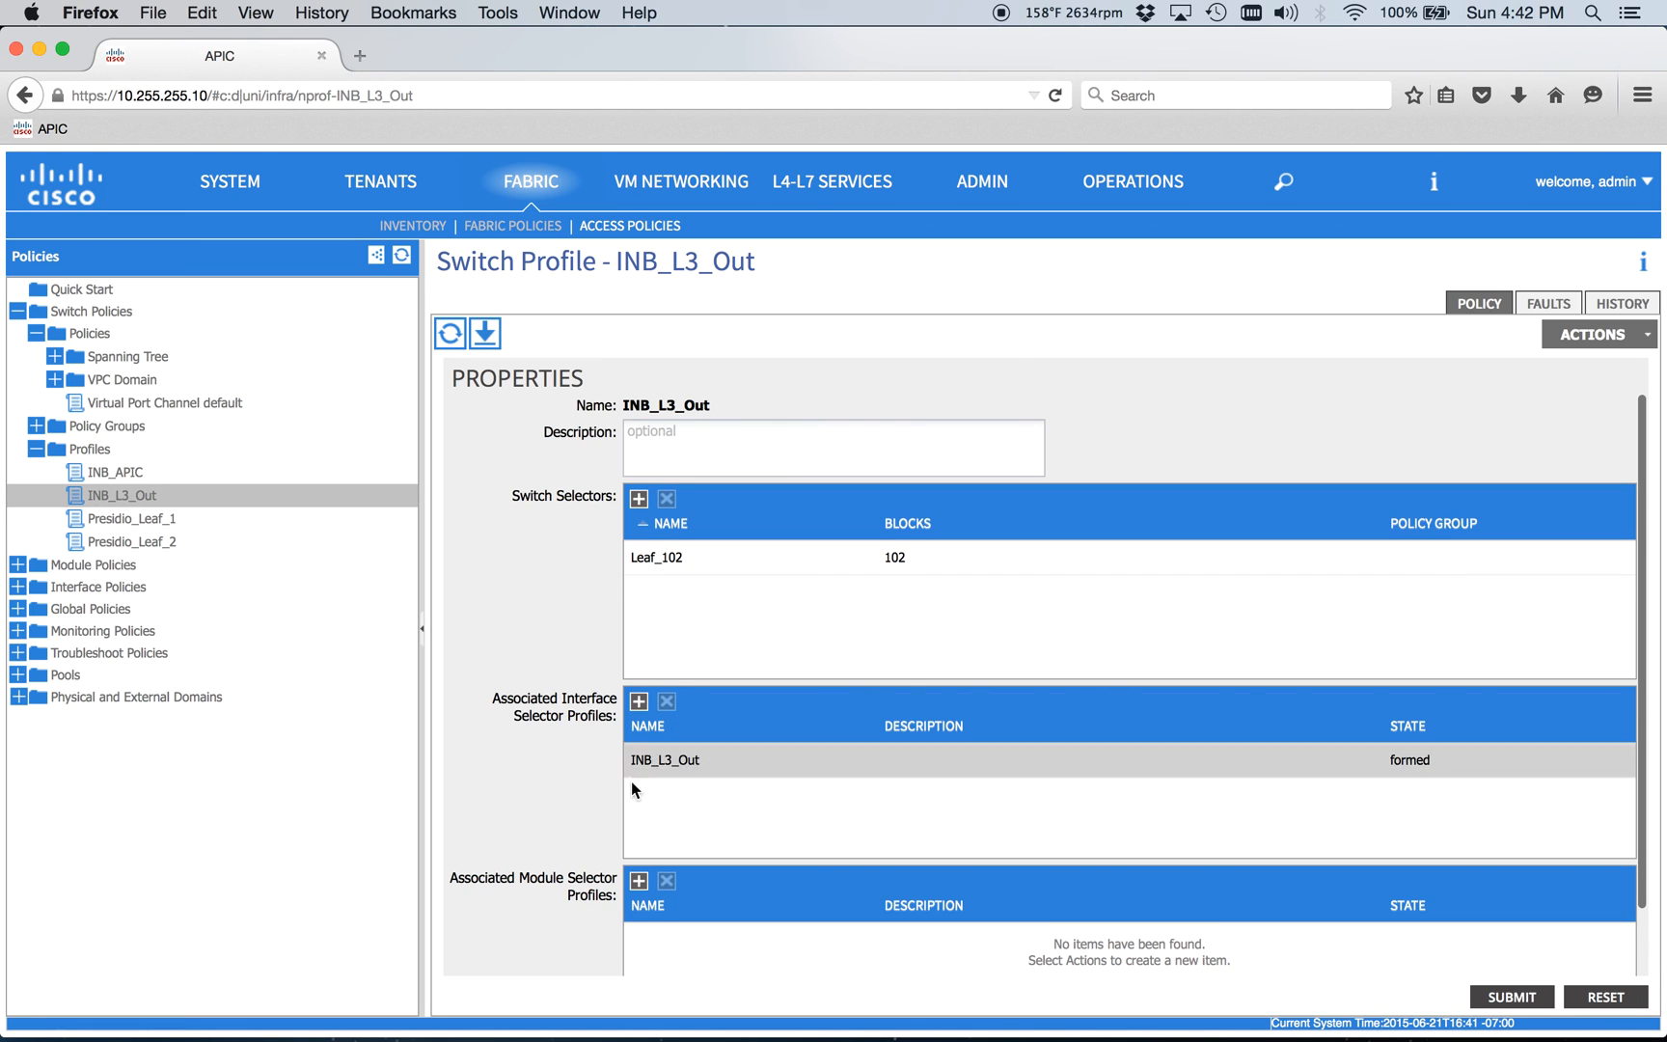
scroll(688, 786, down, 2)
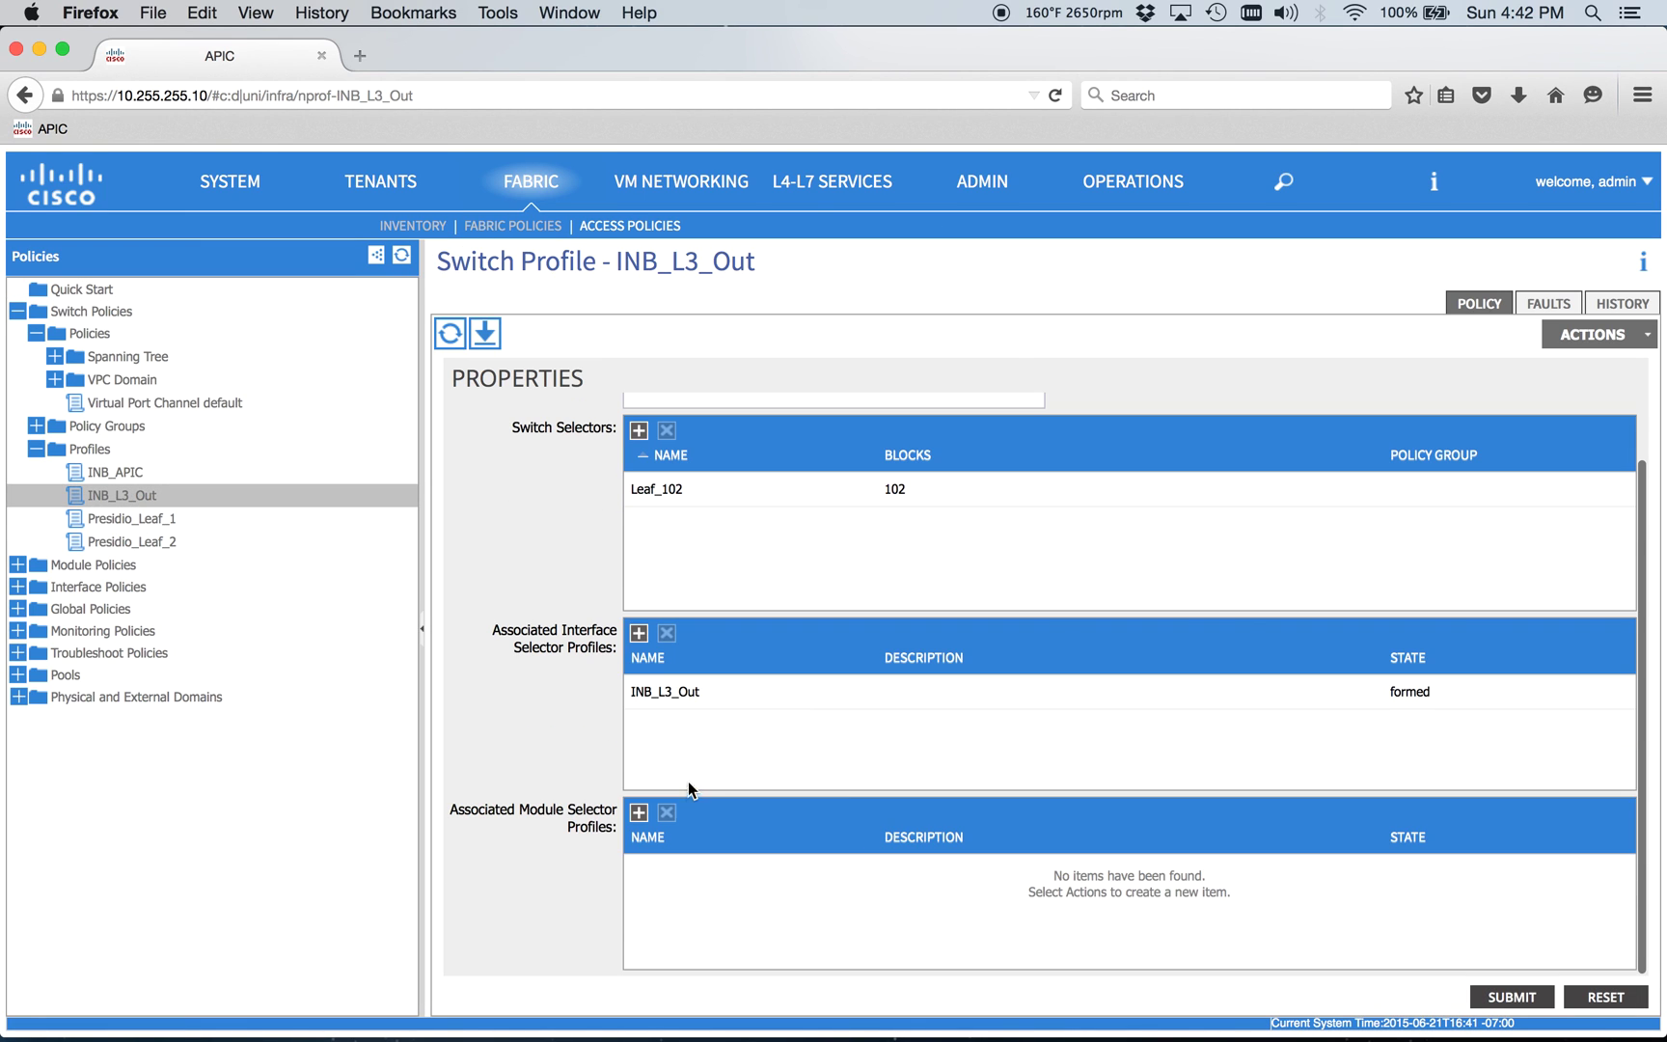
click(18, 586)
click(36, 656)
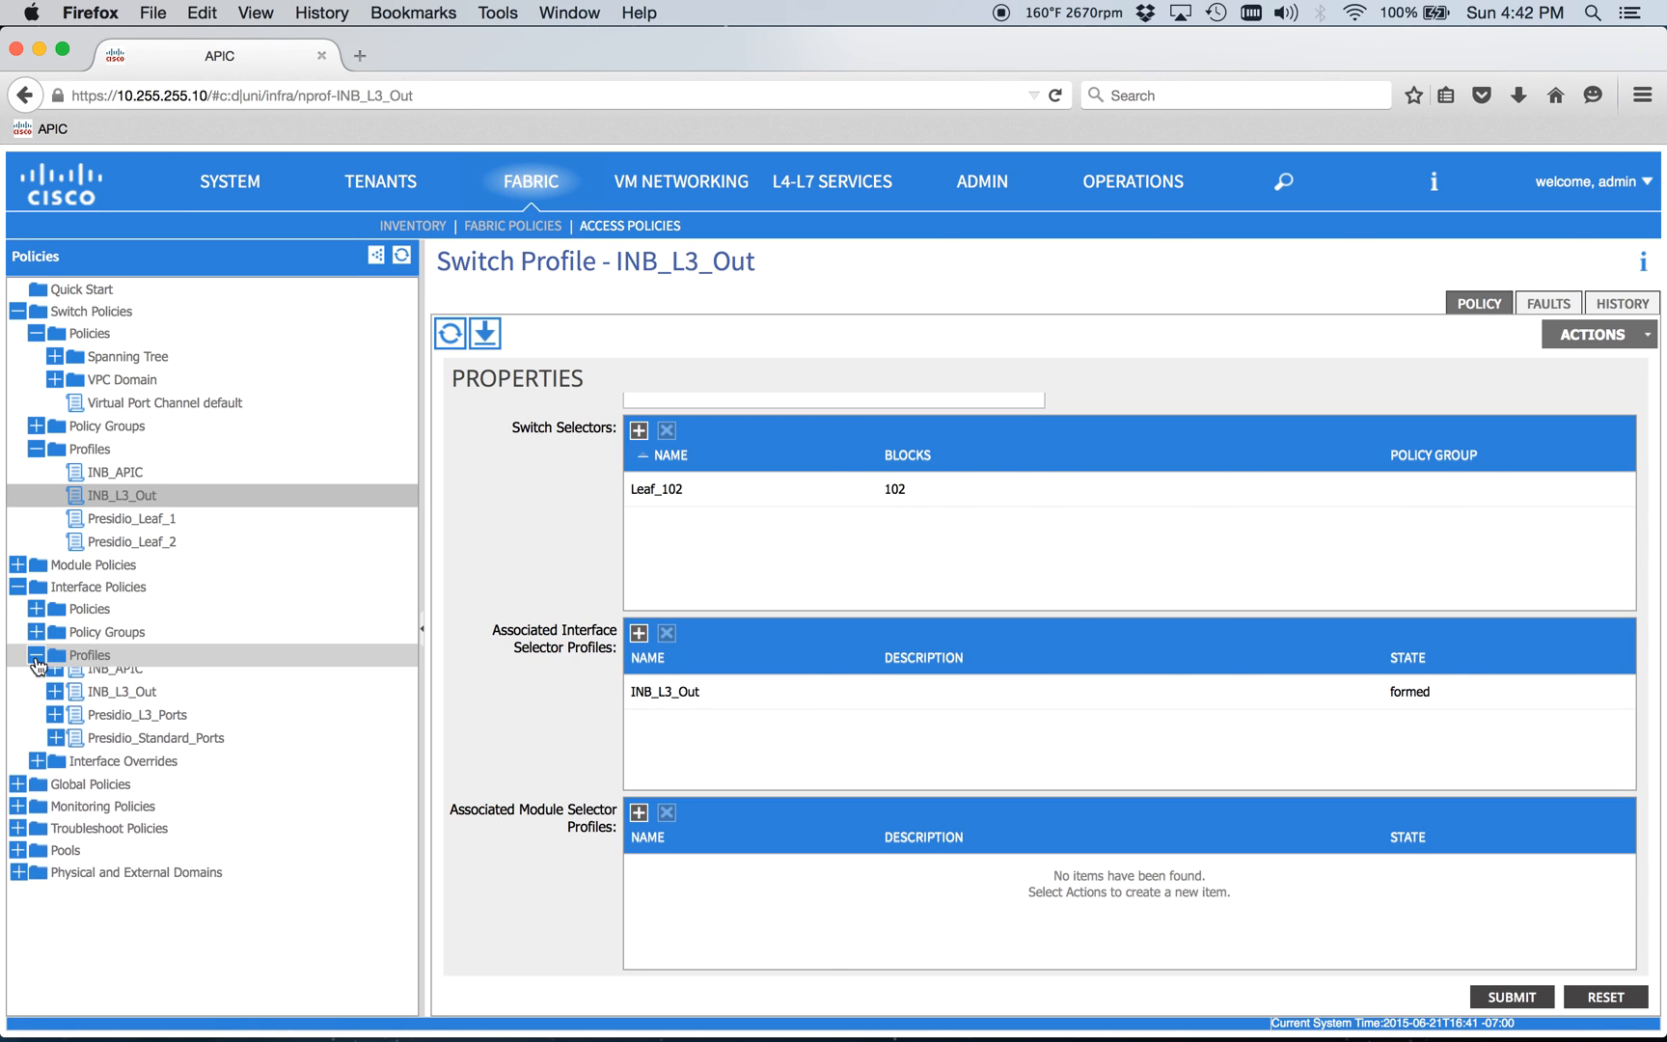
click(96, 704)
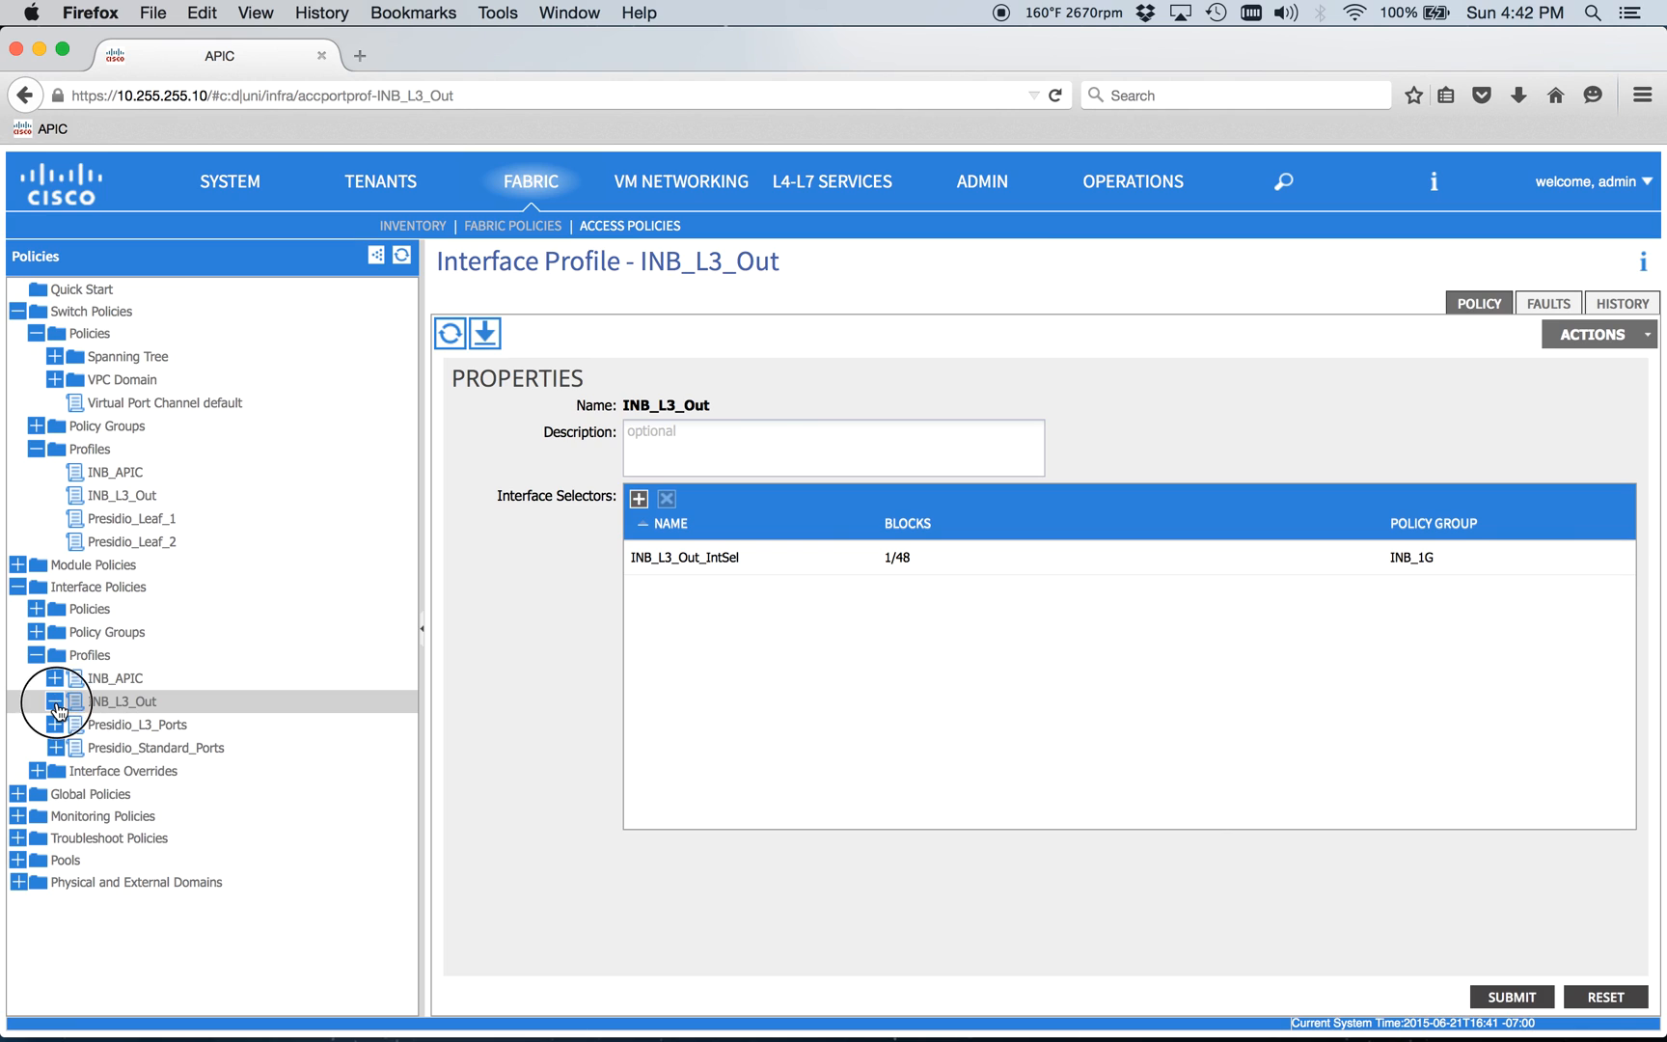
click(140, 725)
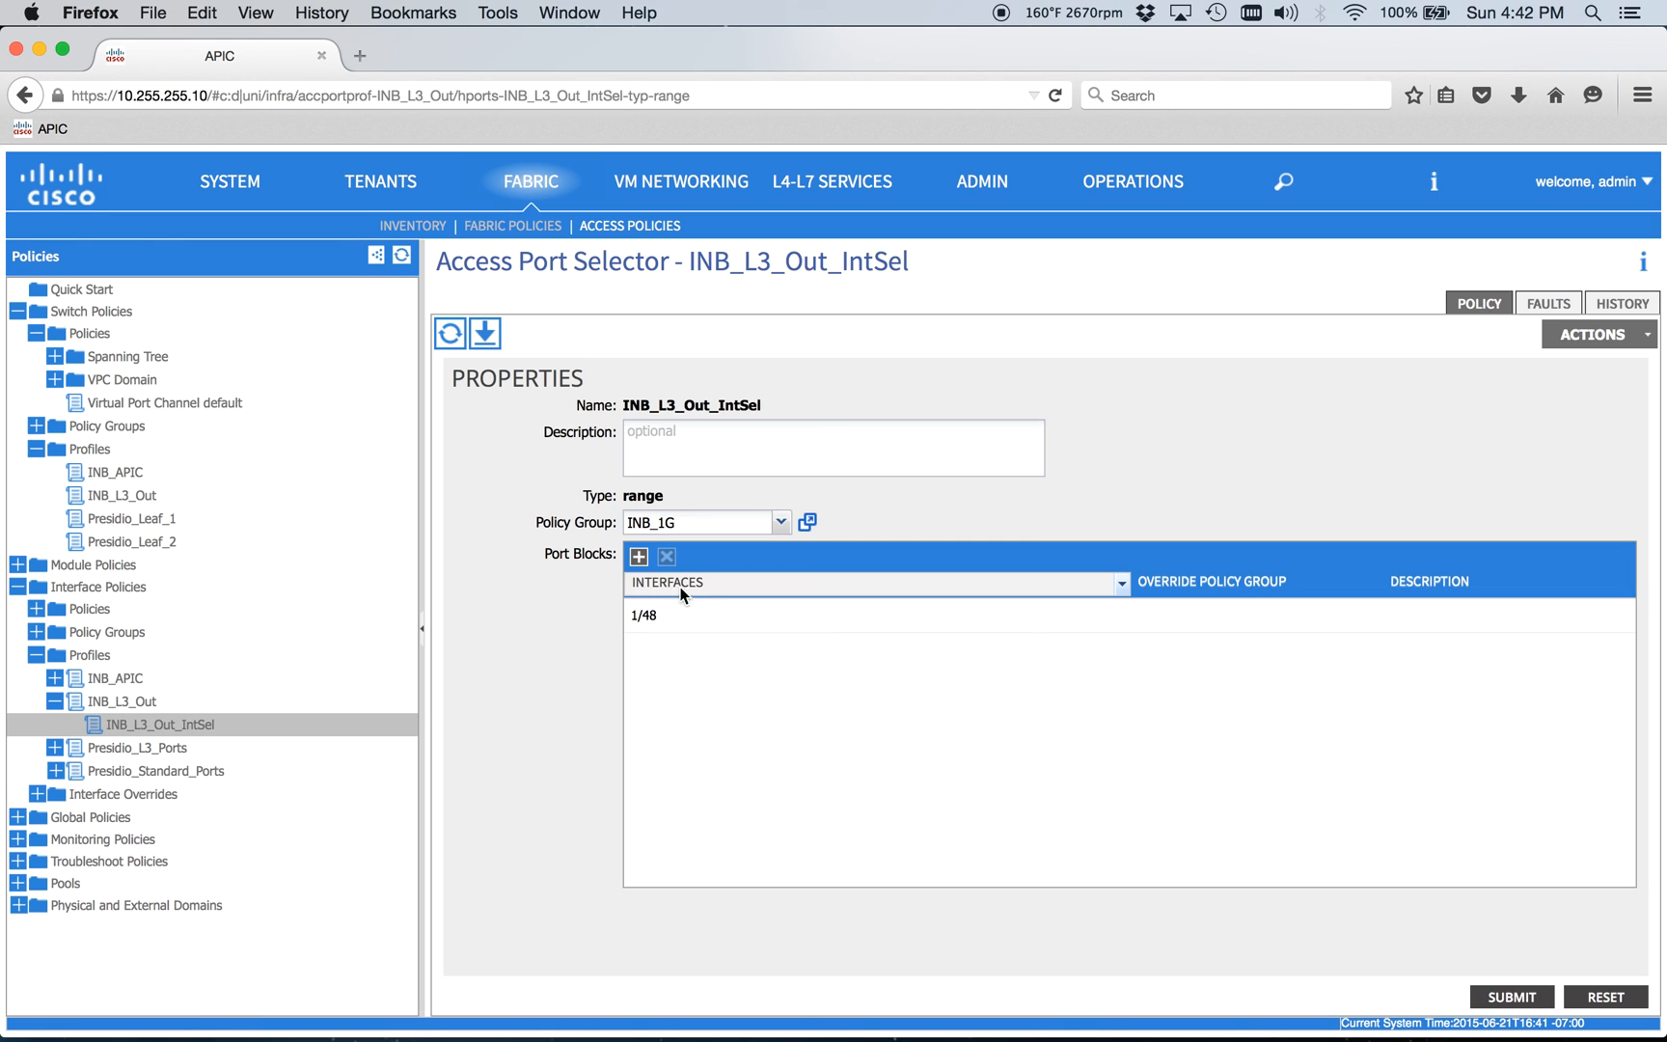
Set the INB_1G policy group's CDP Policy to CDP_Enable and submit.
click(809, 521)
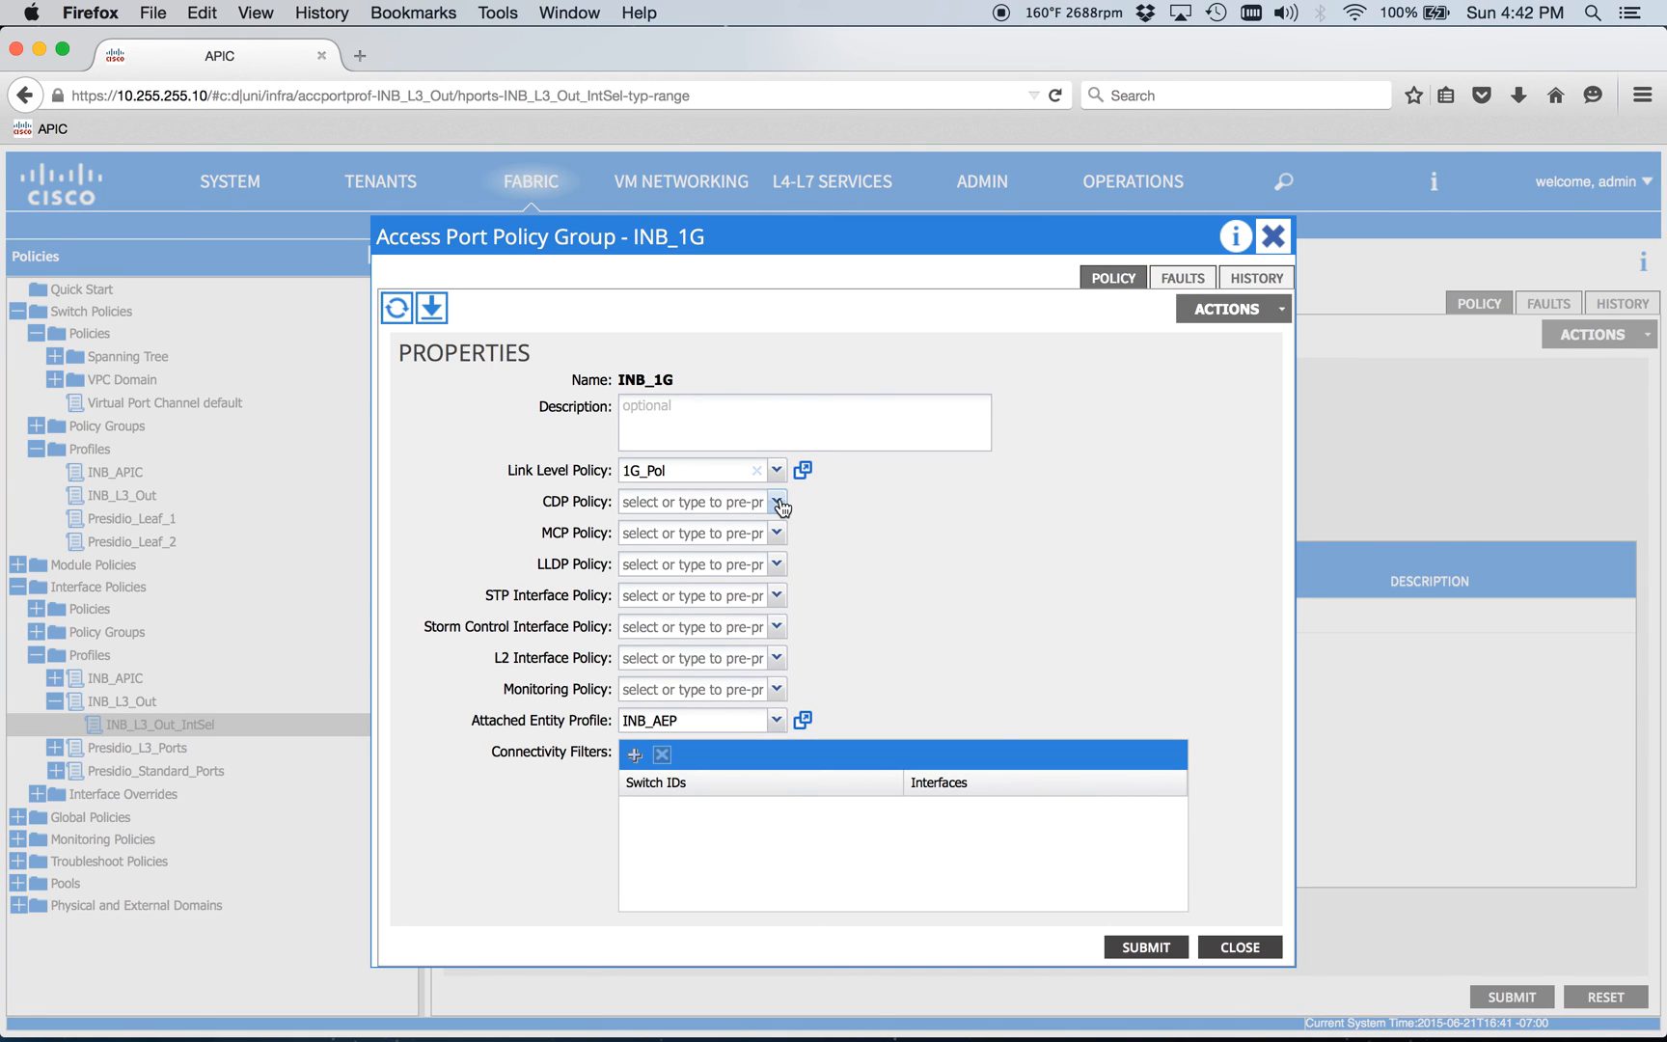
click(776, 502)
click(714, 529)
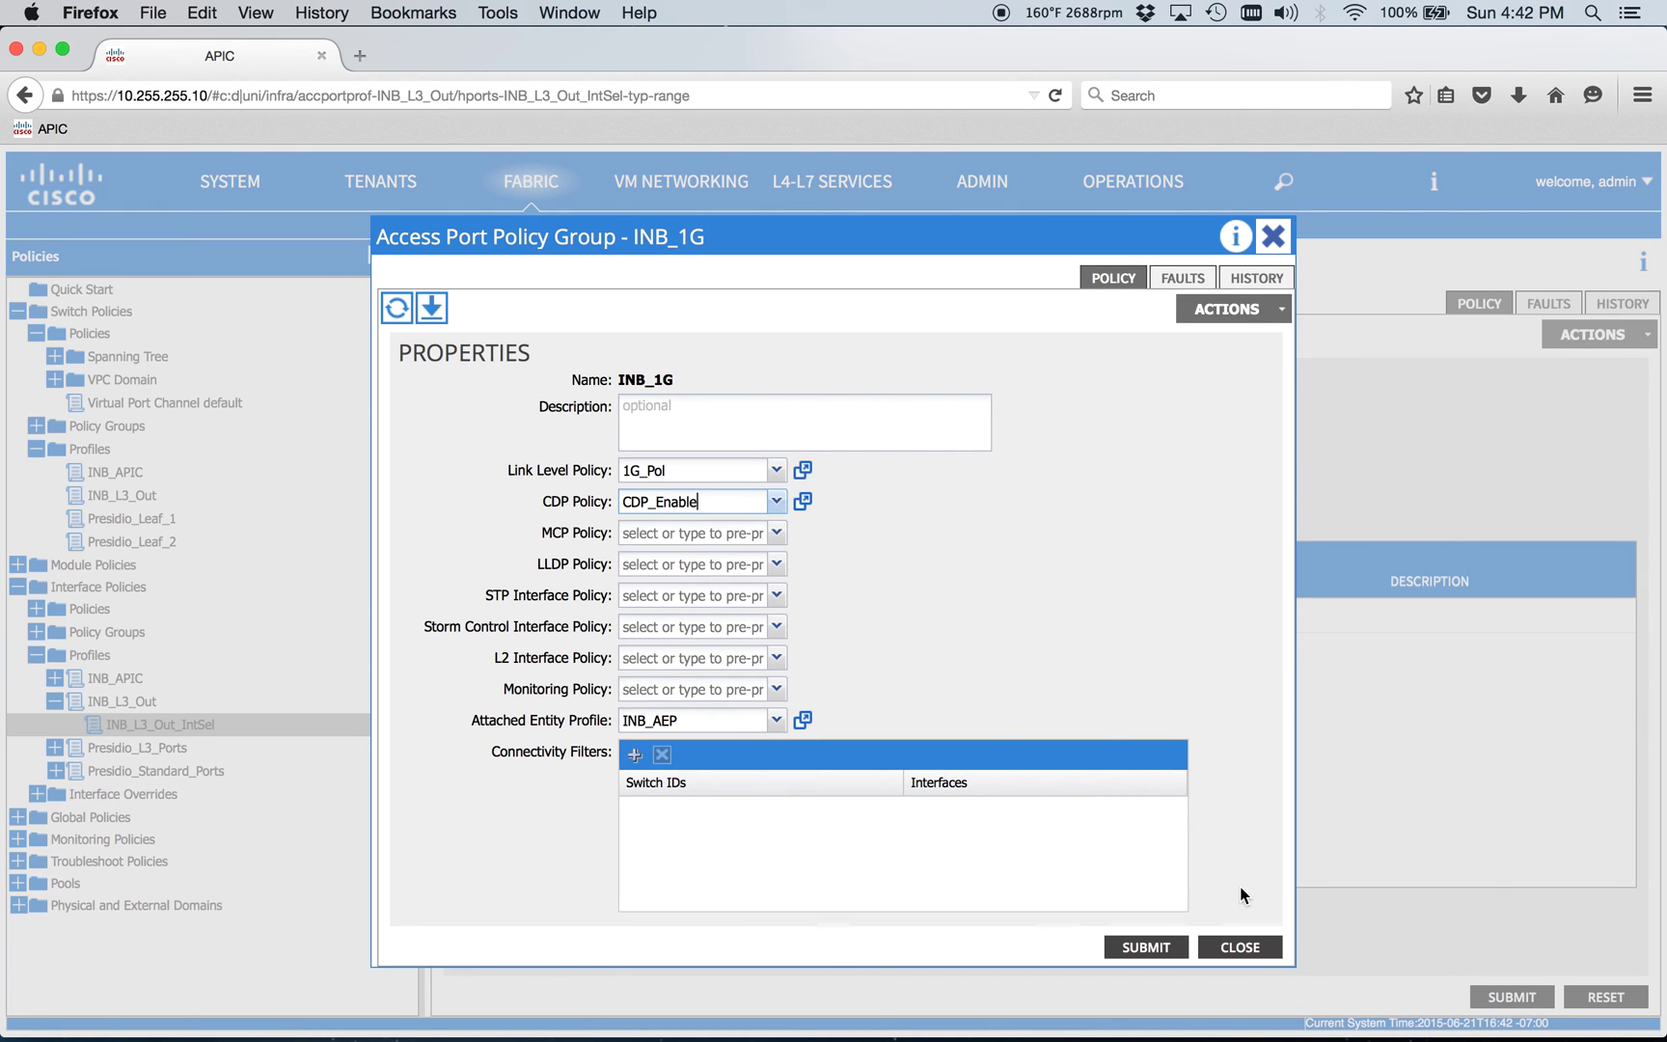
click(1155, 947)
click(1489, 994)
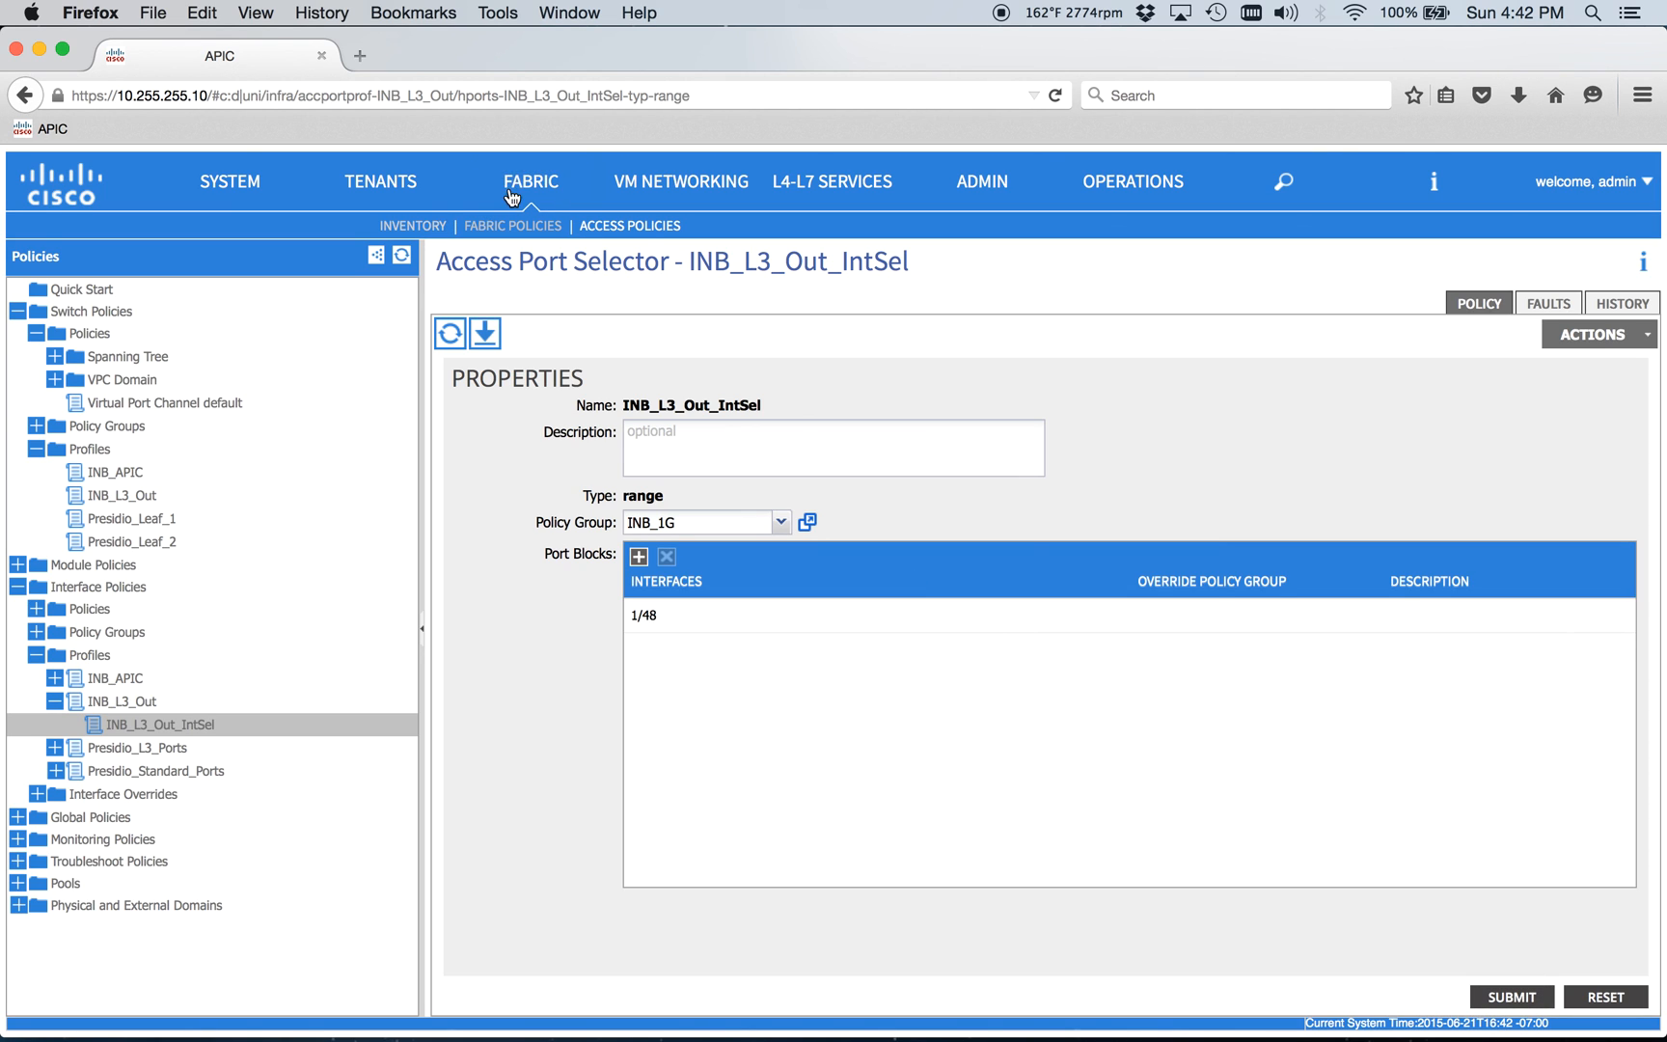
Check the mgmt tenant's Faults list, then switch to the ssh terminal.
click(398, 185)
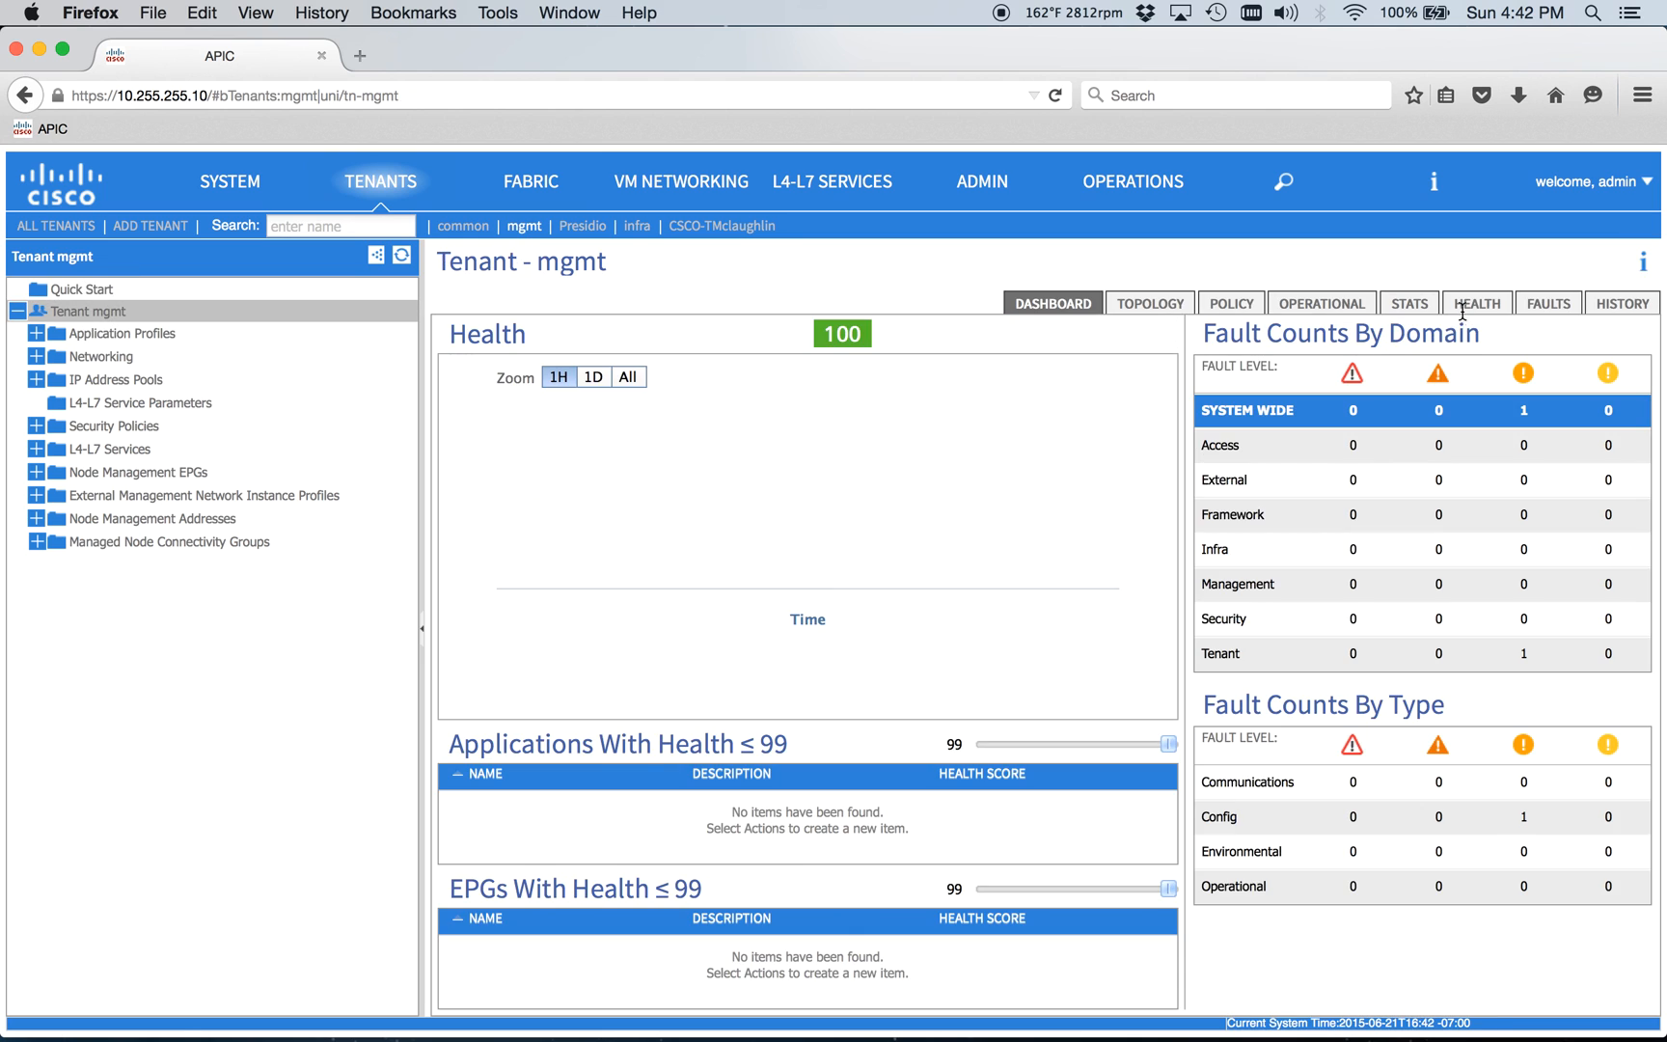
click(1549, 302)
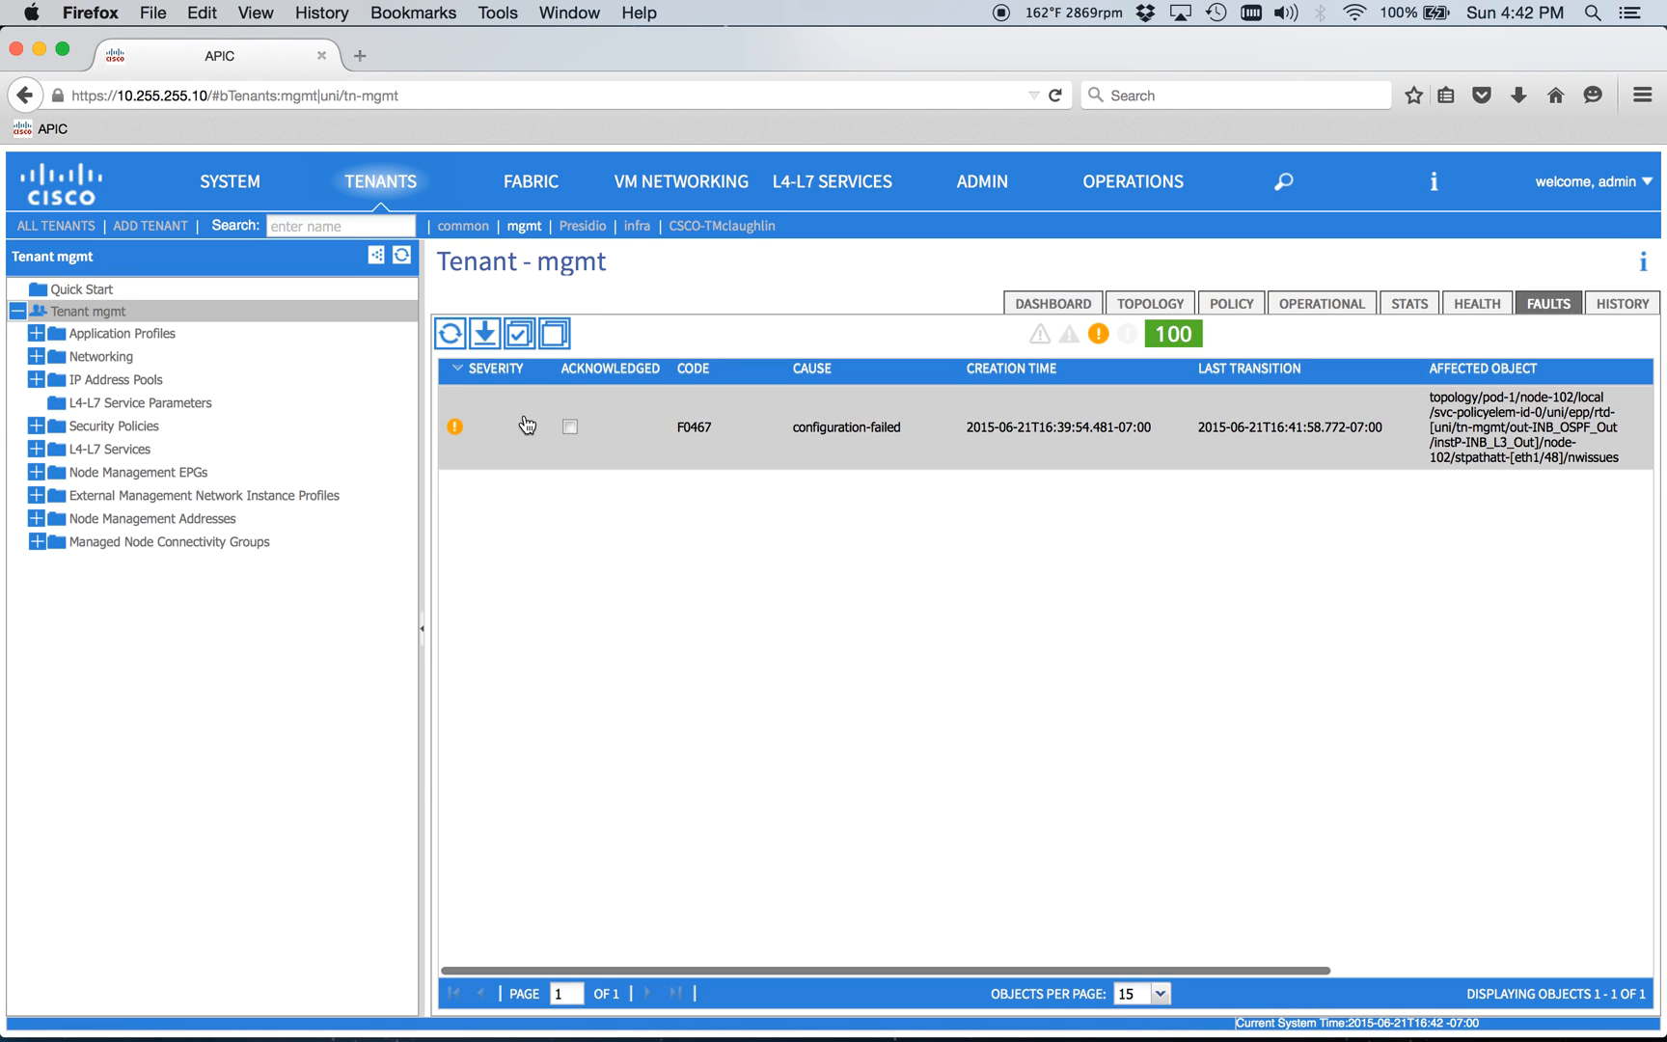
key(super+Tab)
Run 'sh cdp nei' on the router, now listing LEAF_1 and LEAF_2.
key(Return)
key(Return)
key(Return)
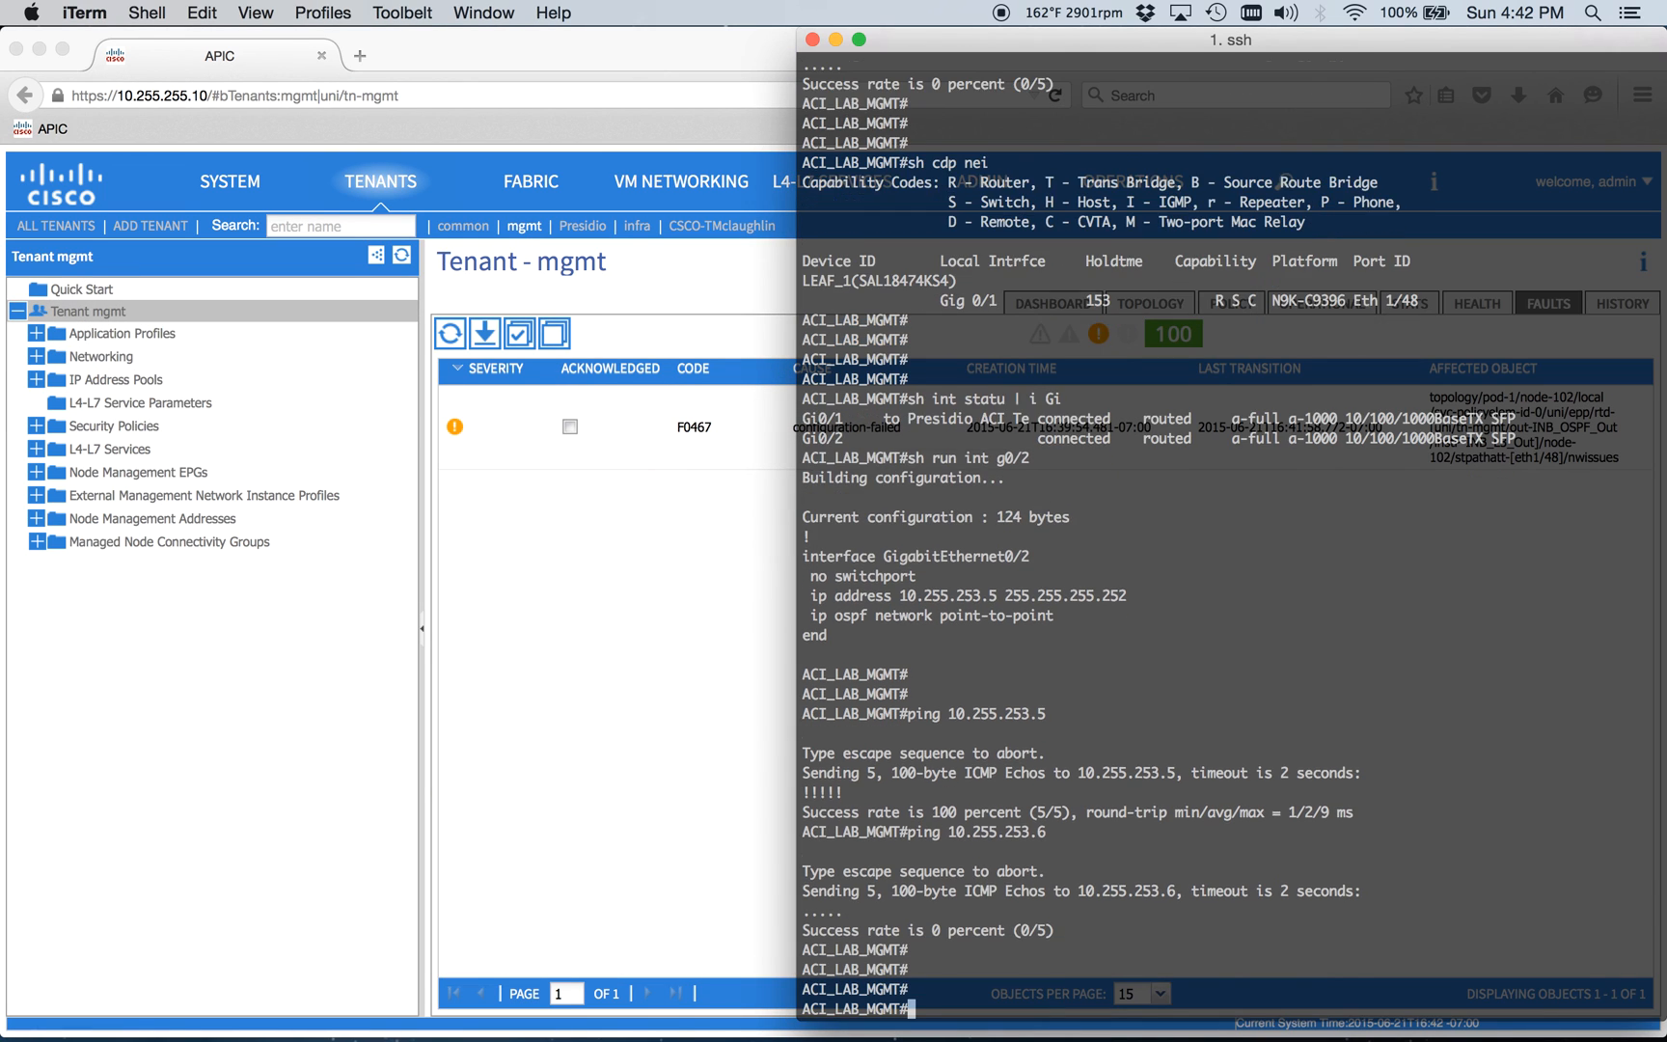
text(sh cdp nei)
key(Return)
key(Return)
key(Return)
key(Return)
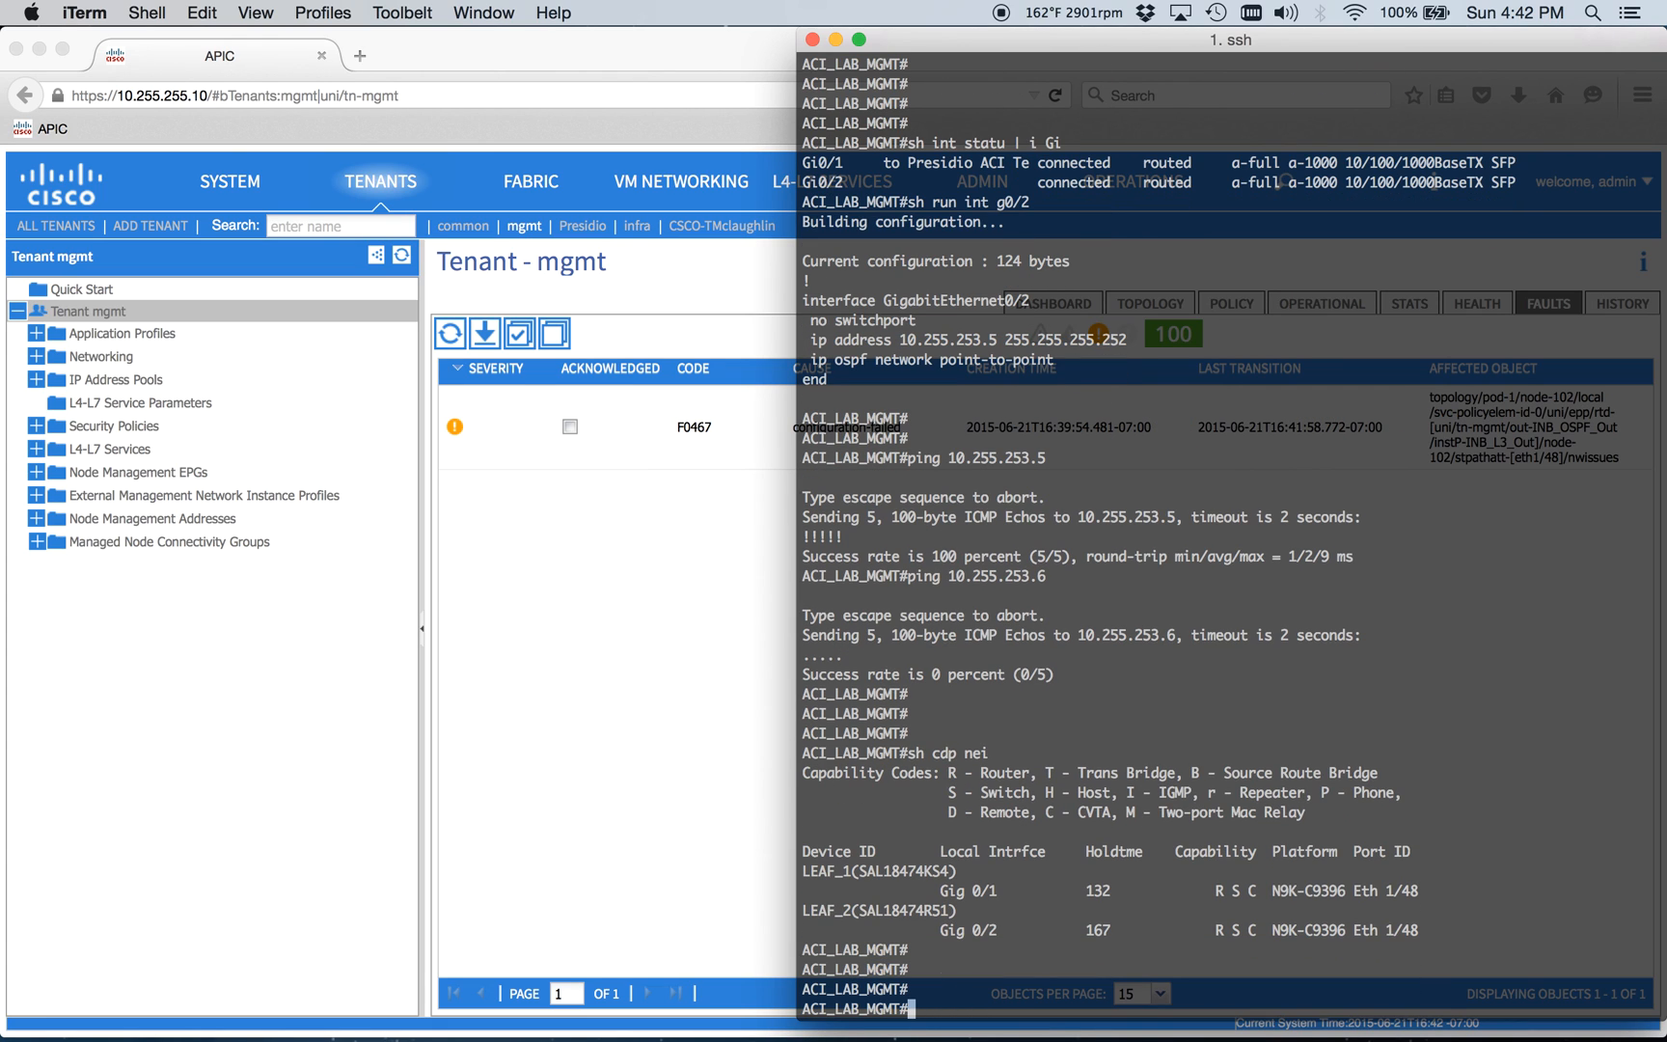
key(Return)
key(Return)
key(Return)
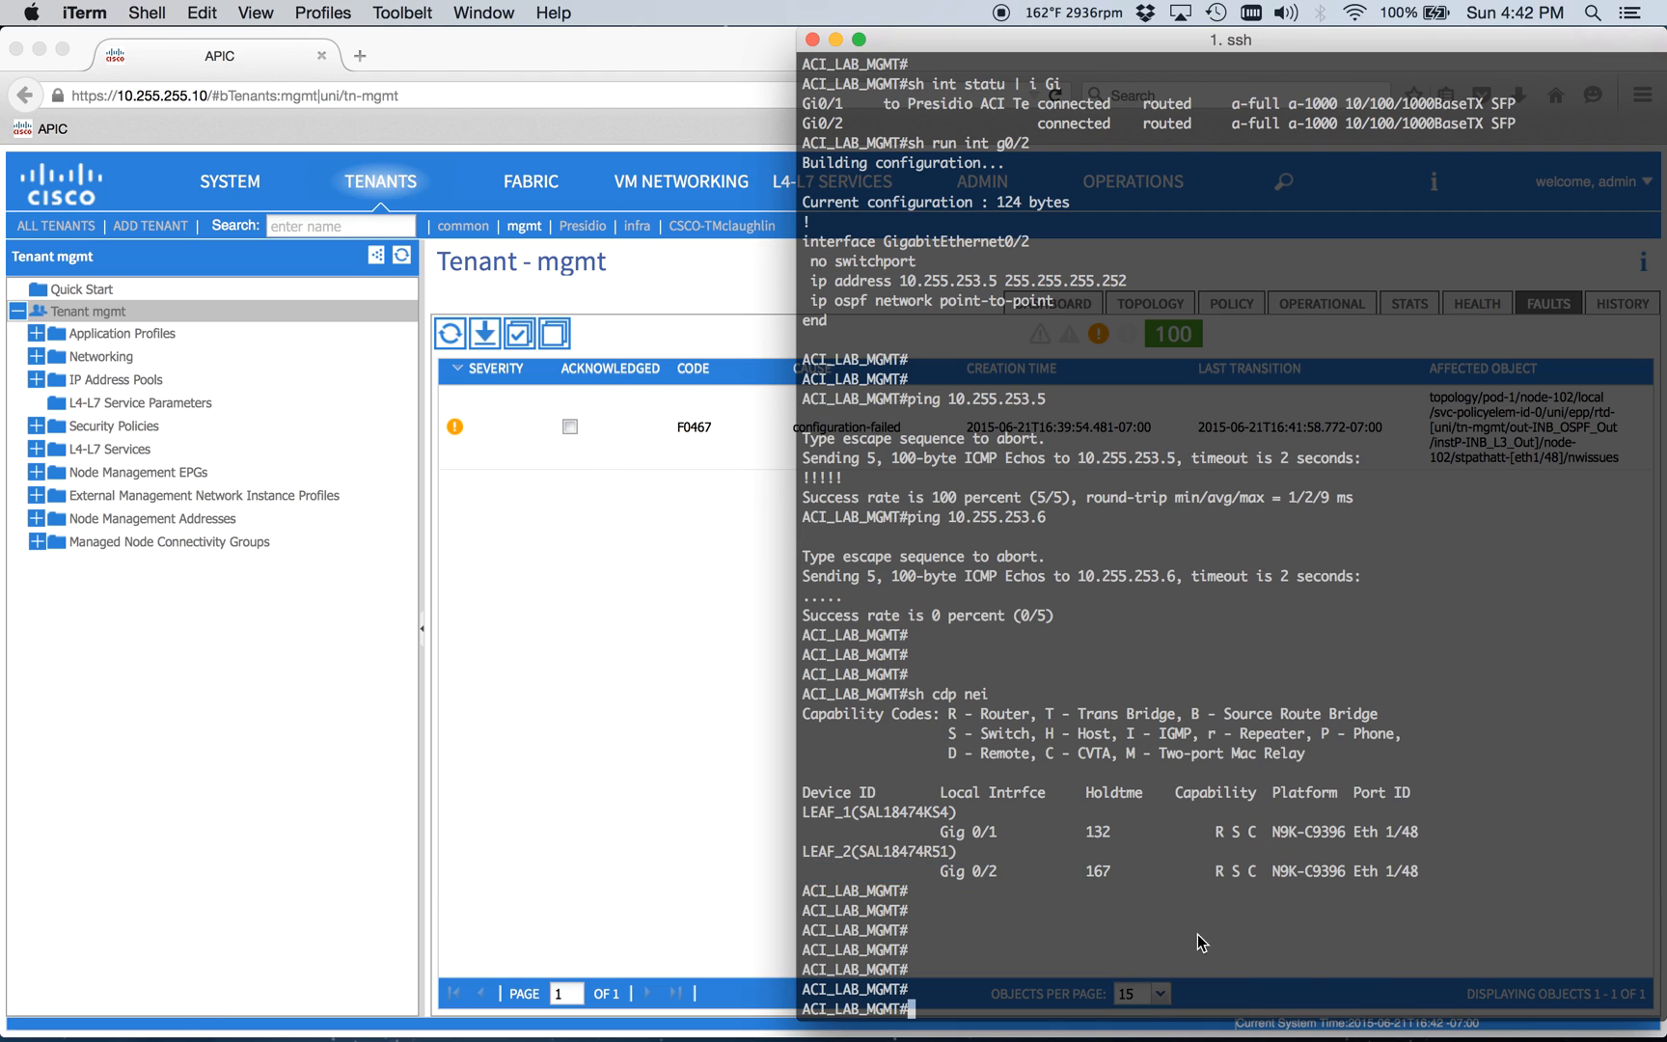
In APIC expand Networking > External Routed Networks > INB_OSPF_Out.
click(434, 595)
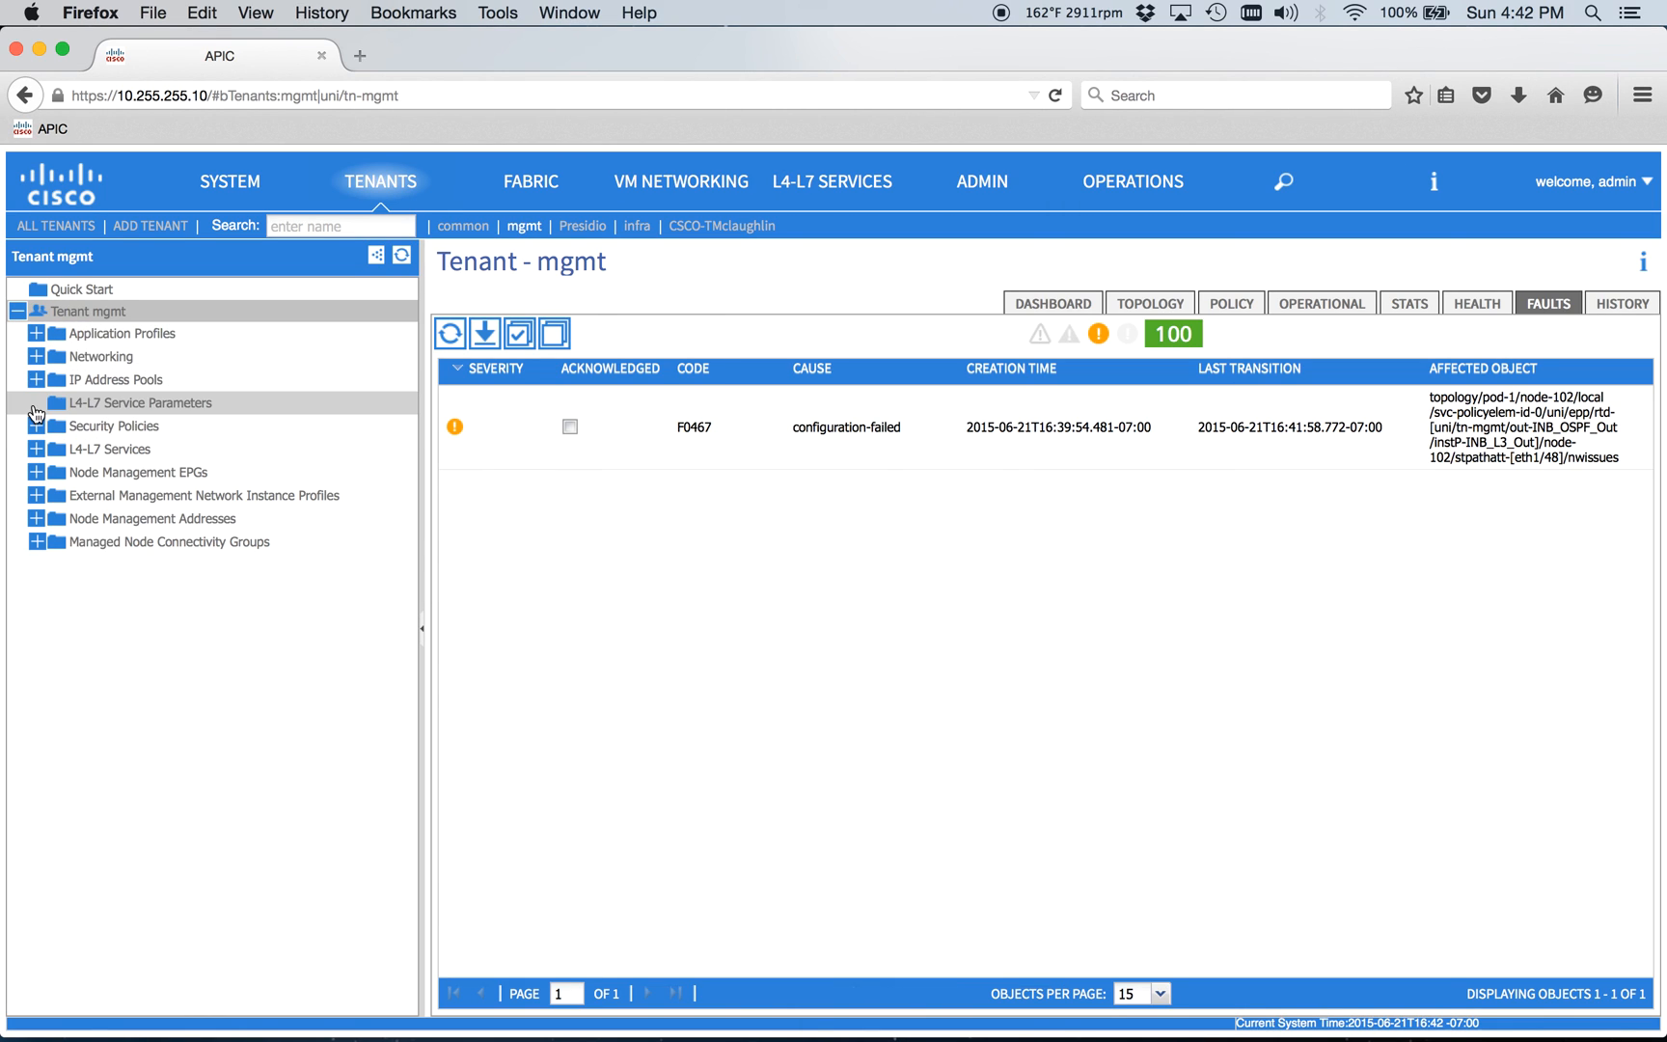
click(37, 355)
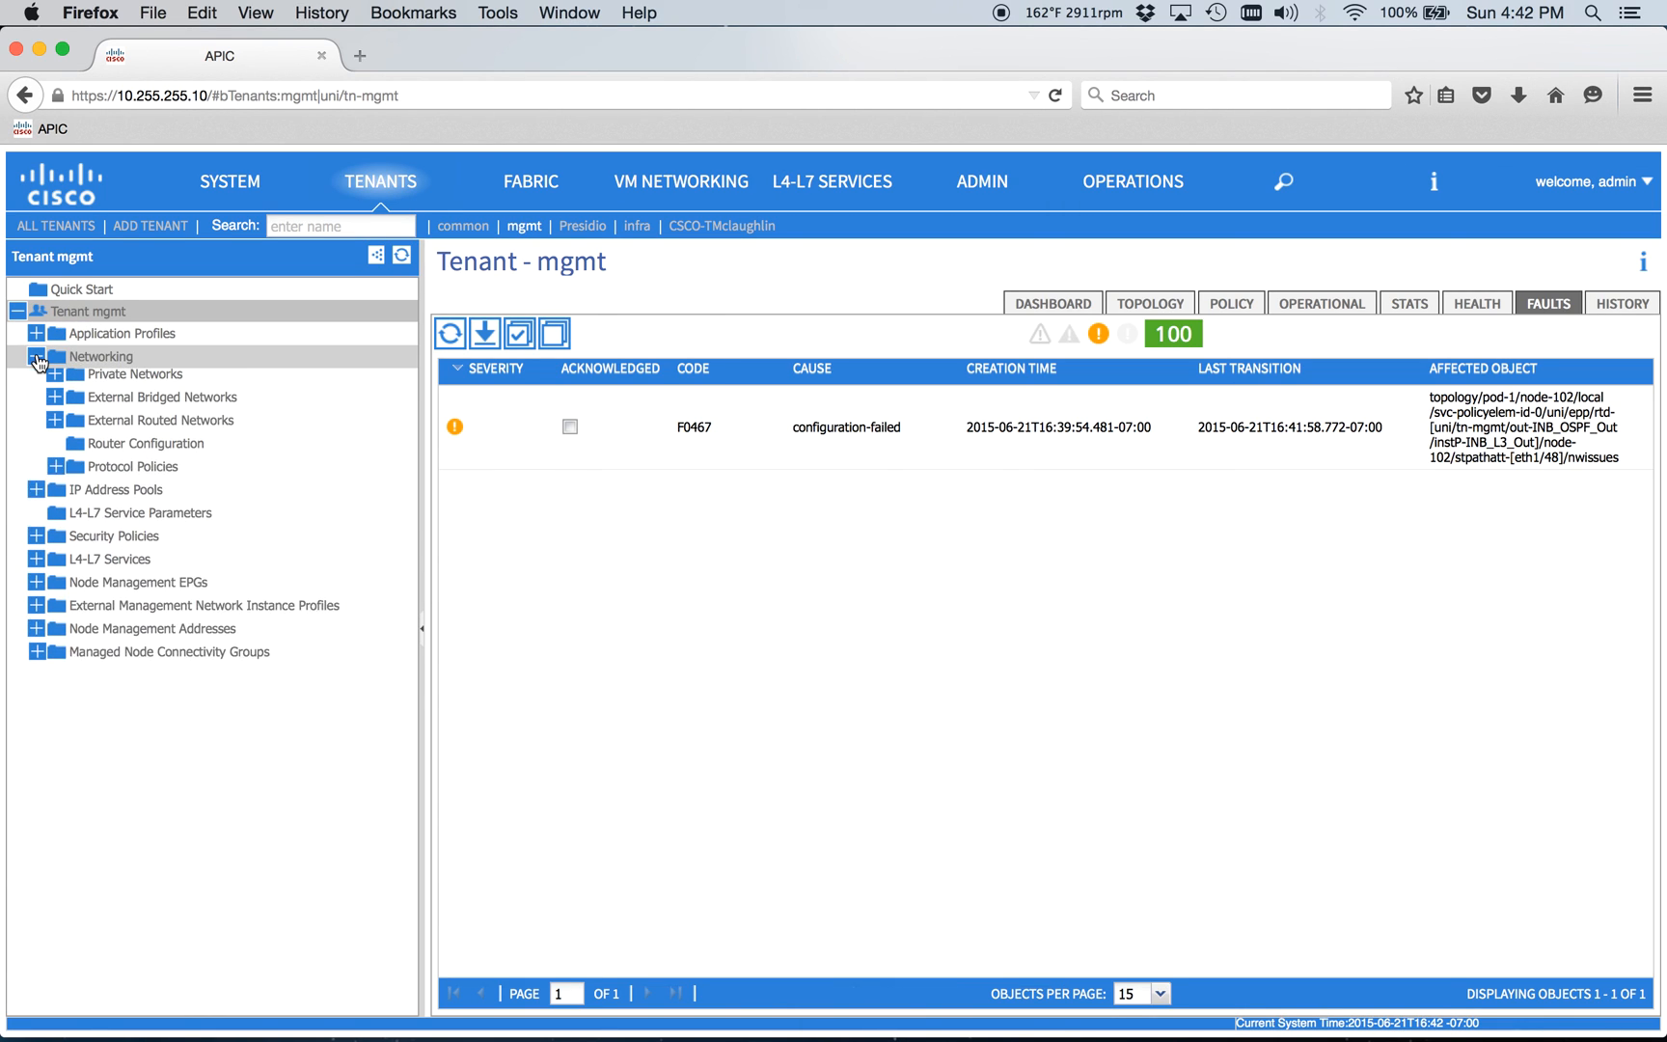
click(54, 448)
click(73, 496)
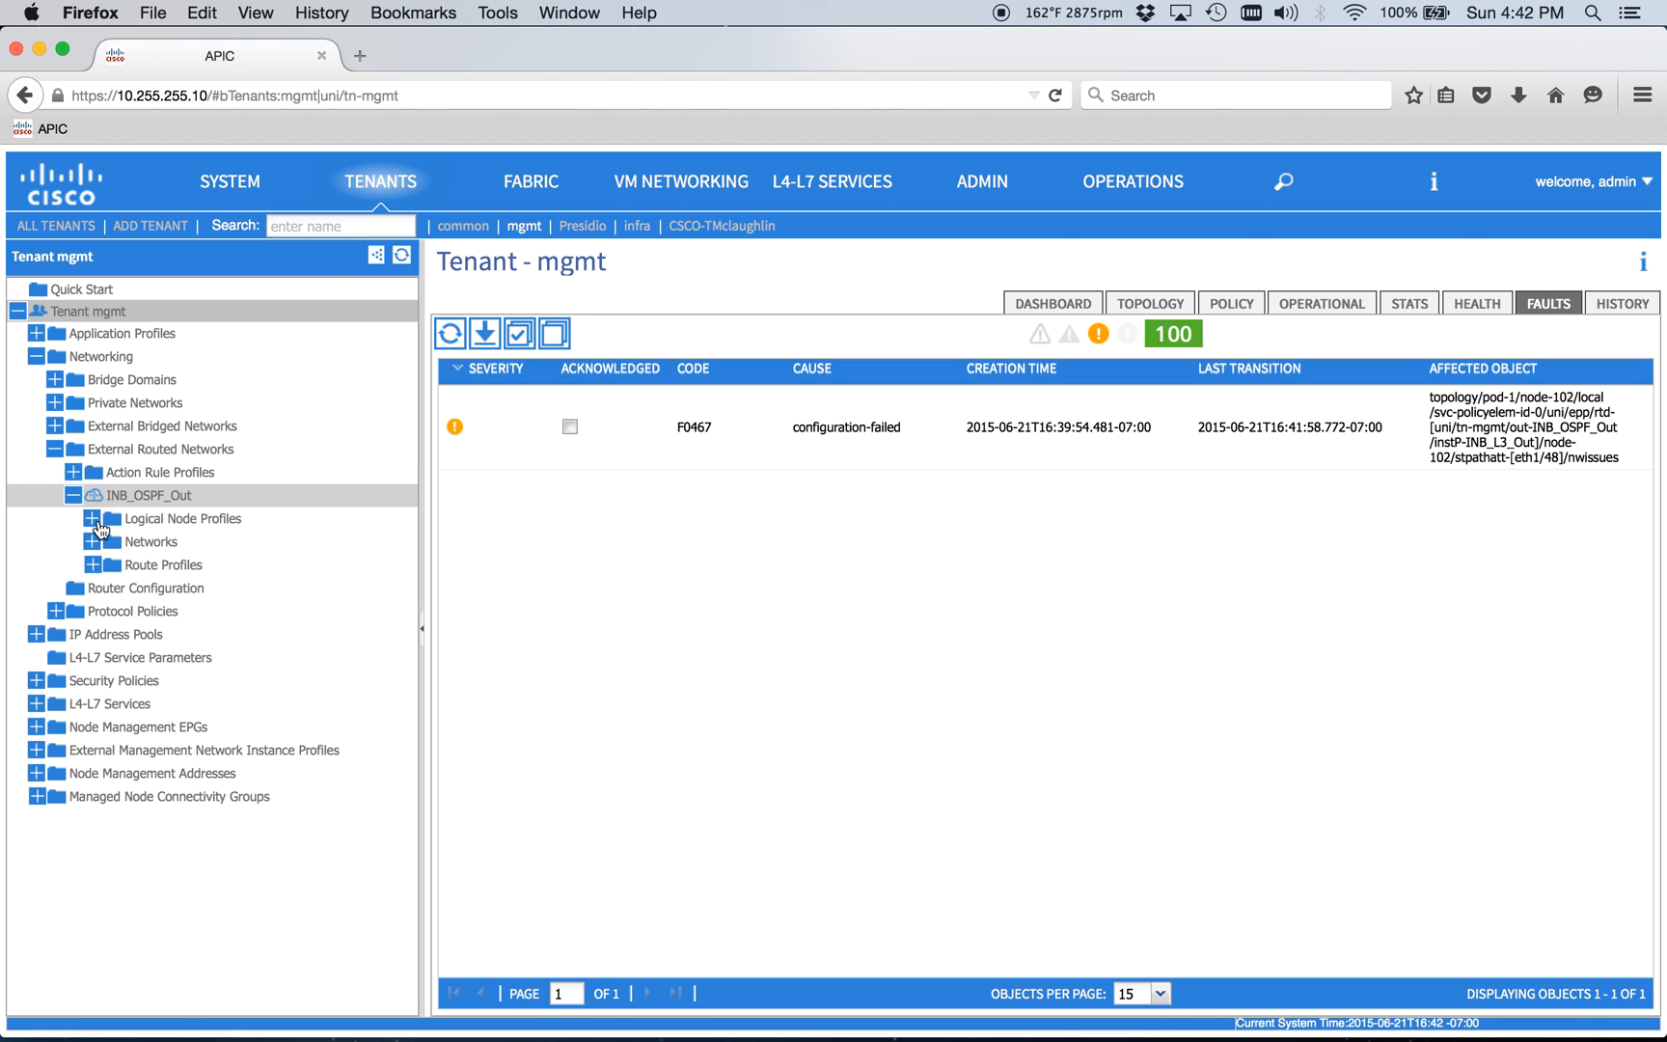
Run 'sh cdp nei d' and highlight LEAF_1's 10.255.253.2 entry and LEAF_2's address lines.
key(super+Tab)
text(sh cdp nei d)
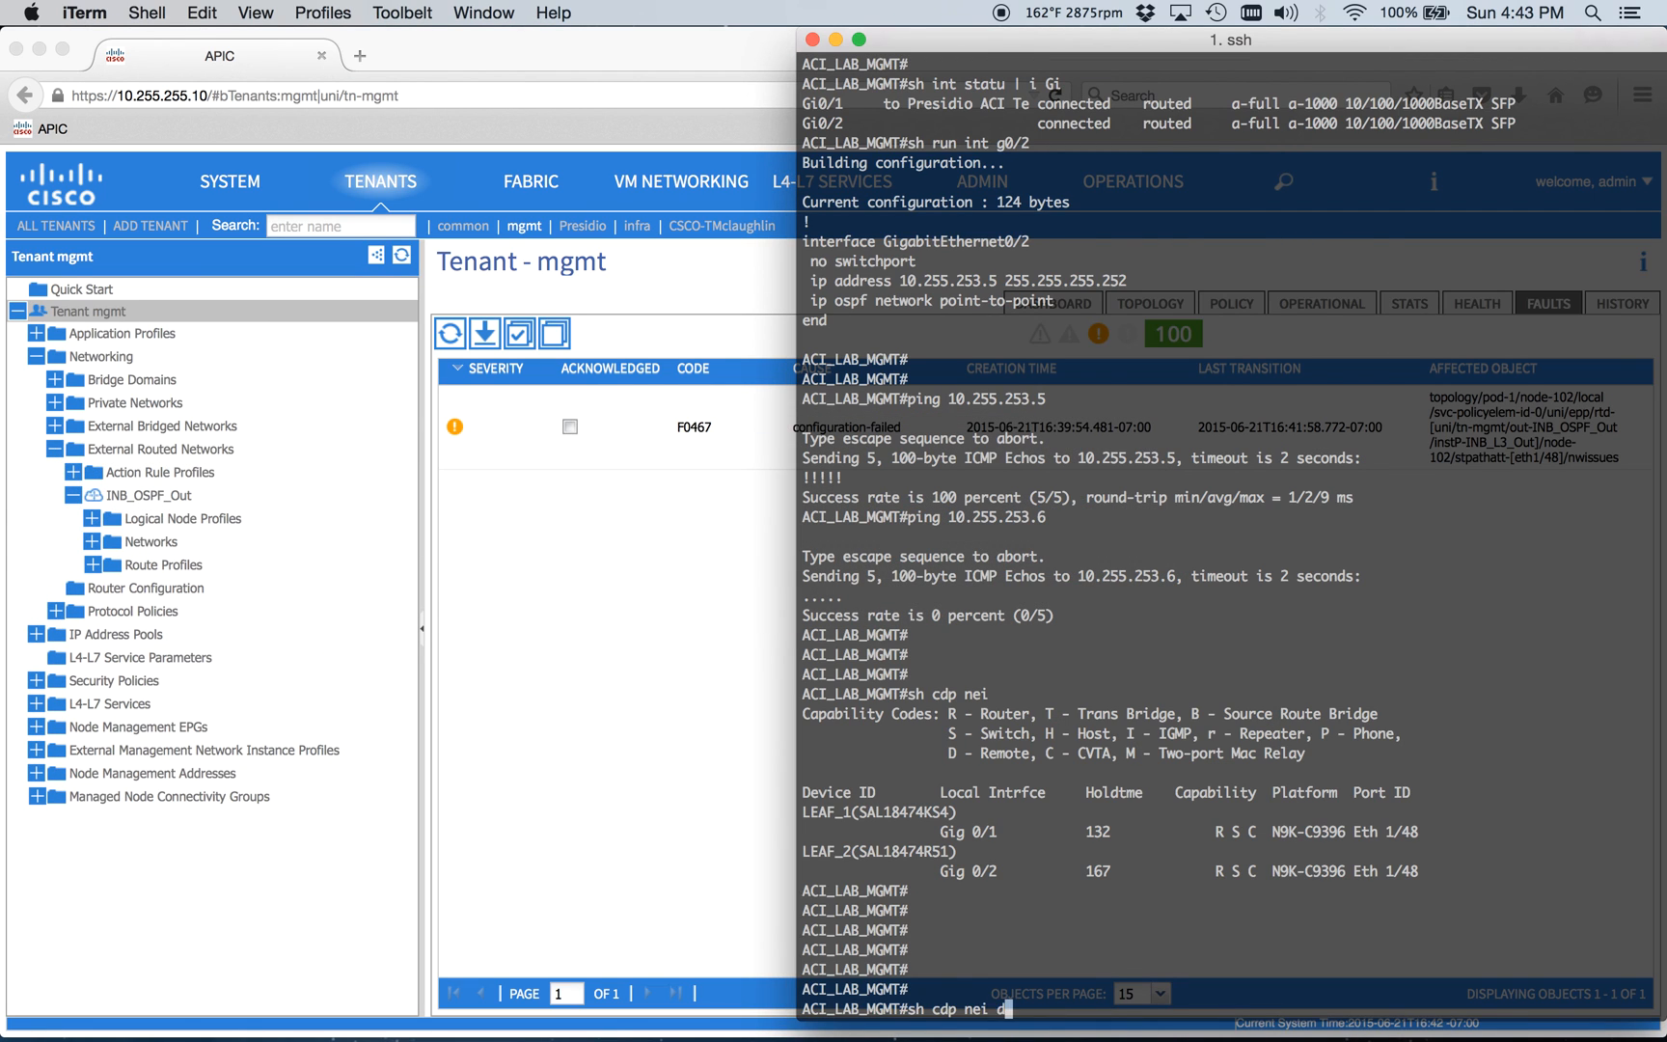
key(Return)
key(space)
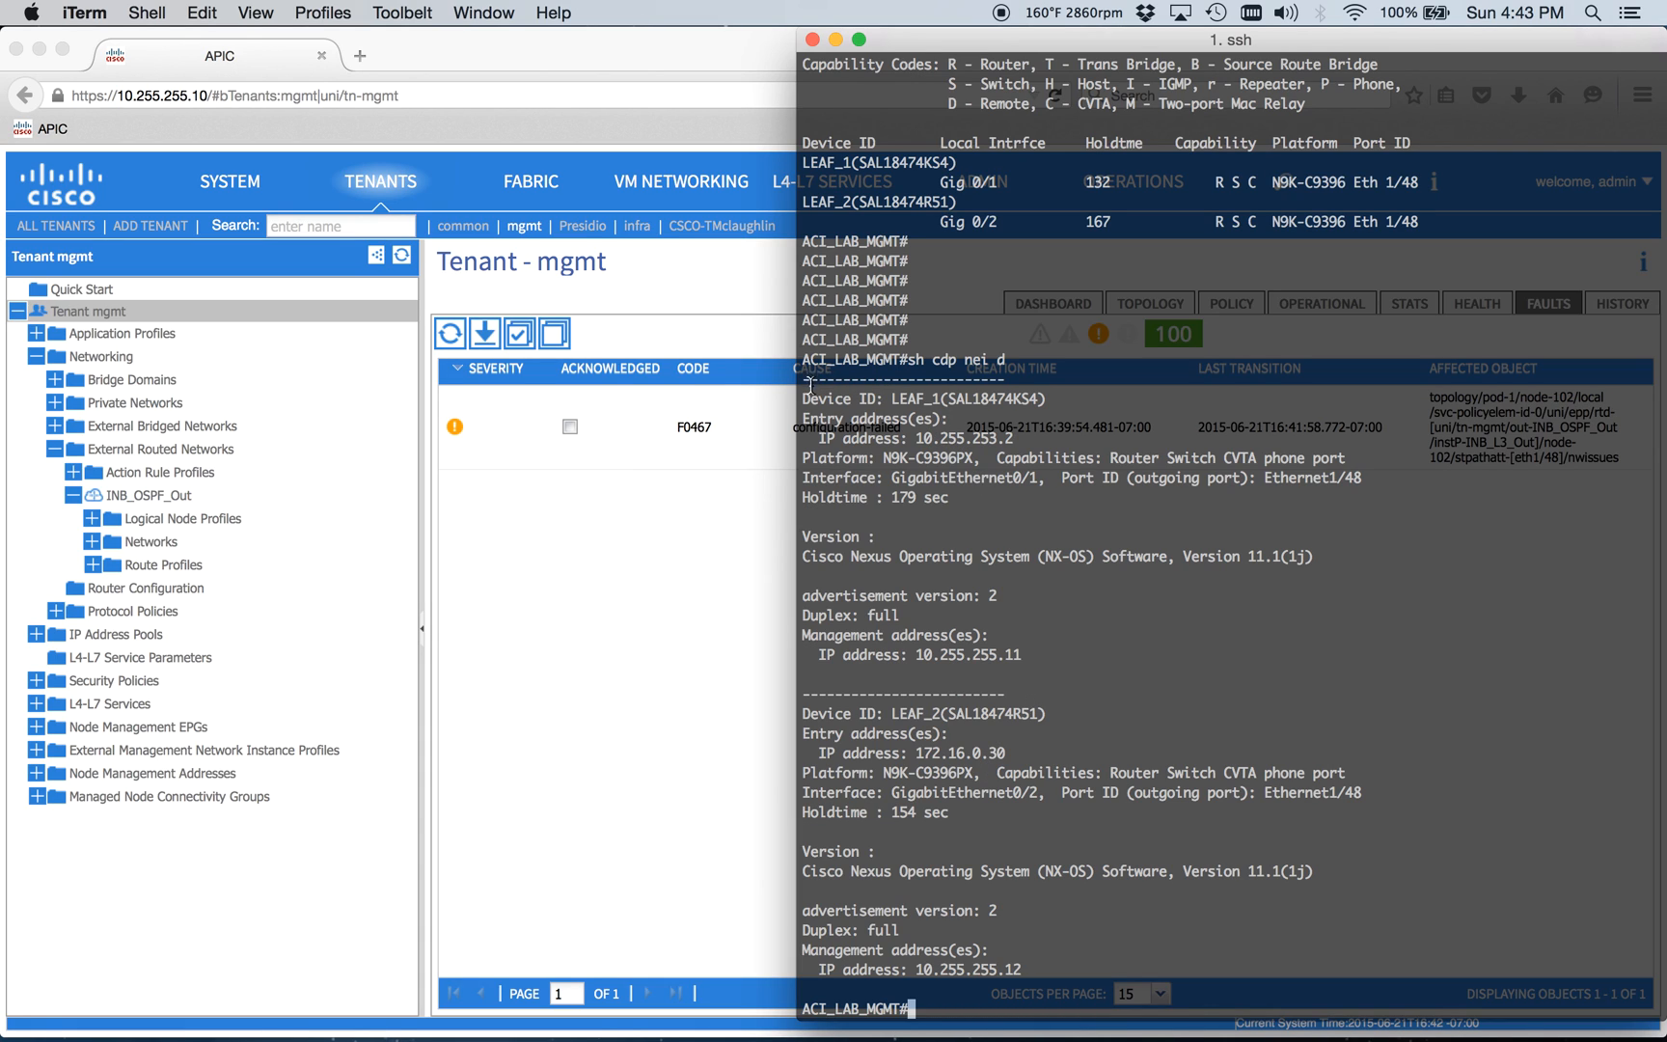
drag(810, 388, 1059, 648)
drag(956, 430, 944, 440)
triple_click(943, 441)
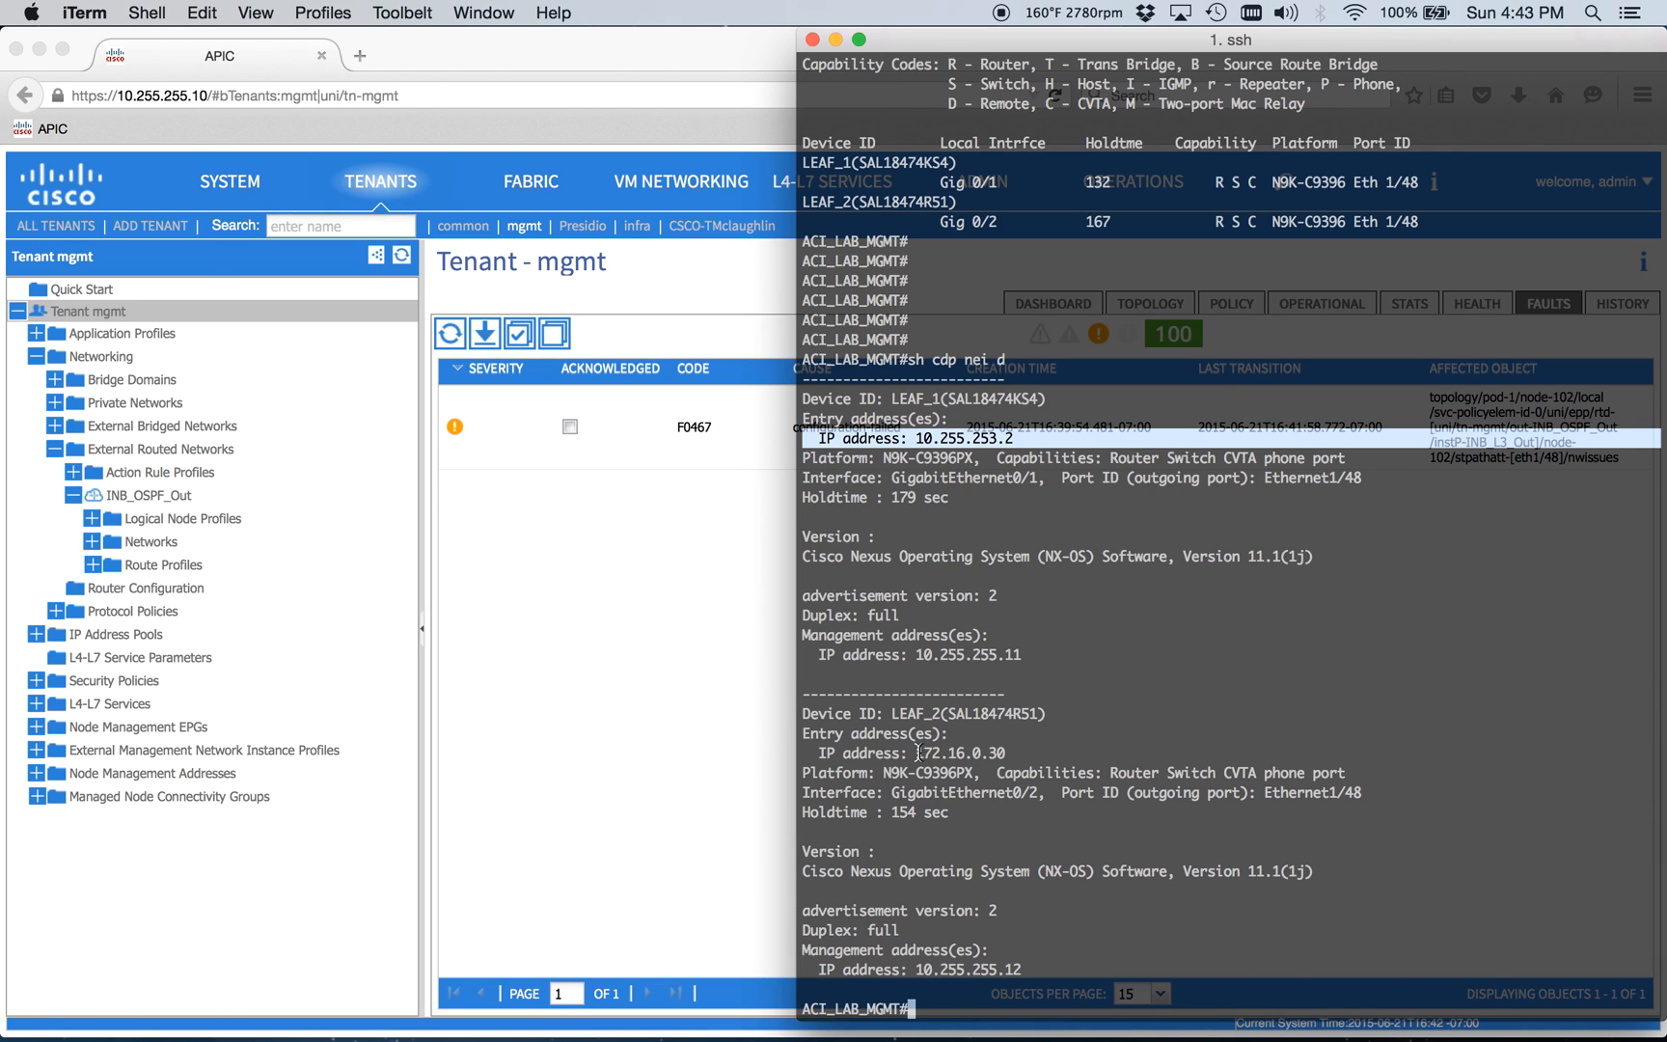
mouse_move(918, 753)
mouse_down()
mouse_move(1009, 752)
mouse_move(836, 714)
mouse_up()
triple_click(918, 753)
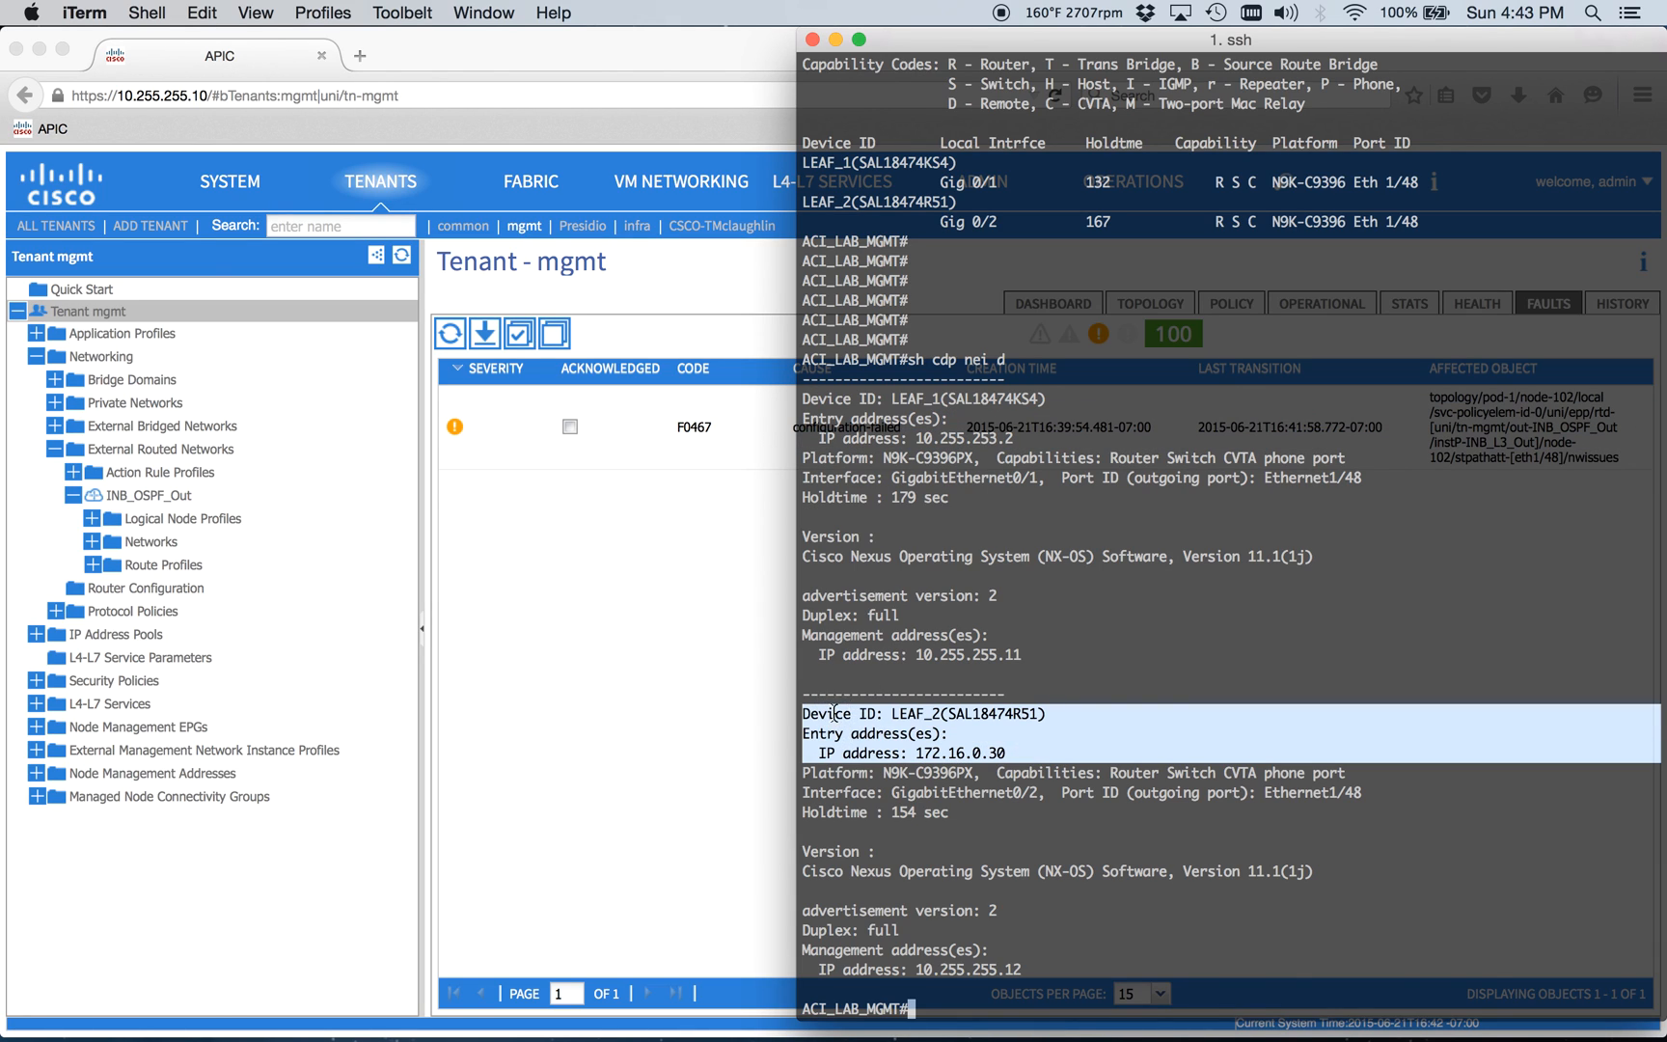
click(1011, 795)
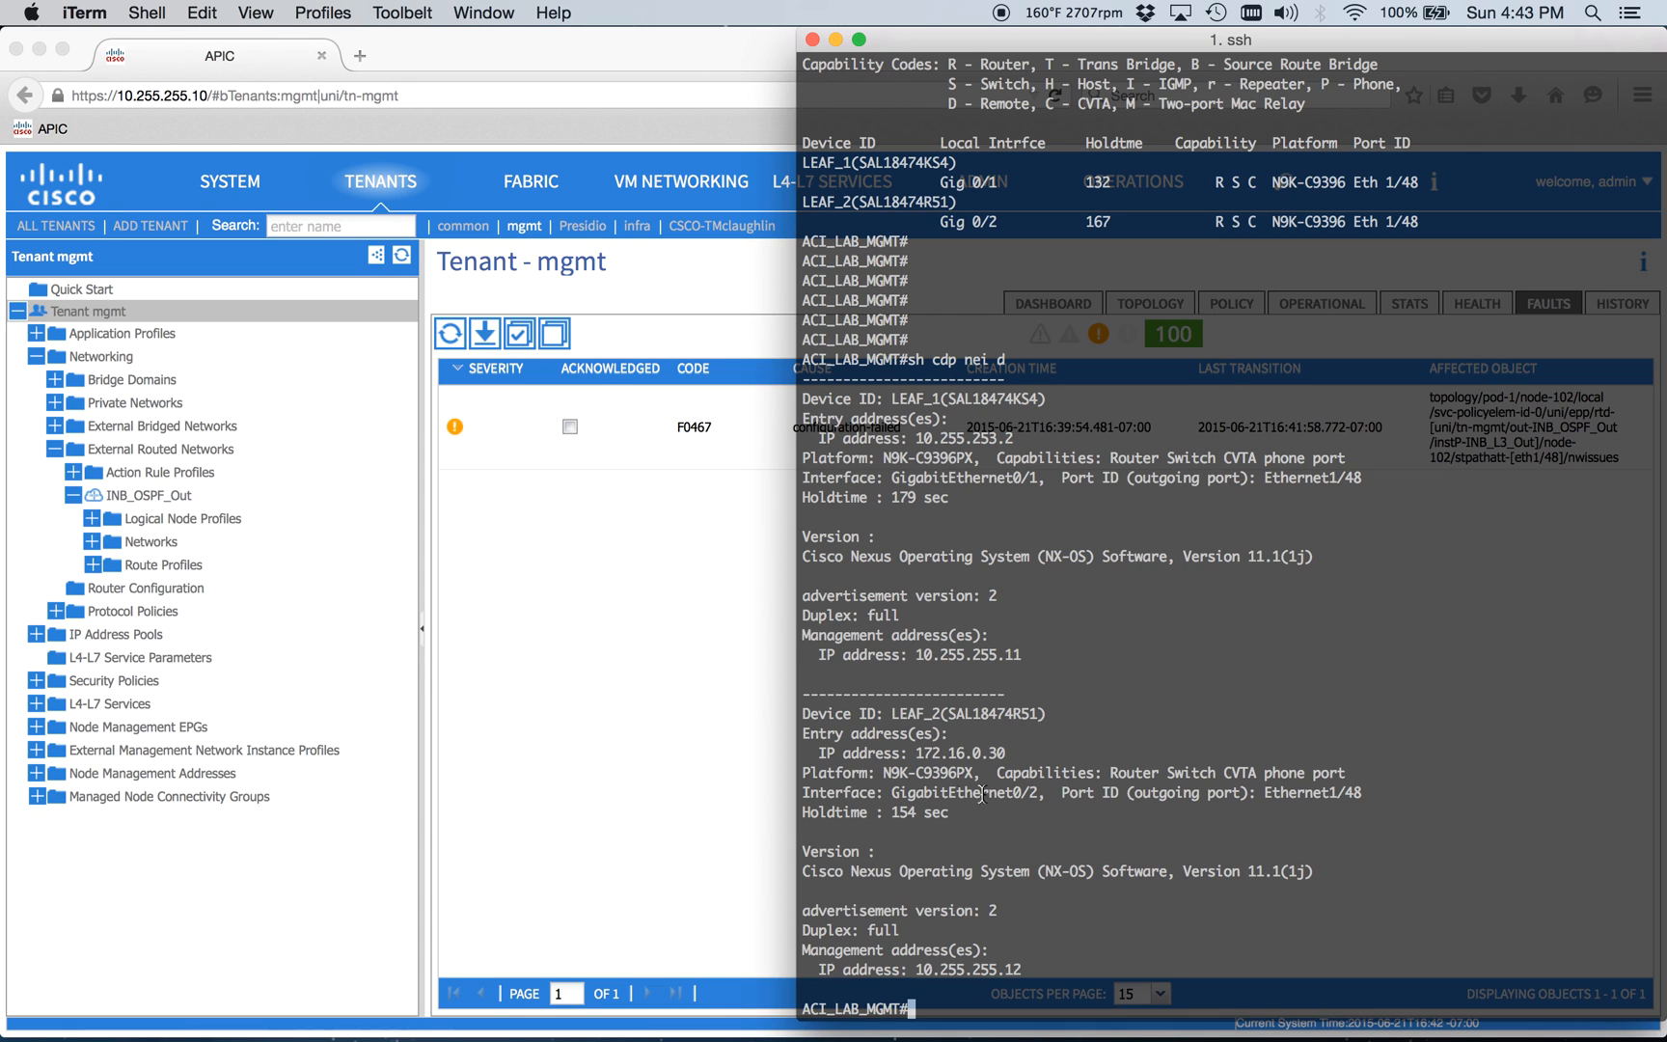
drag(930, 970, 974, 968)
Expand INB_OSPF_Profile's logical interface profiles down to INB_OSPF_IntProfile.
click(742, 827)
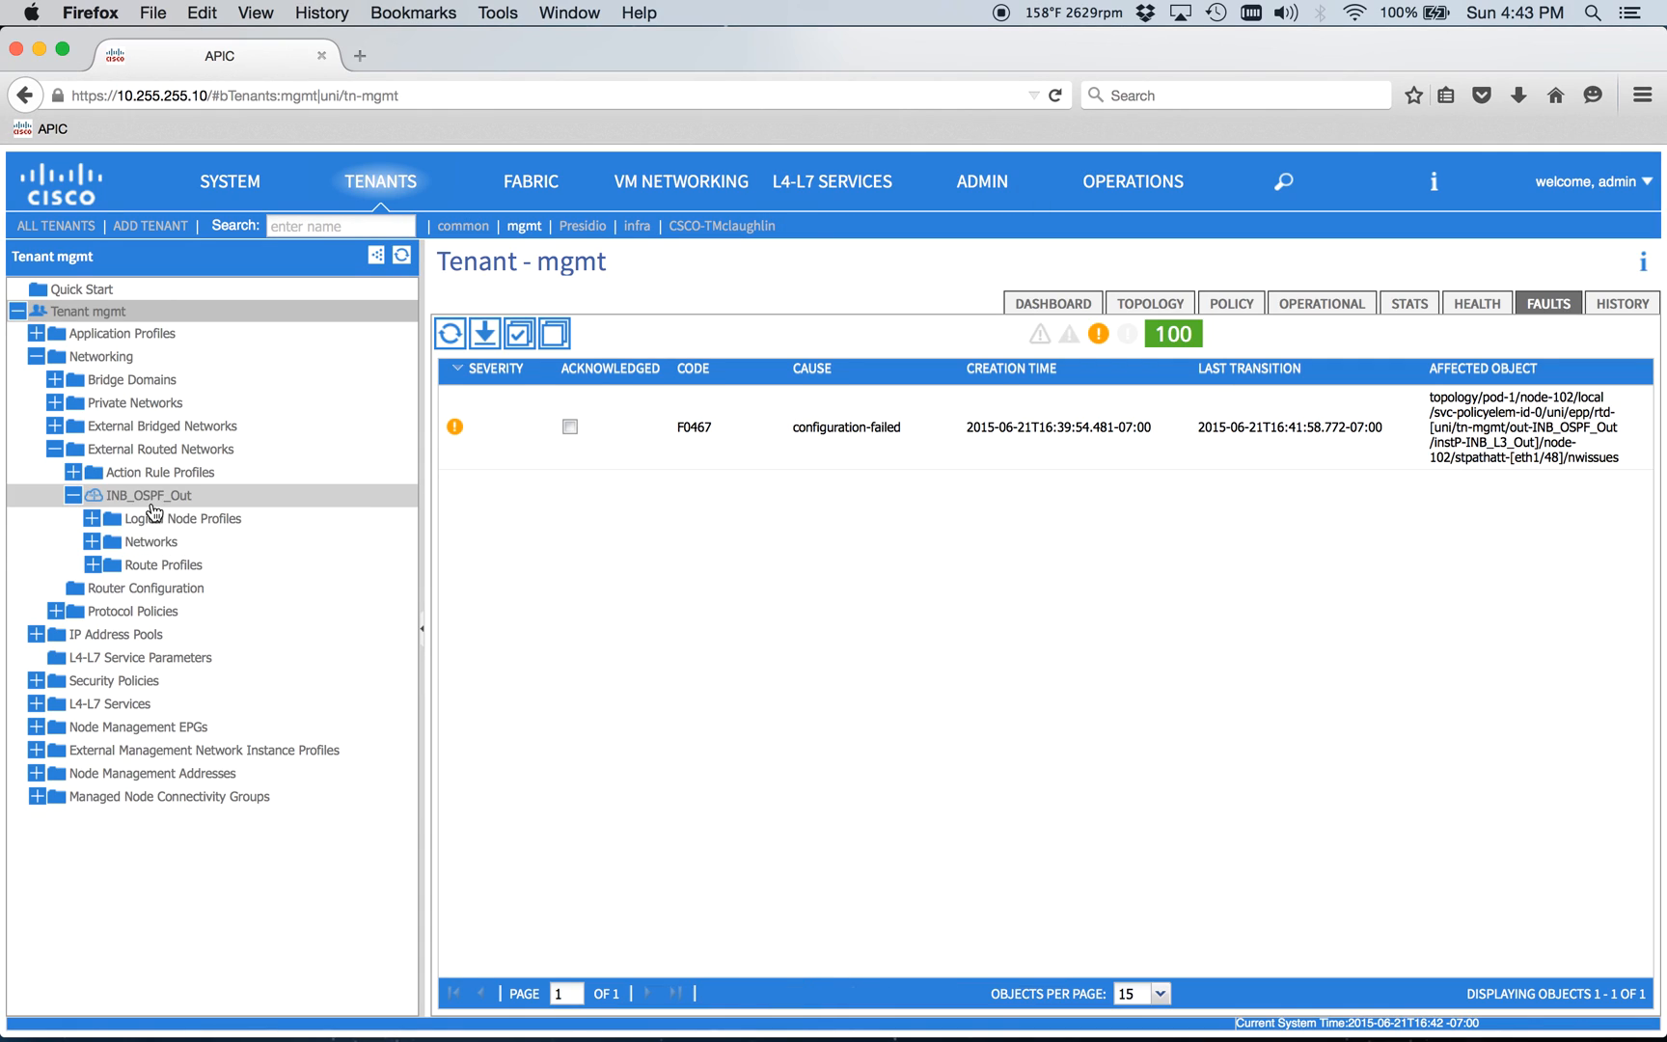
click(92, 518)
click(96, 560)
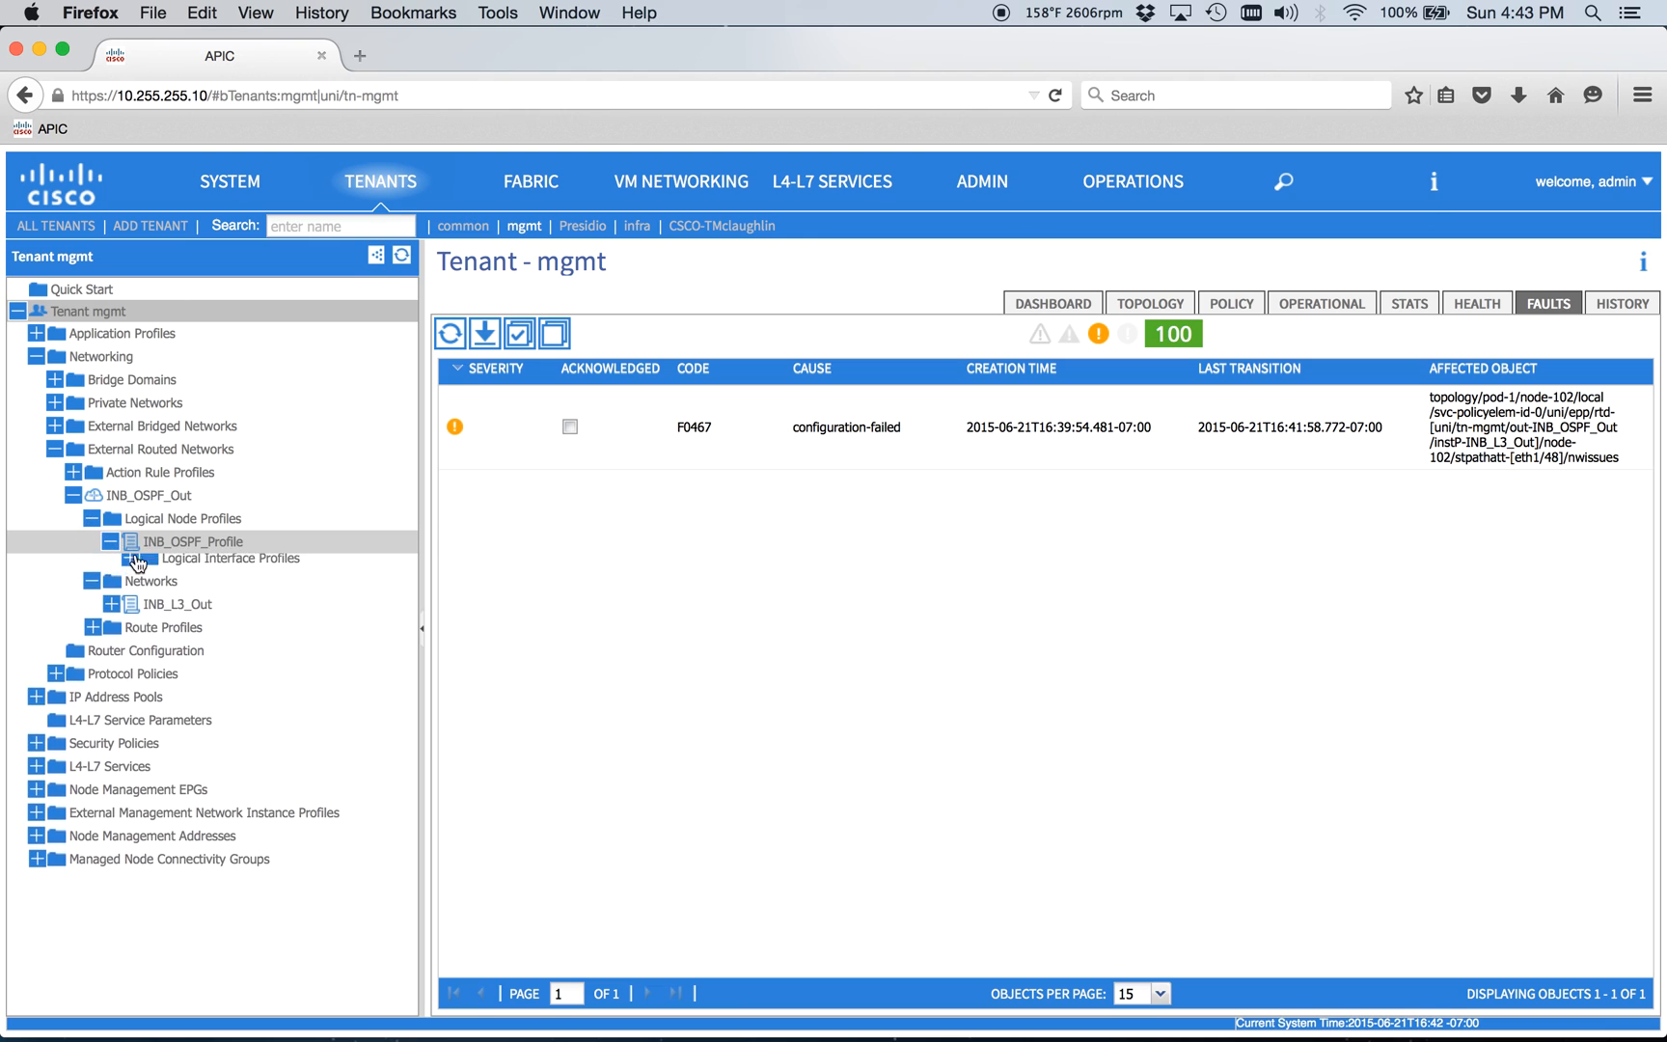
click(133, 566)
click(153, 589)
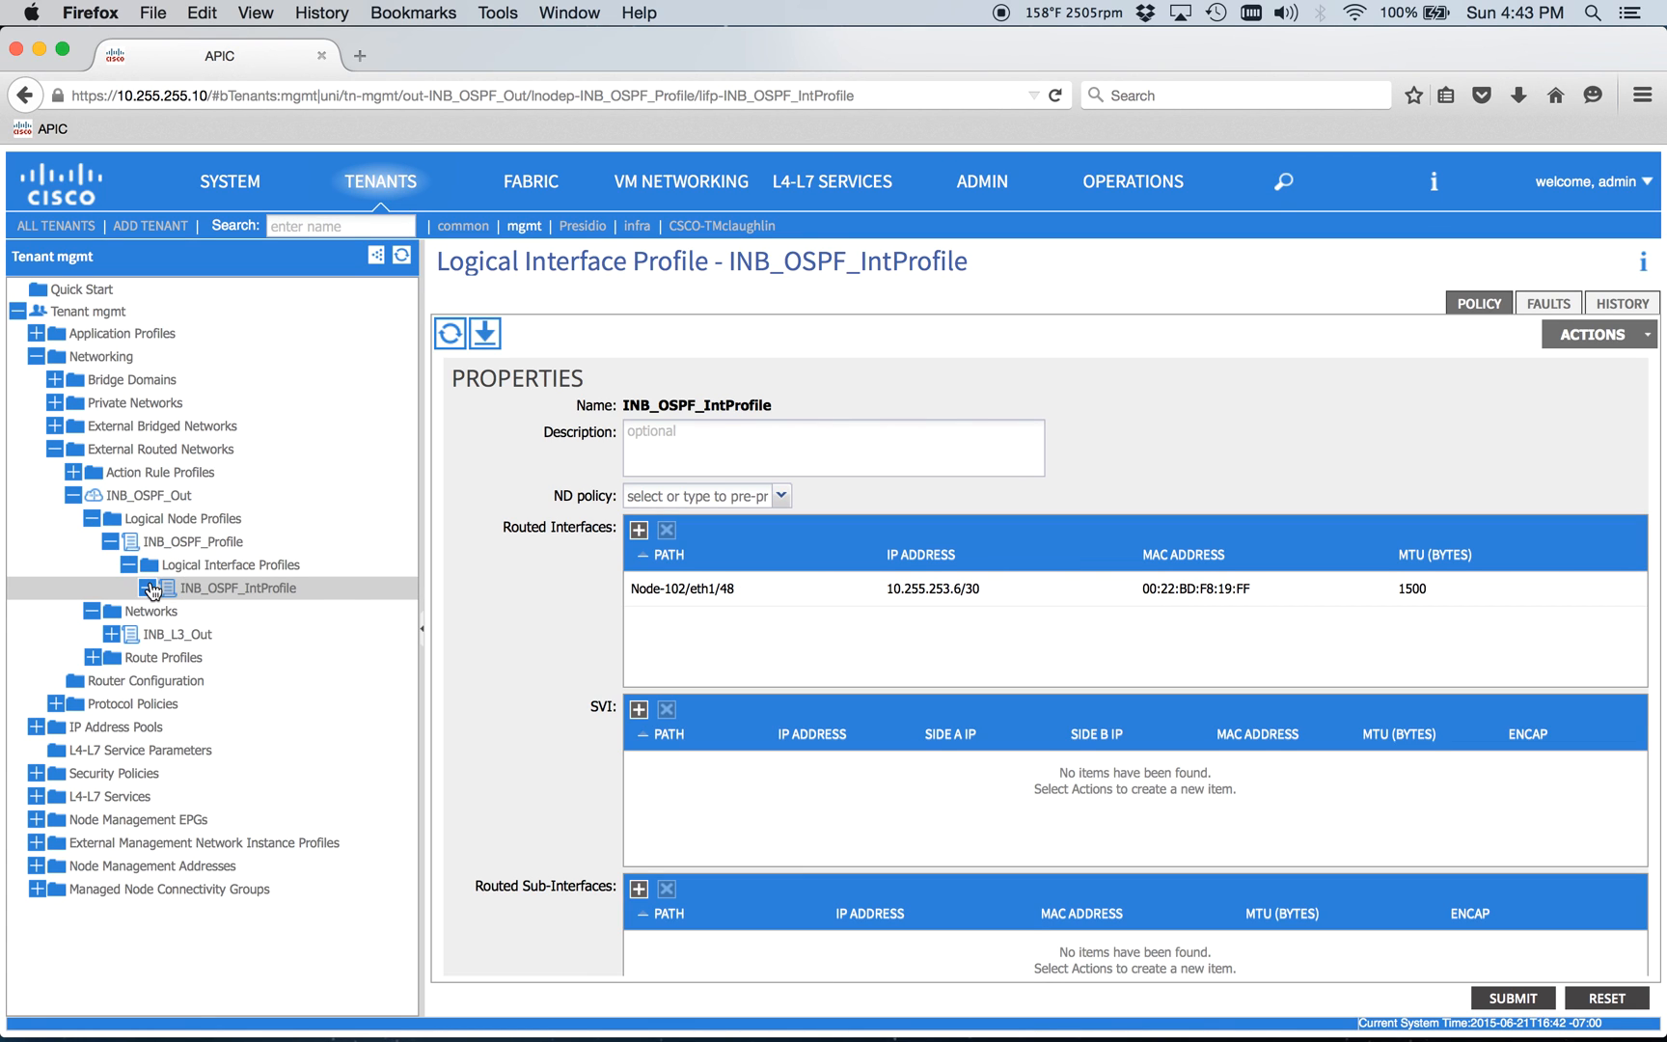
click(153, 588)
Space the terminal output, then view the OSPF Interface Profile settings in APIC.
key(super+Tab)
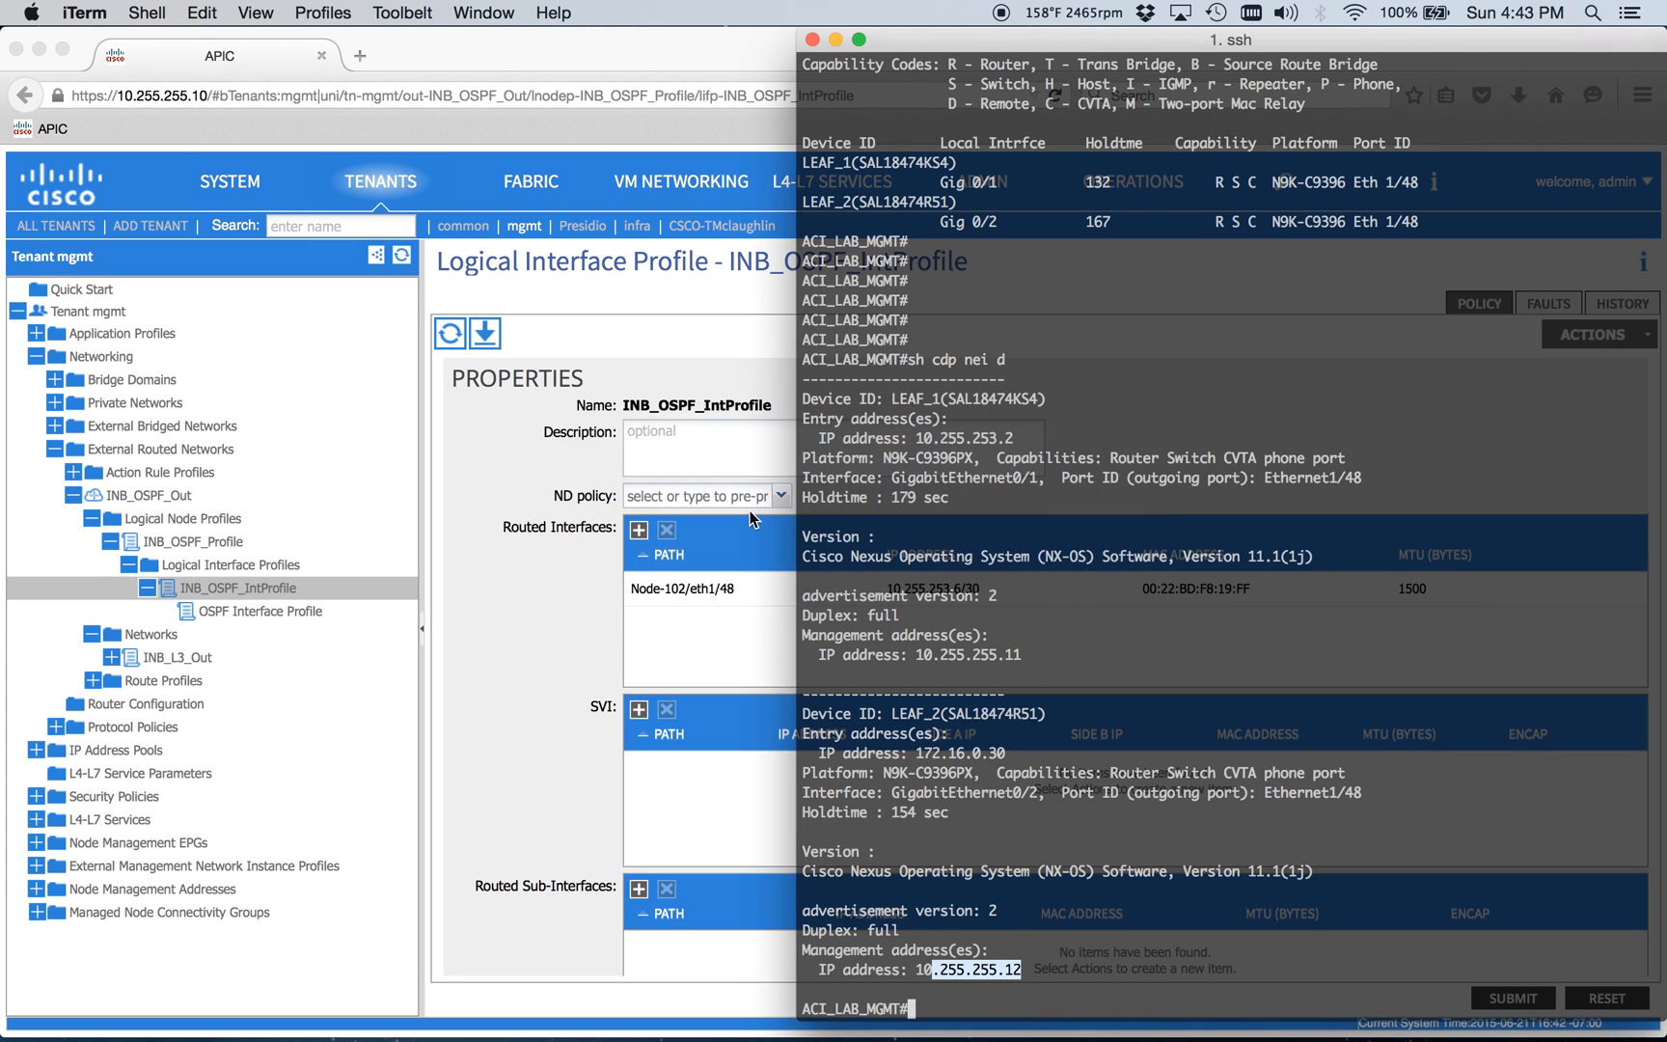
key(Return)
key(Return)
key(super+Tab)
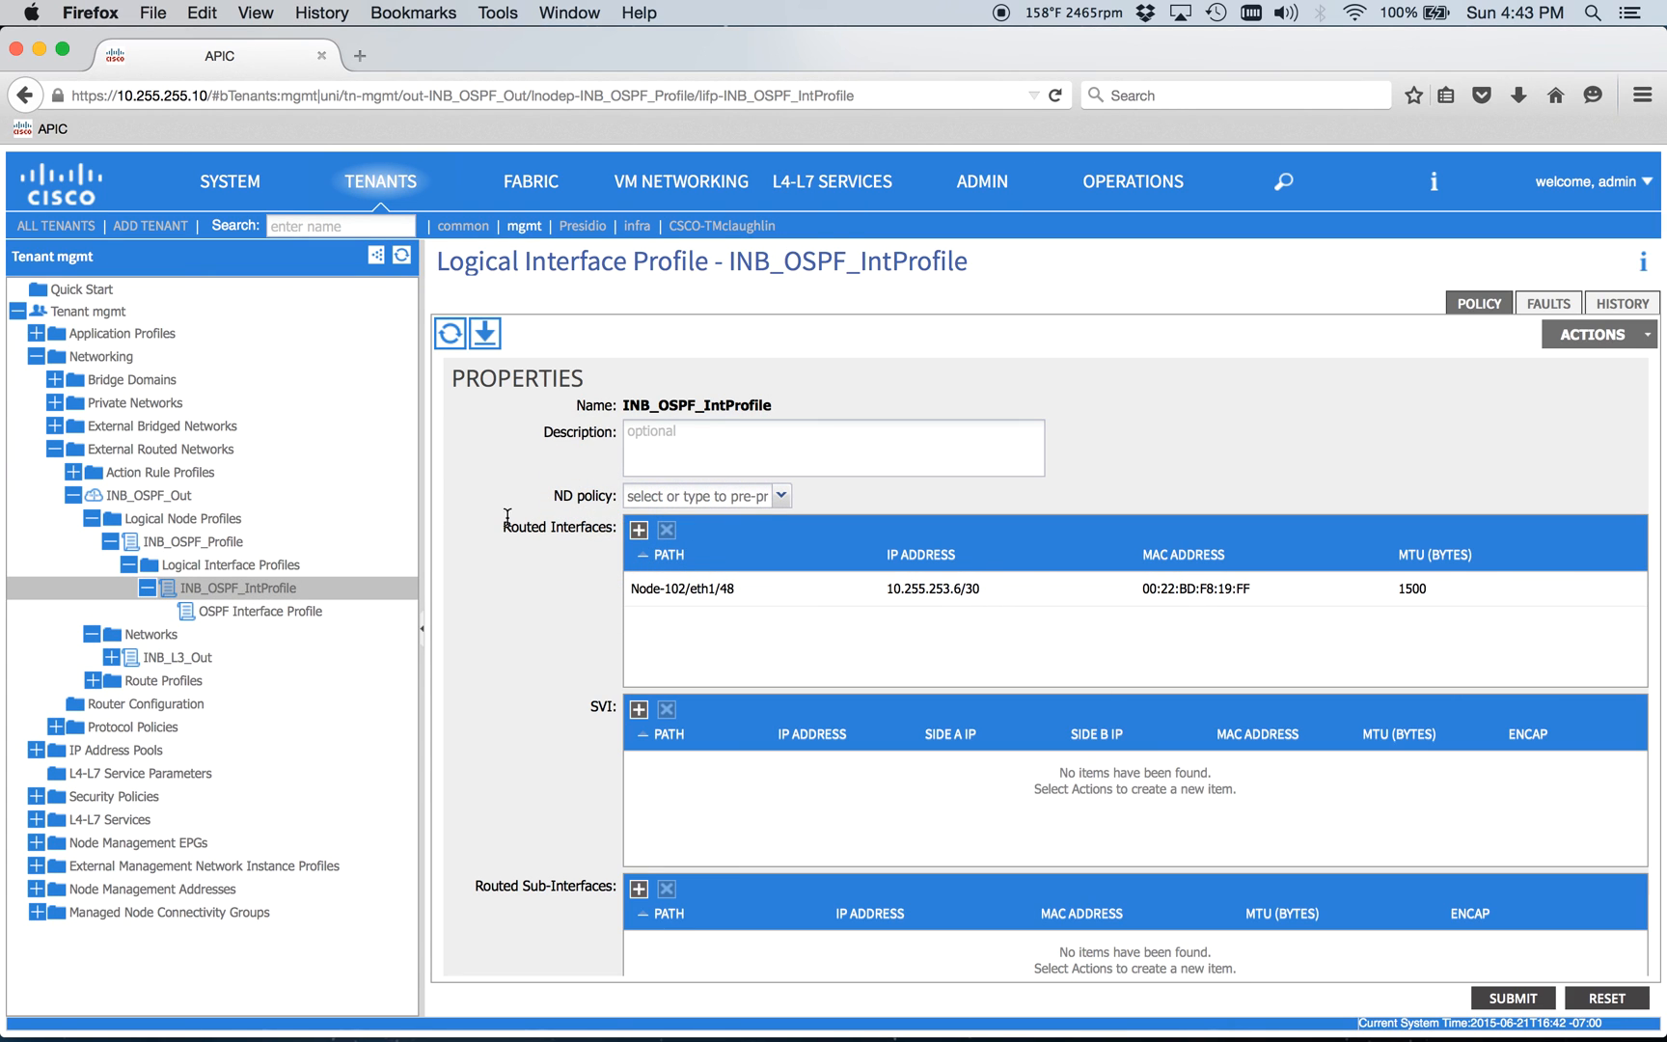
click(301, 621)
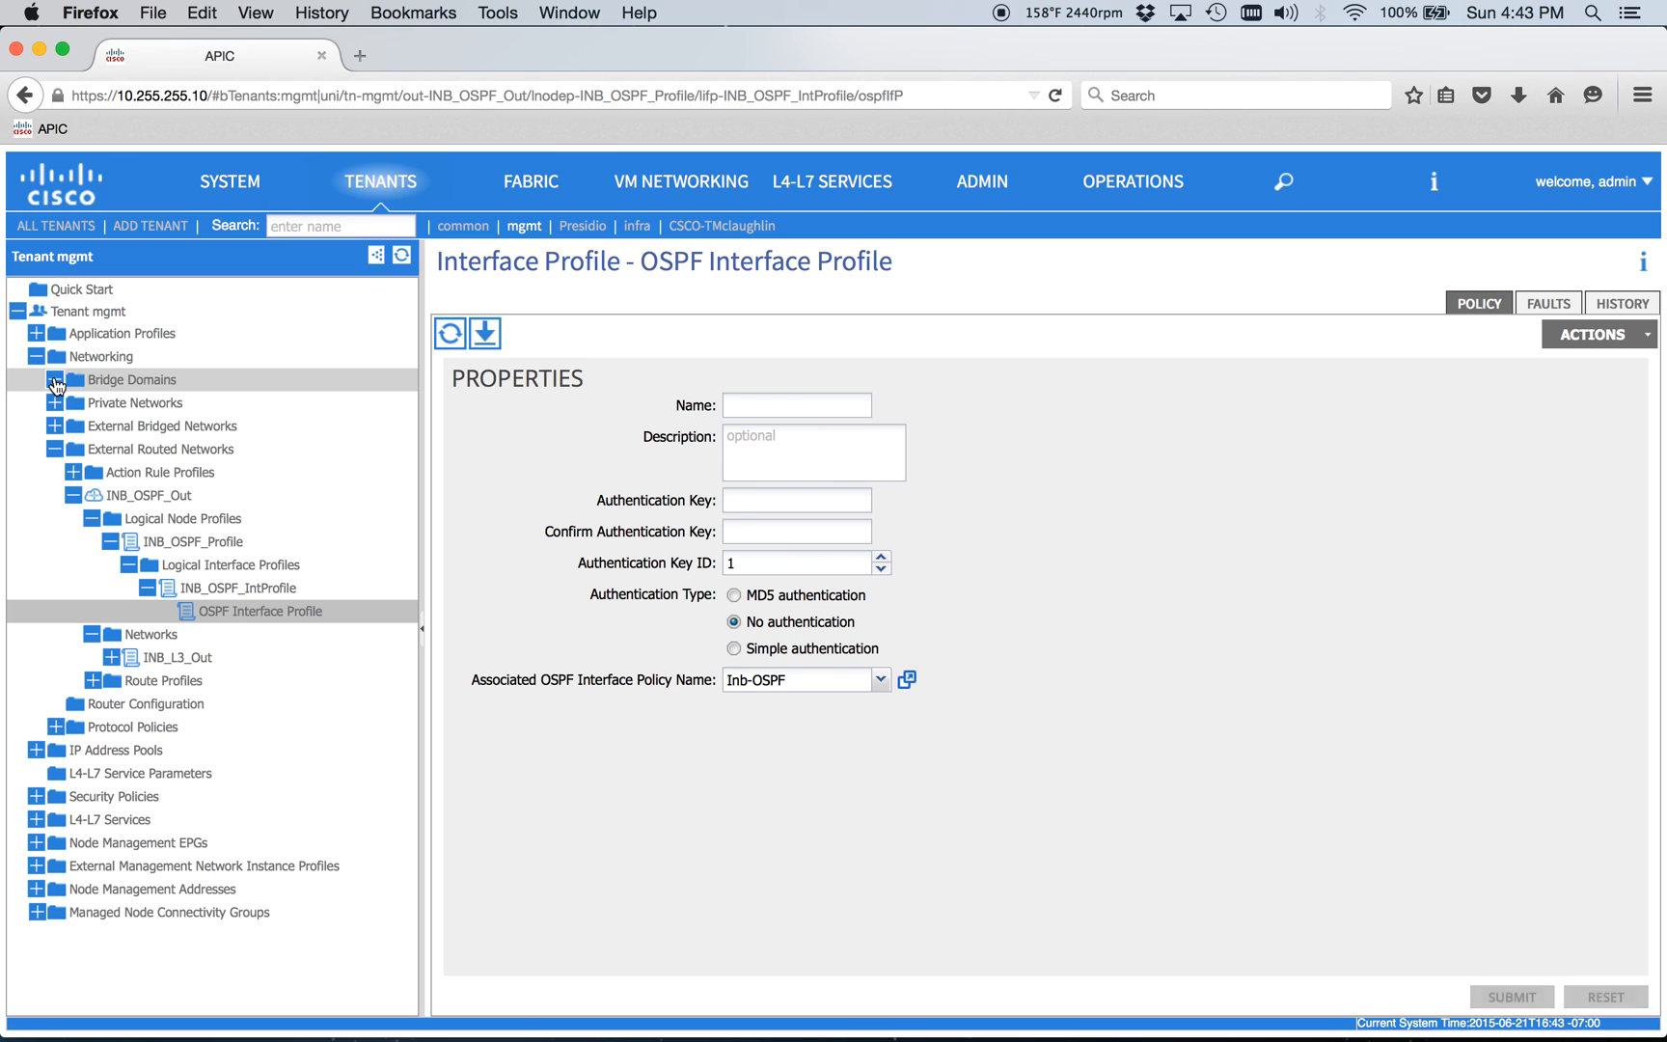
Reopen the inb bridge domain and its empty Subnets list.
click(54, 380)
click(115, 403)
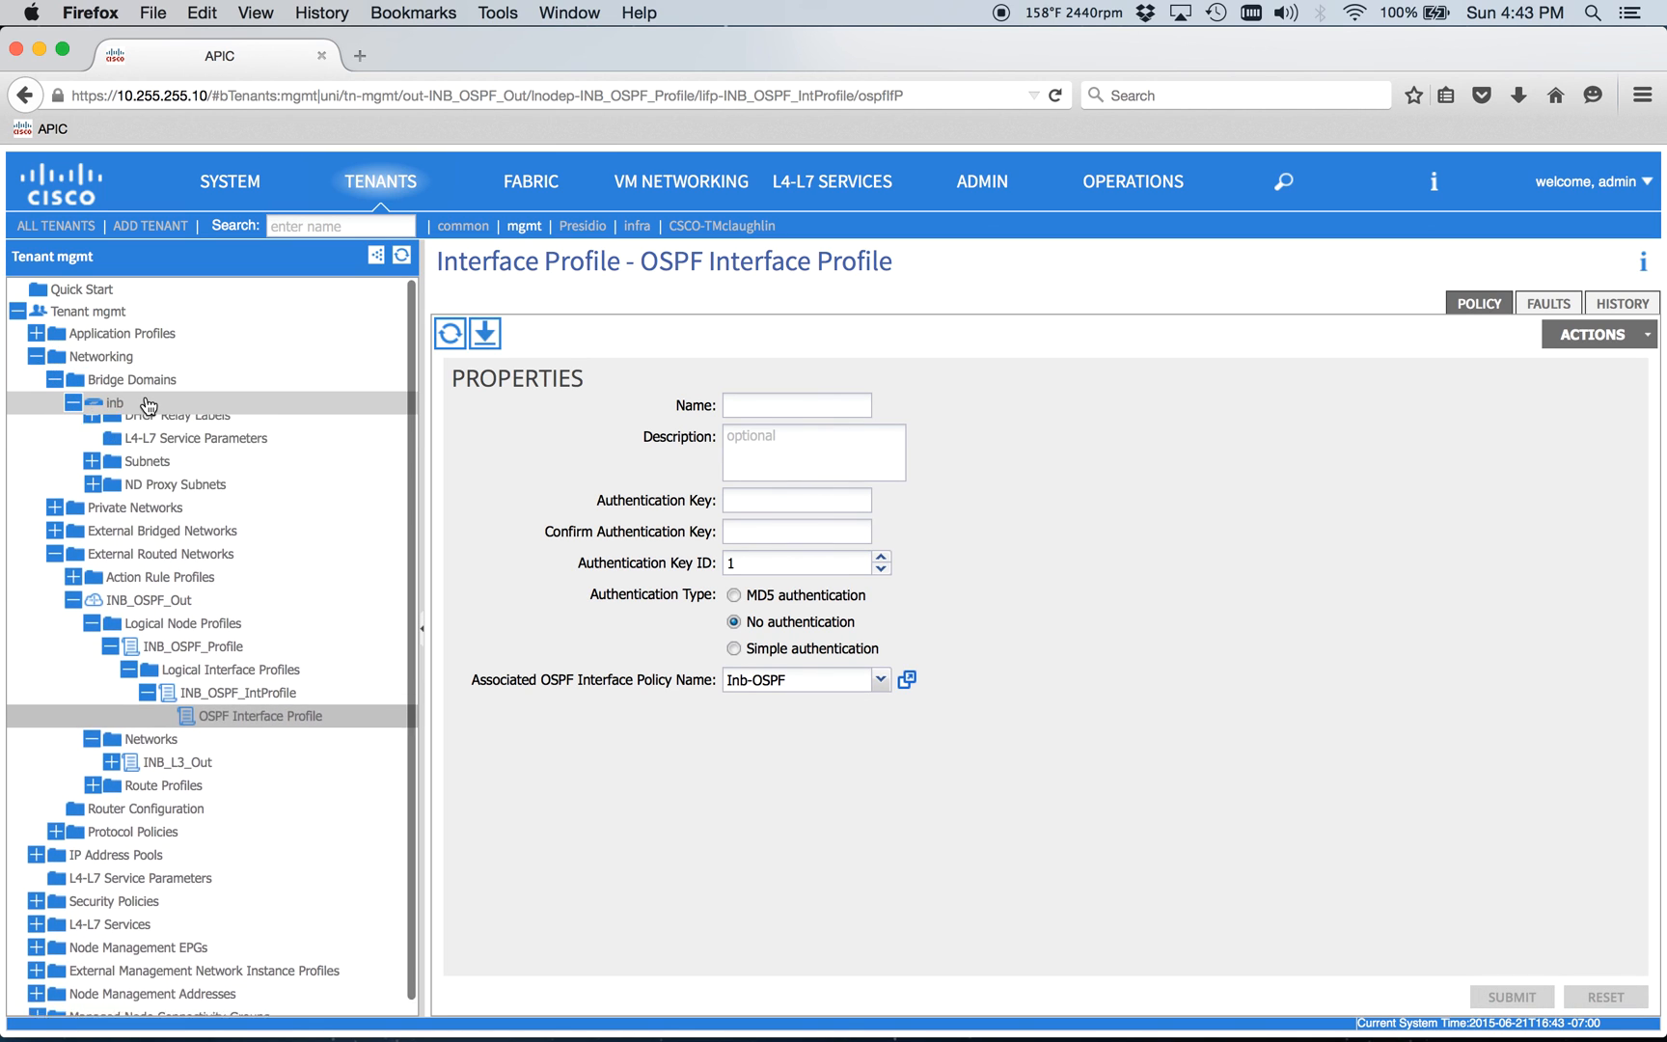
scroll(574, 647, down, 2)
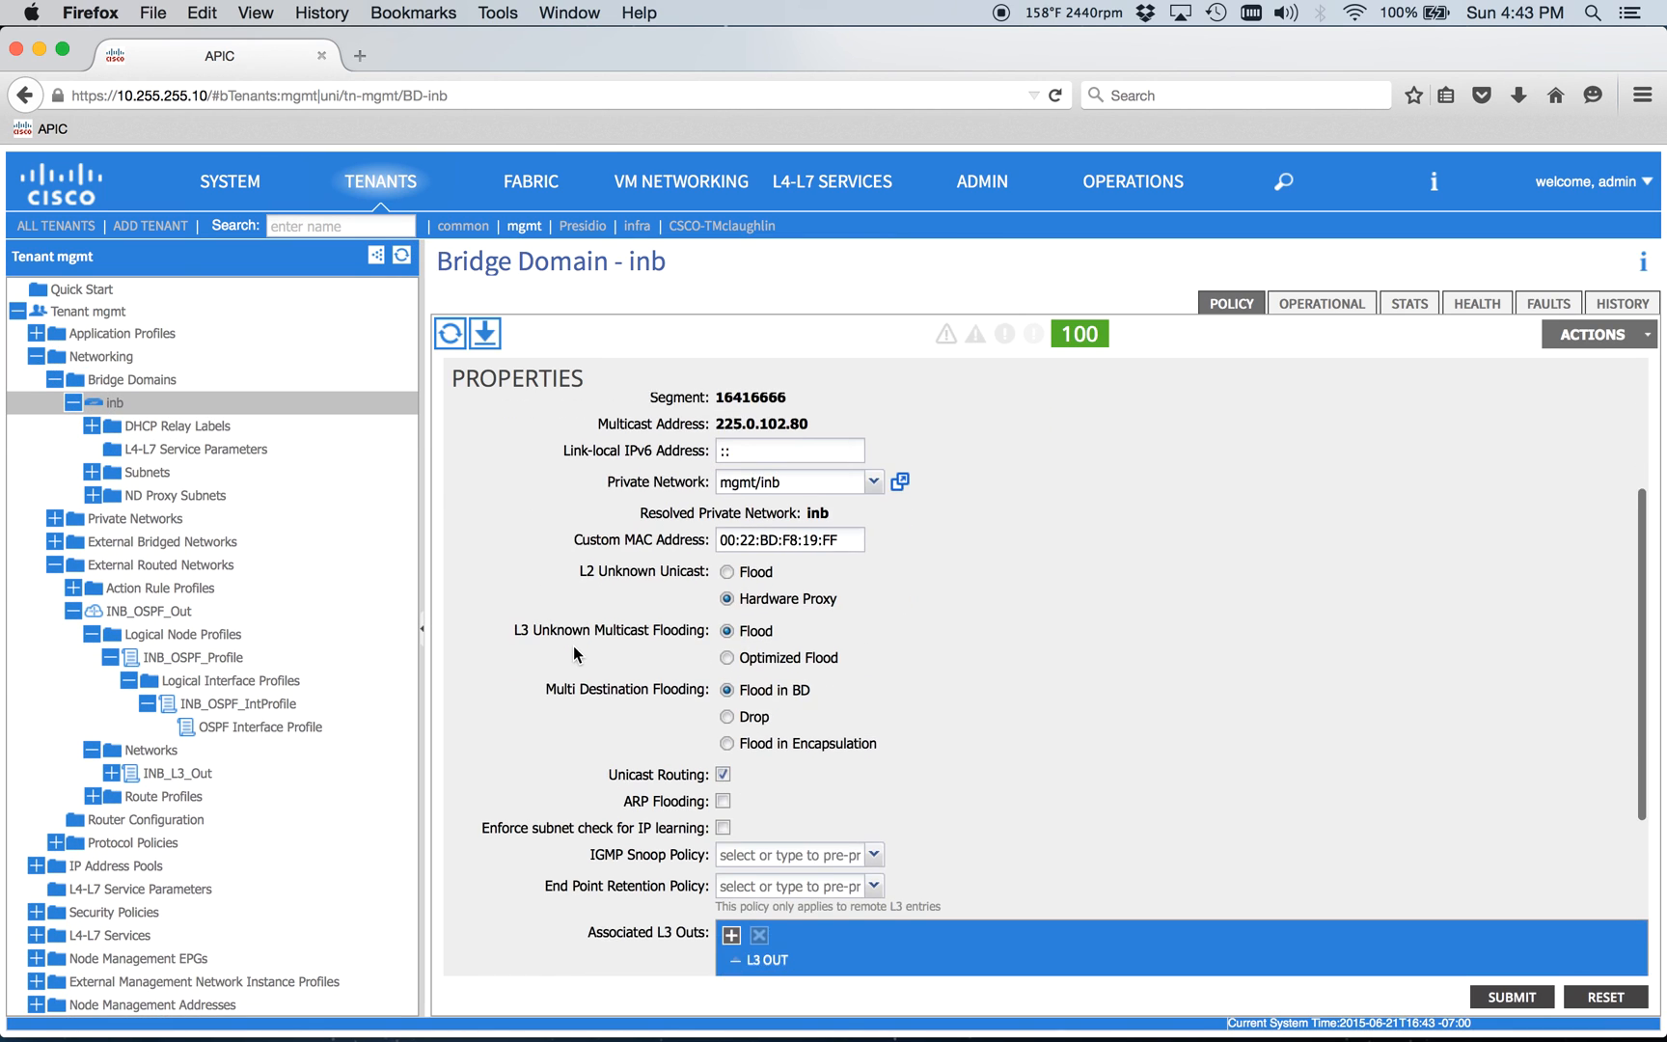
scroll(574, 647, down, 3)
scroll(590, 808, down, 1)
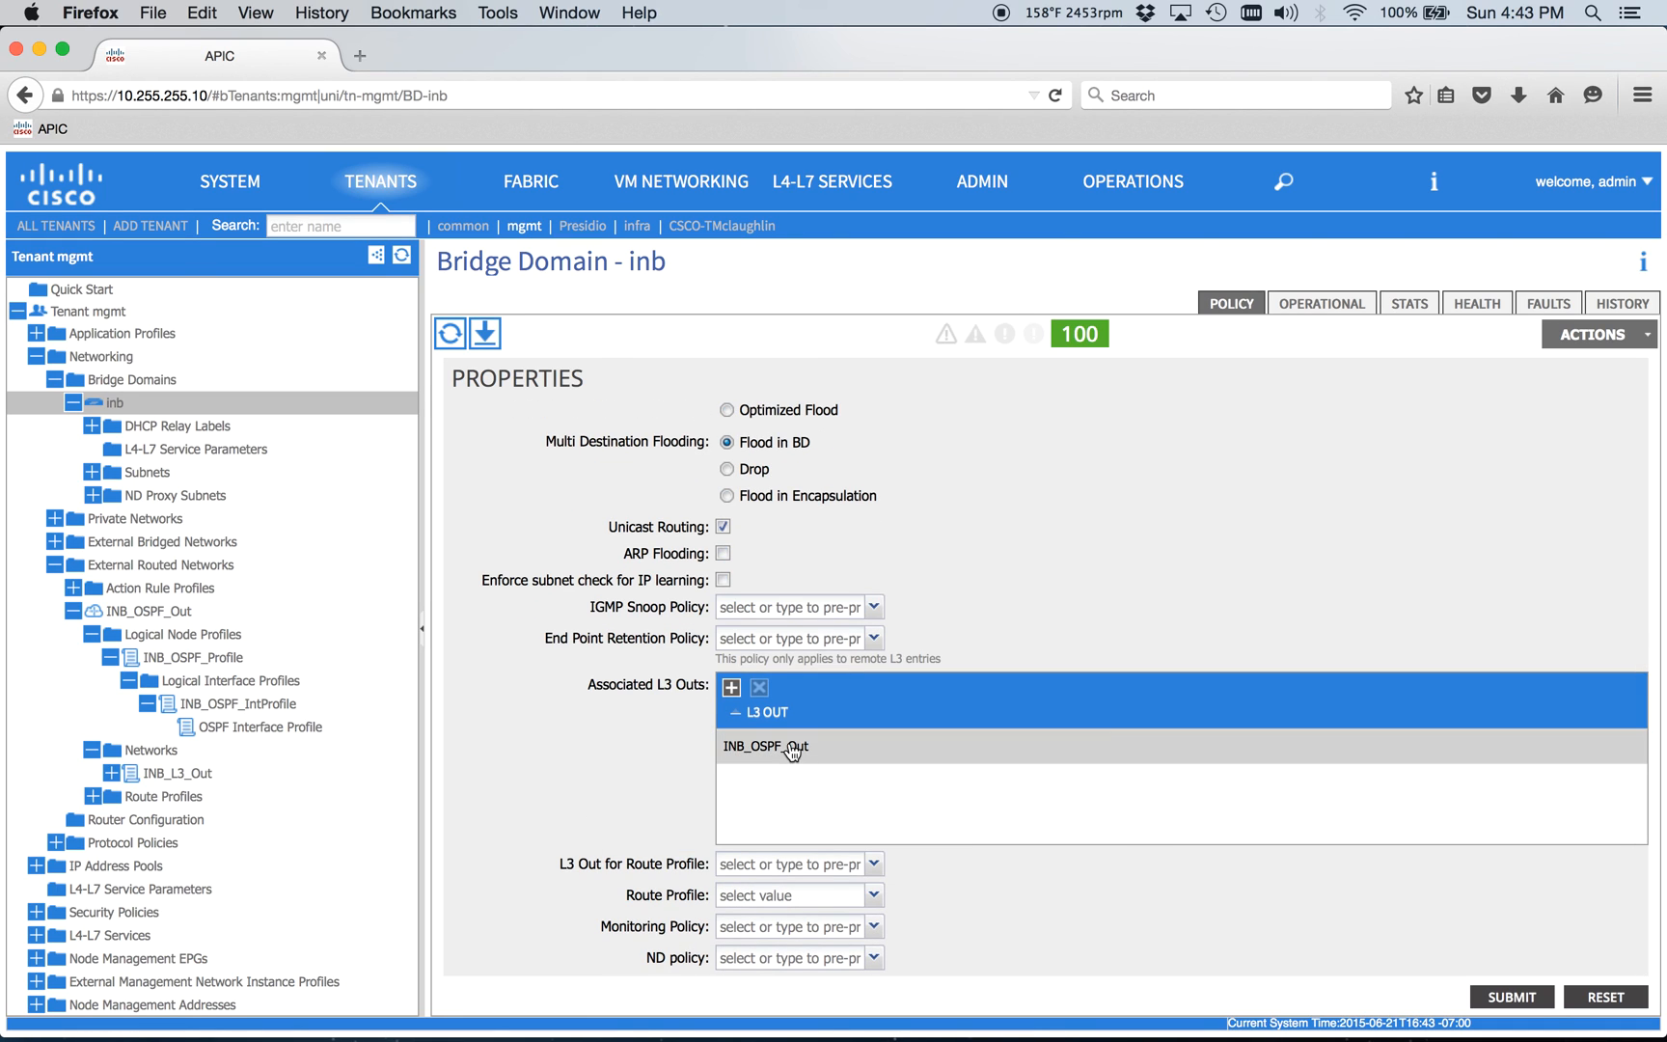
click(90, 475)
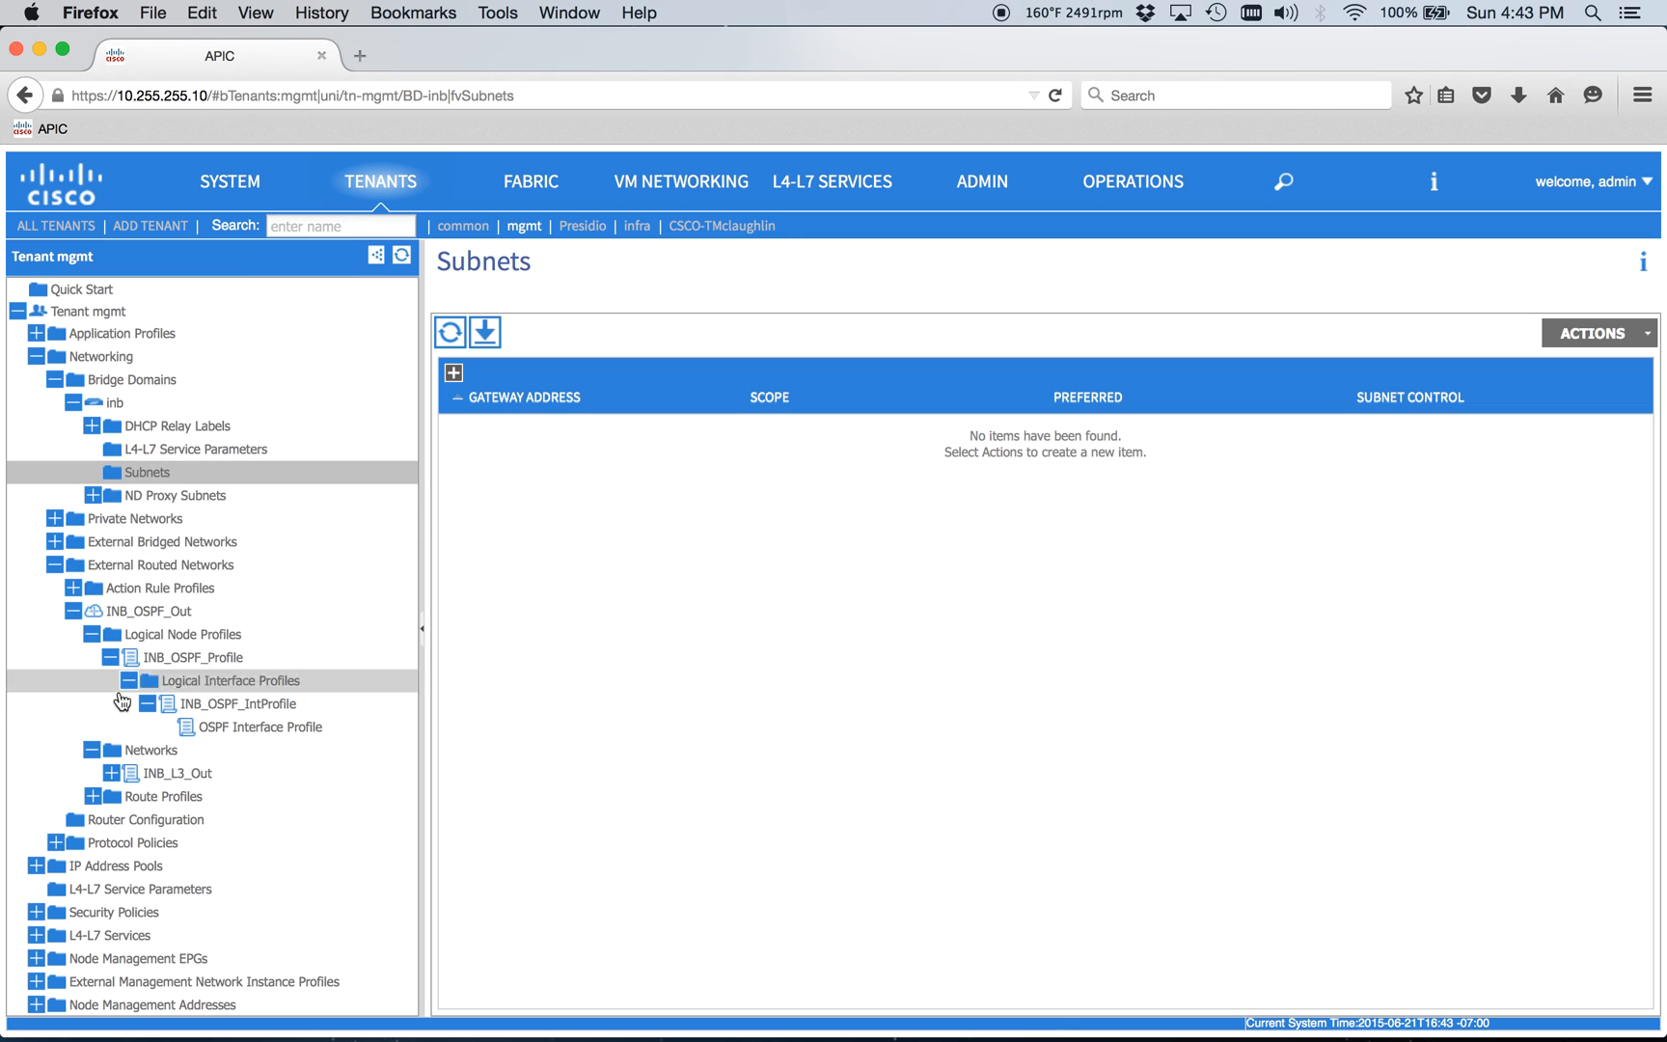
Check INB_L3_Out's single F0467 fault, then reopen INB_OSPF_IntProfile showing Node-102/eth1/48 at 10.255.253.6/30.
click(101, 775)
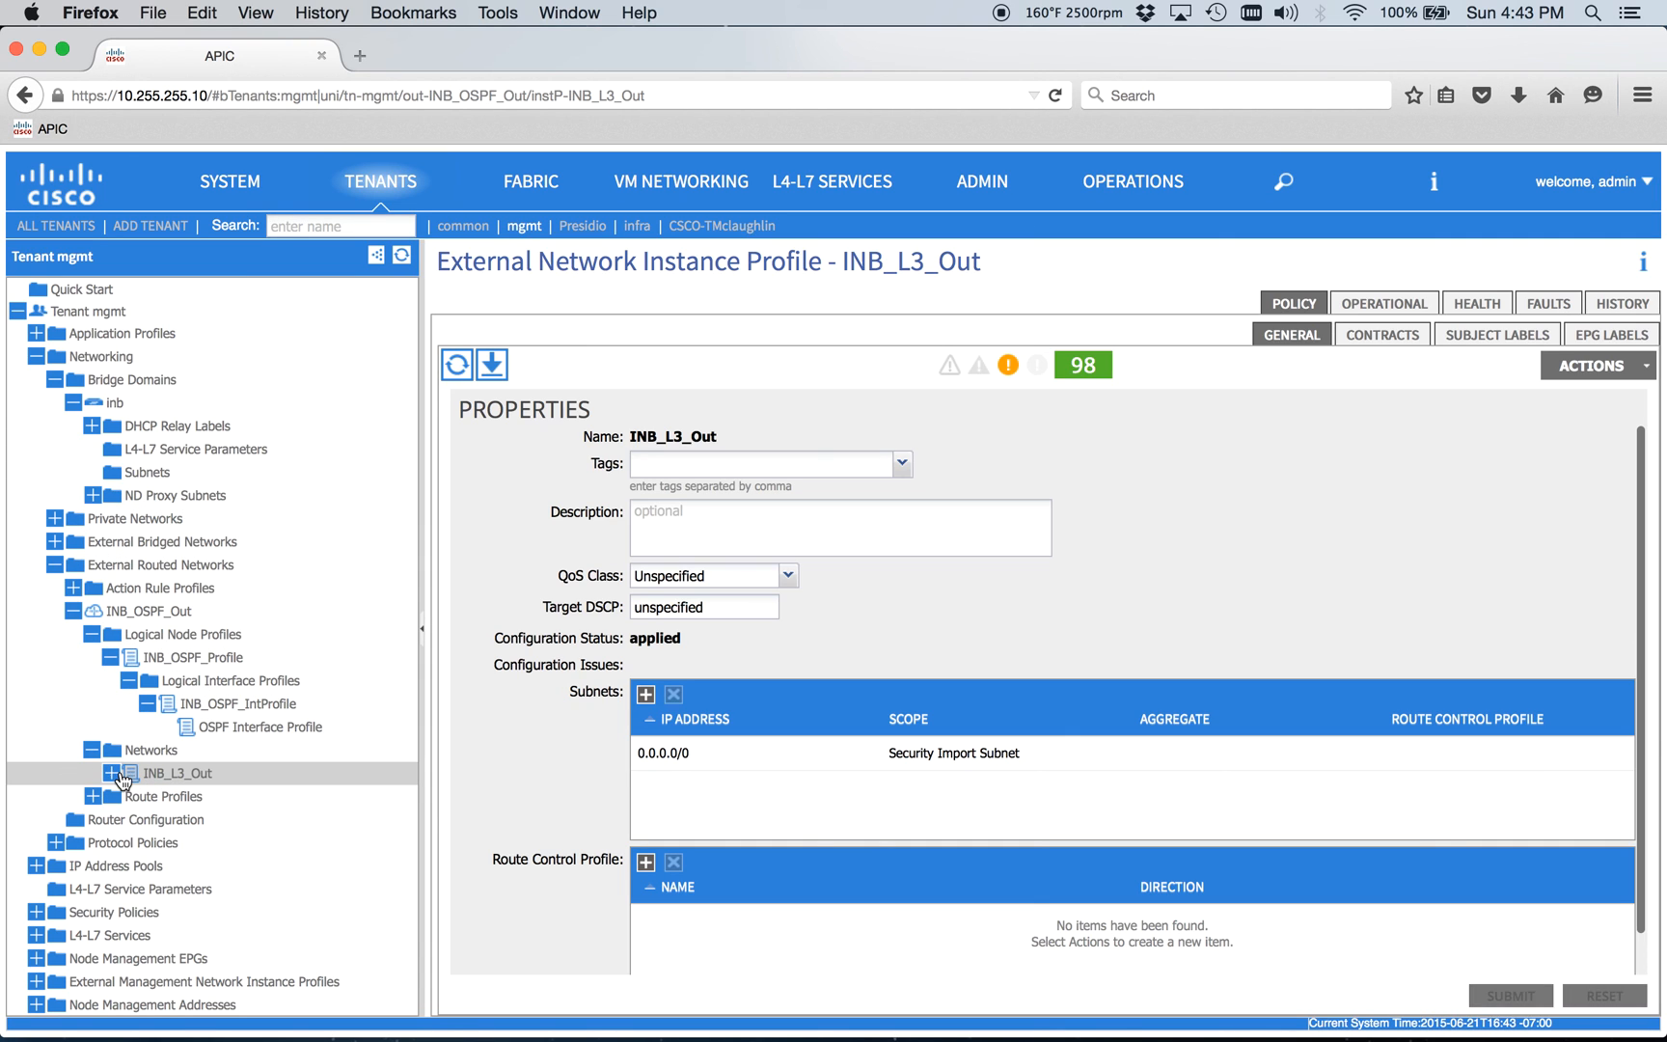
click(107, 774)
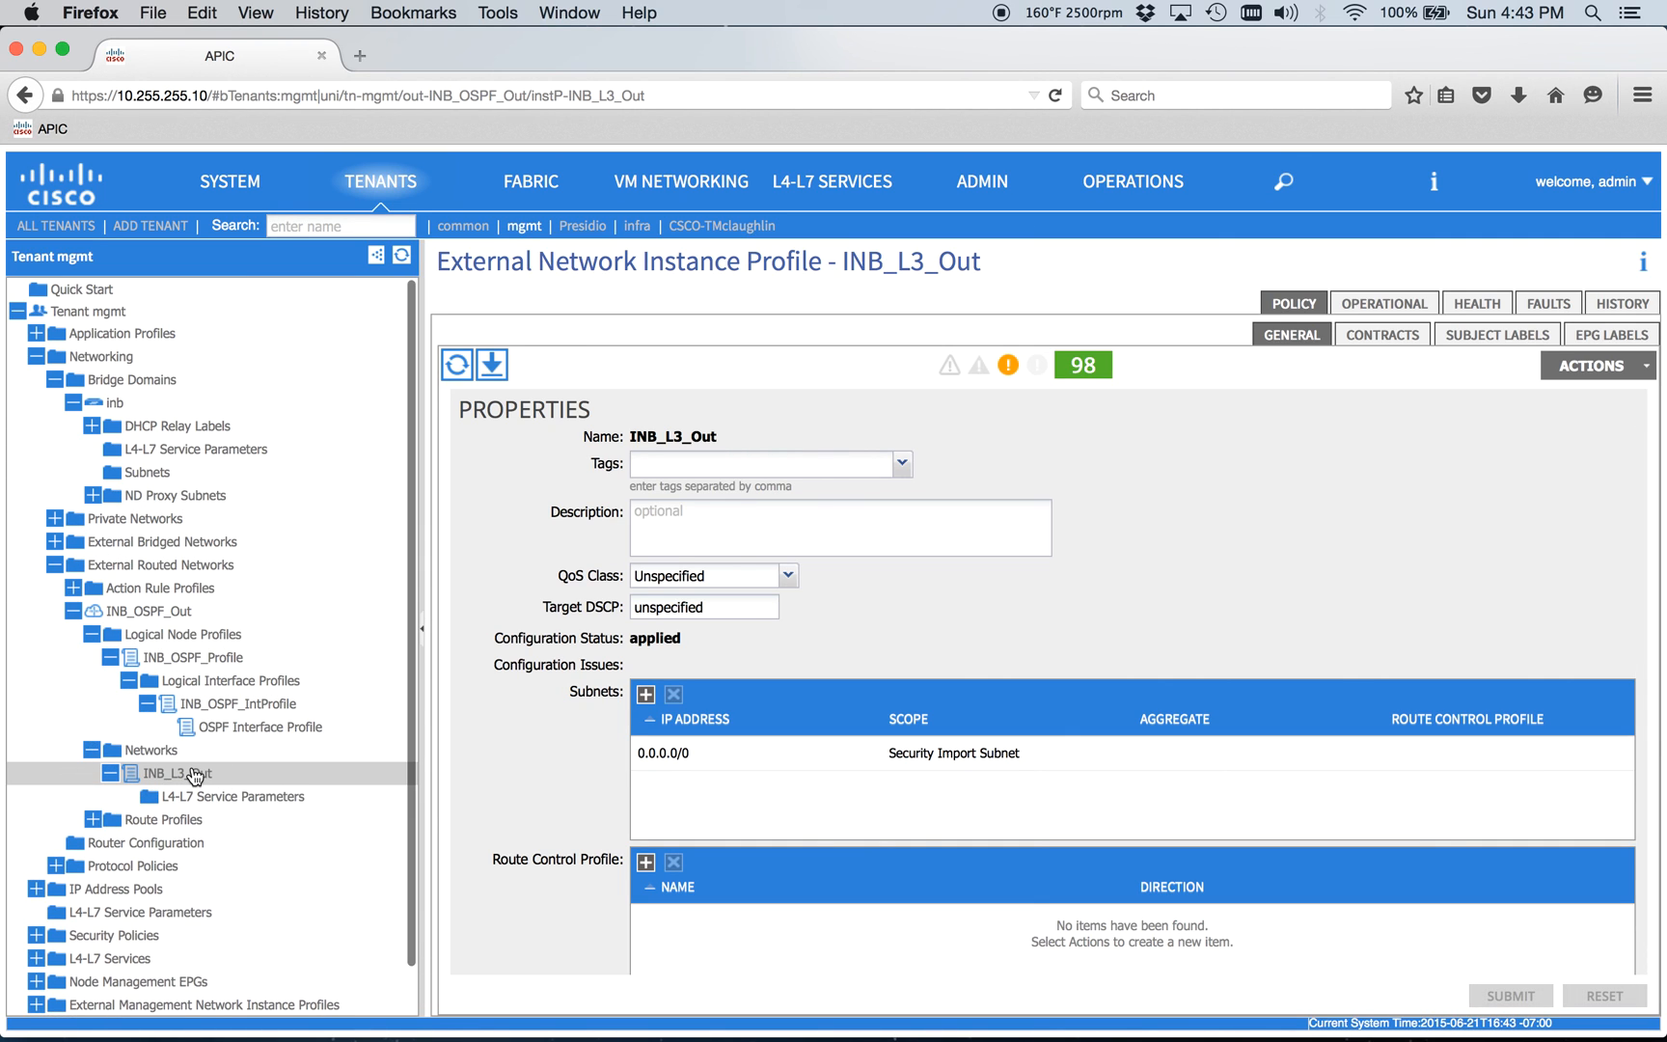
scroll(196, 776, down, 1)
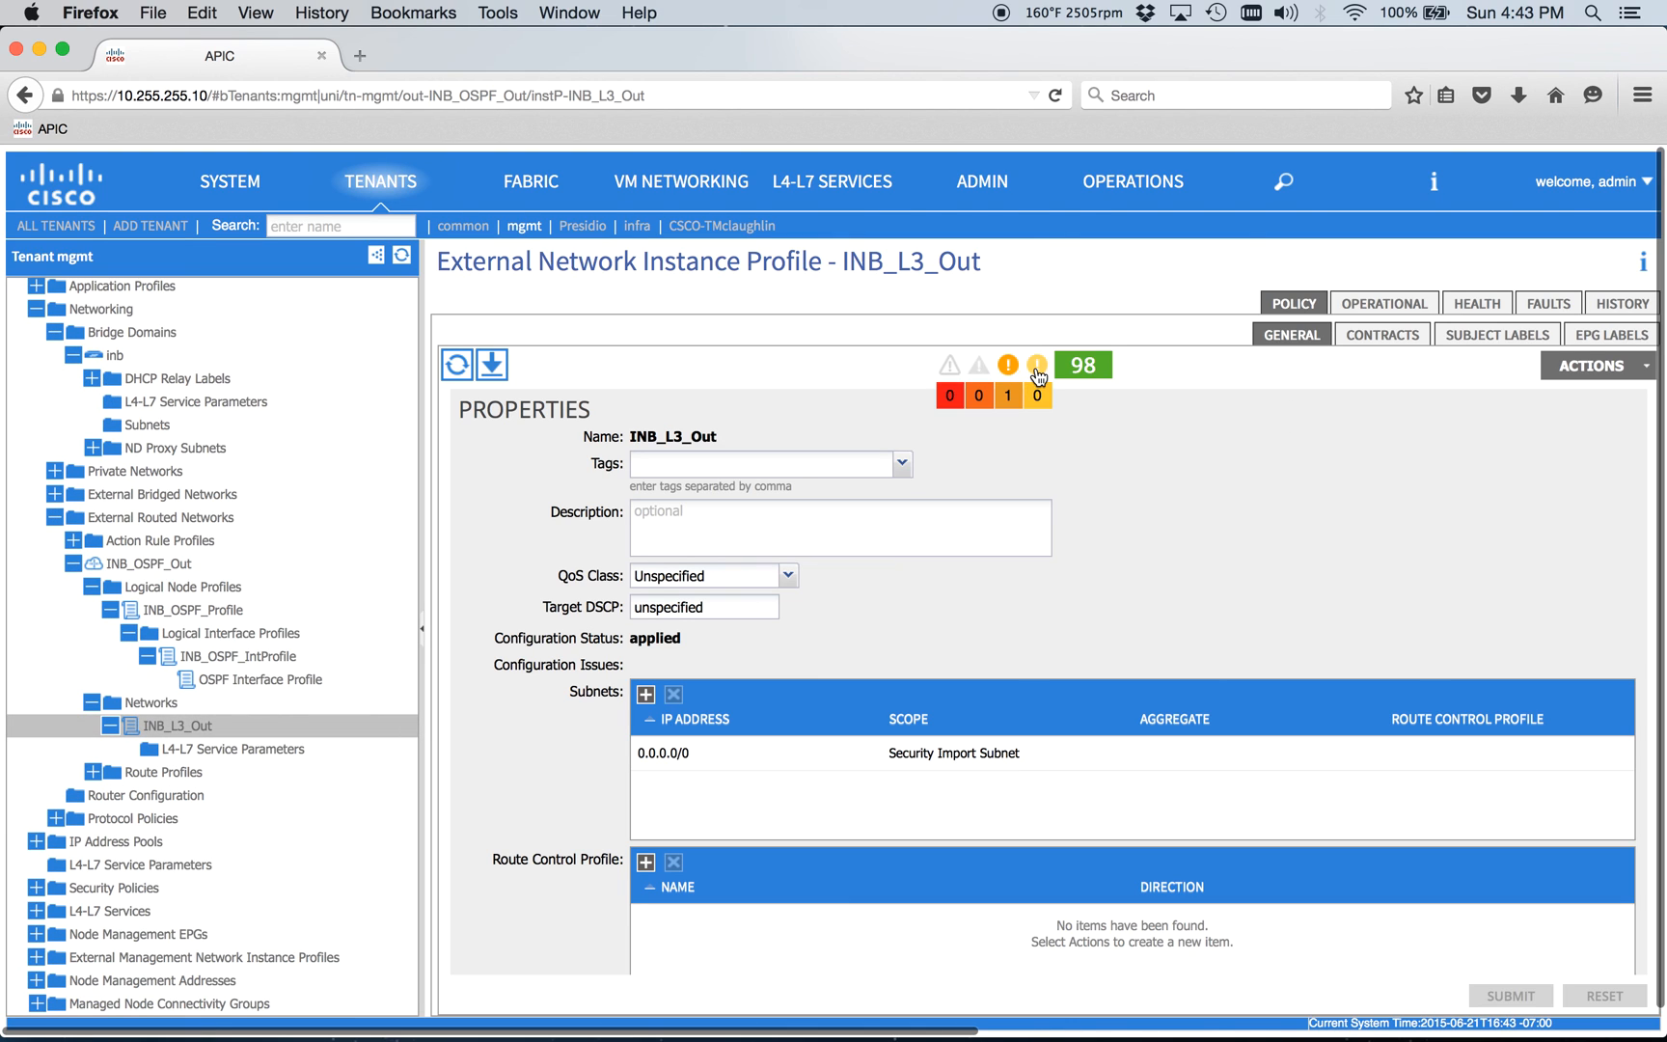
click(1546, 303)
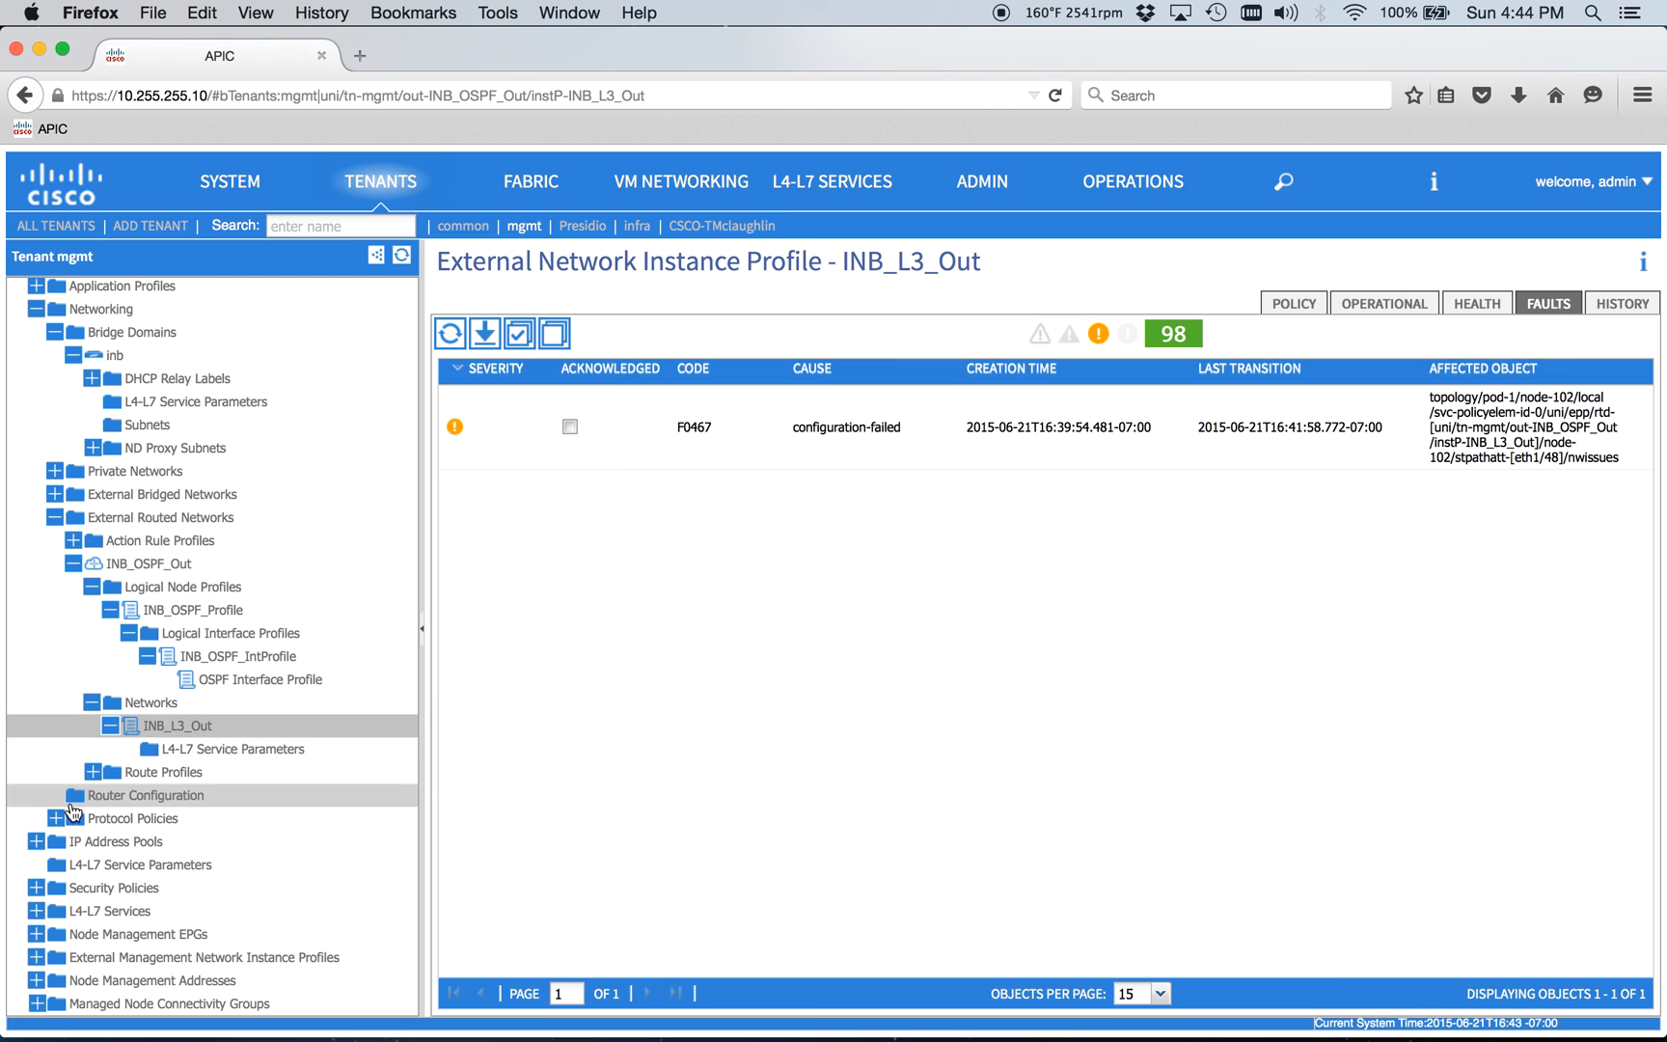
click(250, 655)
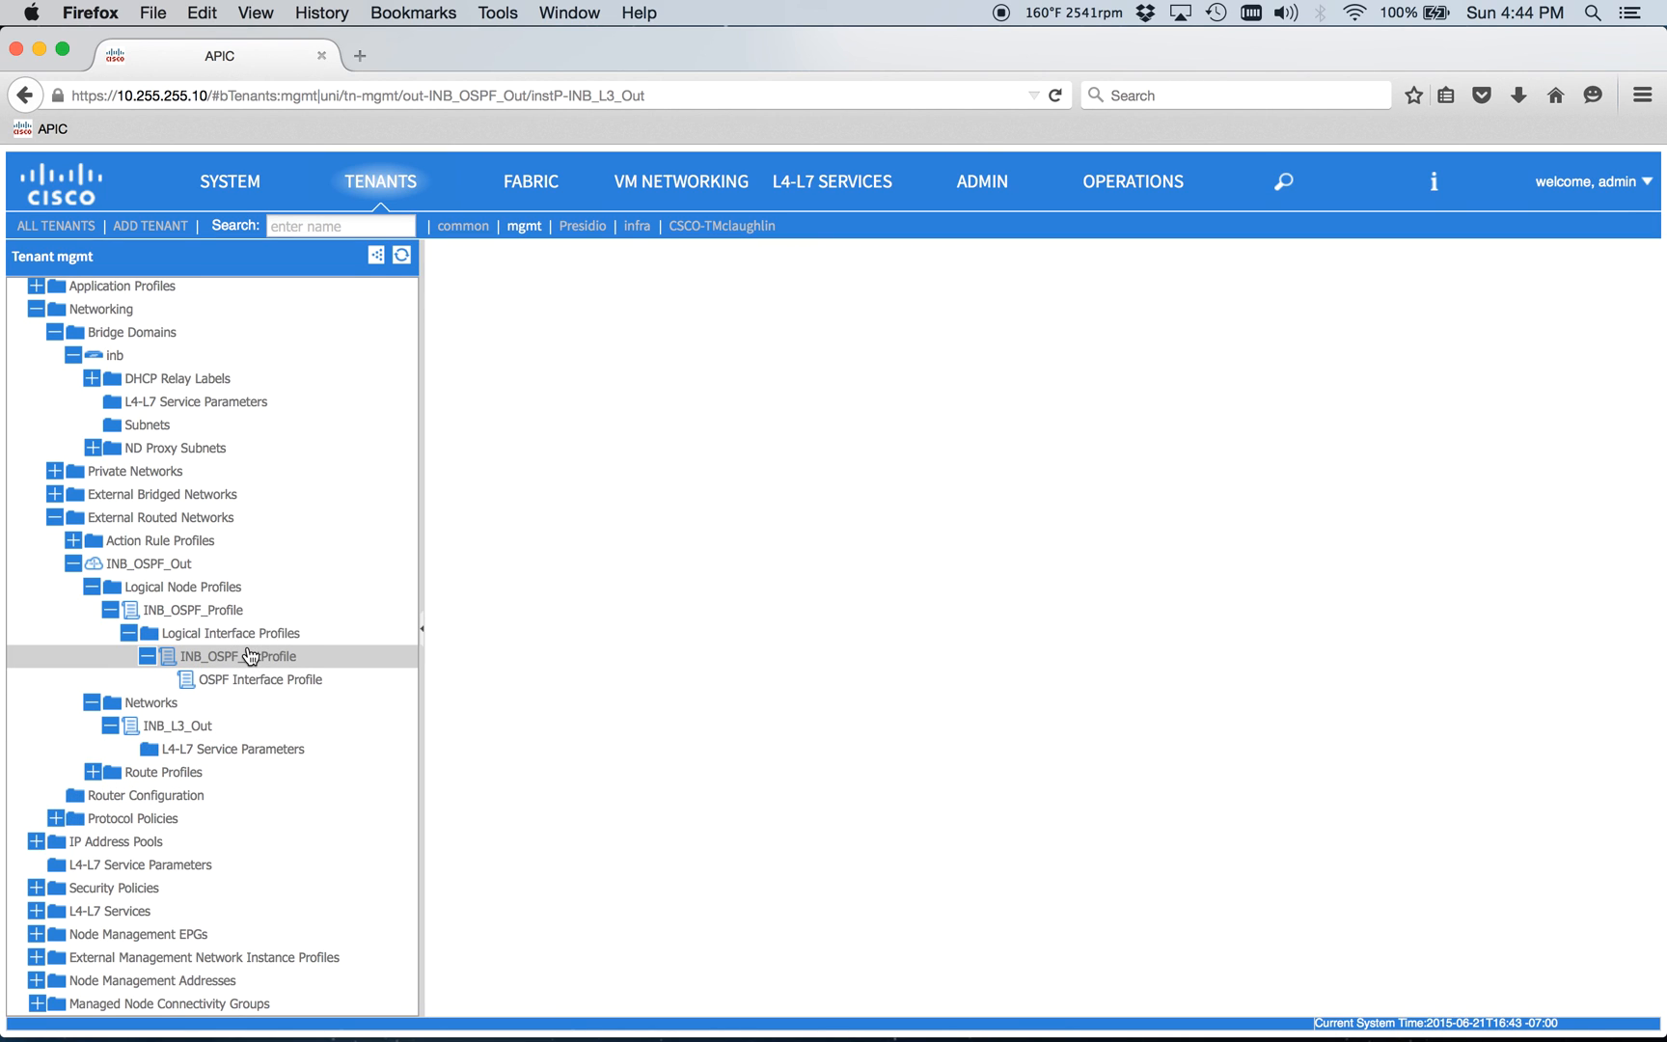
key(super+Tab)
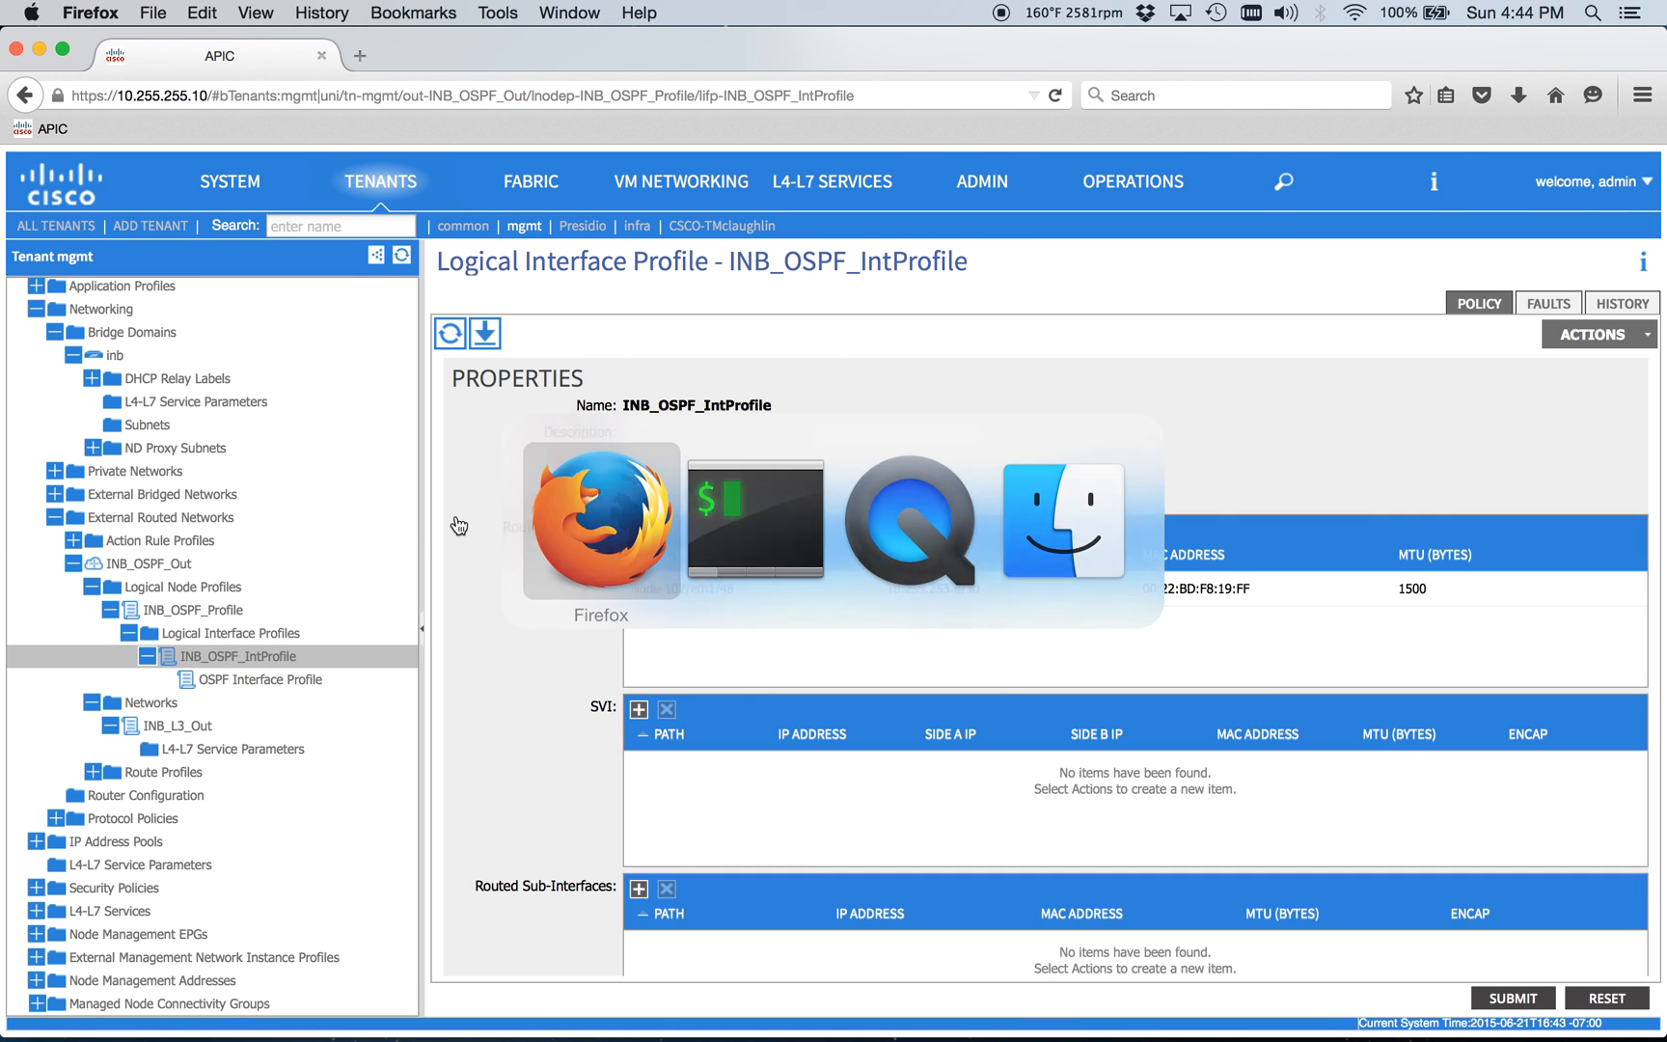